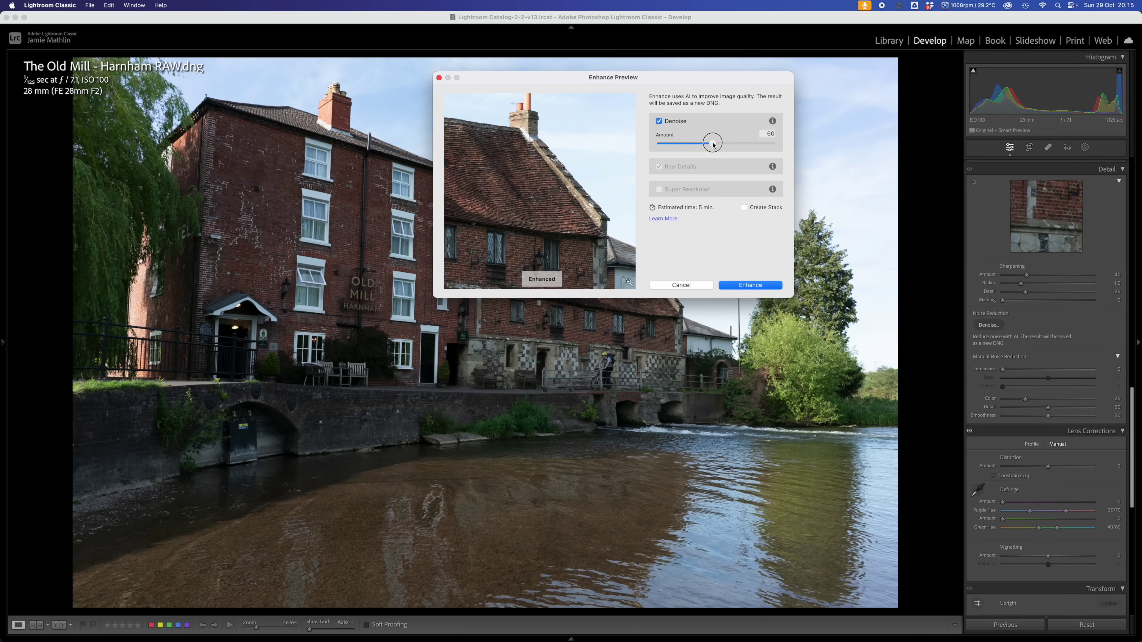
- Denoise the photo with an amount of about 60 and check the enhanced brickwork detail up close
drag(713, 144, 714, 145)
drag(716, 144, 716, 143)
click(751, 285)
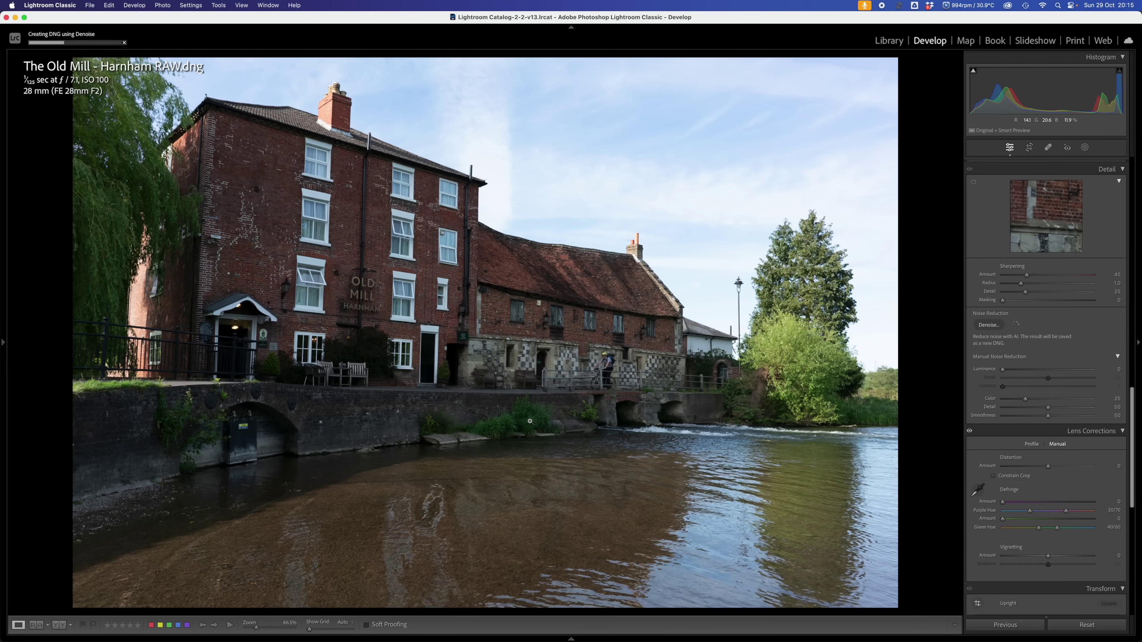
click(282, 423)
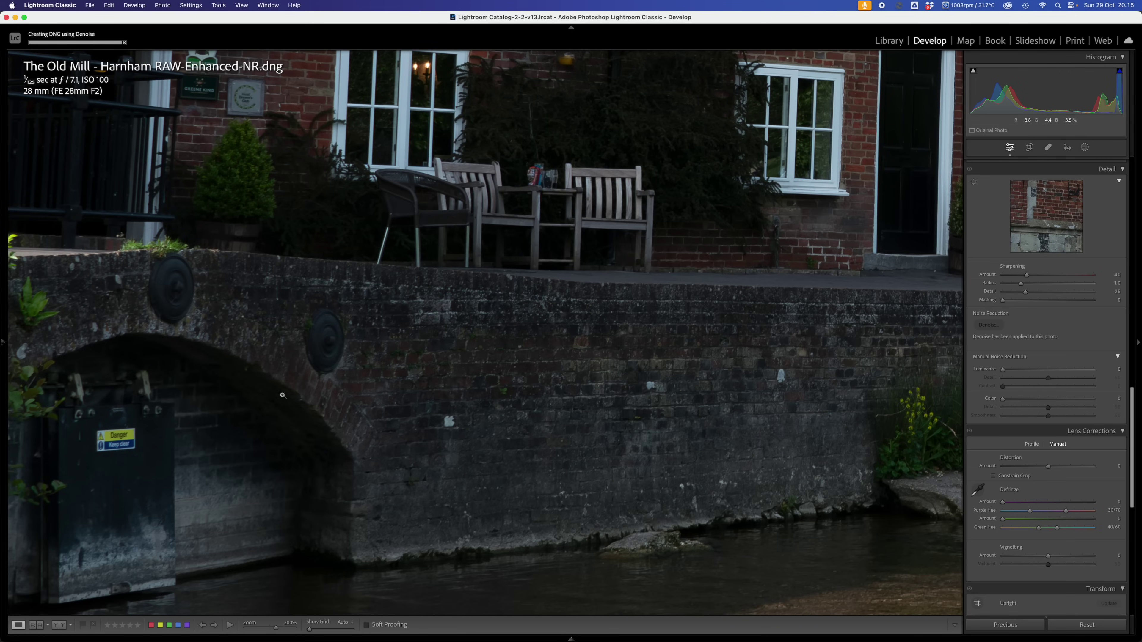
click(270, 391)
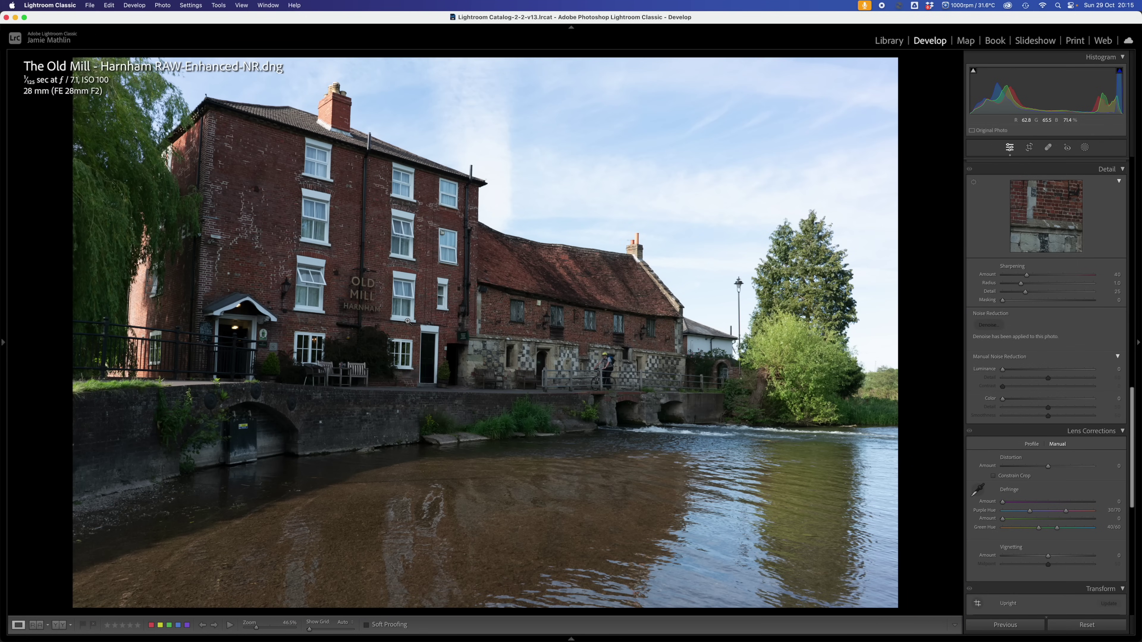
- Correct the perspective with Guided Upright, aligning vertical guides to the tall building's front corner and the lamp post
scroll(1058, 399, down, 5)
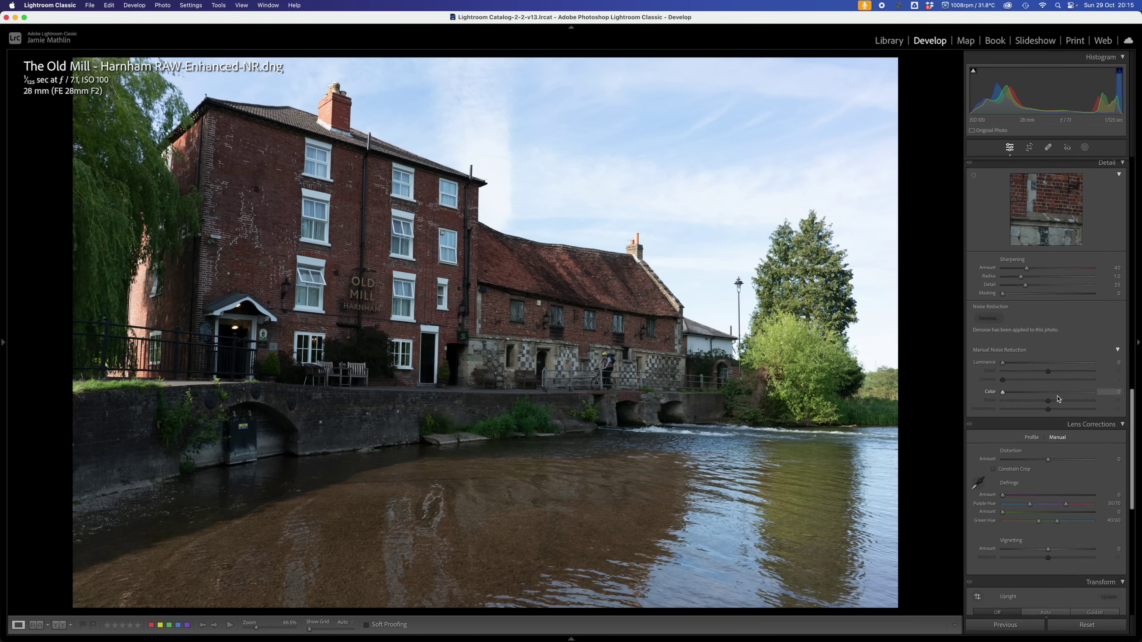
scroll(1058, 399, down, 2)
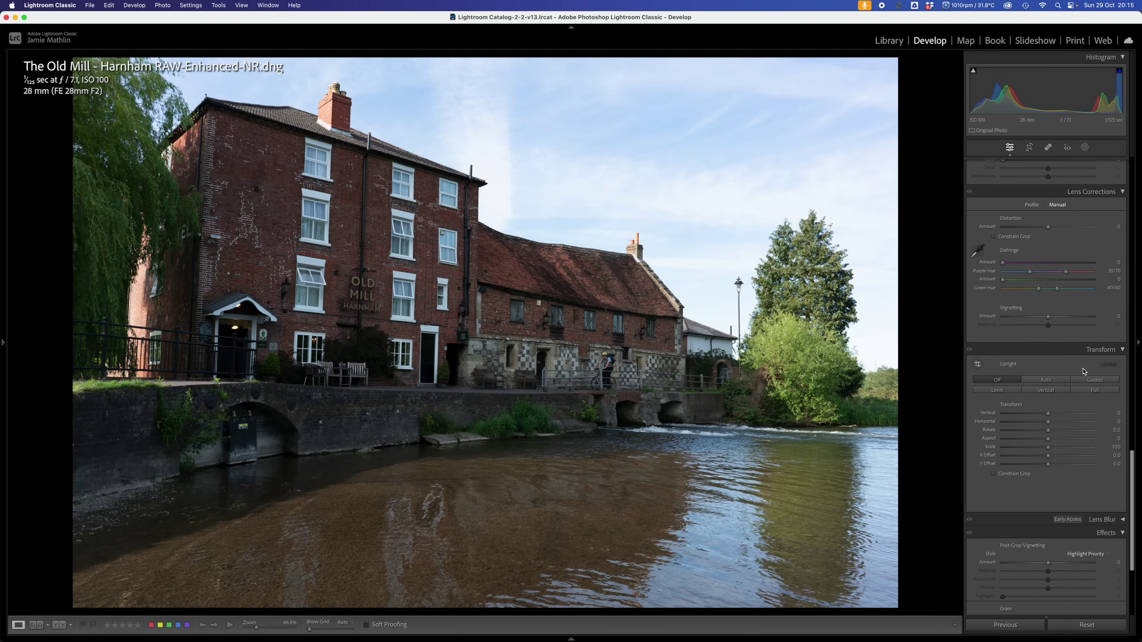
click(1093, 380)
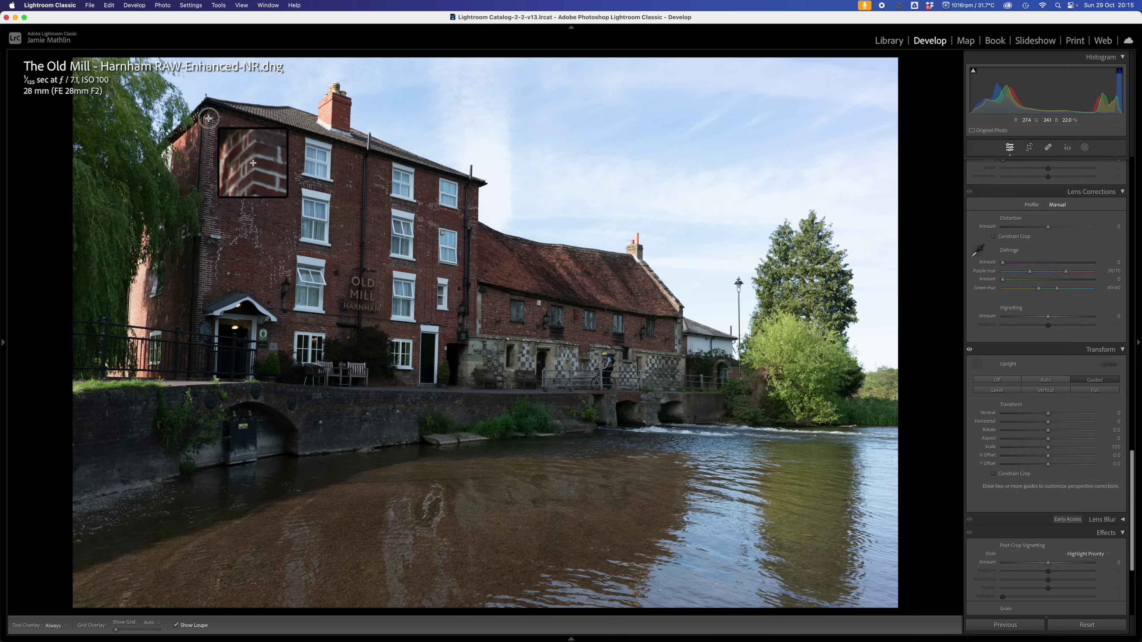
drag(208, 118, 195, 330)
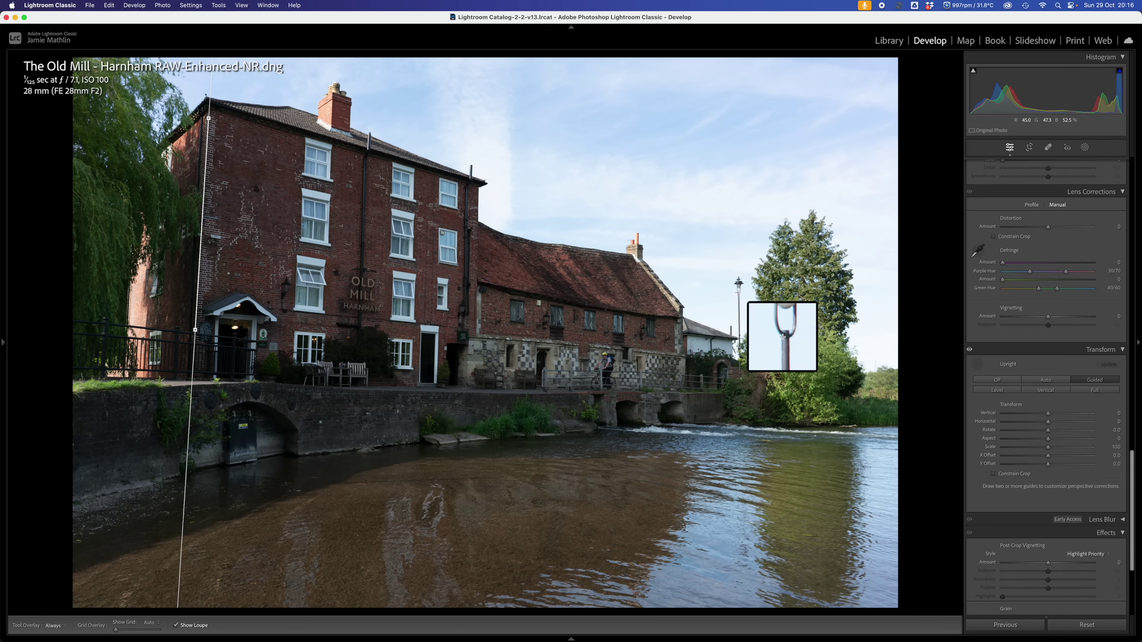
drag(739, 291, 740, 374)
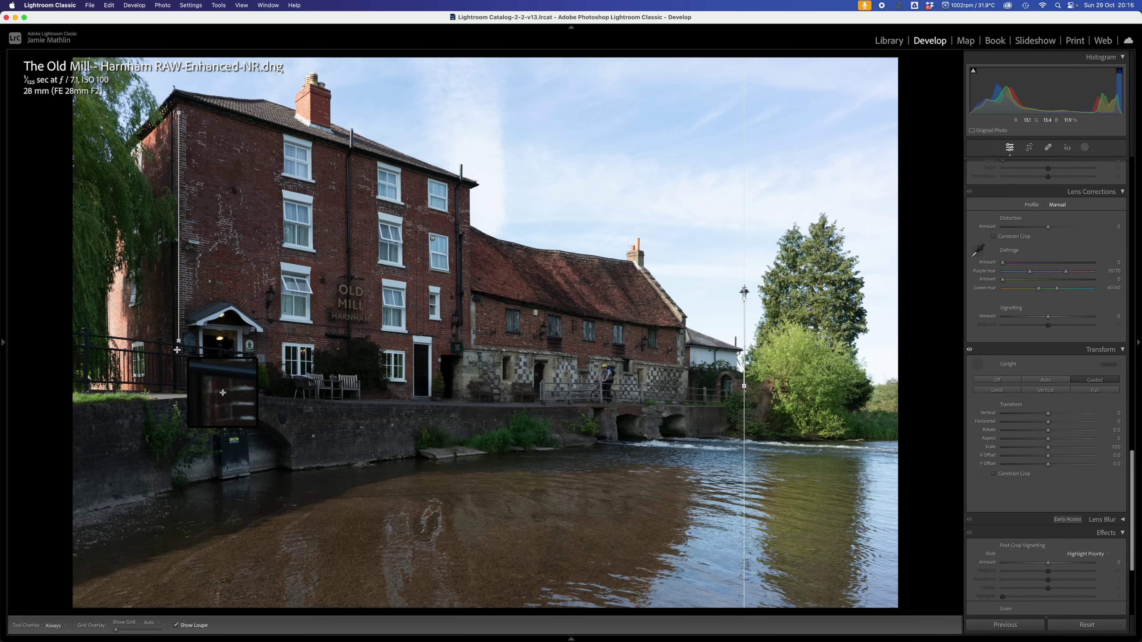
drag(179, 340, 174, 341)
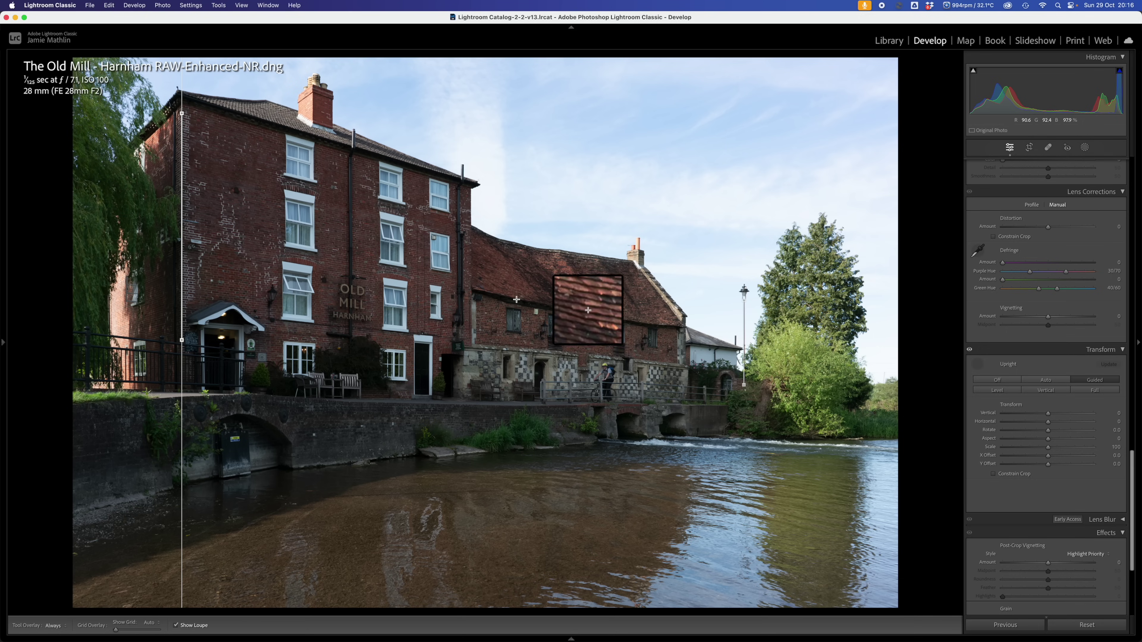
- Try the Highlights at -100 on the sky and bring them back to -1
scroll(989, 441, up, 8)
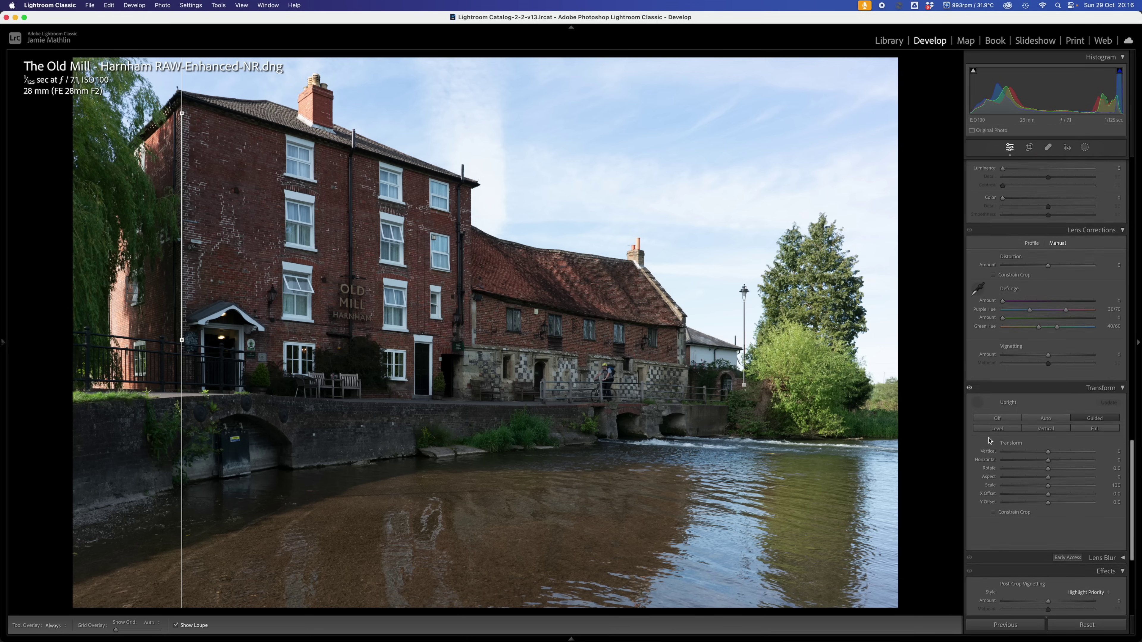
scroll(989, 441, up, 10)
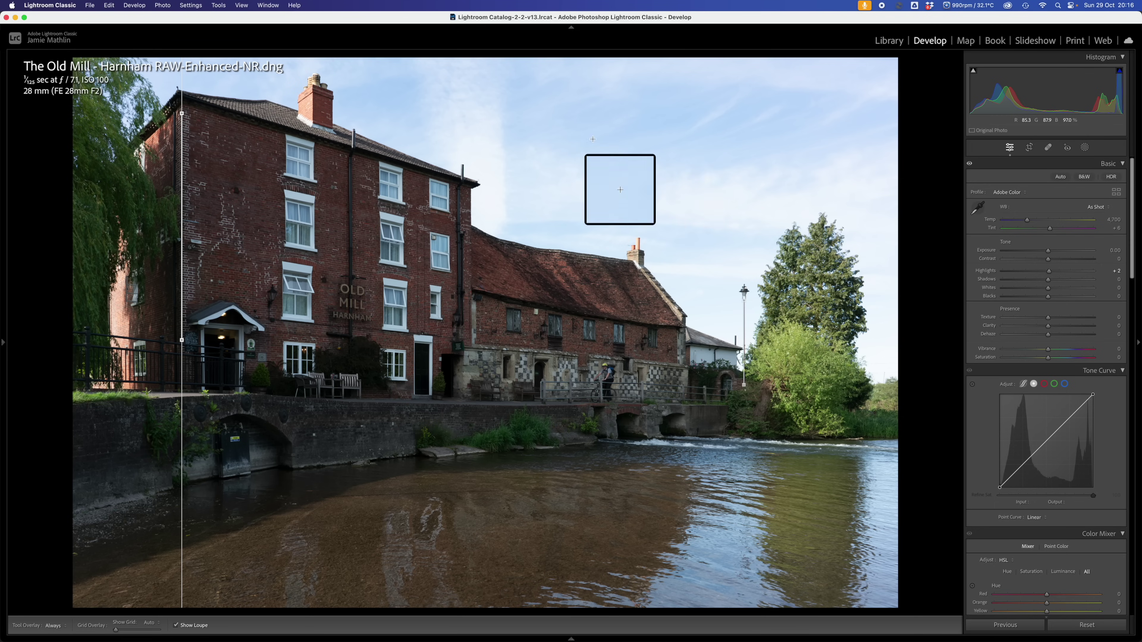
click(1002, 271)
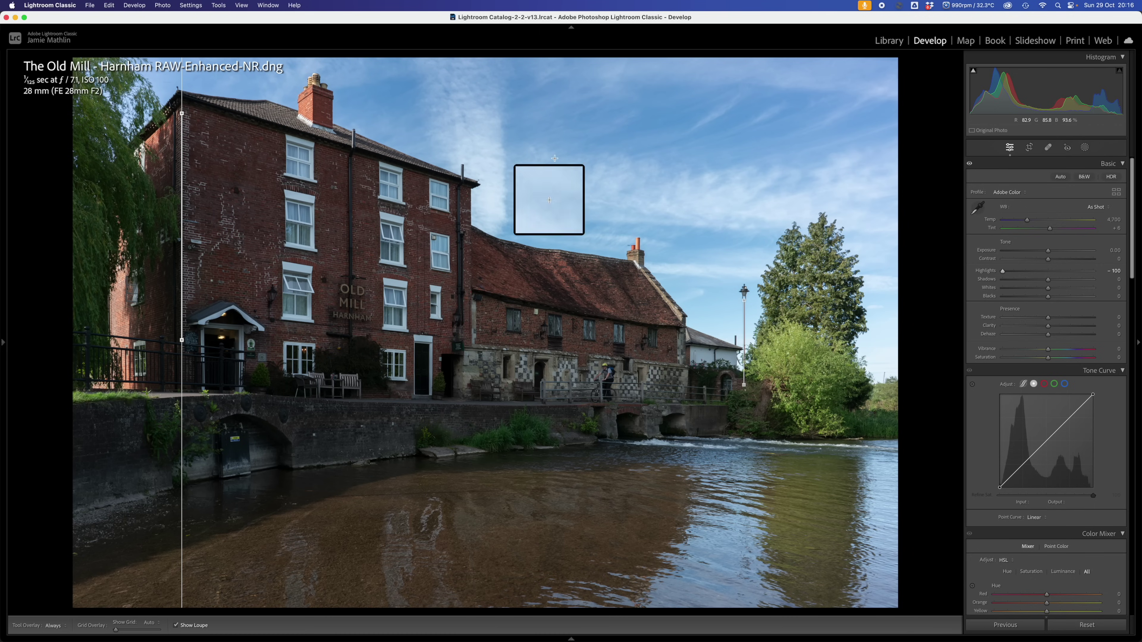
click(1046, 270)
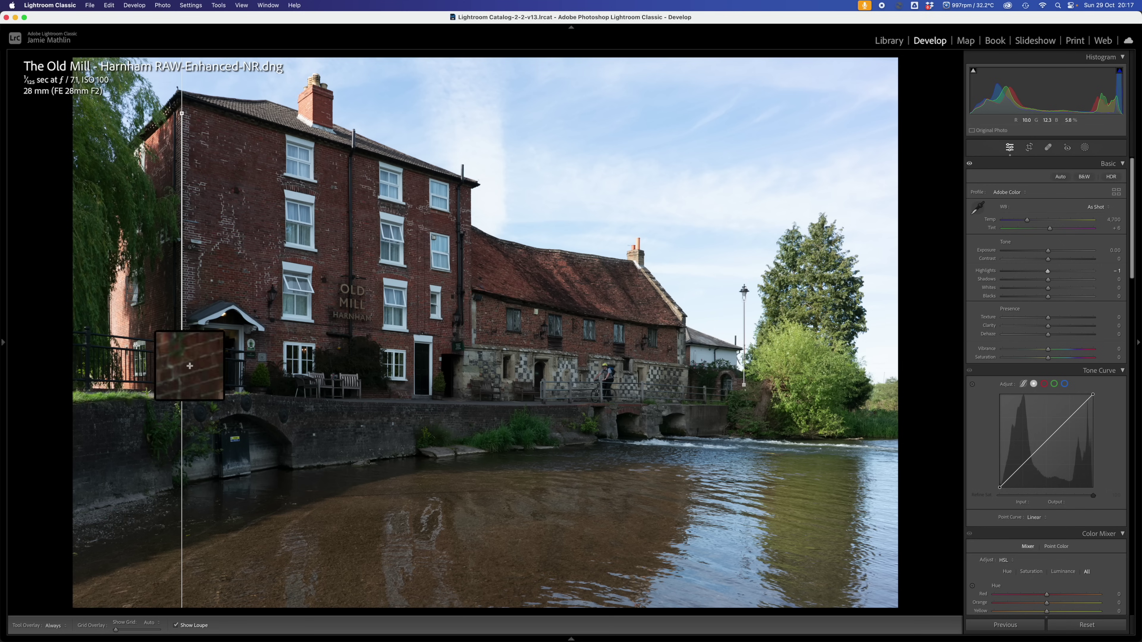
drag(181, 340, 182, 340)
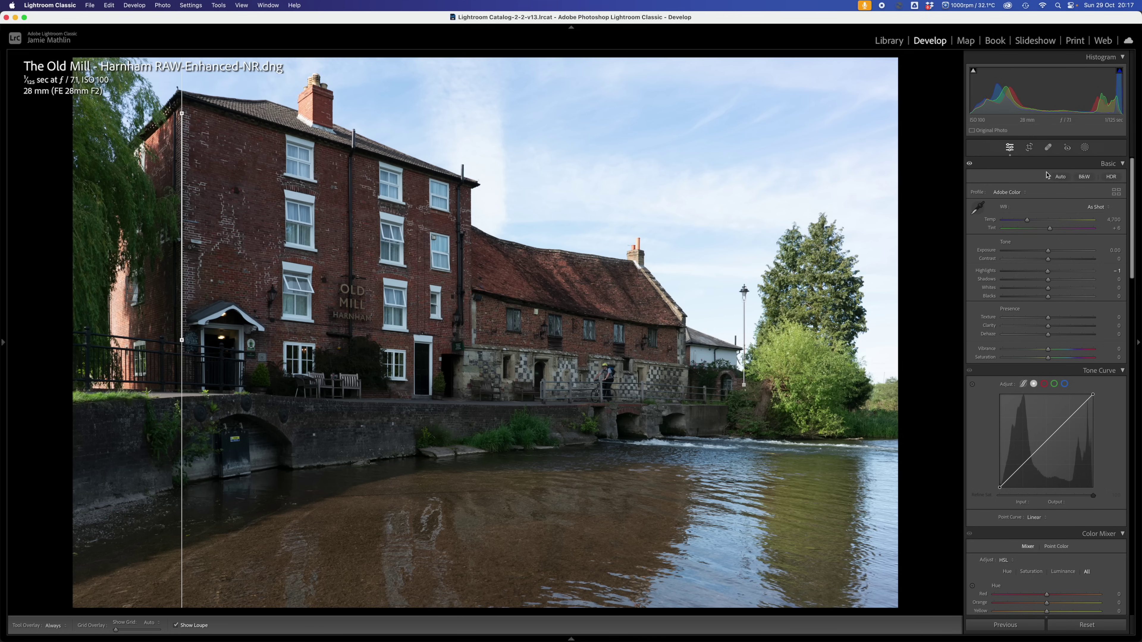
- Start cropping the photo, trimming the willow side and a strip of water along the bottom edge
click(1029, 149)
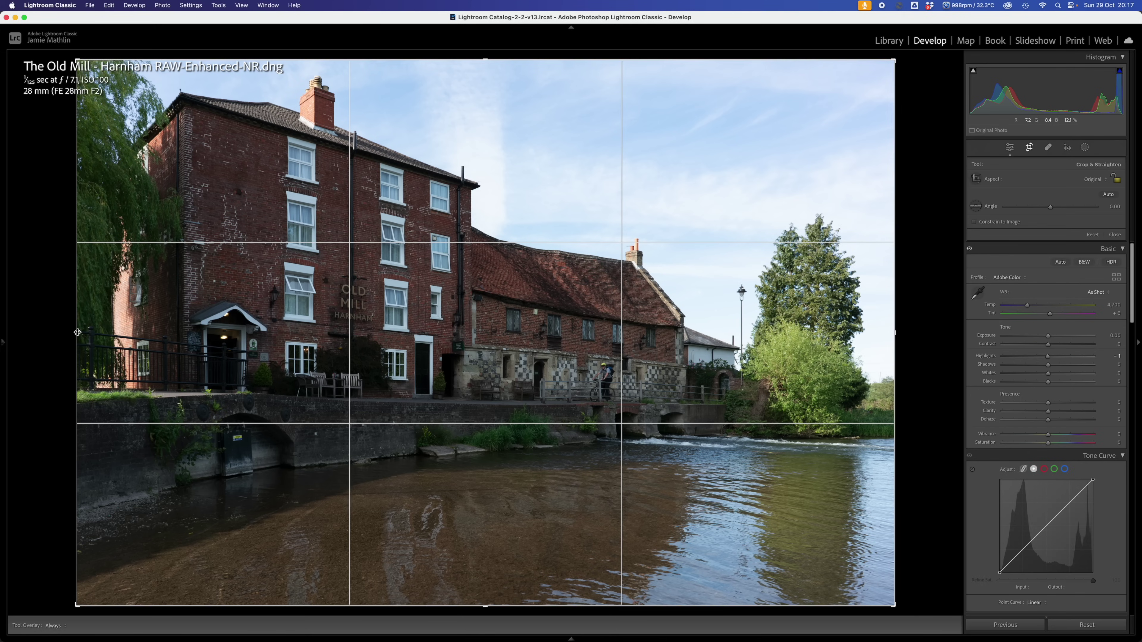
drag(76, 333, 115, 340)
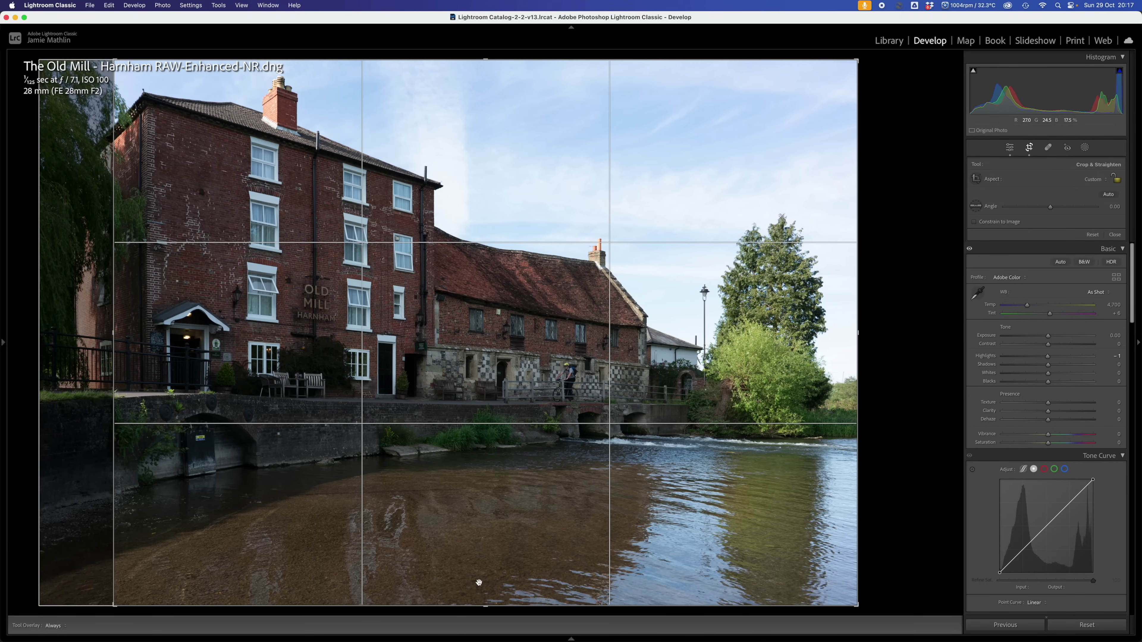
drag(485, 608, 485, 583)
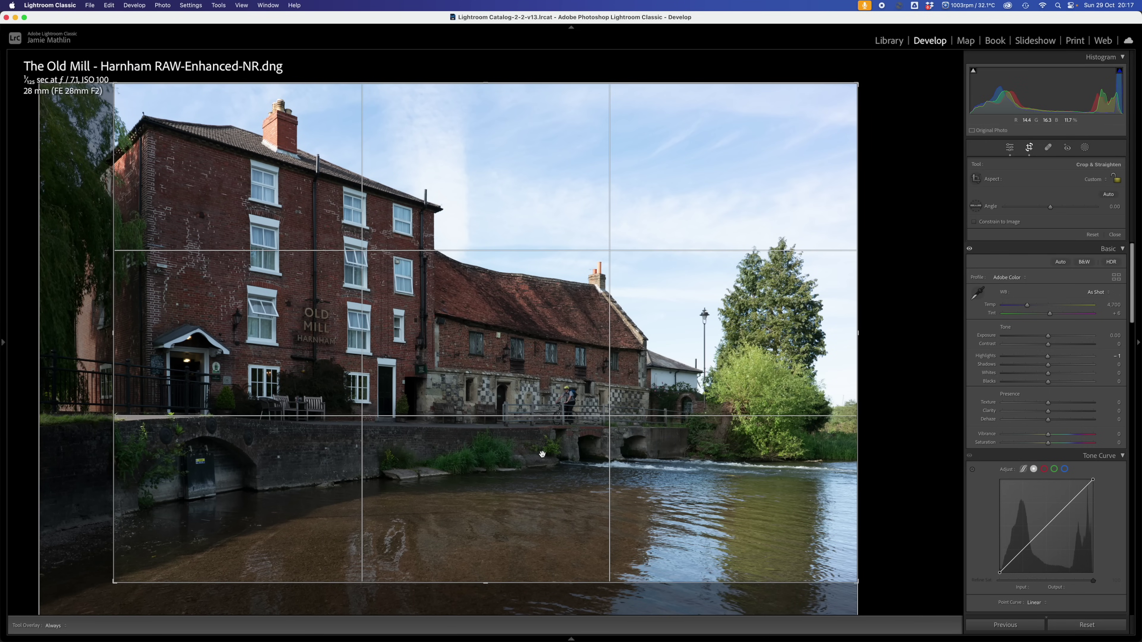
- Constrain the crop to a 4 x 3 aspect, reposition the photo to keep the whole building corner, and apply it
click(1096, 180)
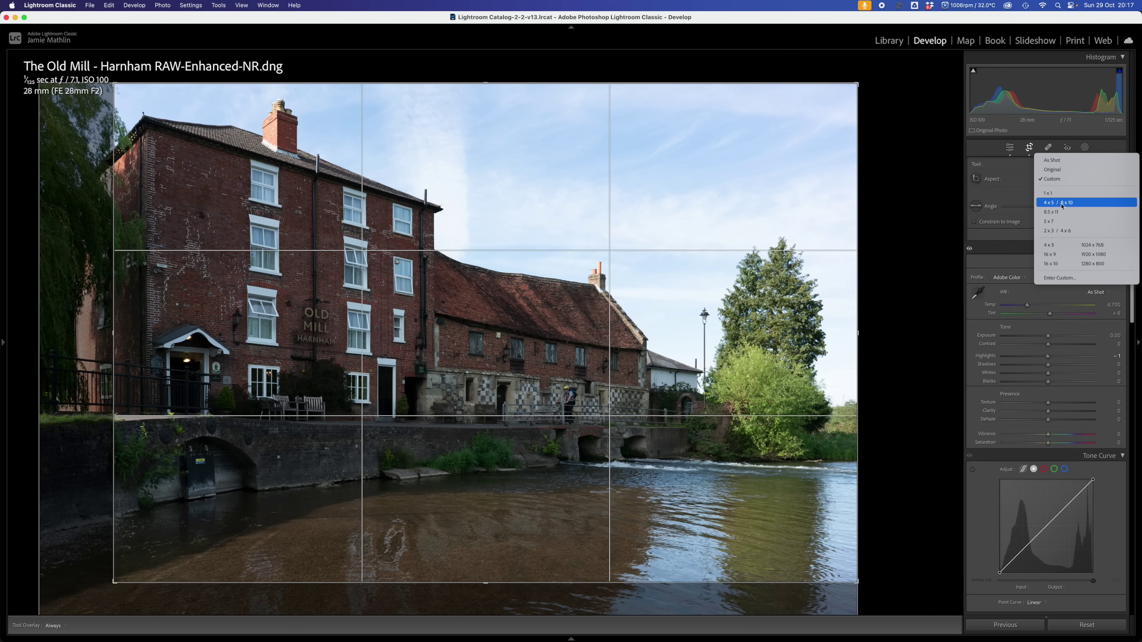
click(1061, 245)
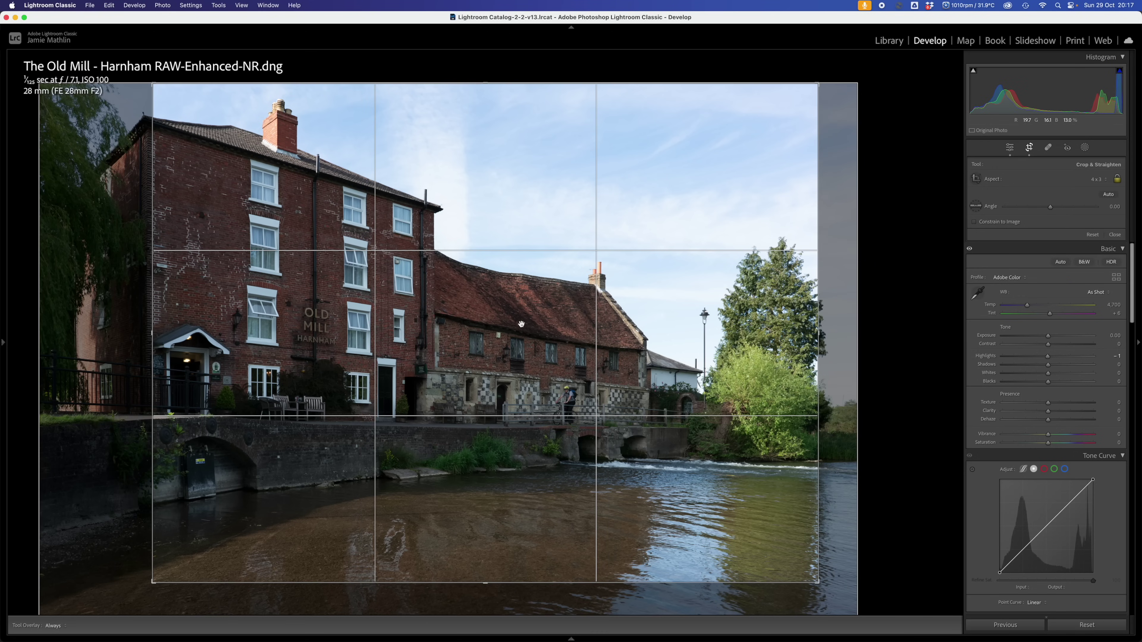
mouse_move(521, 324)
mouse_down()
mouse_move(507, 324)
mouse_move(522, 324)
mouse_up()
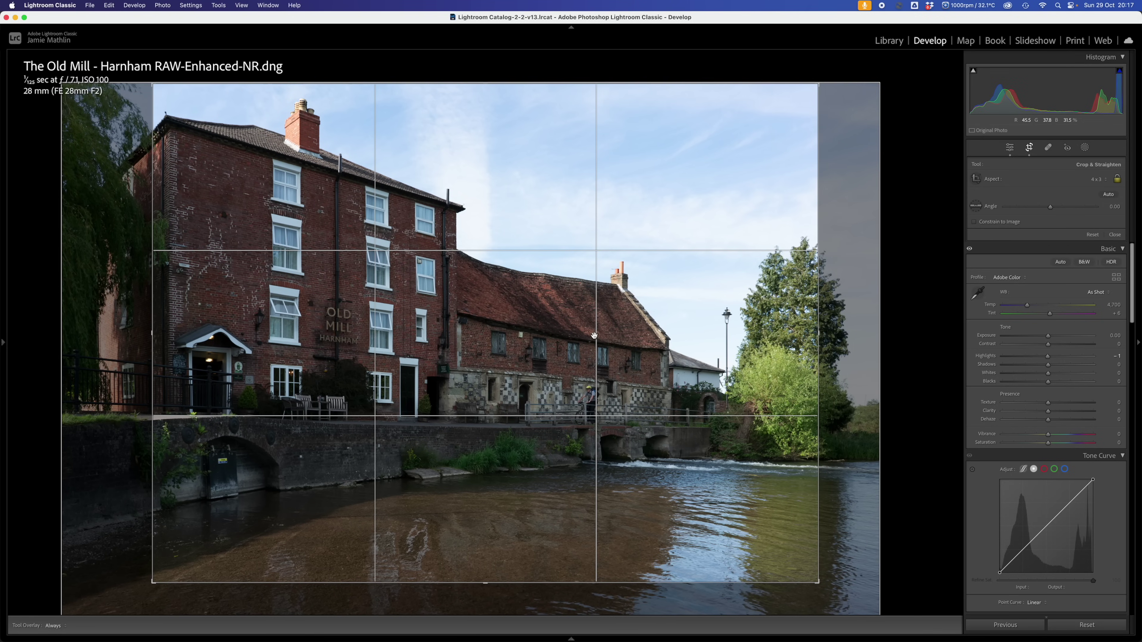
mouse_move(298, 484)
mouse_down()
mouse_move(298, 474)
mouse_move(300, 490)
mouse_move(313, 490)
mouse_up()
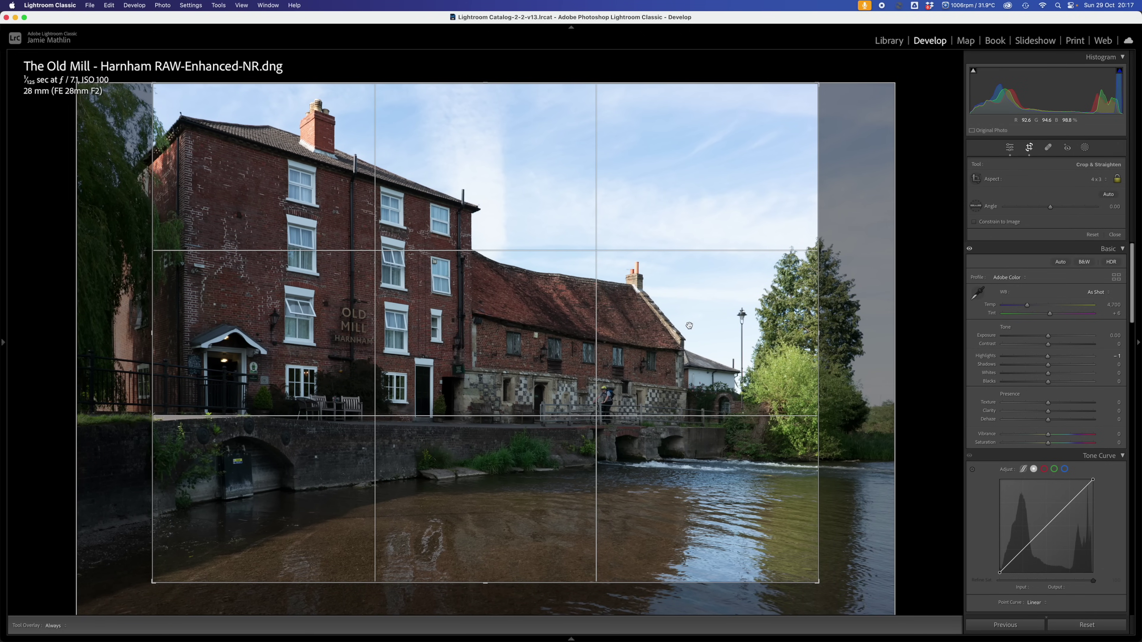
key(Return)
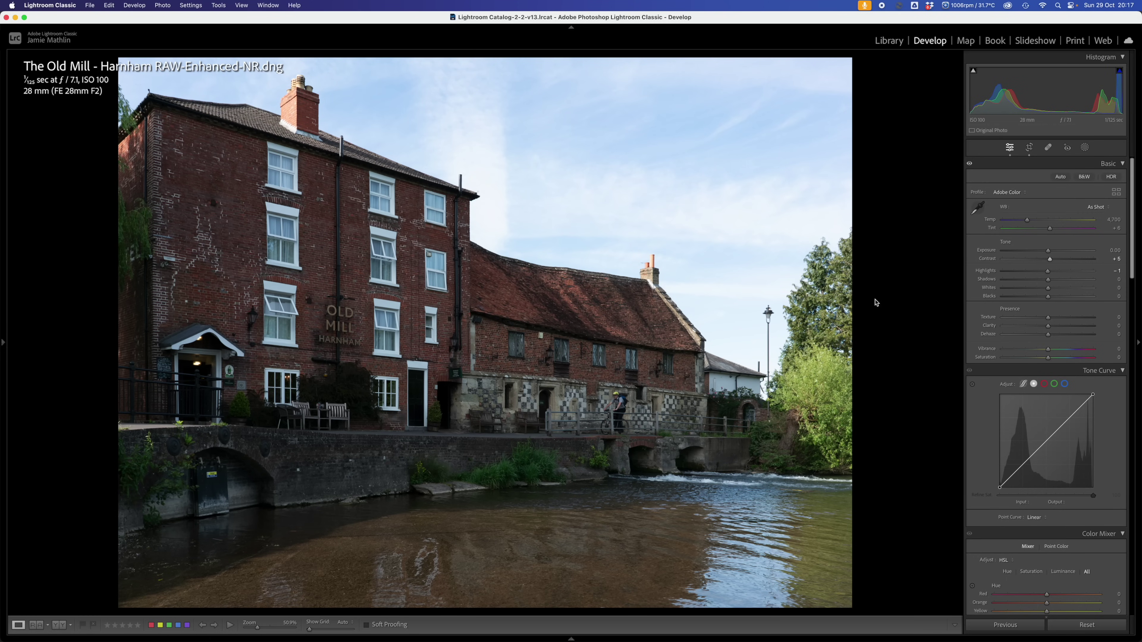
- Set Highlights to -49 and Shadows to +55, and open the photo for editing in Photoshop (Beta)
drag(1047, 271, 1075, 287)
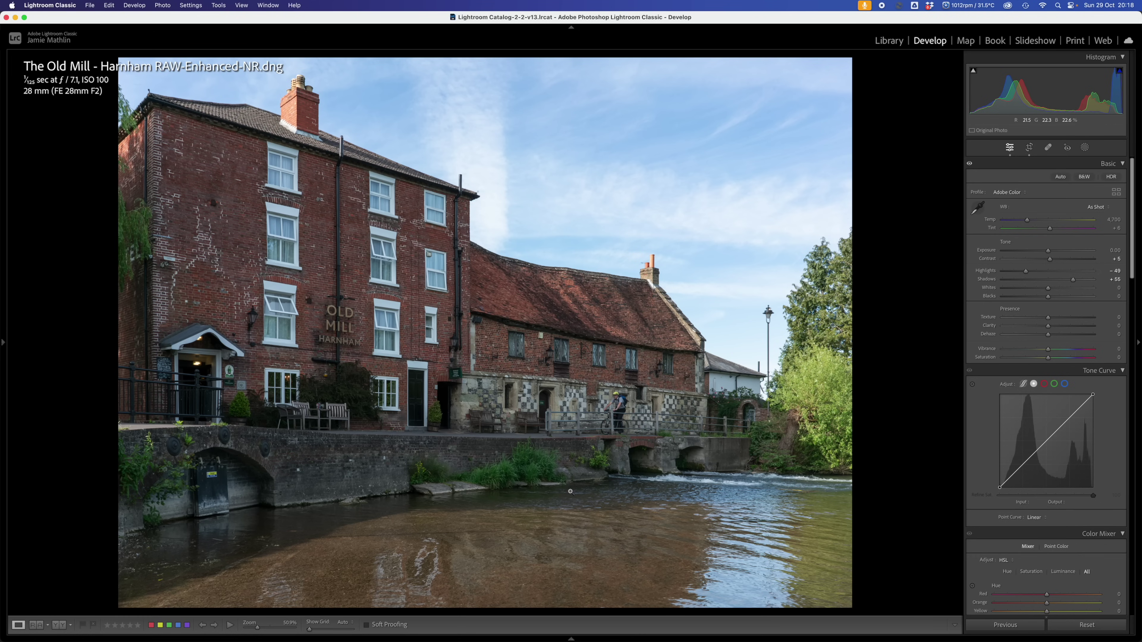
right_click(503, 491)
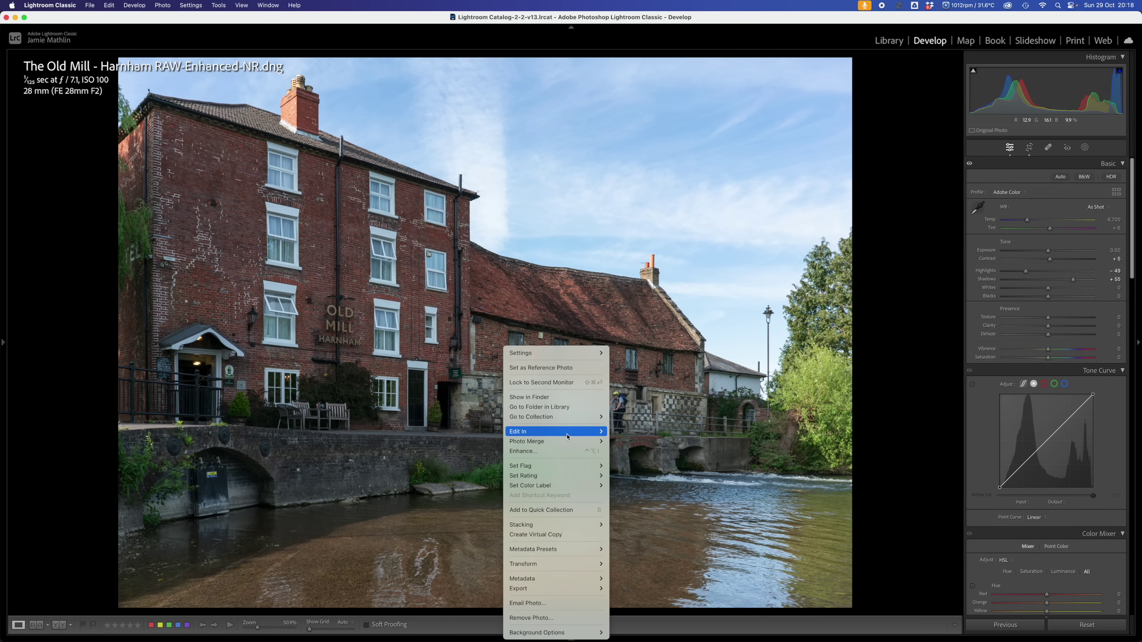
mouse_move(568, 435)
click(628, 432)
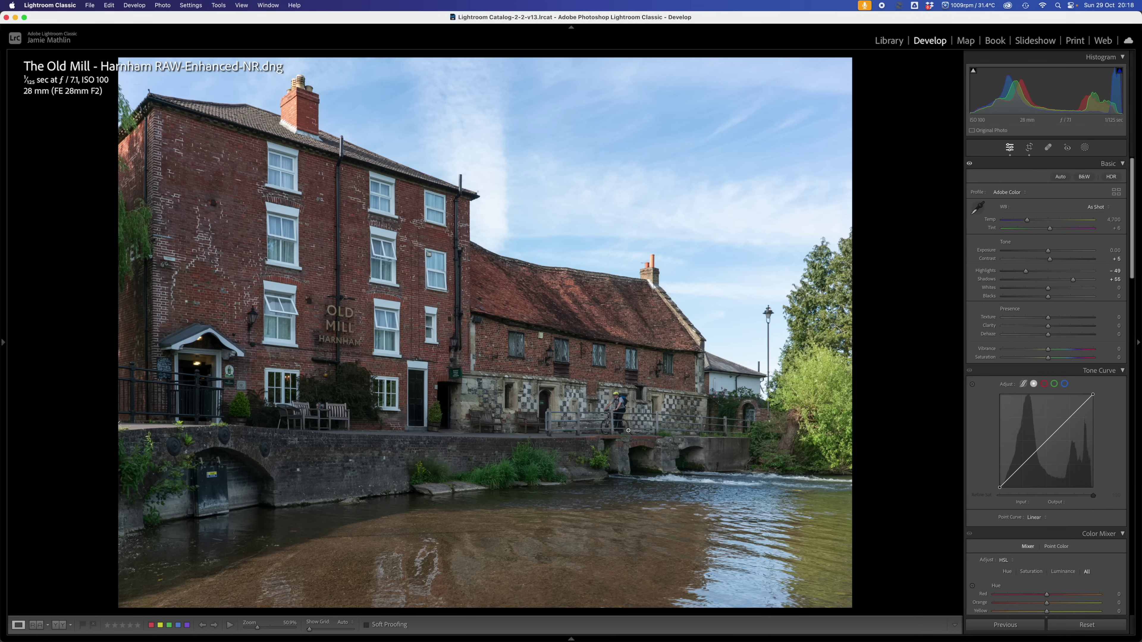
click(788, 625)
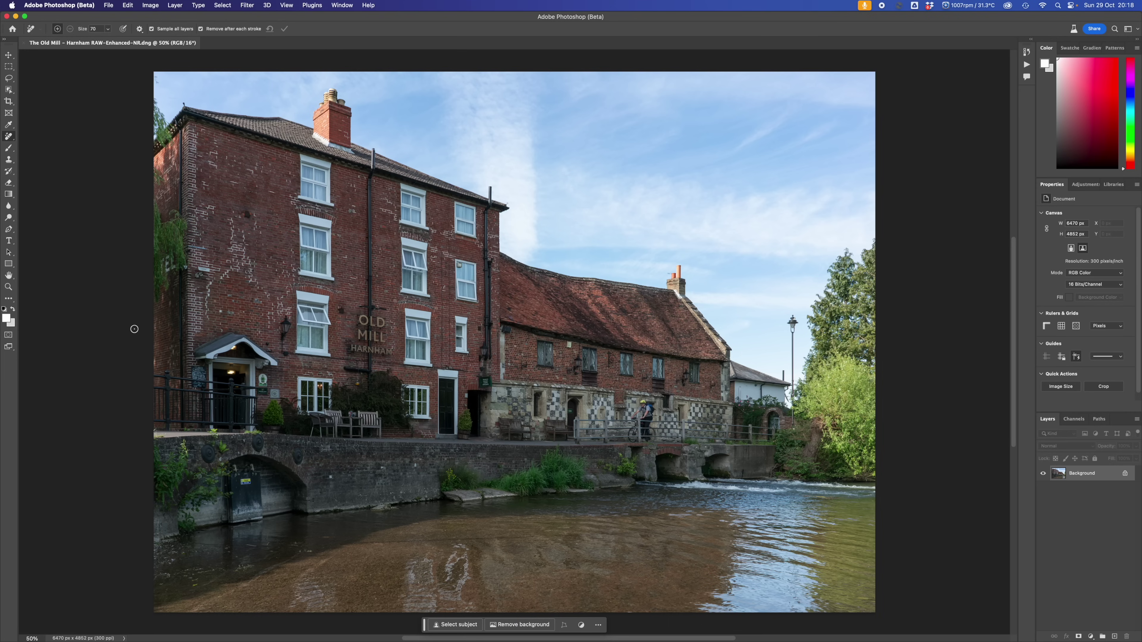
- Using the Remove tool, erase the small distraction by the outdoor seating and the yellow danger sign on the sluice gate
click(13, 141)
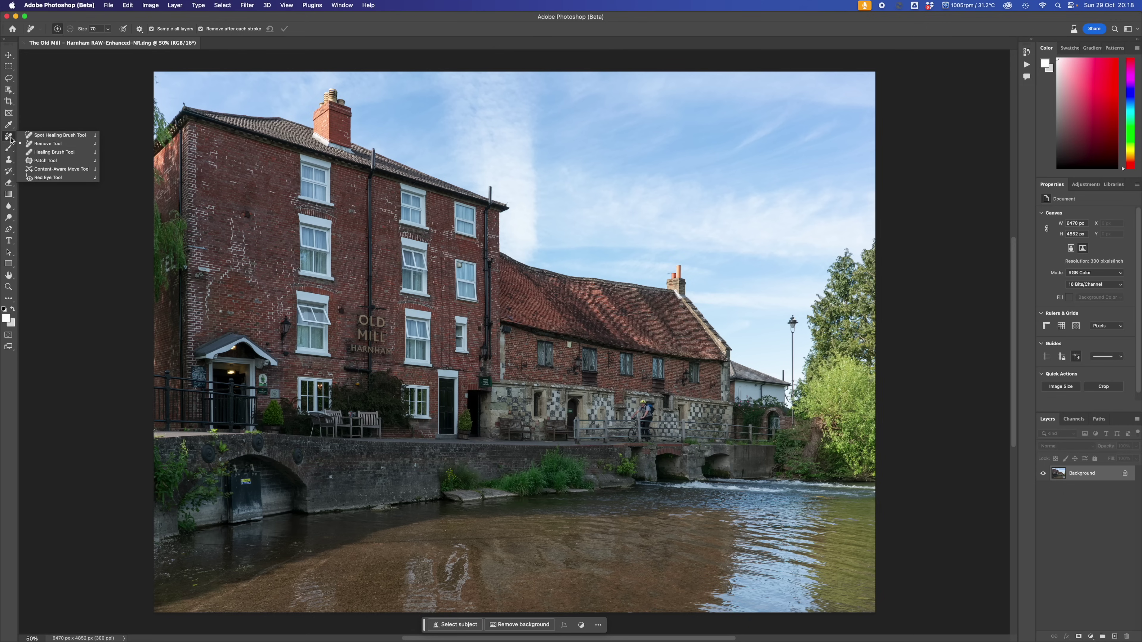
click(35, 147)
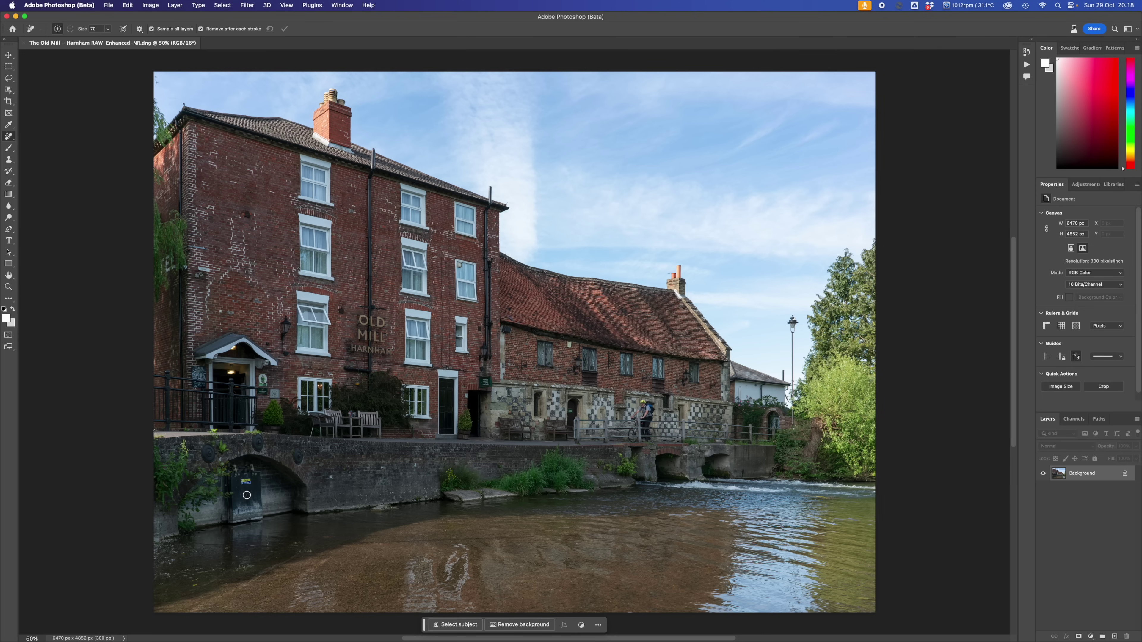
scroll(245, 483, up, 5)
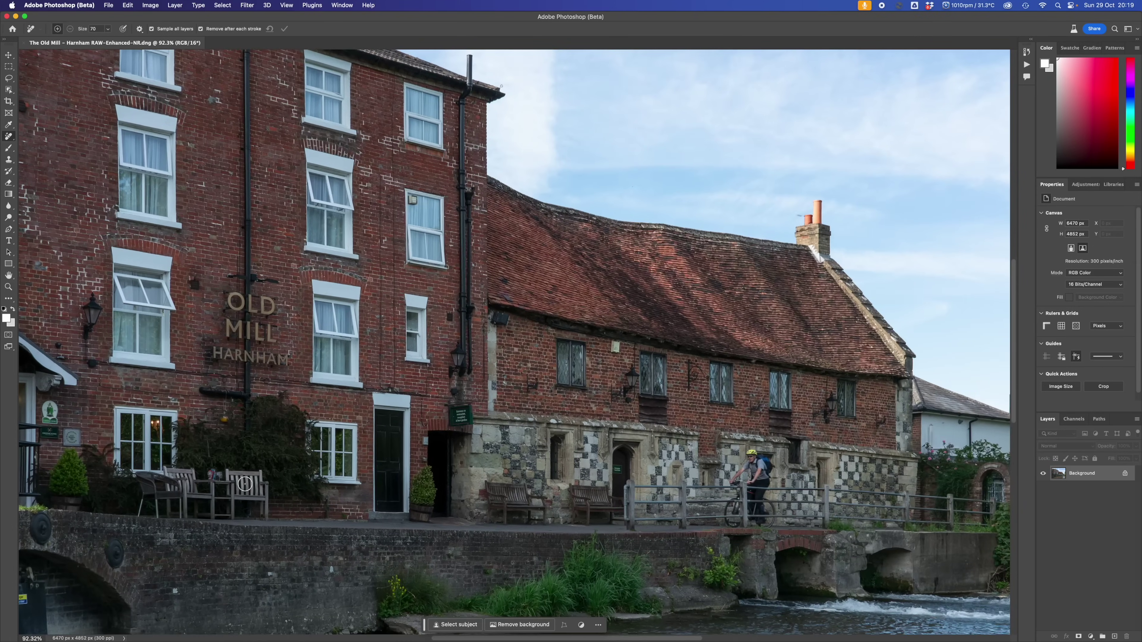
click(251, 482)
scroll(332, 454, down, 4)
scroll(333, 455, left, 7)
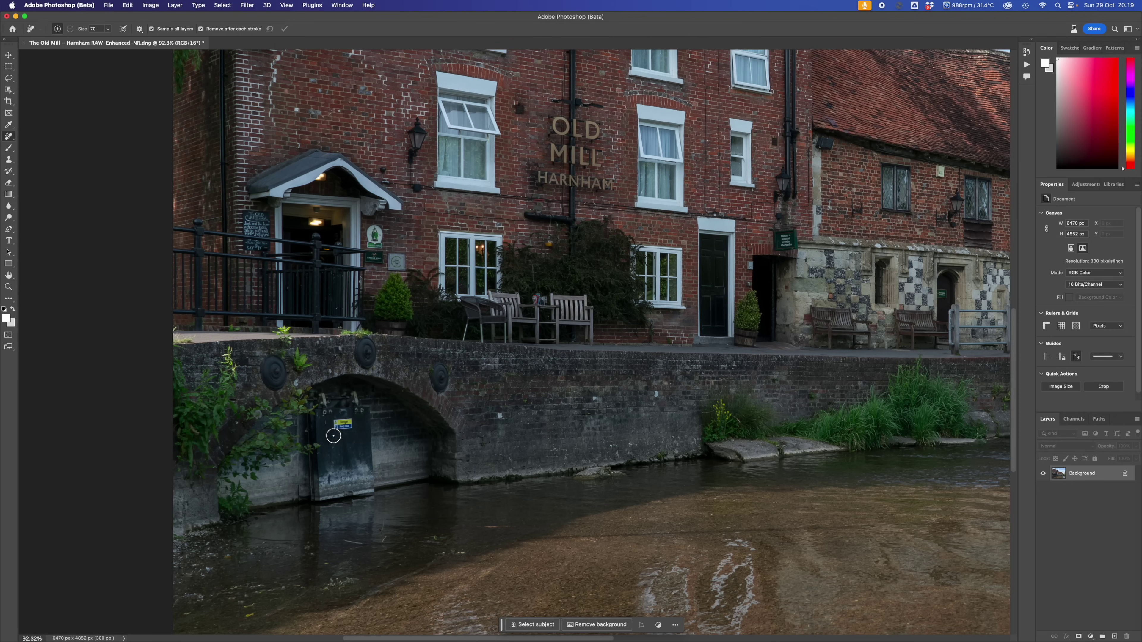
click(337, 425)
- Remove the pale mark near the tall building's corner and the round plate on its upper brick wall
drag(625, 293, 540, 423)
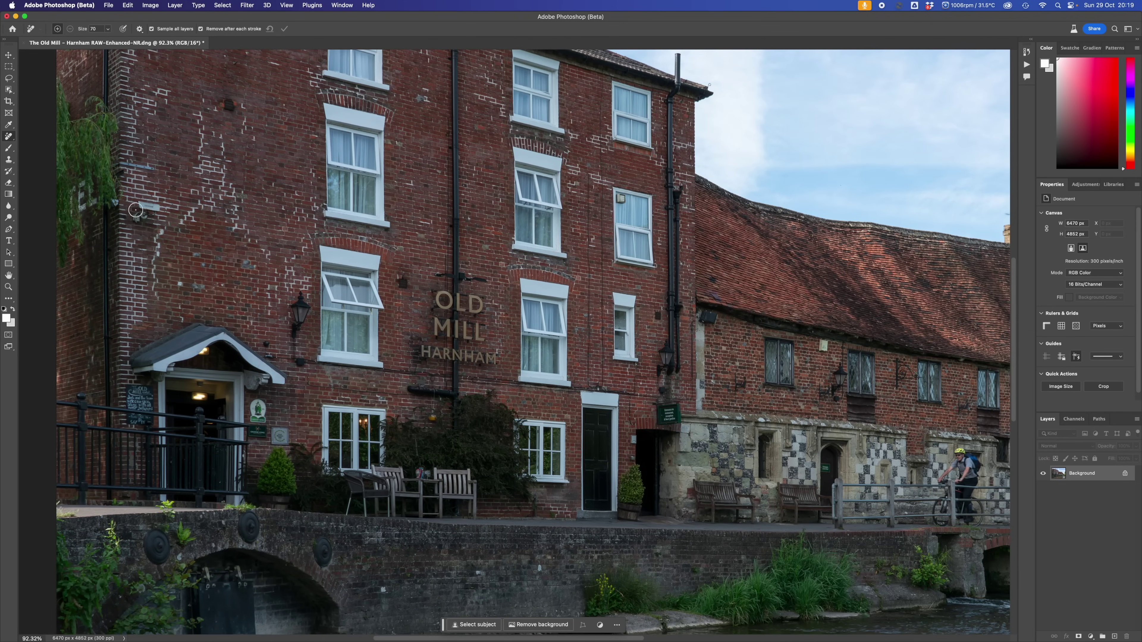
mouse_move(135, 205)
mouse_down()
mouse_move(137, 220)
mouse_move(146, 213)
mouse_up()
mouse_move(225, 104)
mouse_down()
mouse_move(235, 105)
mouse_move(223, 104)
mouse_up()
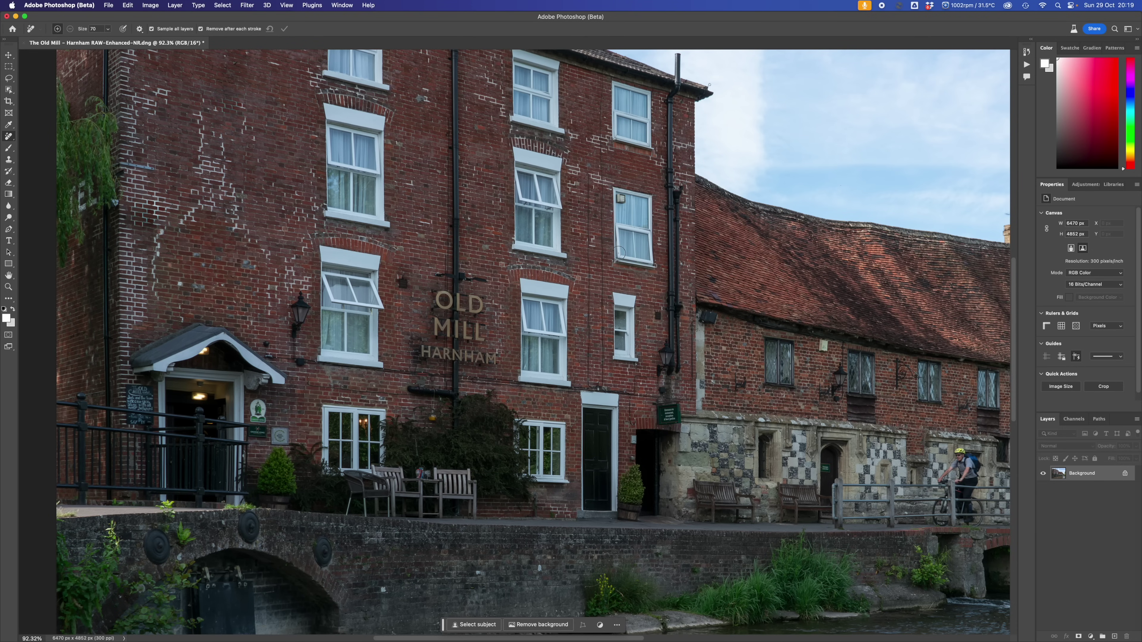
- Remove the small wall fixtures beside the OLD MILL lettering and near the narrow window, plus the pale box under the lower building's roof
drag(600, 260, 437, 348)
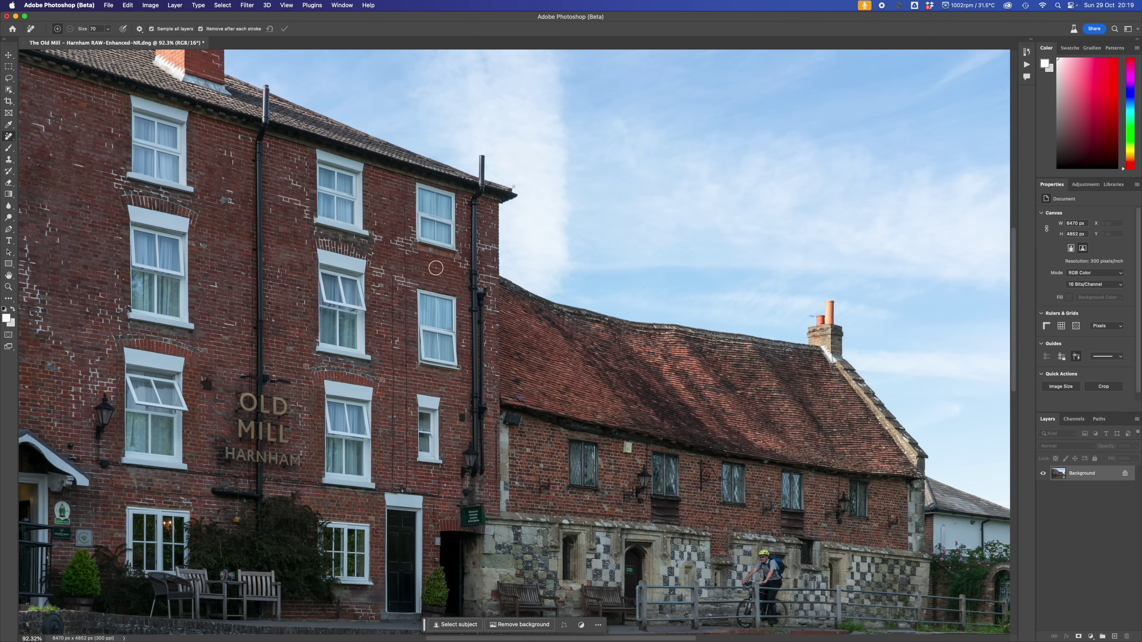
click(207, 386)
click(628, 446)
click(461, 418)
scroll(557, 468, down, 10)
scroll(556, 468, right, 8)
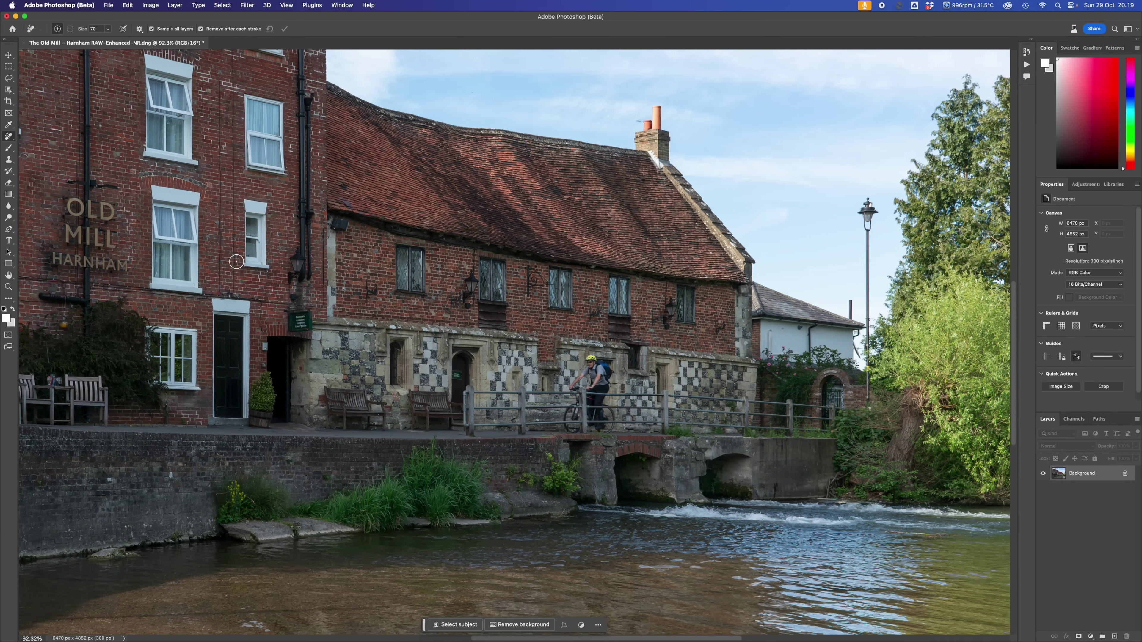
scroll(208, 205, up, 5)
scroll(208, 204, left, 7)
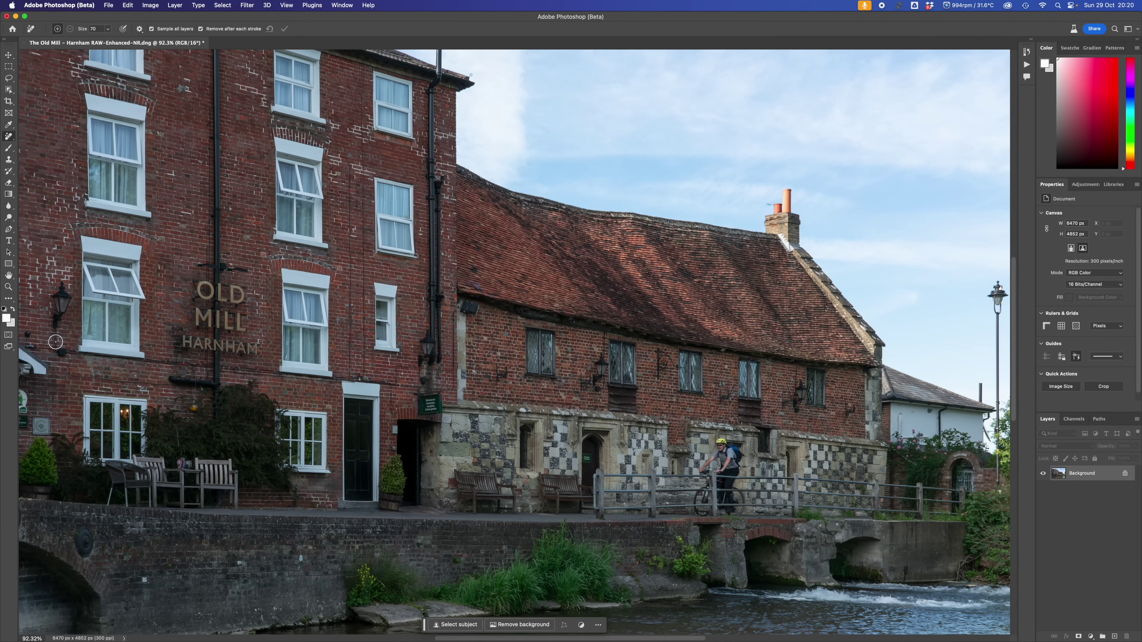
- Remove the small green sign from the arched stone doorway of the lower building
scroll(315, 351, down, 5)
scroll(315, 351, right, 4)
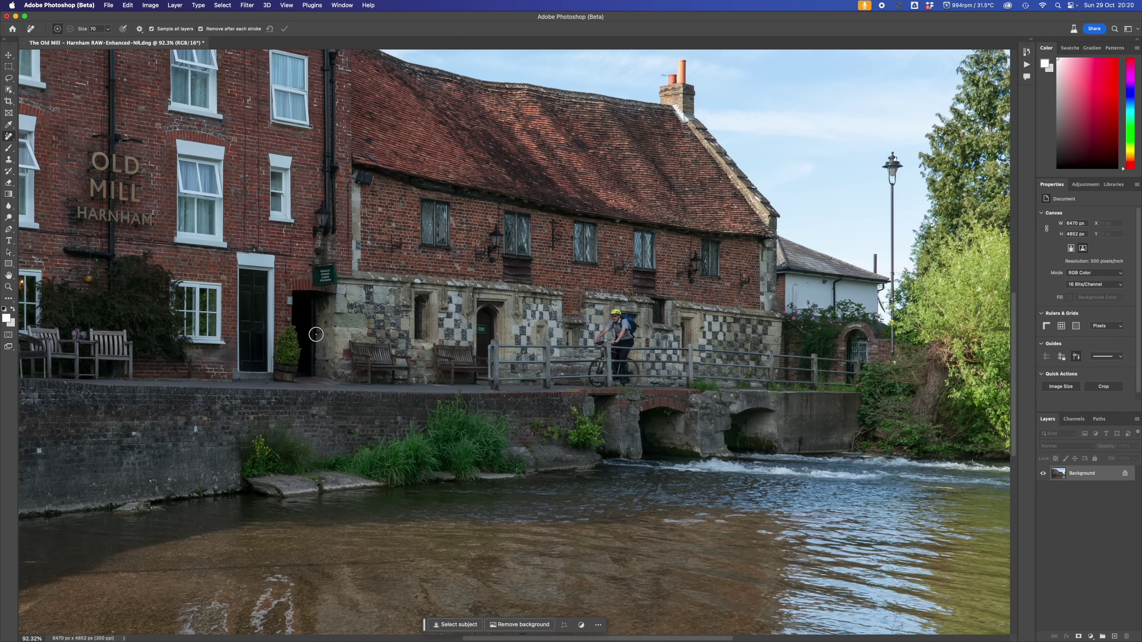
scroll(316, 334, up, 1)
scroll(316, 335, up, 8)
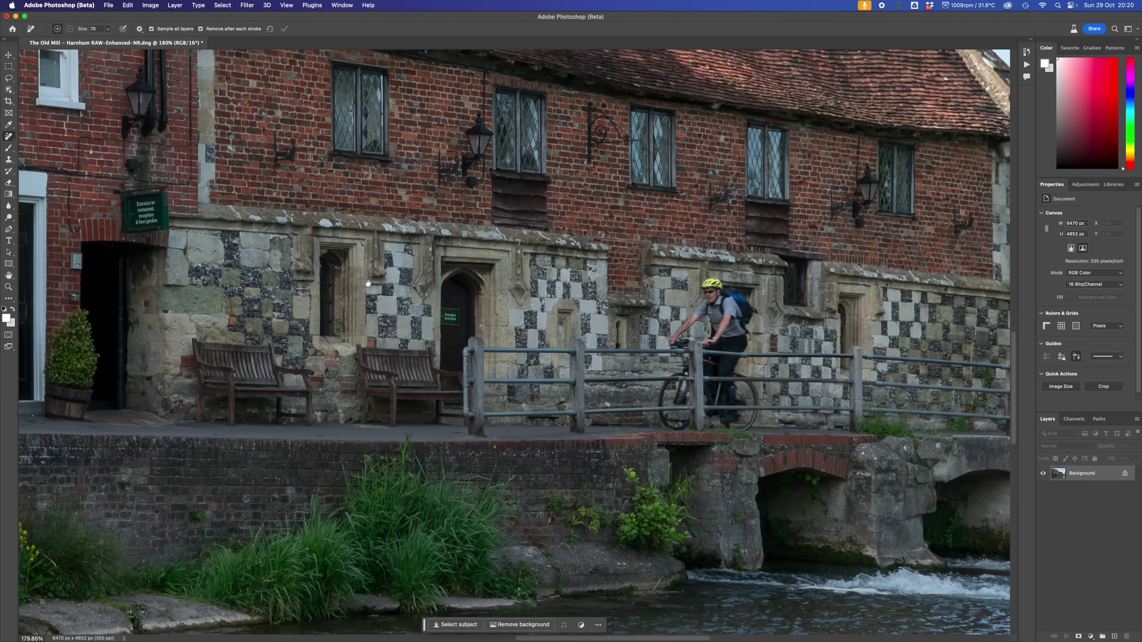
drag(368, 283, 184, 291)
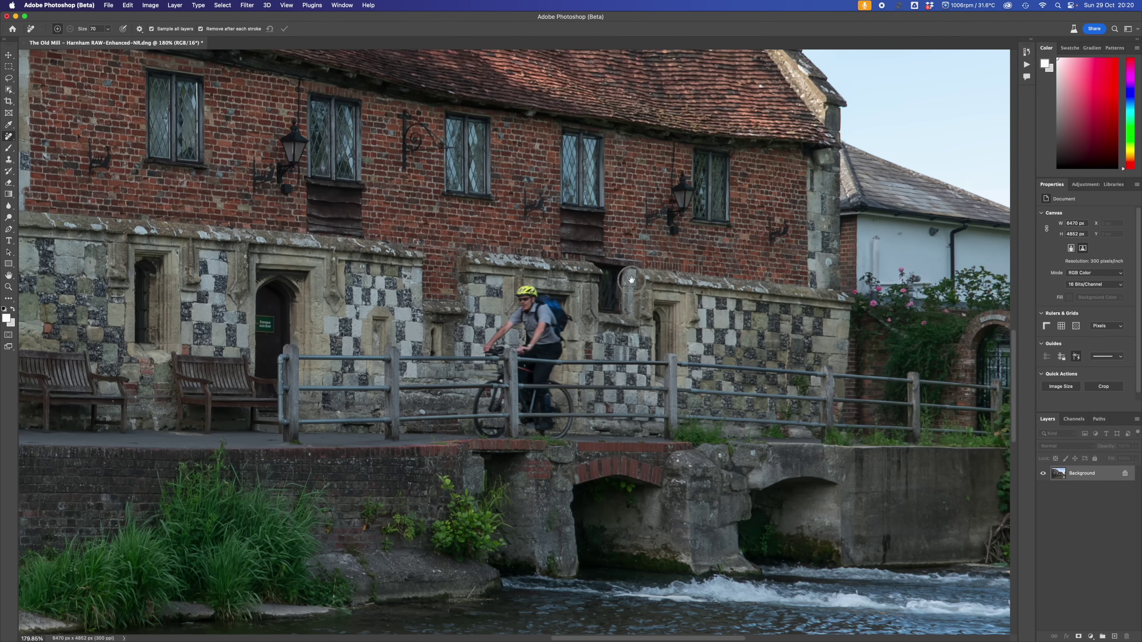
drag(668, 286, 471, 260)
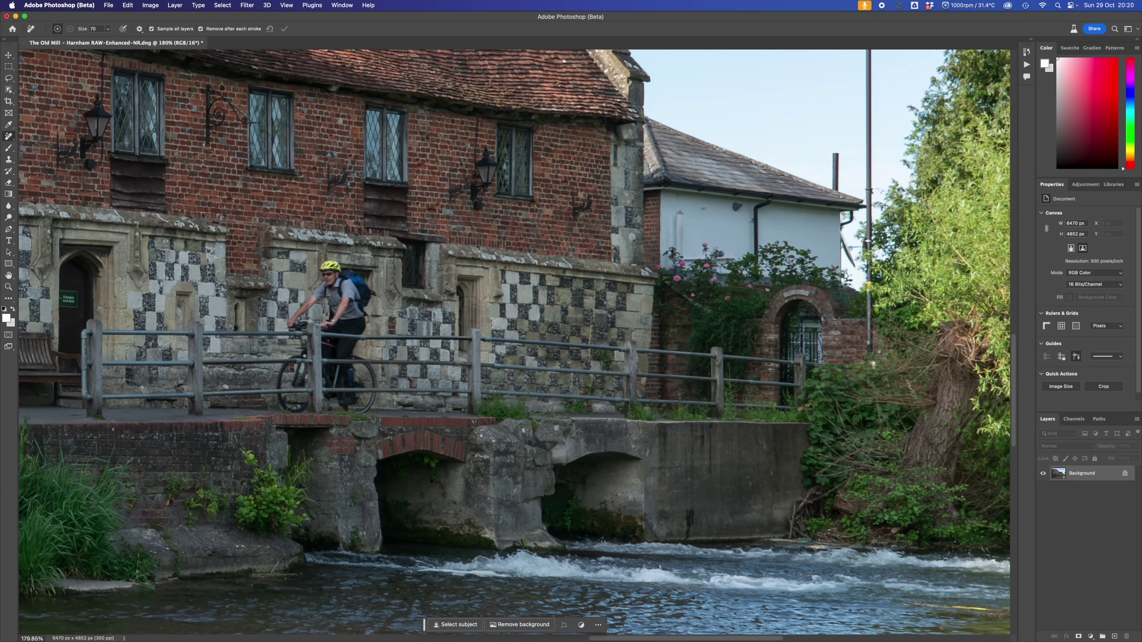
scroll(237, 352, left, 10)
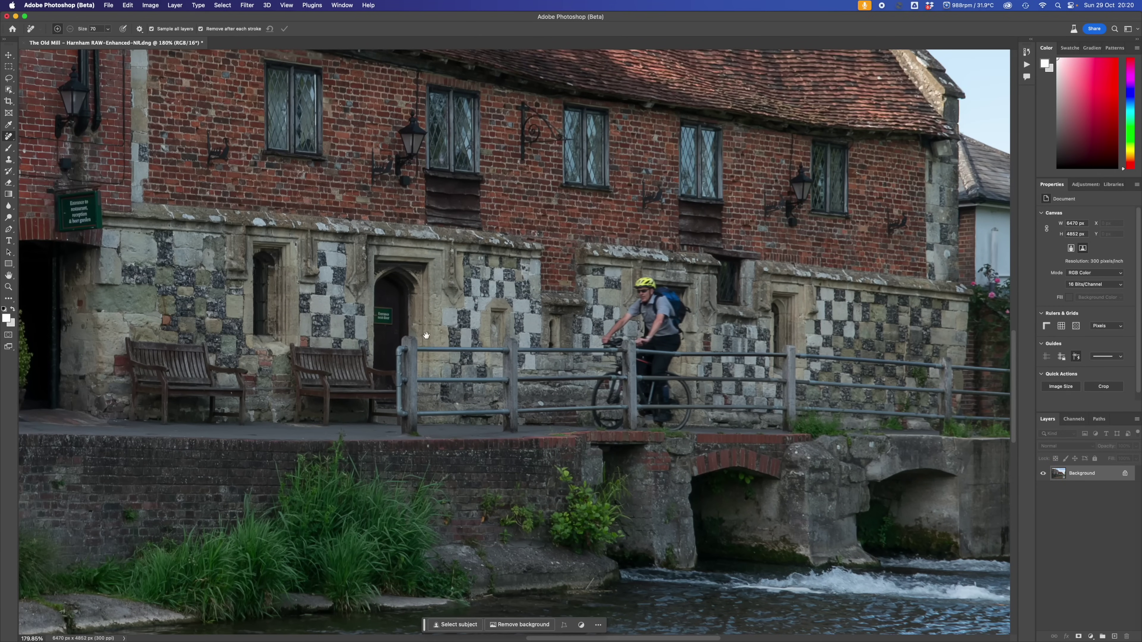
click(383, 318)
- Remove the yellow object hanging below the black pipe together with its cord, and the small round wall fixture beside the entrance porch
scroll(548, 347, down, 8)
scroll(547, 348, left, 10)
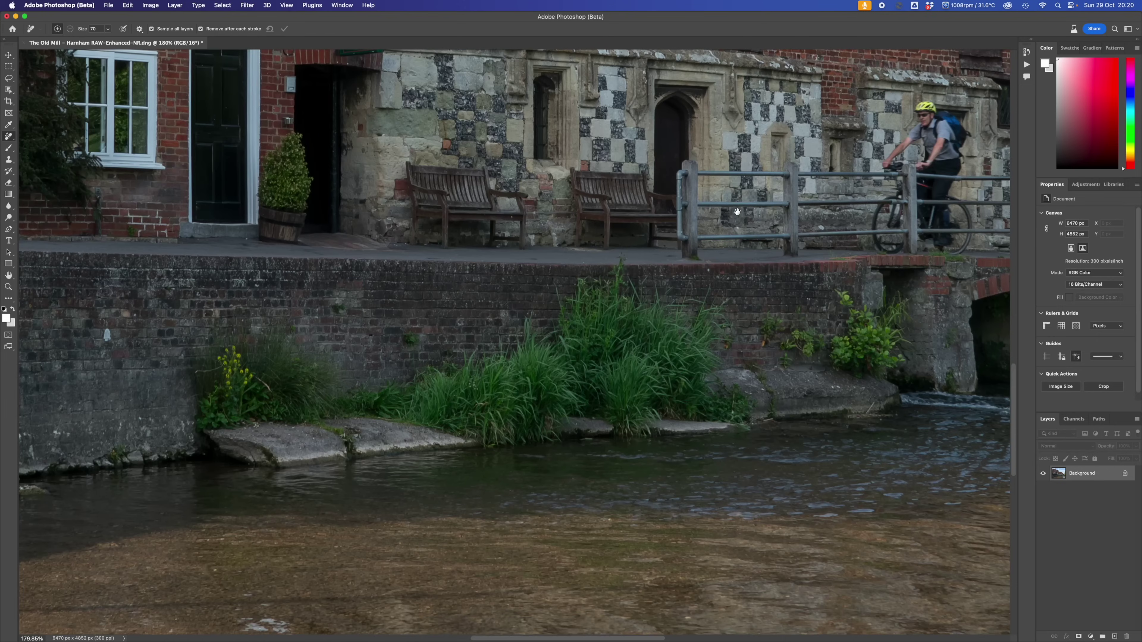
mouse_move(382, 270)
mouse_down()
mouse_move(552, 380)
mouse_move(599, 494)
mouse_up()
click(502, 309)
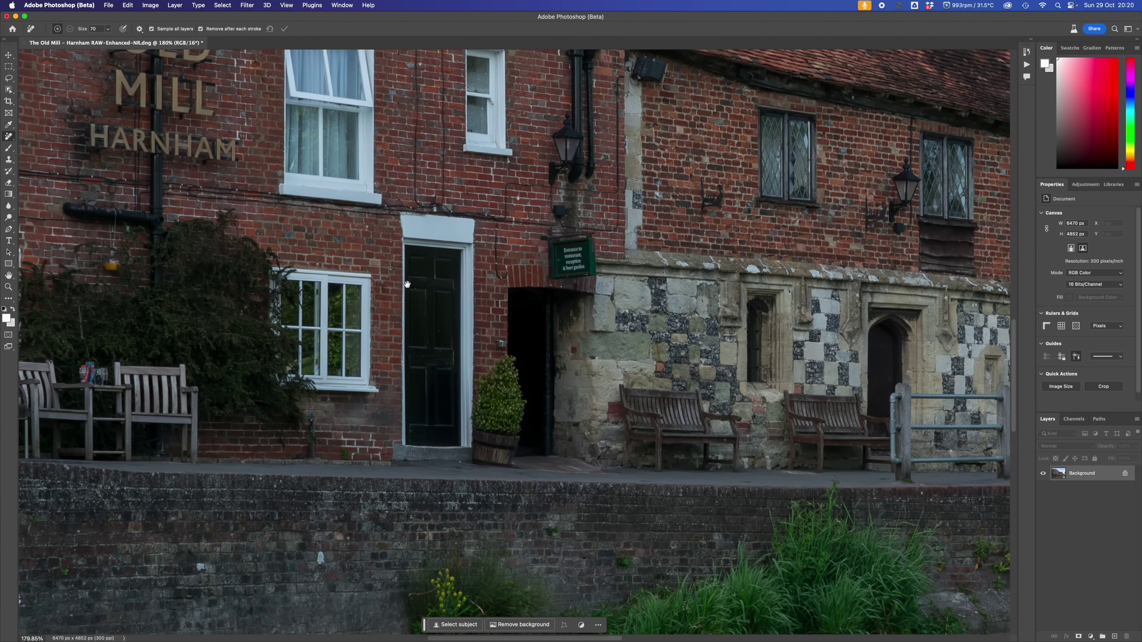
scroll(404, 288, left, 10)
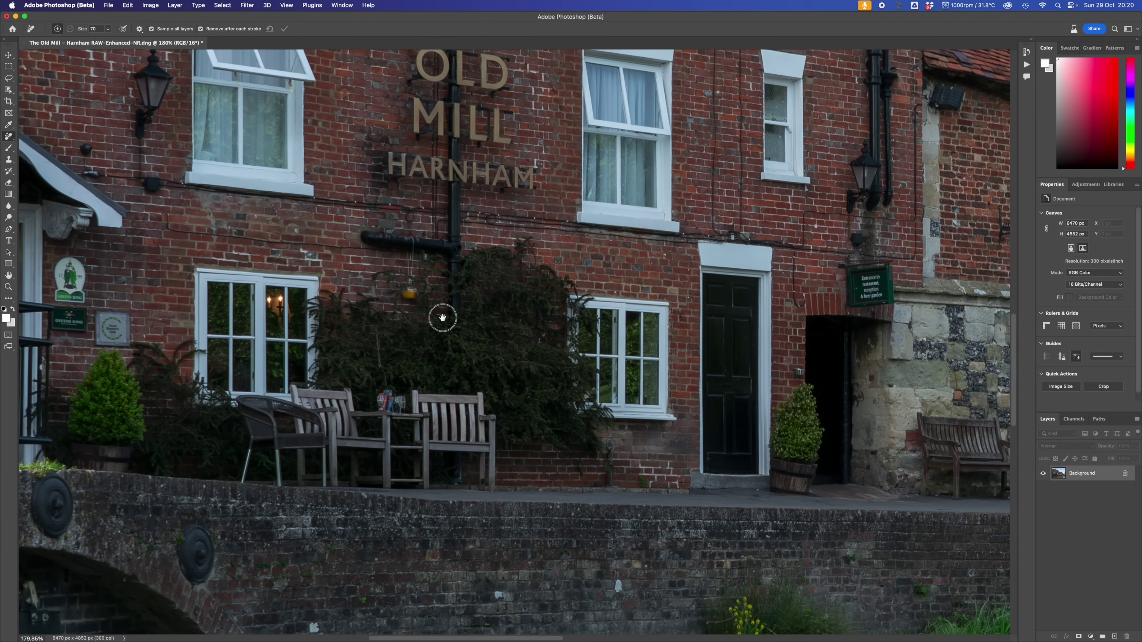
scroll(441, 316, left, 3)
click(499, 320)
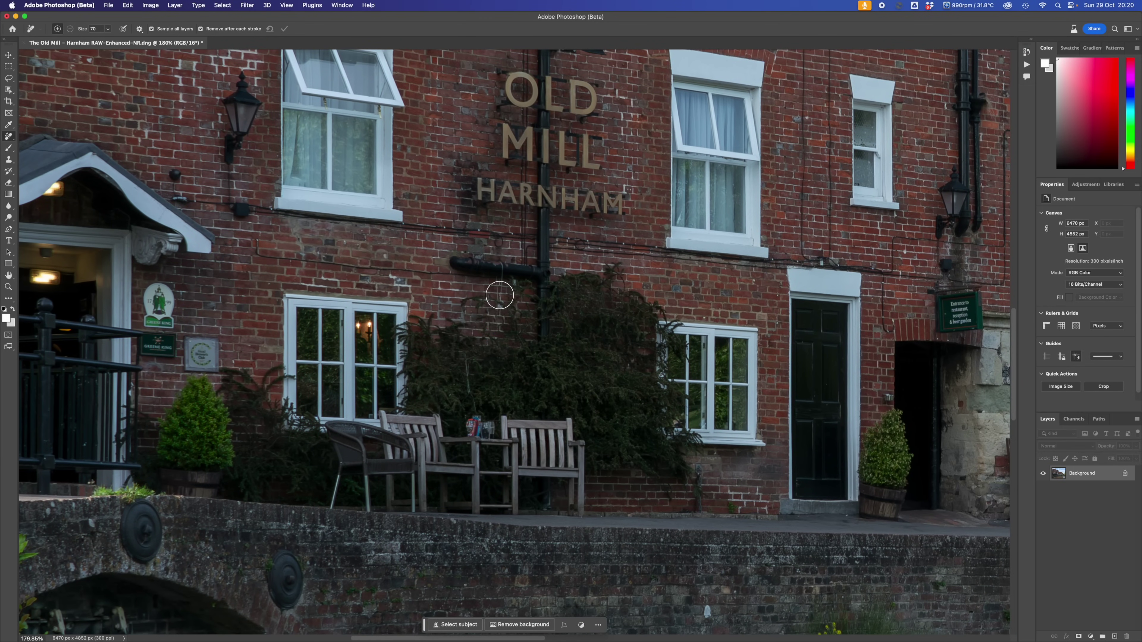
key(bracketleft)
drag(499, 282, 499, 302)
drag(359, 385, 697, 389)
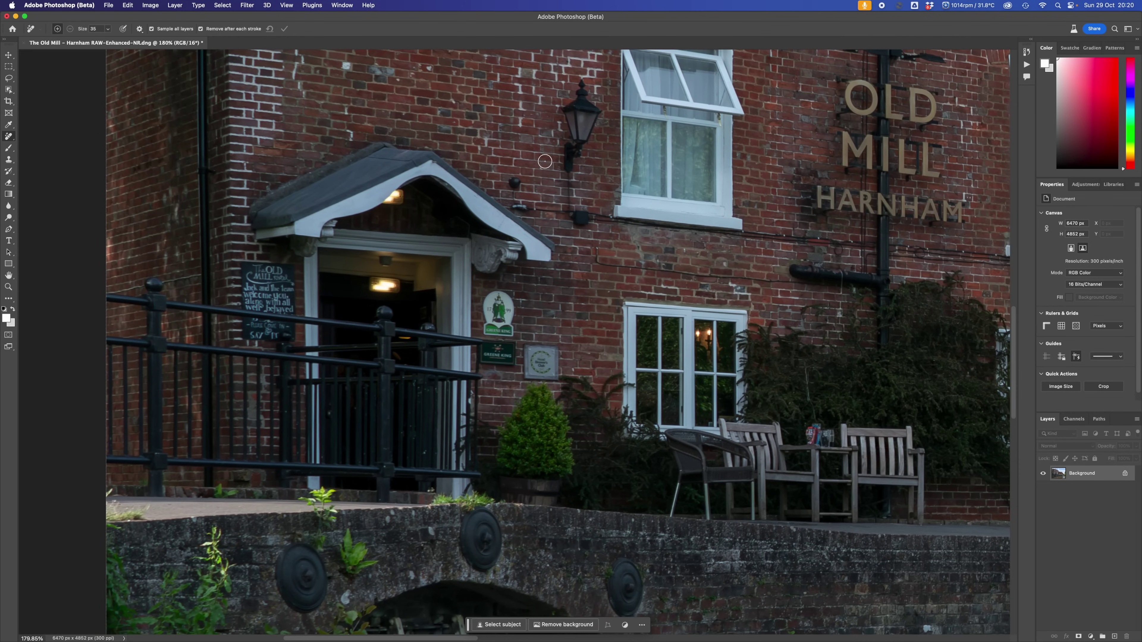
click(513, 183)
- Remove the small aerial beside the chimney pots on the lower building's roof
key(h)
drag(513, 183, 801, 429)
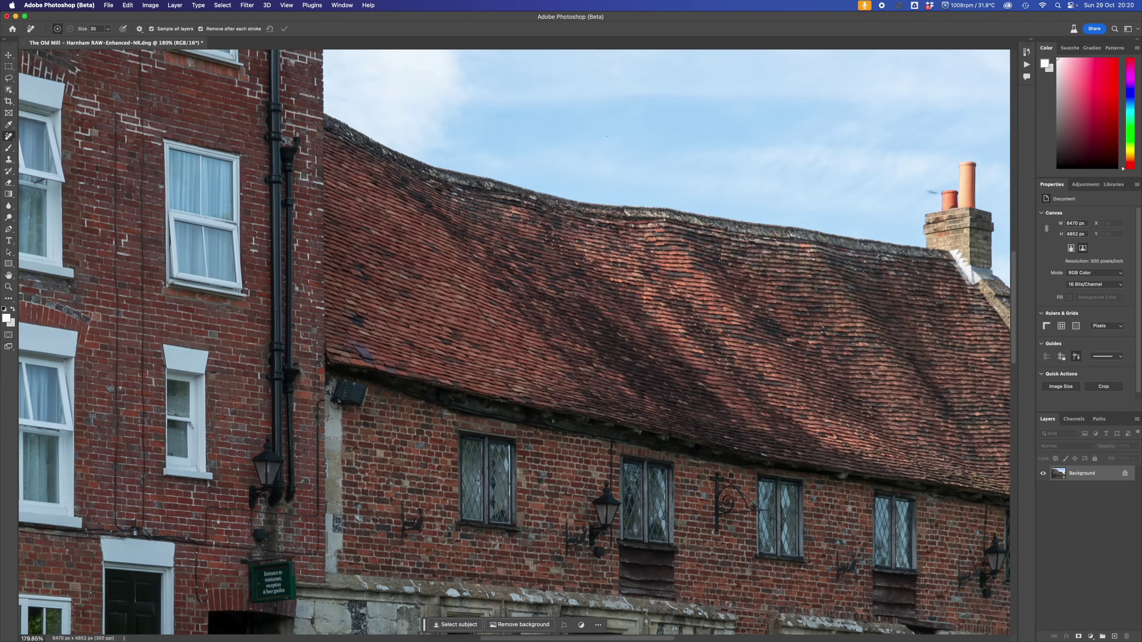
drag(752, 312, 402, 170)
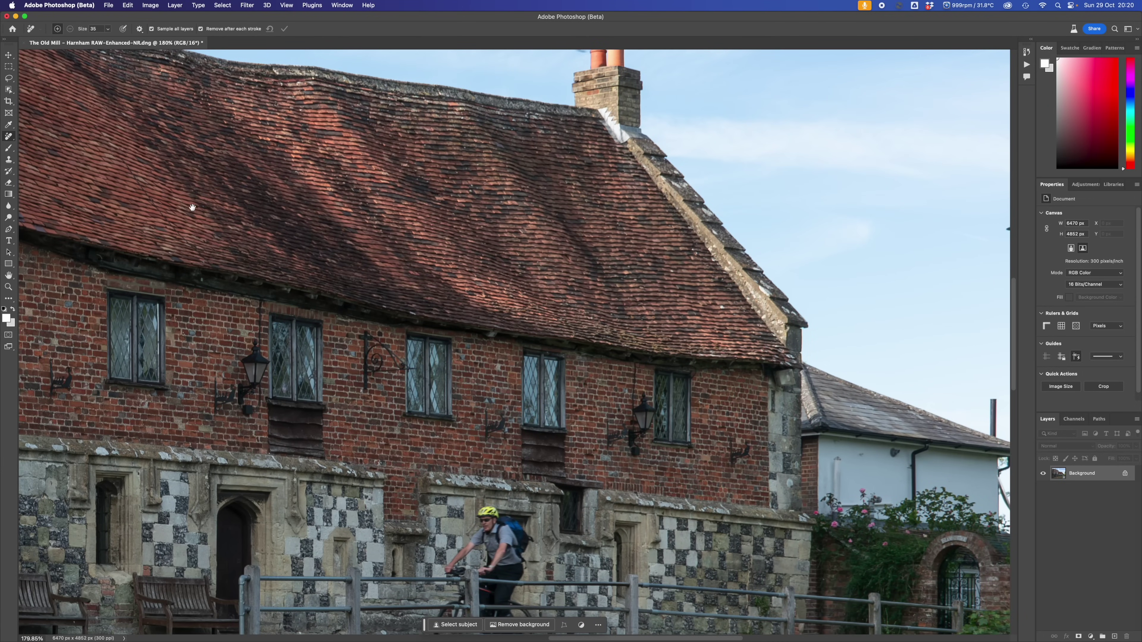
drag(193, 202, 174, 248)
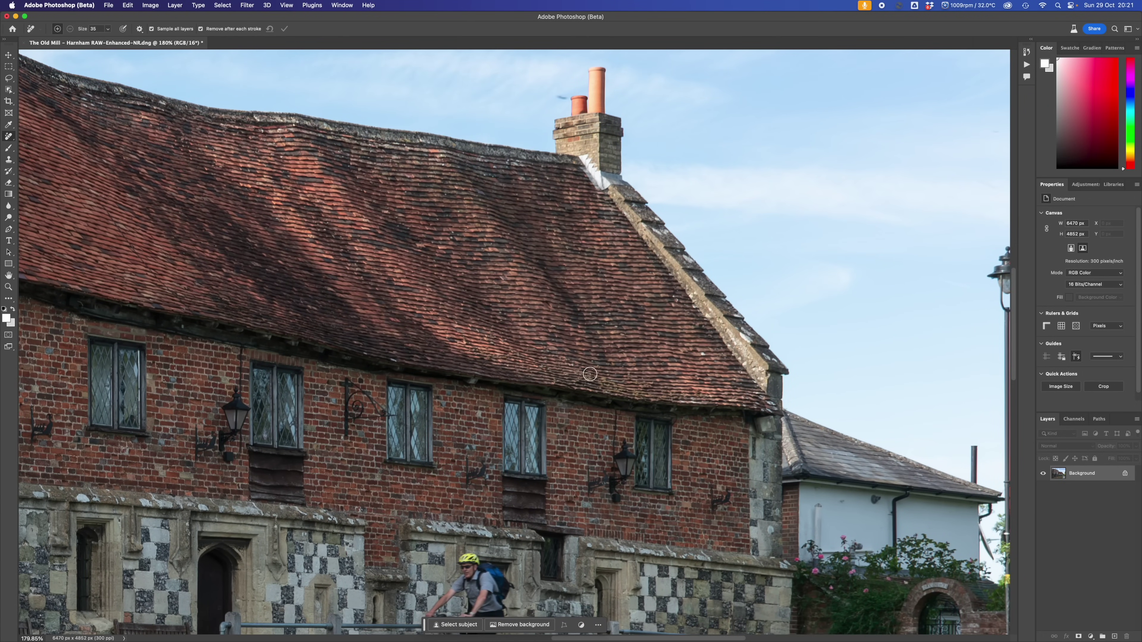
drag(233, 244, 399, 370)
drag(729, 228, 714, 220)
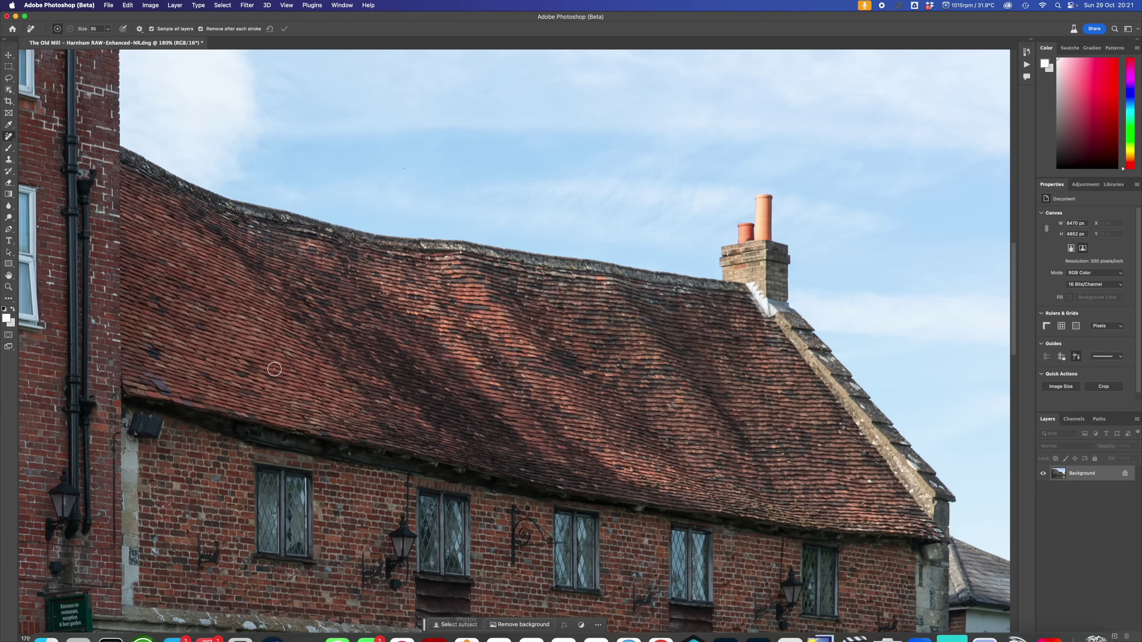
- Examine the tall building's roofline, upper walls and entrance for remaining distractions, and view the whole photo
drag(243, 353, 627, 586)
scroll(627, 585, left, 10)
scroll(627, 585, up, 5)
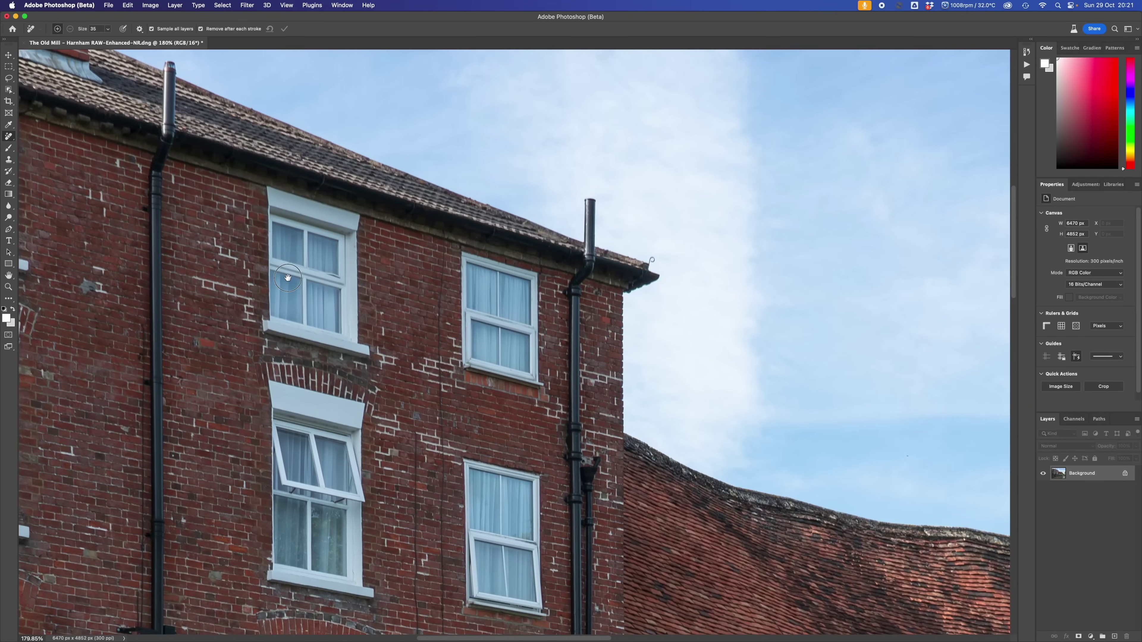
scroll(382, 346, left, 10)
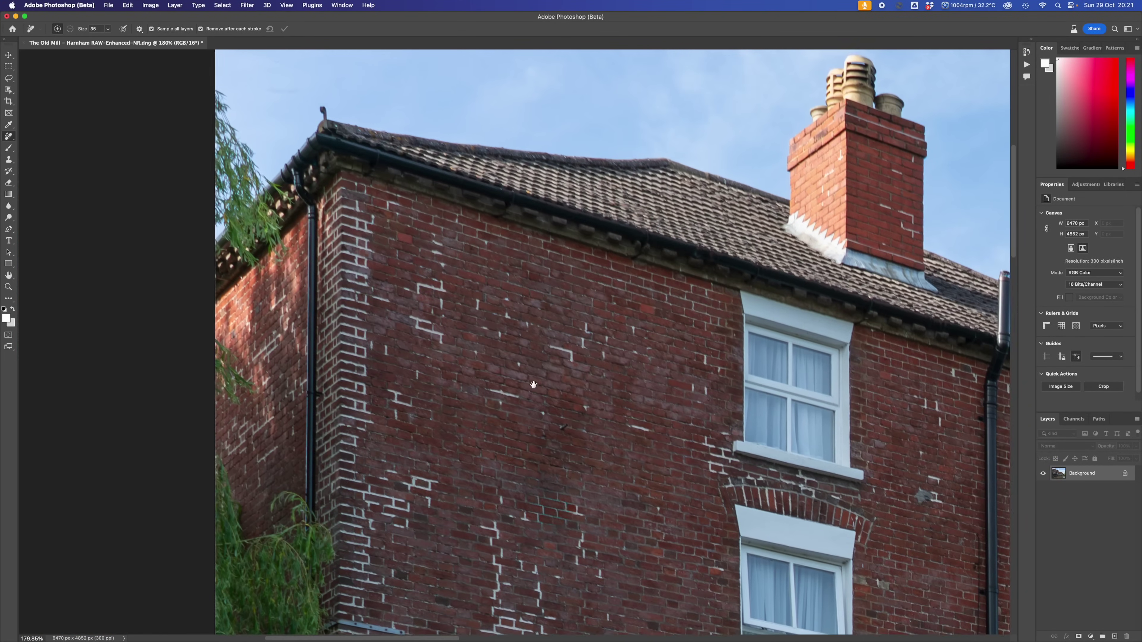
scroll(514, 174, down, 5)
scroll(513, 174, down, 7)
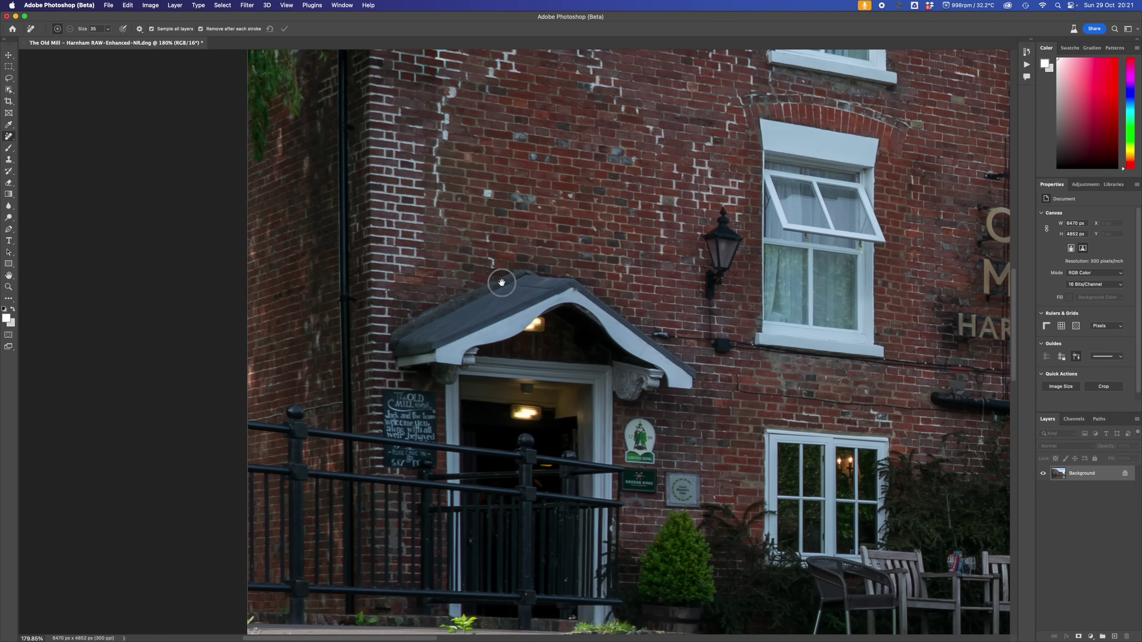
scroll(496, 241, down, 10)
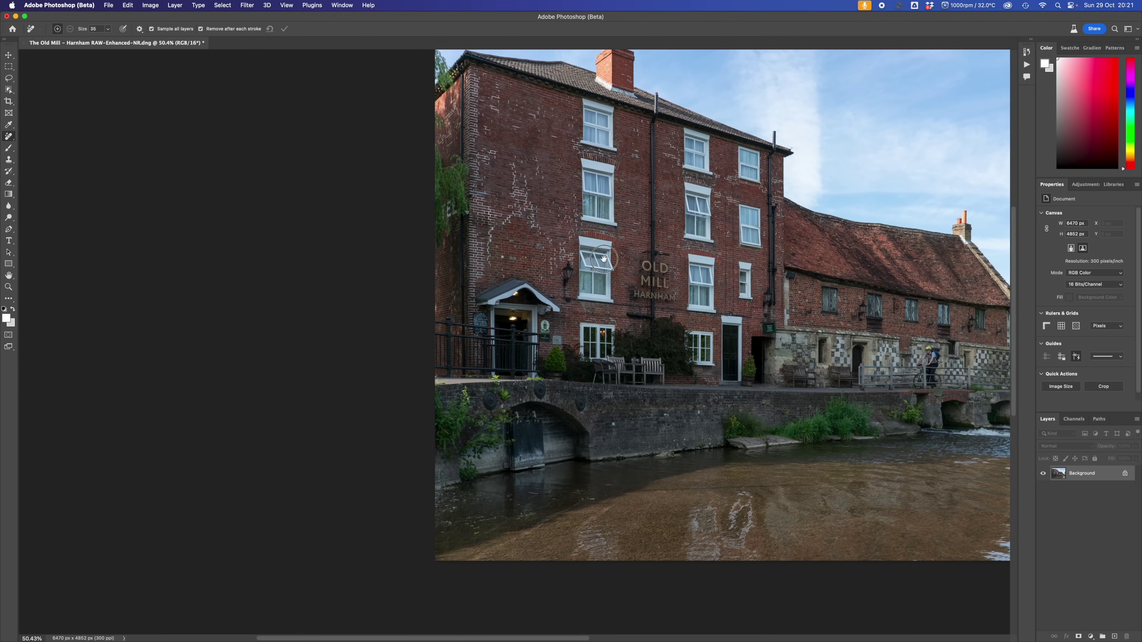
scroll(497, 242, down, 1)
drag(497, 242, 281, 311)
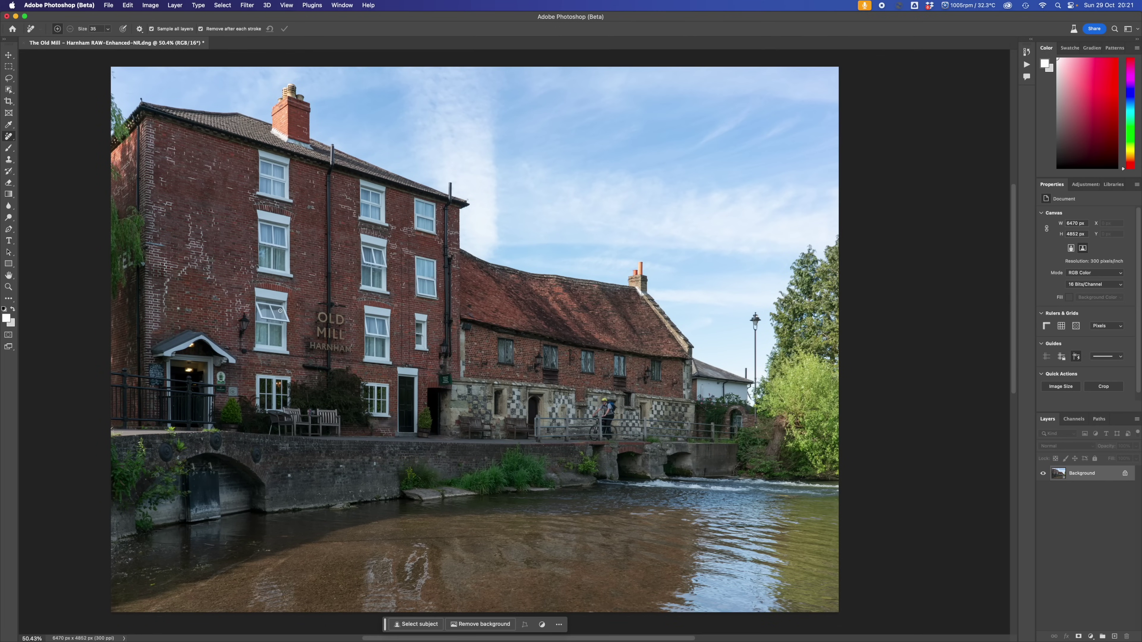
- Start Sky Replacement and shift the starry sky slightly within the photo
click(128, 5)
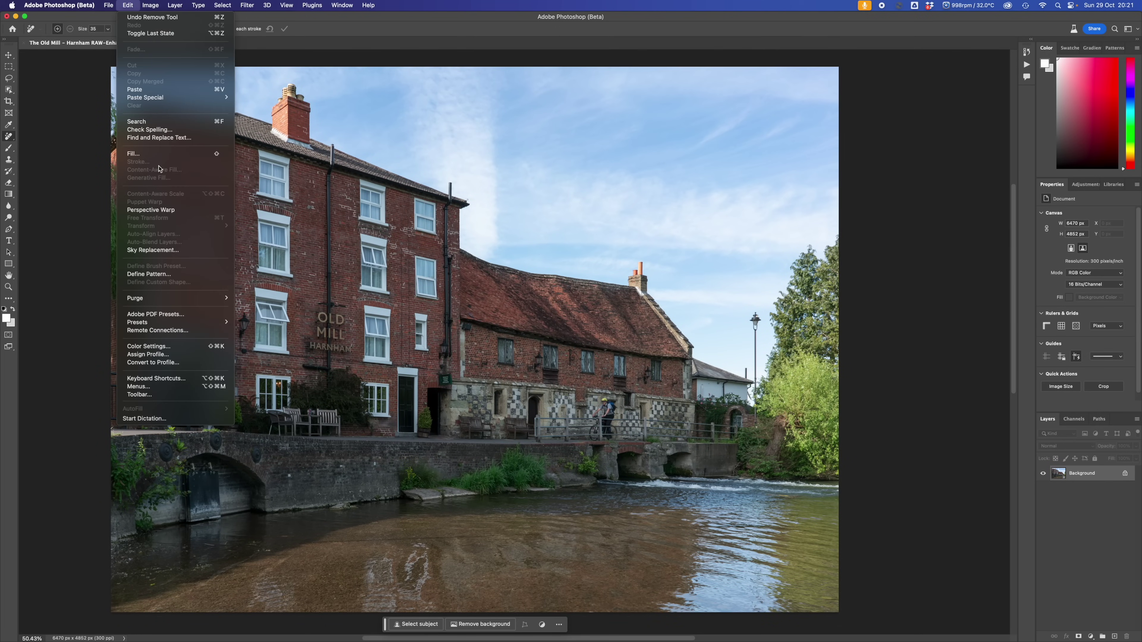
click(153, 250)
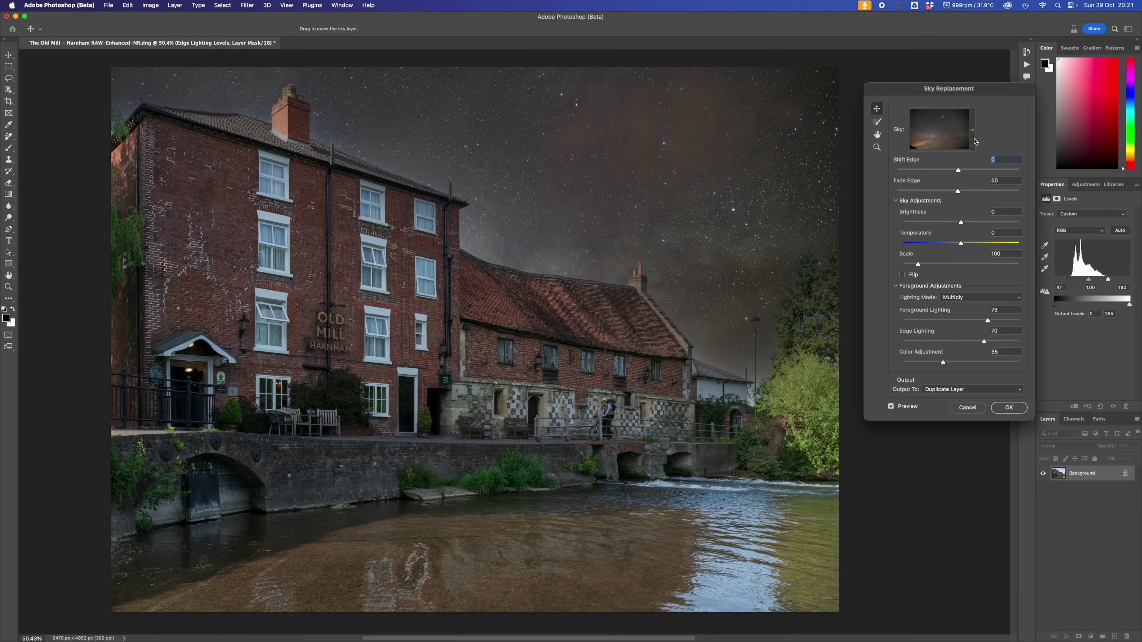
mouse_move(676, 225)
mouse_down()
mouse_move(673, 118)
mouse_move(684, 169)
mouse_move(755, 210)
mouse_move(659, 192)
mouse_move(632, 209)
mouse_move(668, 218)
mouse_up()
- Choose the sunset preset with dark clouds and a yellow-orange horizon as the replacement sky
click(973, 132)
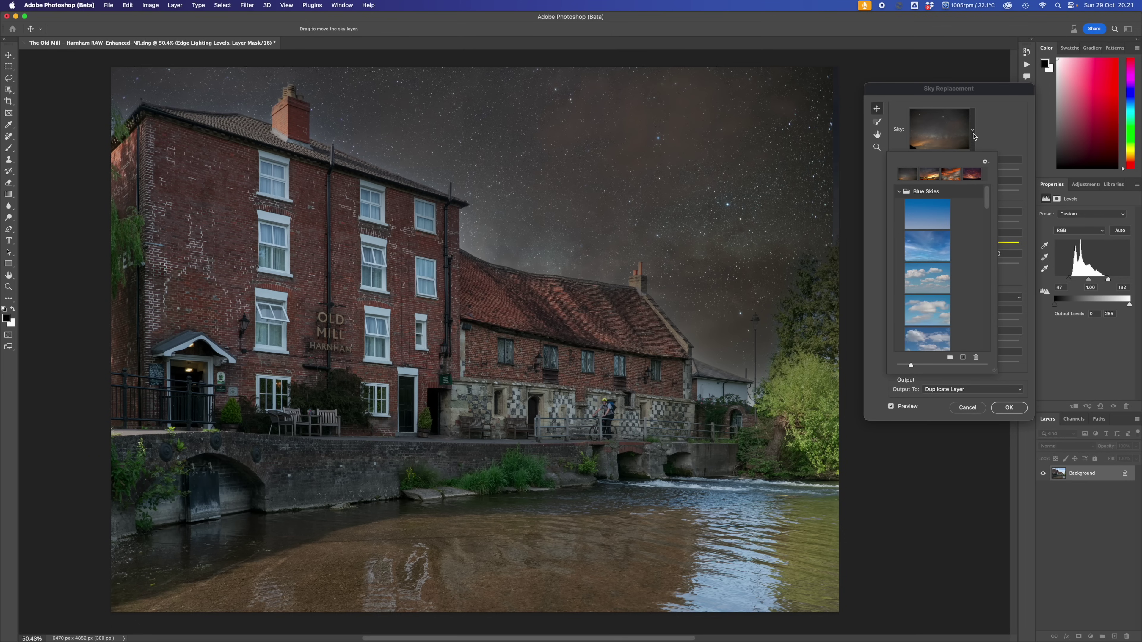
click(973, 135)
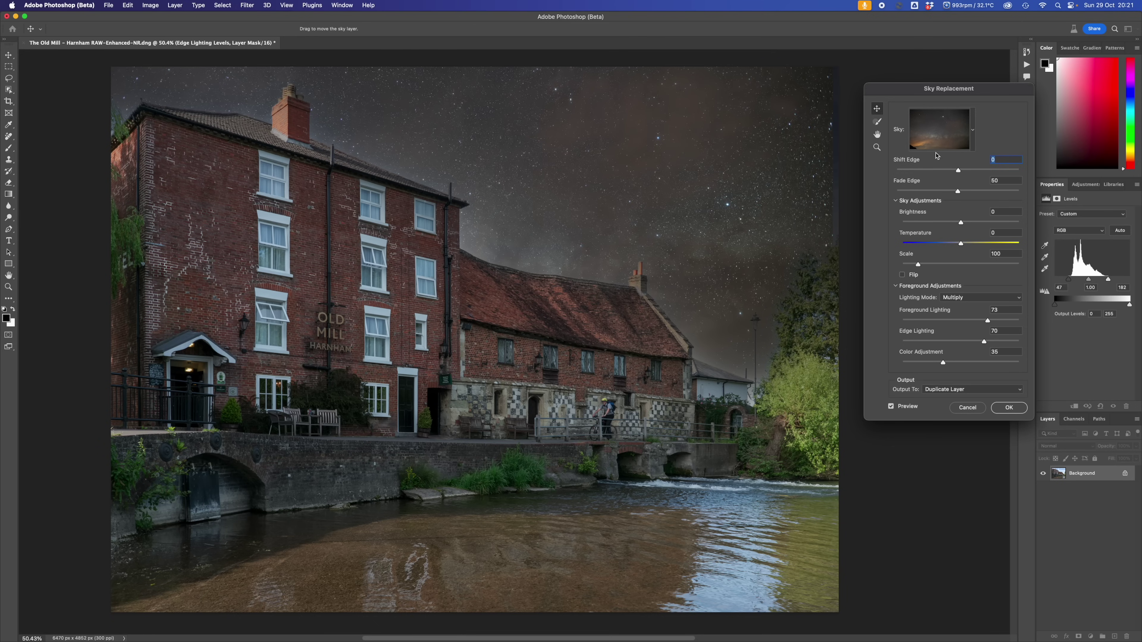
click(973, 131)
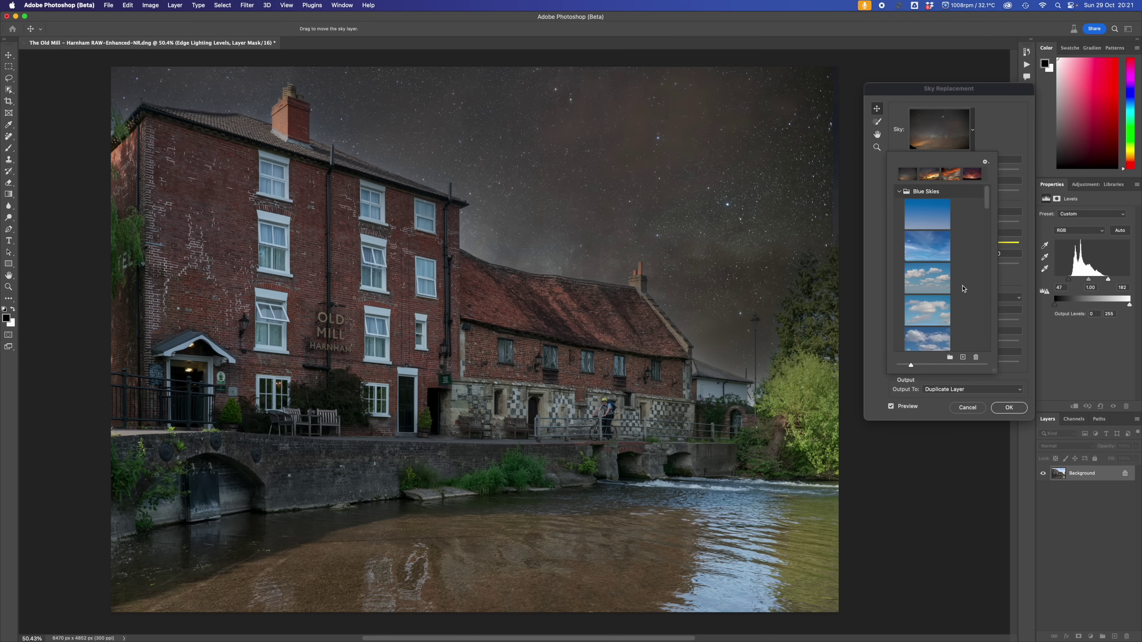
scroll(963, 288, down, 15)
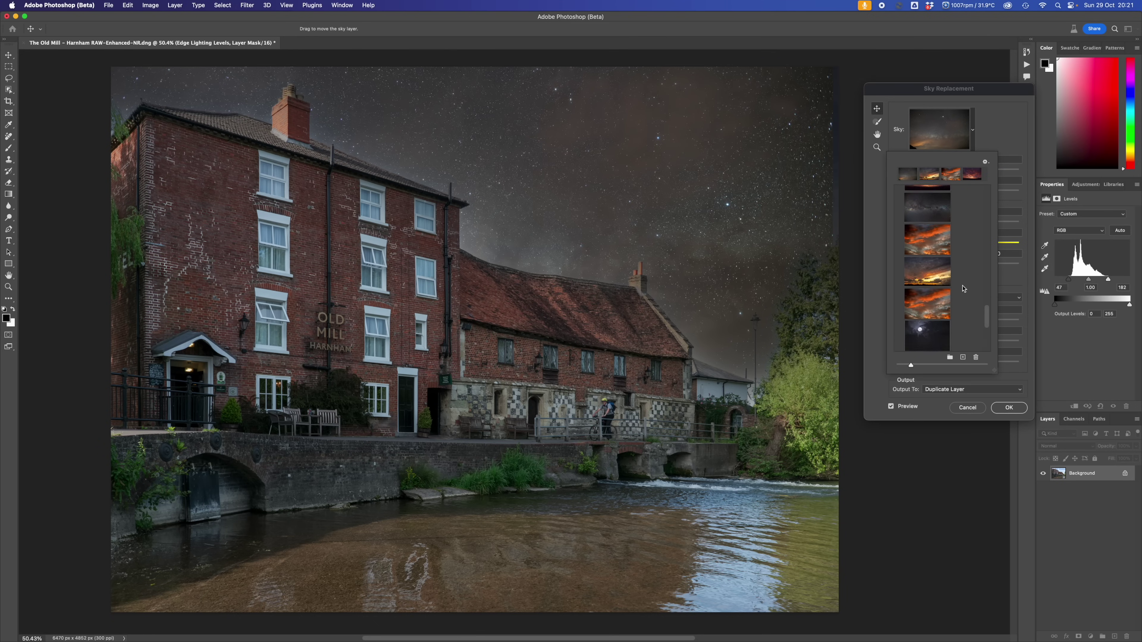
scroll(964, 288, up, 3)
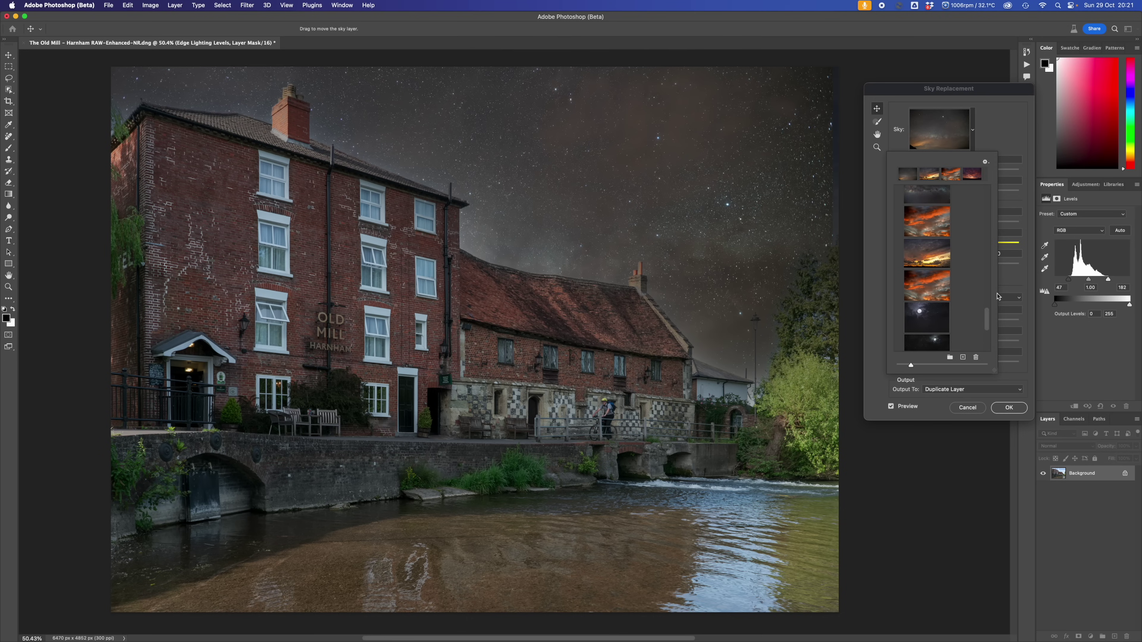
click(919, 255)
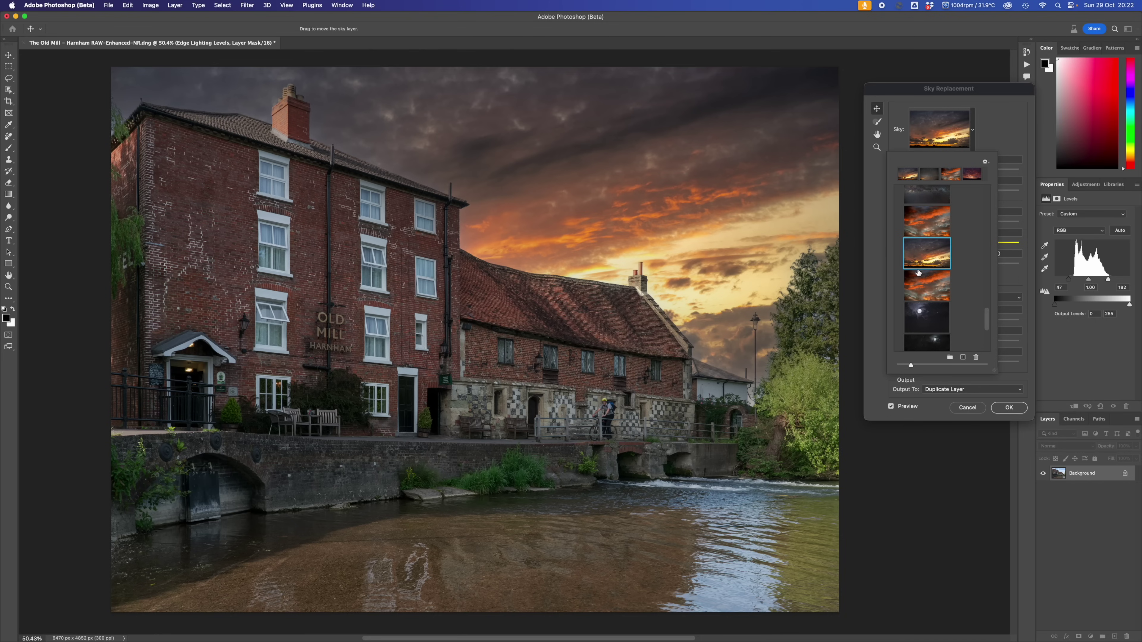
- Try to import Sunset.jpg from The Old Mill - Harnham folder as a new sky preset
click(962, 358)
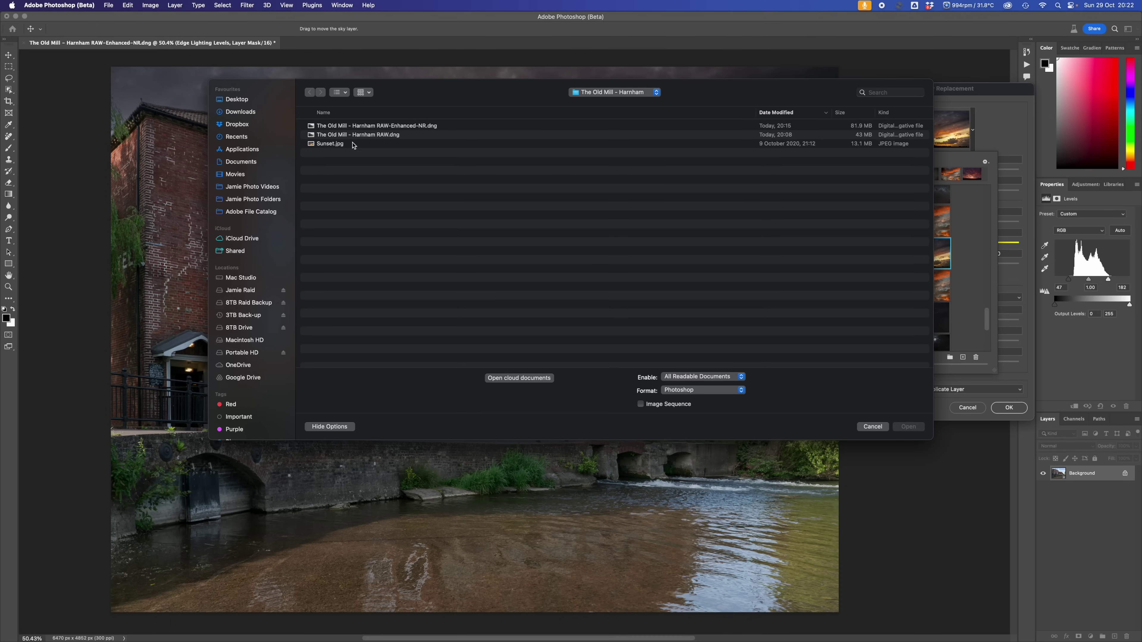
click(333, 147)
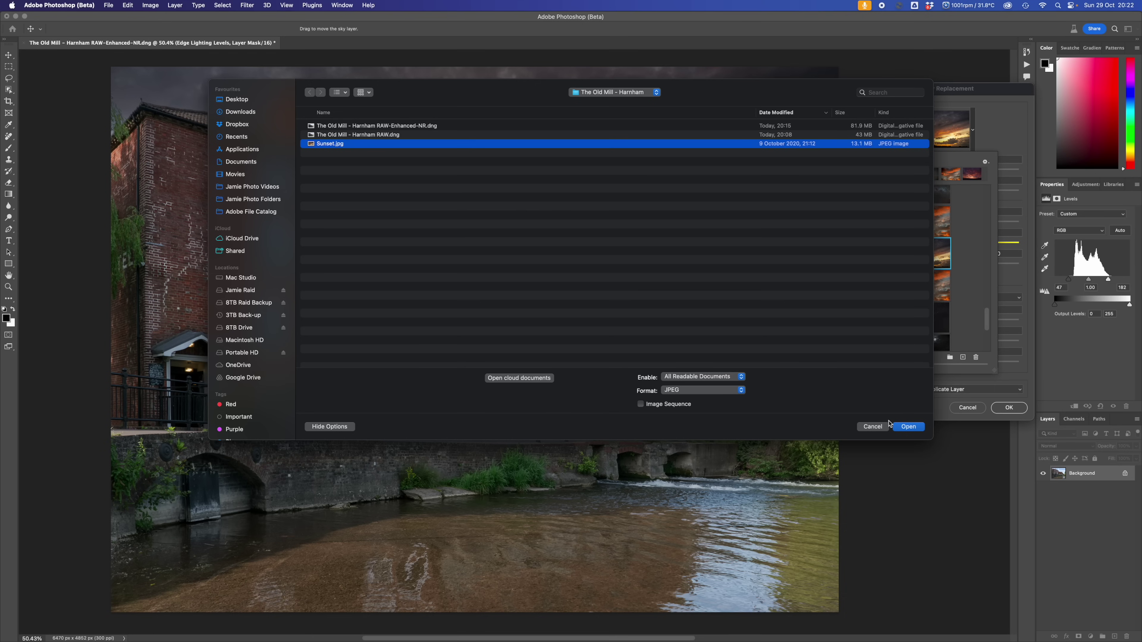
click(907, 427)
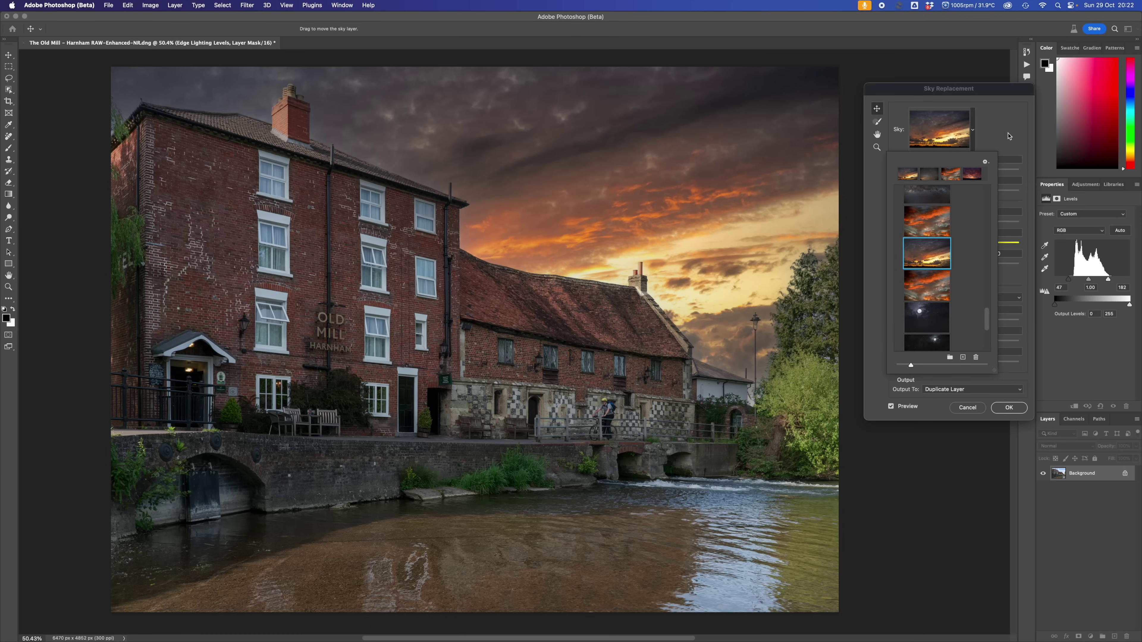
- Close the sky presets and flip the sunset sky
click(997, 129)
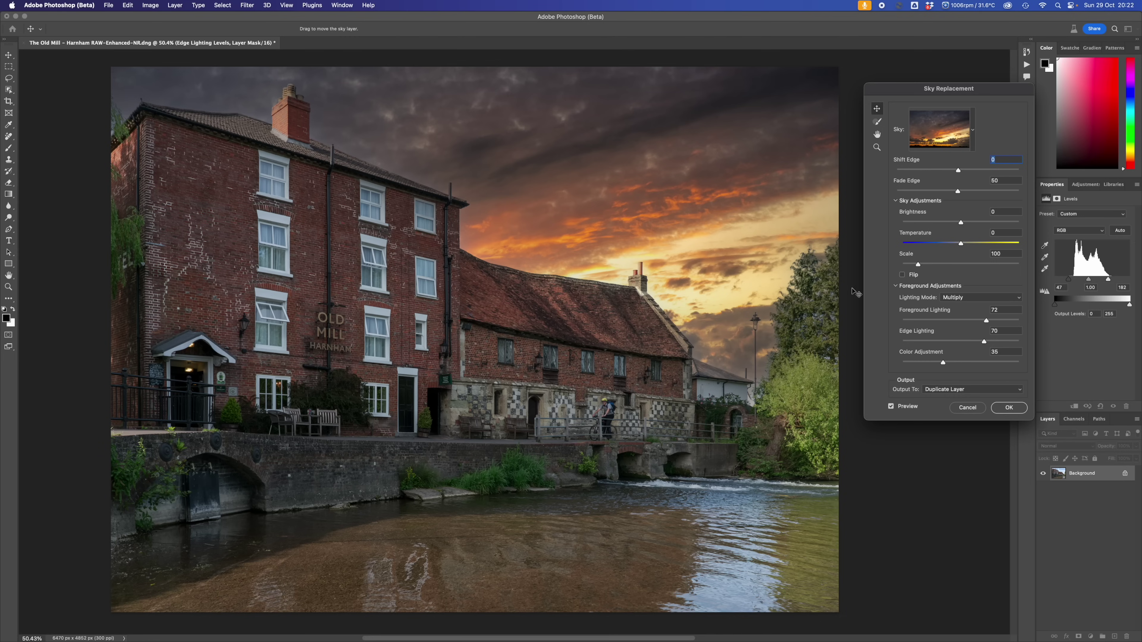
click(902, 275)
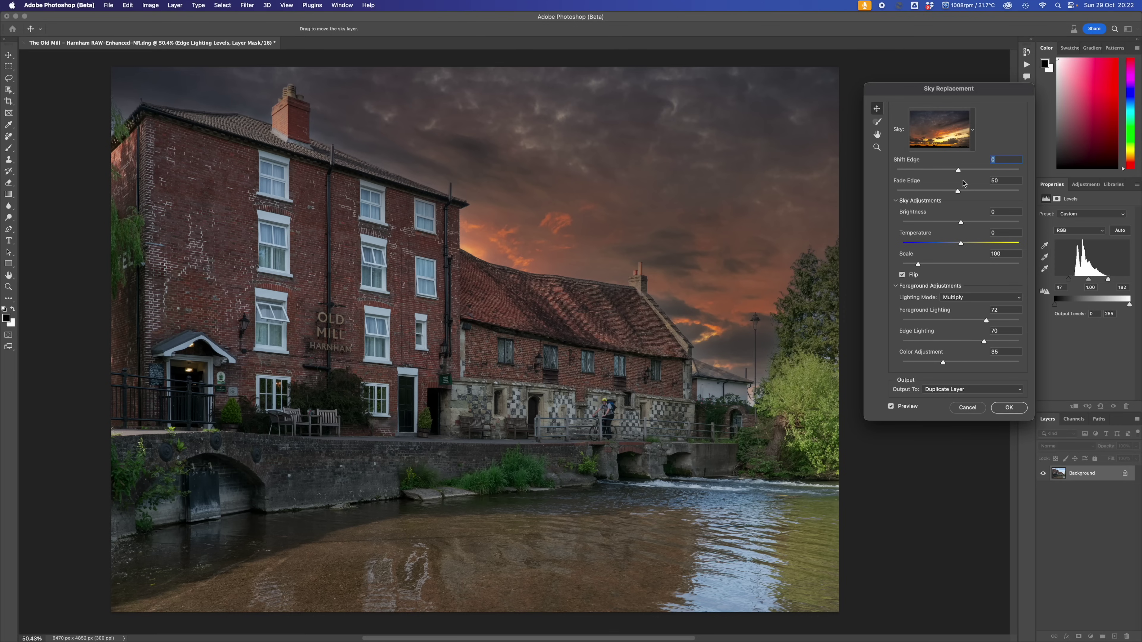
- Set the replacement sky's Shift Edge to 55 and Fade Edge to 73
click(915, 170)
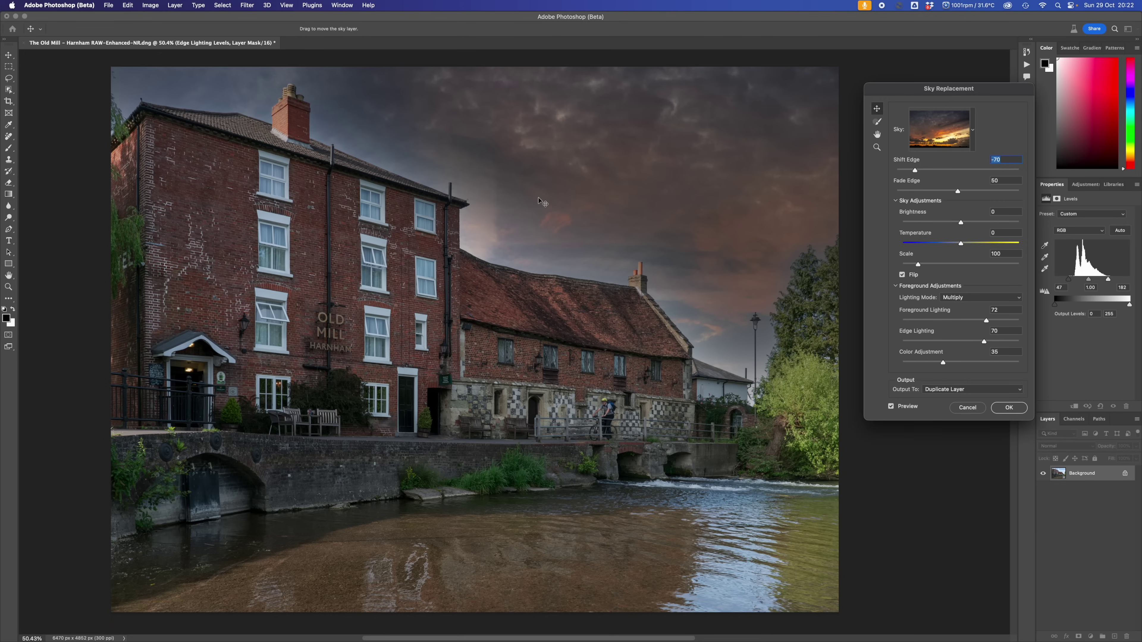
click(991, 170)
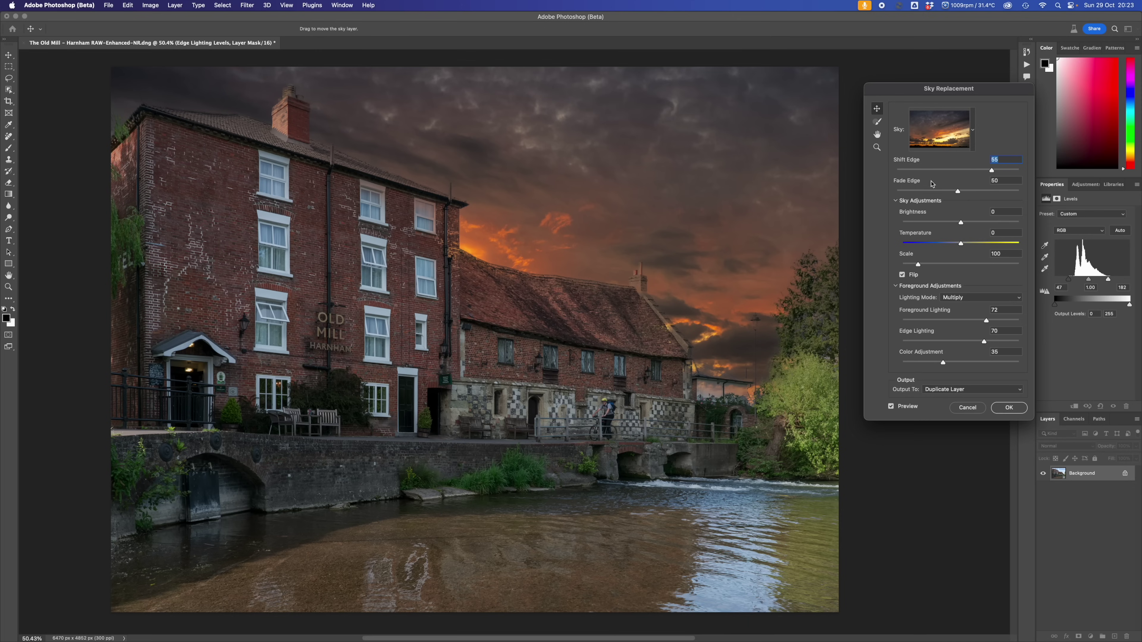
click(927, 191)
drag(990, 191, 986, 191)
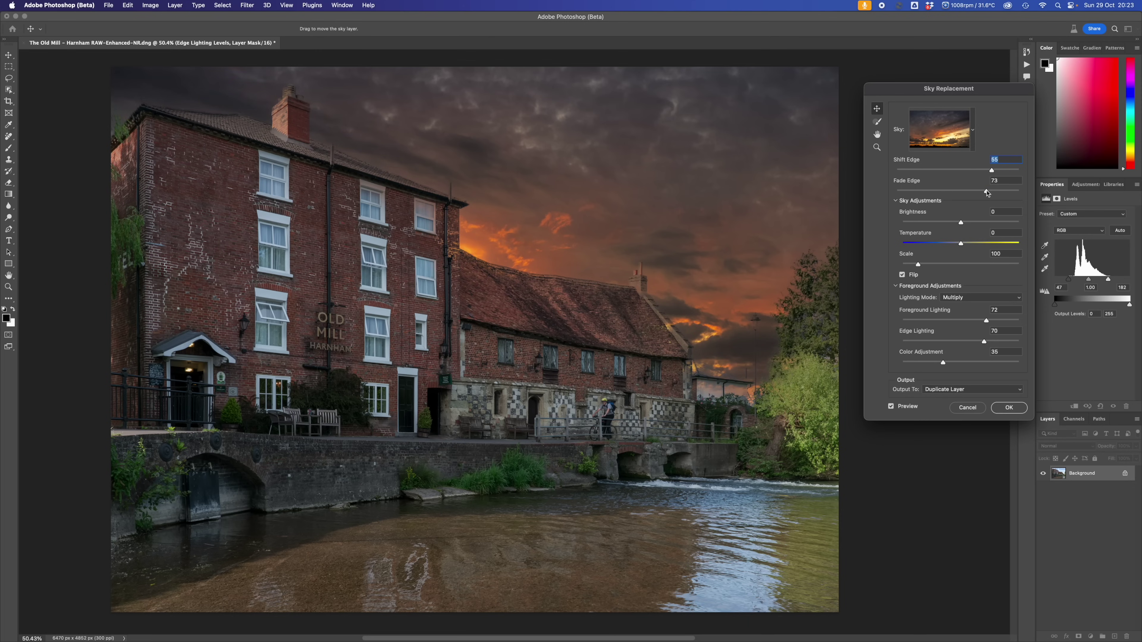
- Set the replacement sky's Shift Edge to 22 and Fade Edge to 13
click(955, 192)
click(979, 171)
click(967, 170)
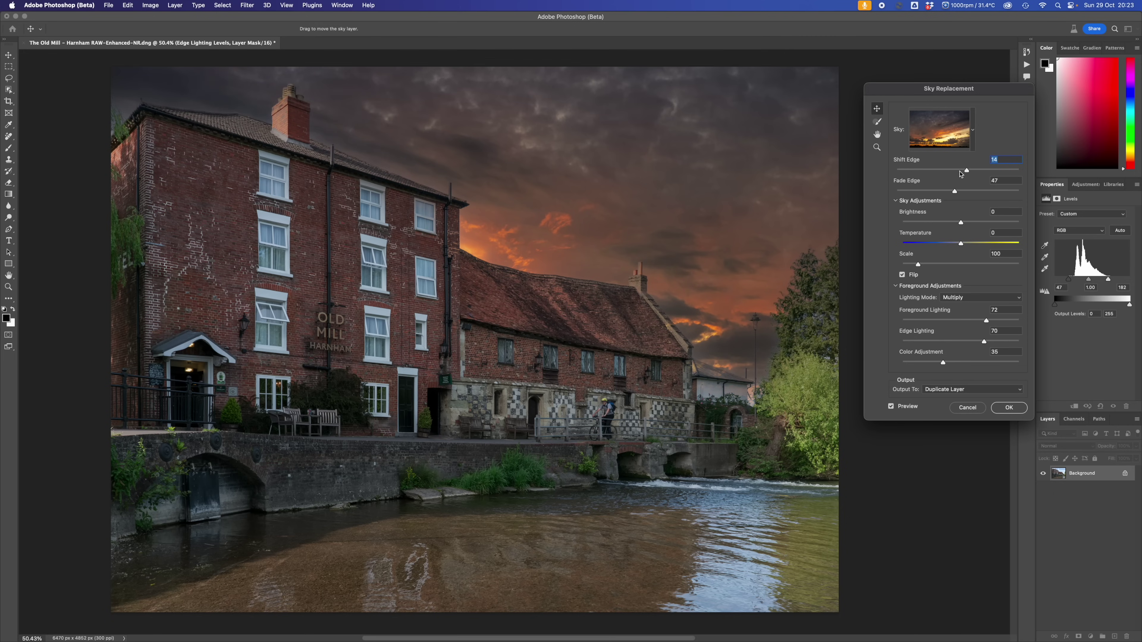
click(959, 171)
click(971, 170)
click(1003, 191)
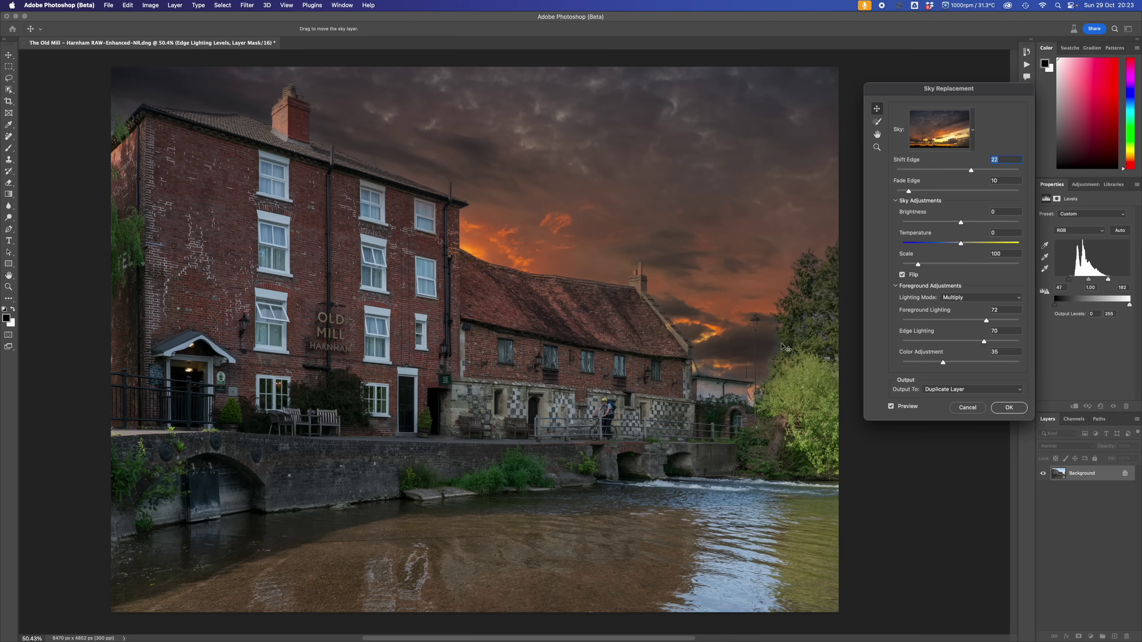
click(968, 191)
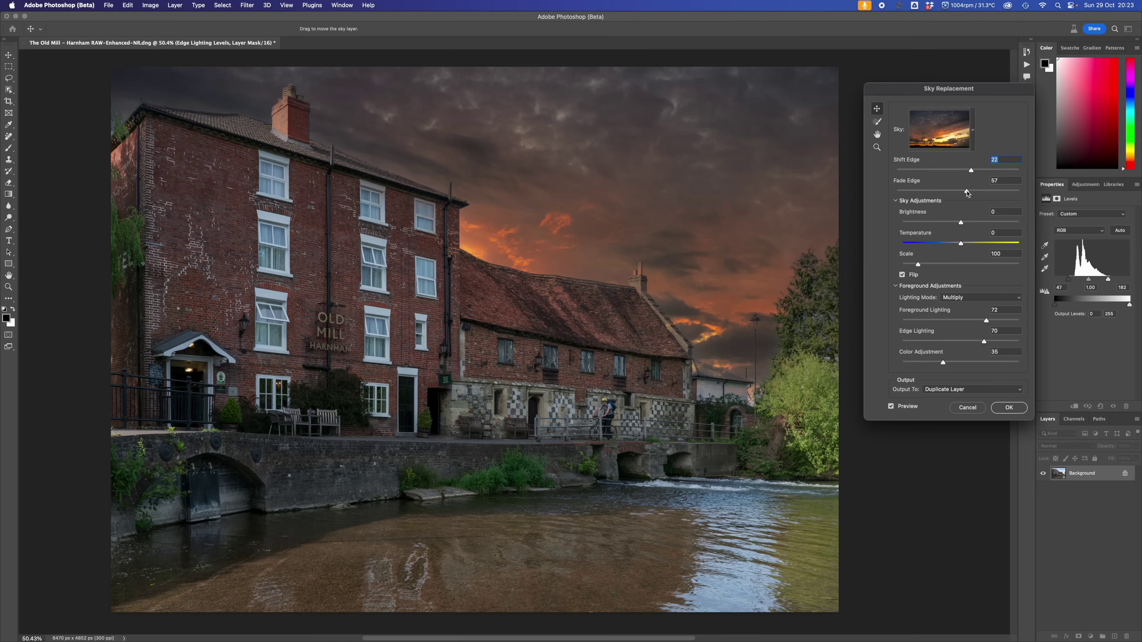
click(901, 192)
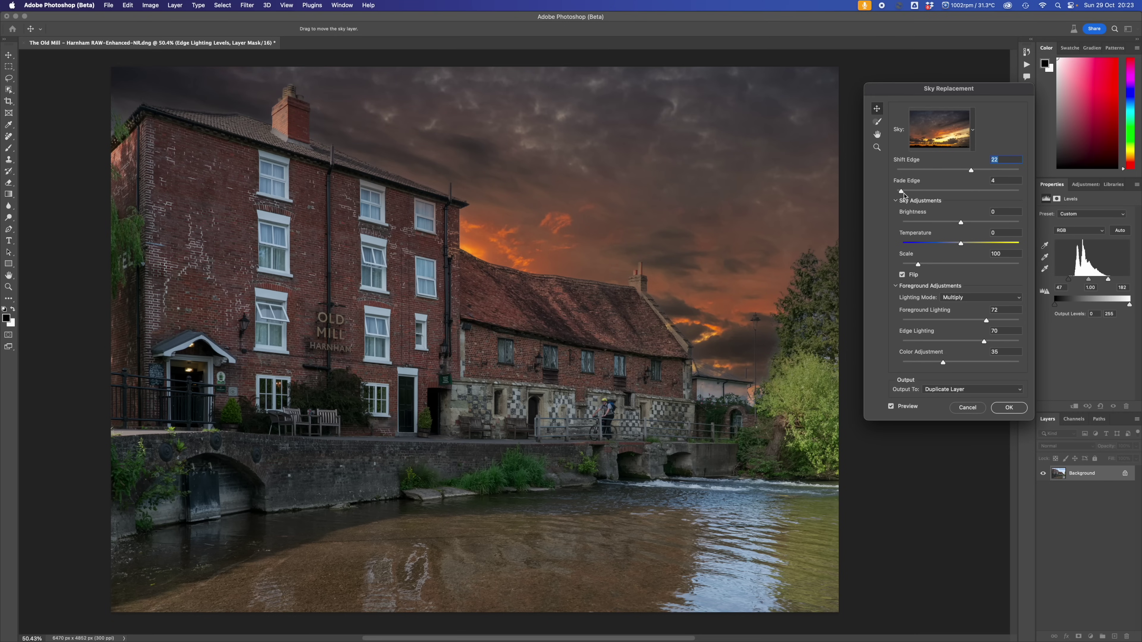
drag(904, 193, 912, 192)
- Subtract the sky glow from the gable edge of the lower mill building's roof with the Sky Brush
click(876, 147)
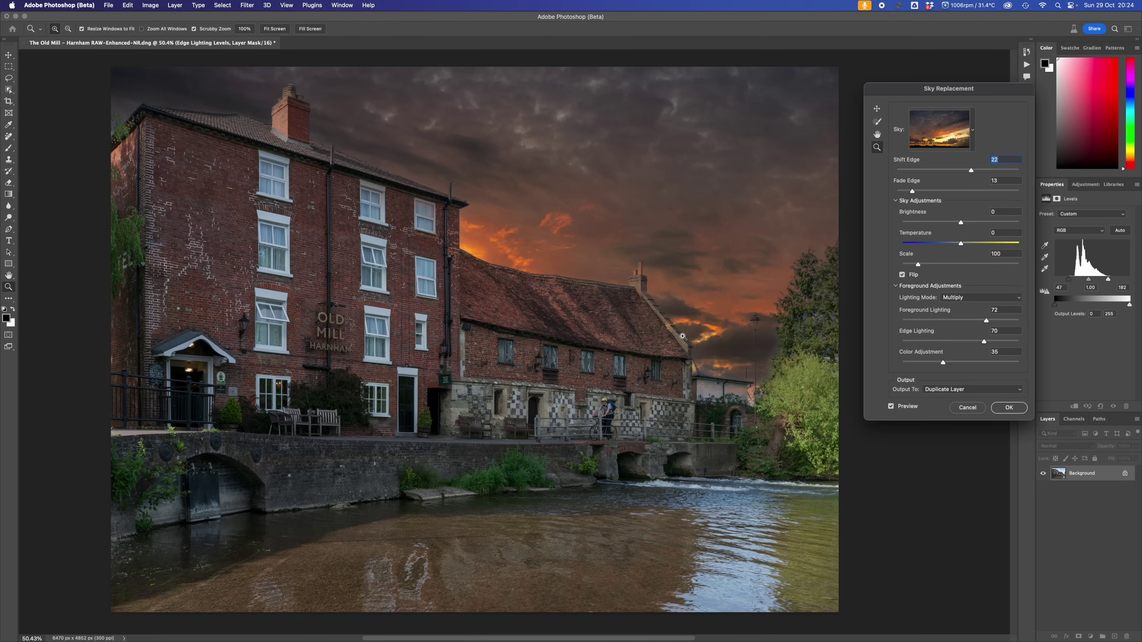
click(737, 417)
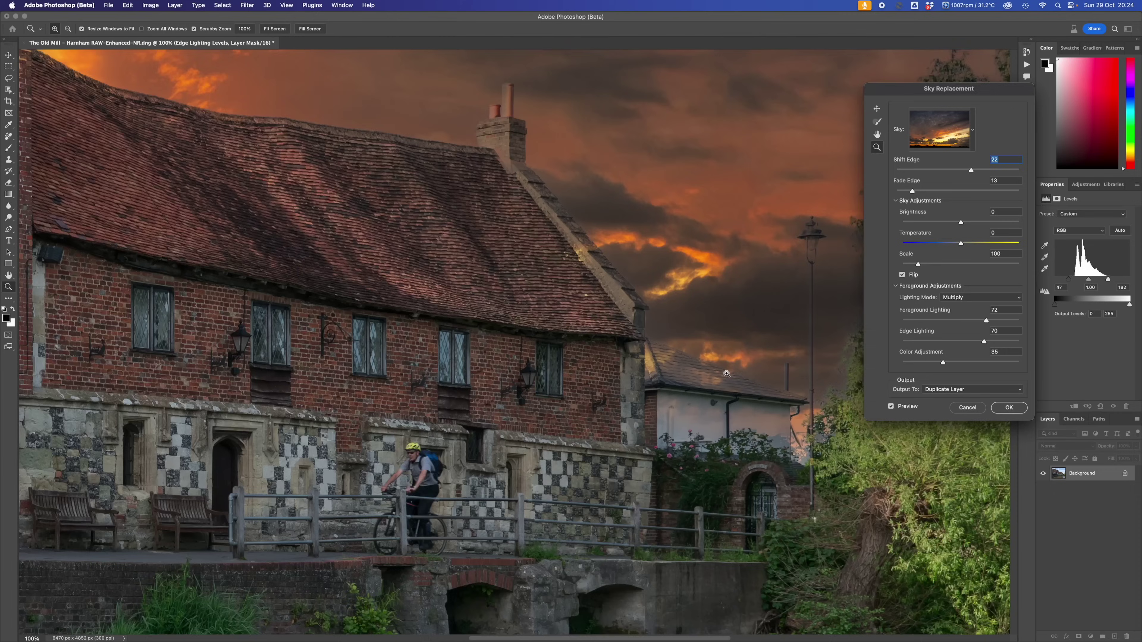
click(726, 373)
drag(693, 334, 567, 366)
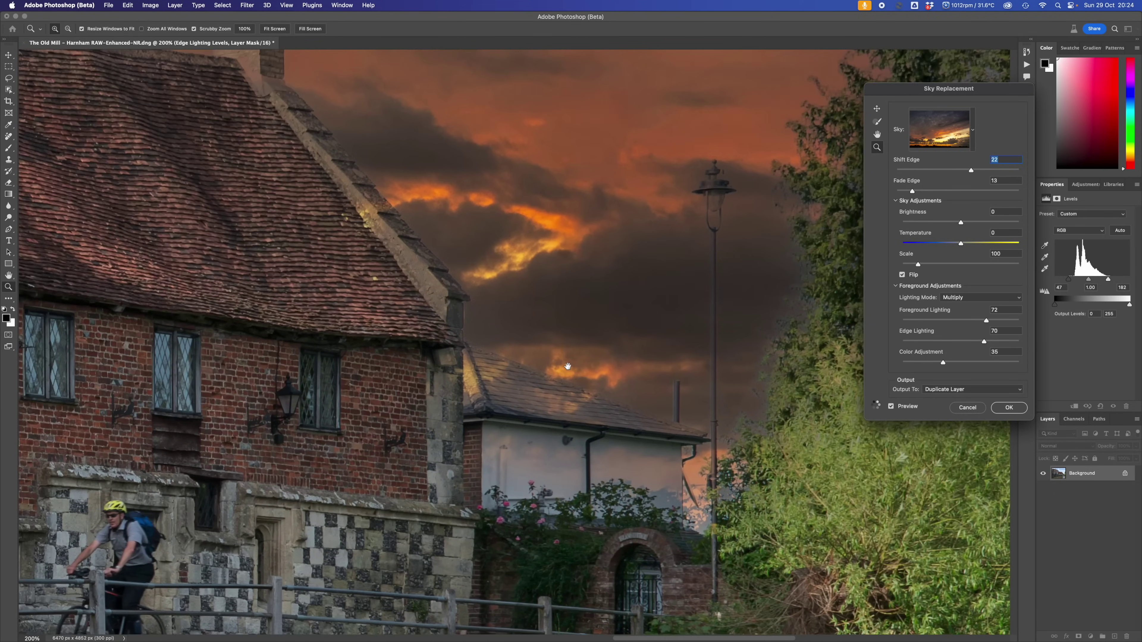
drag(451, 199, 530, 317)
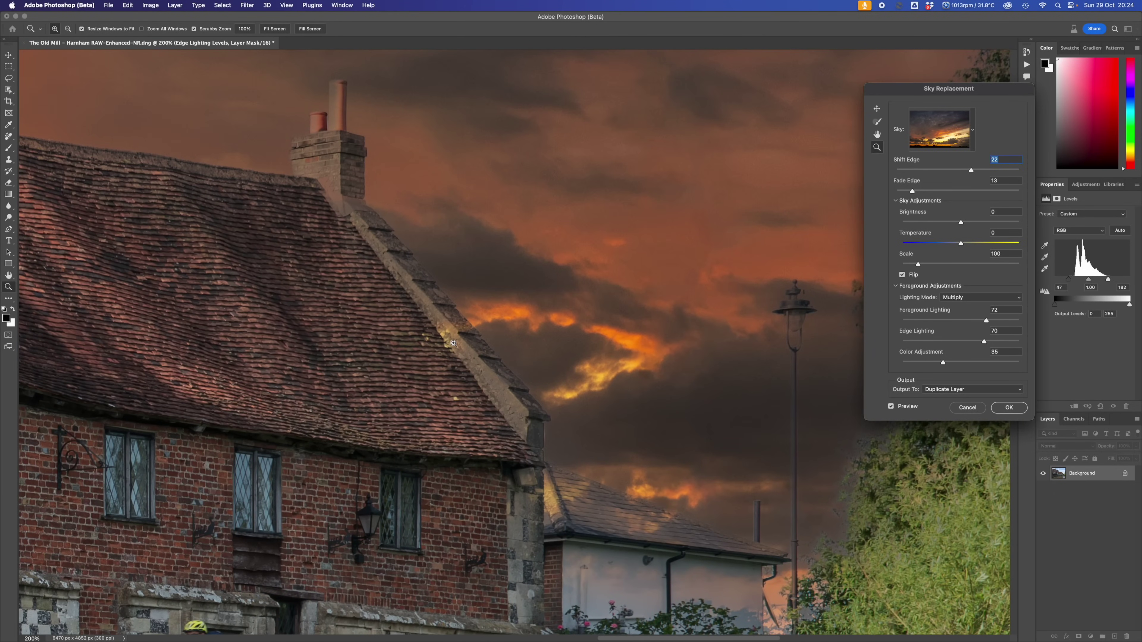
click(877, 122)
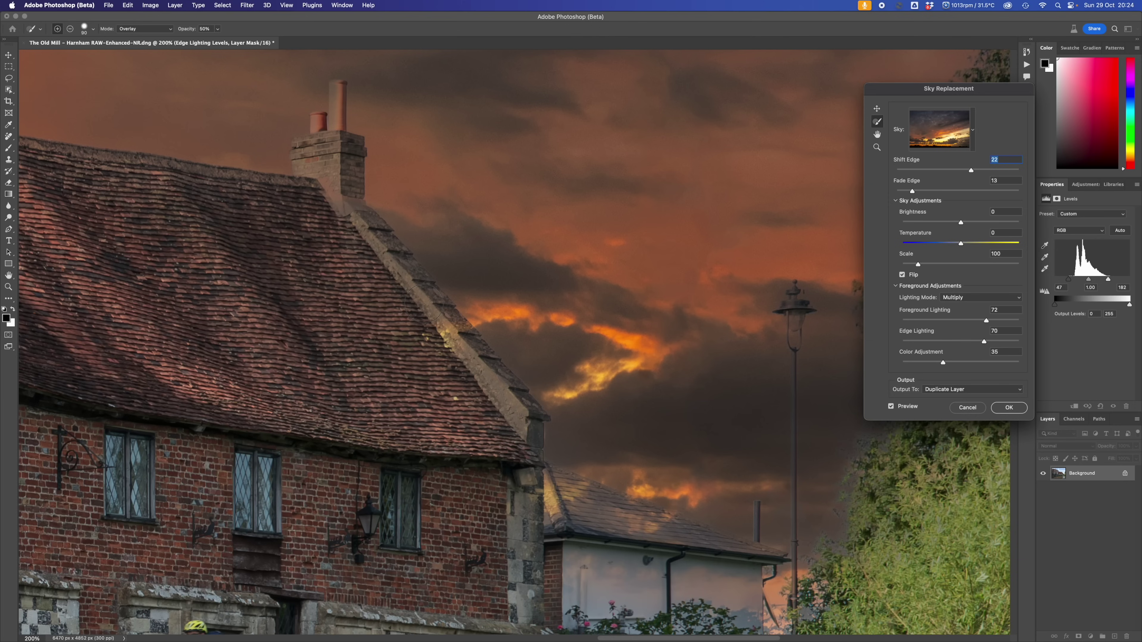
click(483, 381)
key(alt)
drag(409, 291, 458, 356)
drag(429, 311, 457, 353)
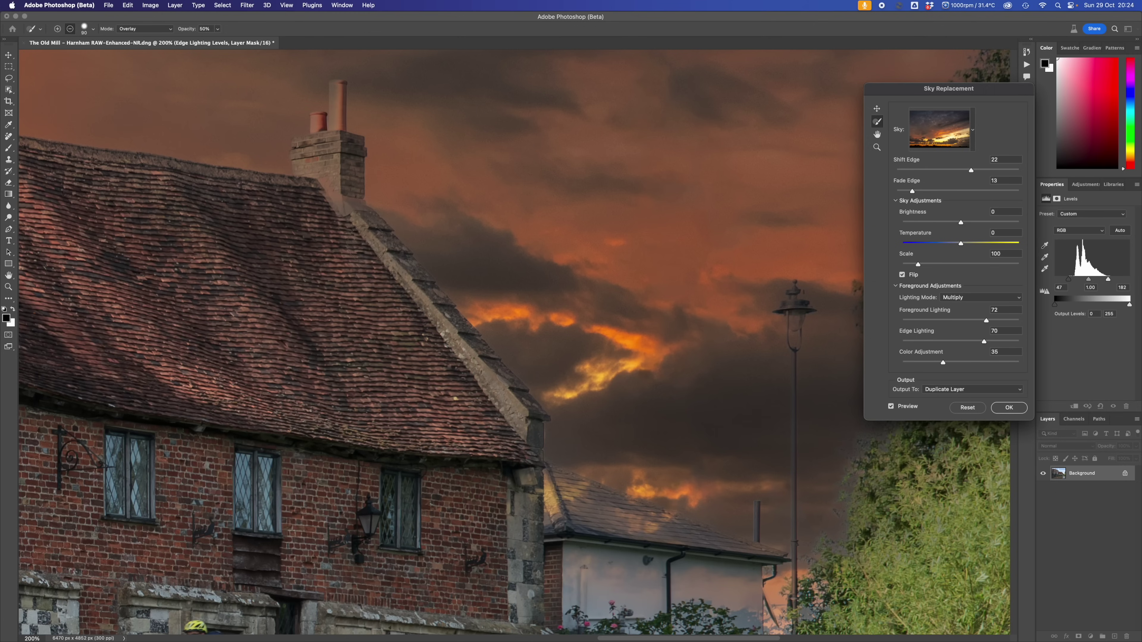
drag(367, 243, 348, 212)
- Subtract the sky tint from the chimney, its base and the roof ridge of the lower mill building
key(alt)
key(alt)
drag(337, 88, 335, 134)
mouse_move(338, 88)
mouse_down()
mouse_move(337, 144)
mouse_move(318, 122)
mouse_move(320, 131)
mouse_up()
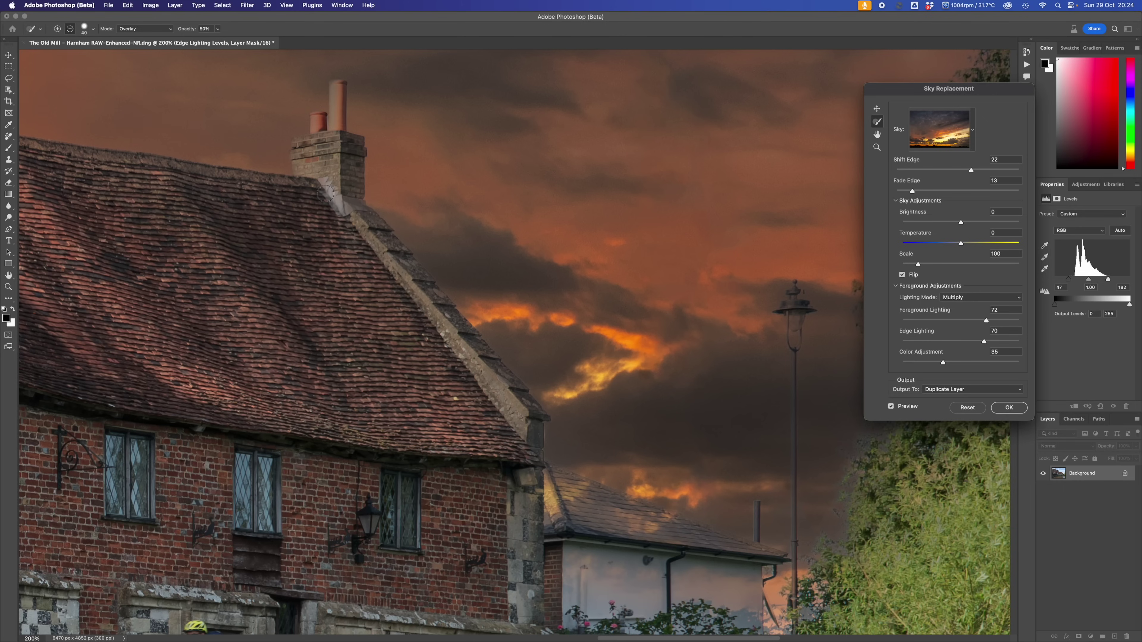
mouse_move(326, 193)
mouse_down()
mouse_move(352, 220)
mouse_move(356, 203)
mouse_move(367, 231)
mouse_up()
drag(45, 151, 298, 194)
mouse_move(108, 162)
mouse_down()
mouse_move(167, 149)
mouse_move(158, 153)
mouse_up()
- Subtract the sky tint from the white house's roof and wall, and brush sky back in just above its roofline
key(alt)
key(alt)
key(alt)
key(alt)
key(alt)
click(488, 383)
alt+click(549, 504)
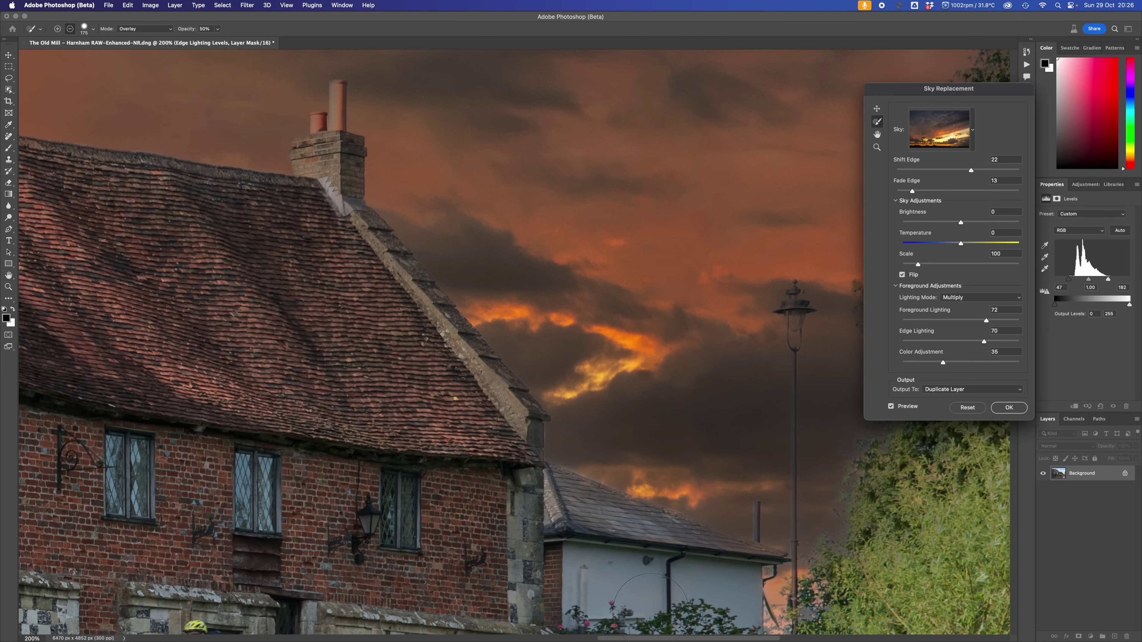
key(alt)
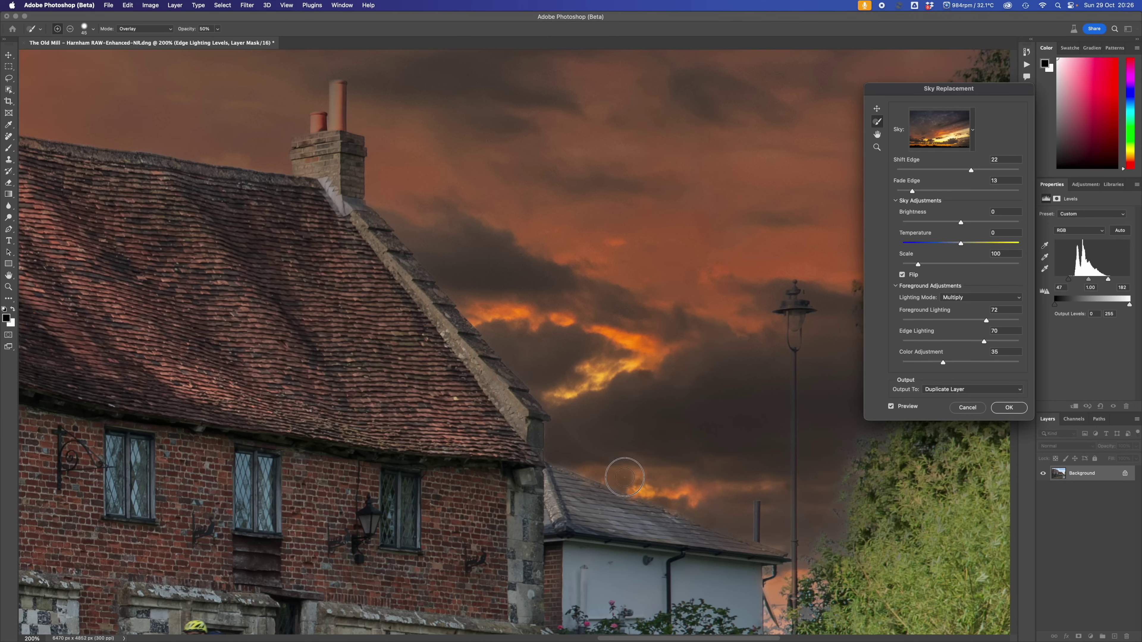
mouse_move(625, 477)
mouse_down()
mouse_move(565, 423)
mouse_move(632, 459)
mouse_move(597, 415)
mouse_move(677, 474)
mouse_up()
- Refine the sky around the lamp post with the Sky Brush, along its lantern and pole
key(bracketright)
key(bracketright)
key(bracketright)
drag(597, 383, 308, 388)
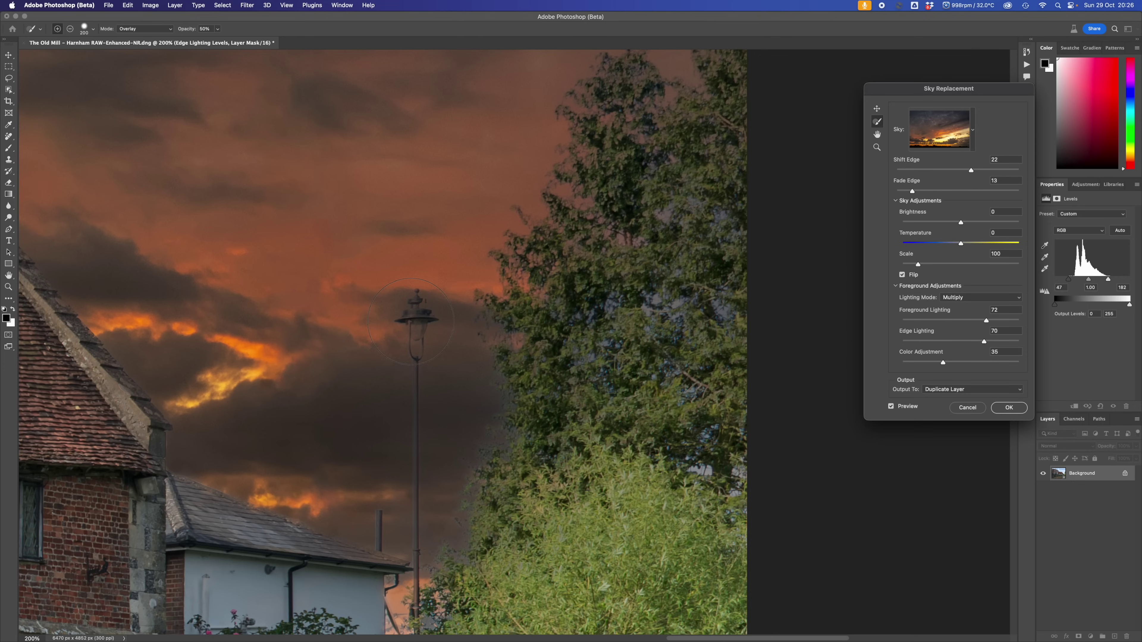
key(bracketleft)
key(bracketleft)
key(alt)
mouse_move(415, 304)
mouse_down()
mouse_move(416, 436)
mouse_move(414, 417)
mouse_up()
key(bracketleft)
key(bracketleft)
drag(418, 568, 418, 501)
drag(423, 318, 409, 316)
alt+click(412, 326)
- Enlarge the Sky Brush to 200 for the trees, and with a smaller brush paint sunset into the gap between the white house and the willow
key(bracketright)
key(bracketright)
key(bracketright)
key(bracketright)
key(bracketright)
drag(525, 168, 449, 290)
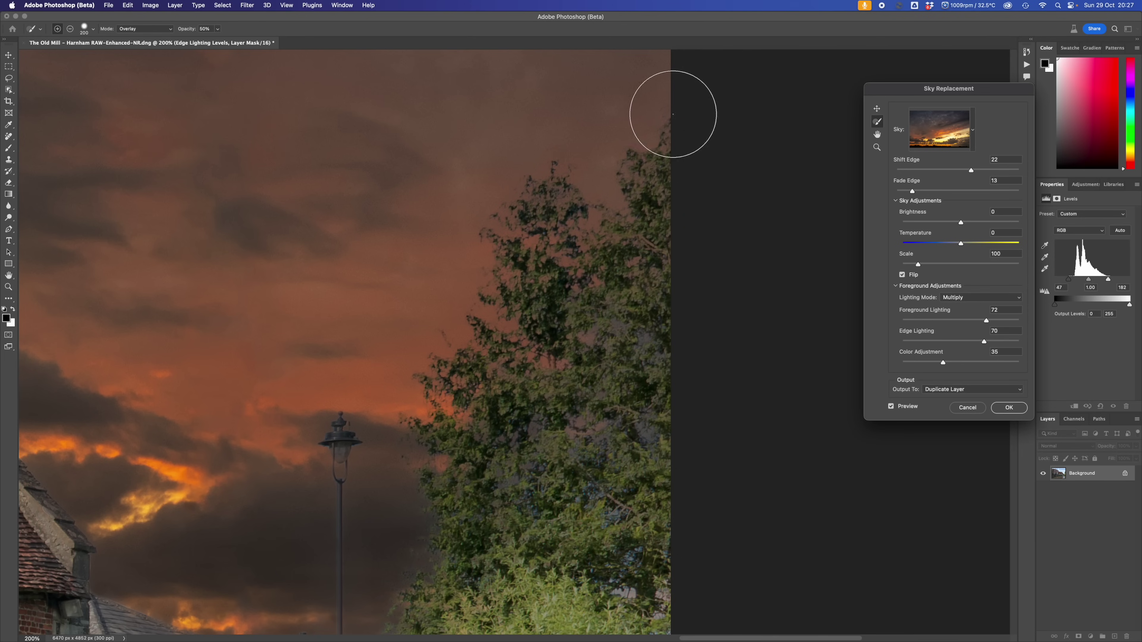
drag(484, 469, 450, 40)
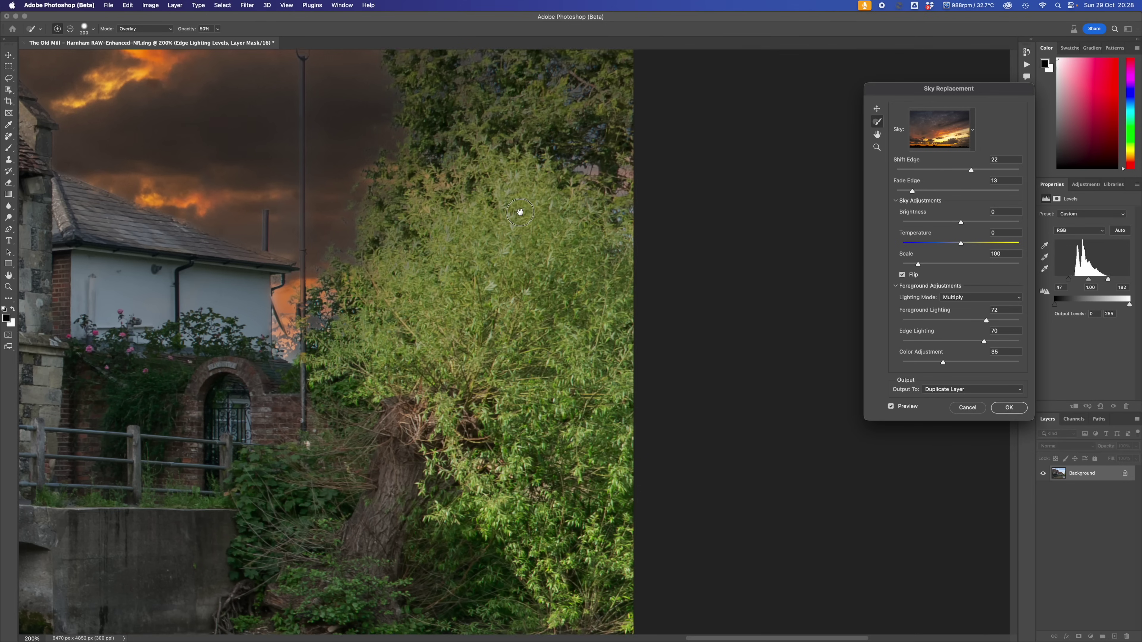
scroll(518, 212, up, 5)
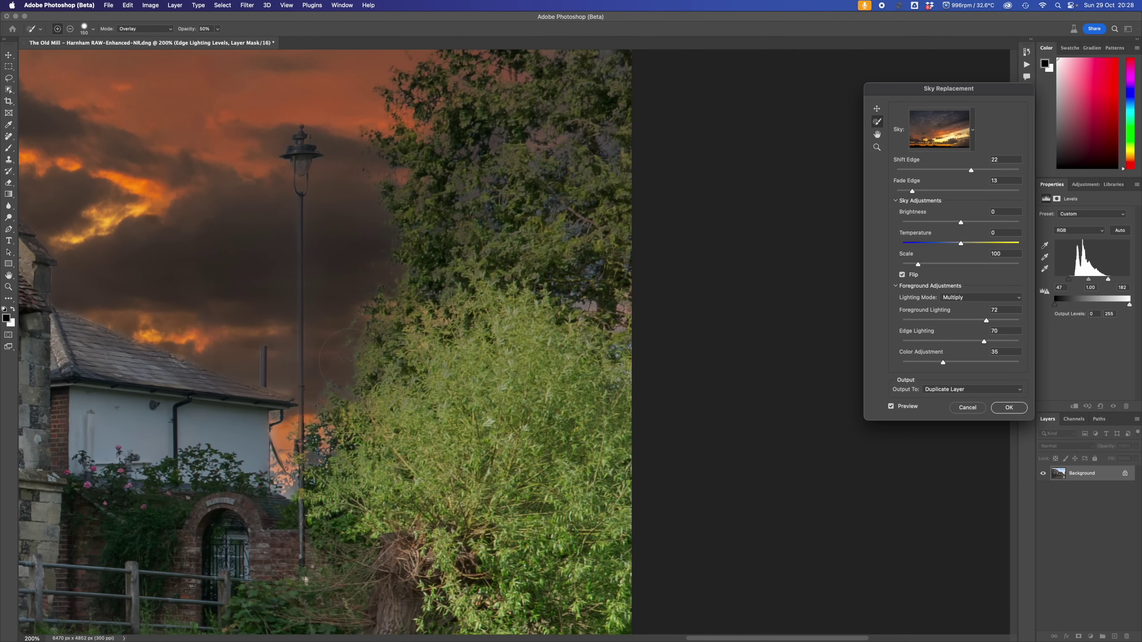
key(bracketleft)
key(bracketleft)
key(bracketleft)
drag(287, 485, 280, 432)
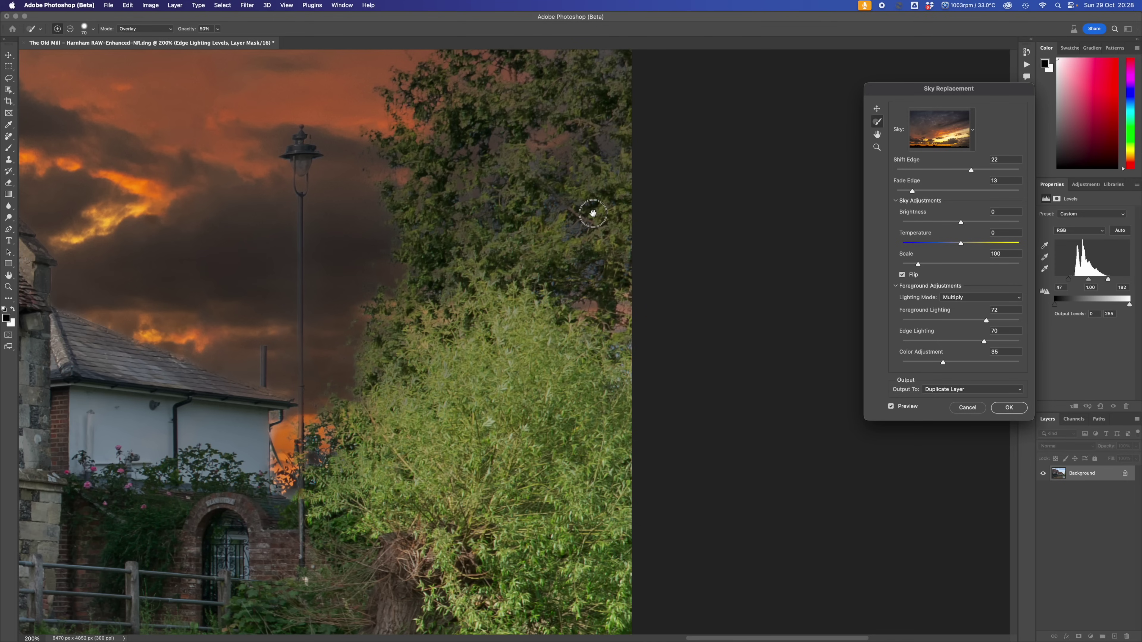
- Examine how the new sky blends with the trees, lamp post and rooftops, up close and across the whole photo
drag(592, 213, 565, 487)
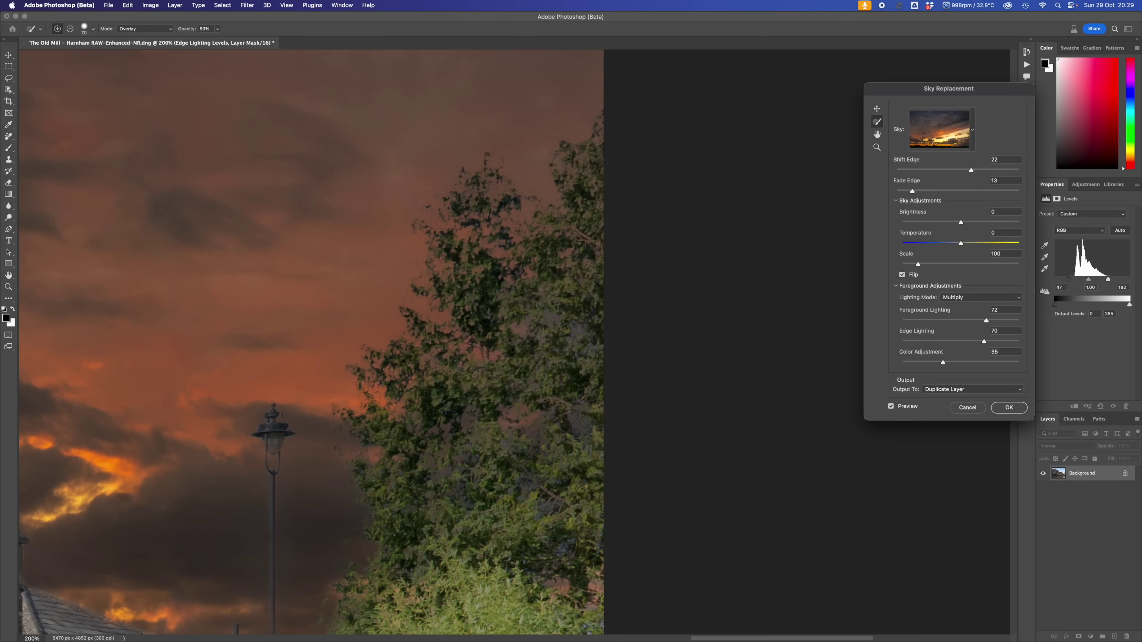
click(876, 147)
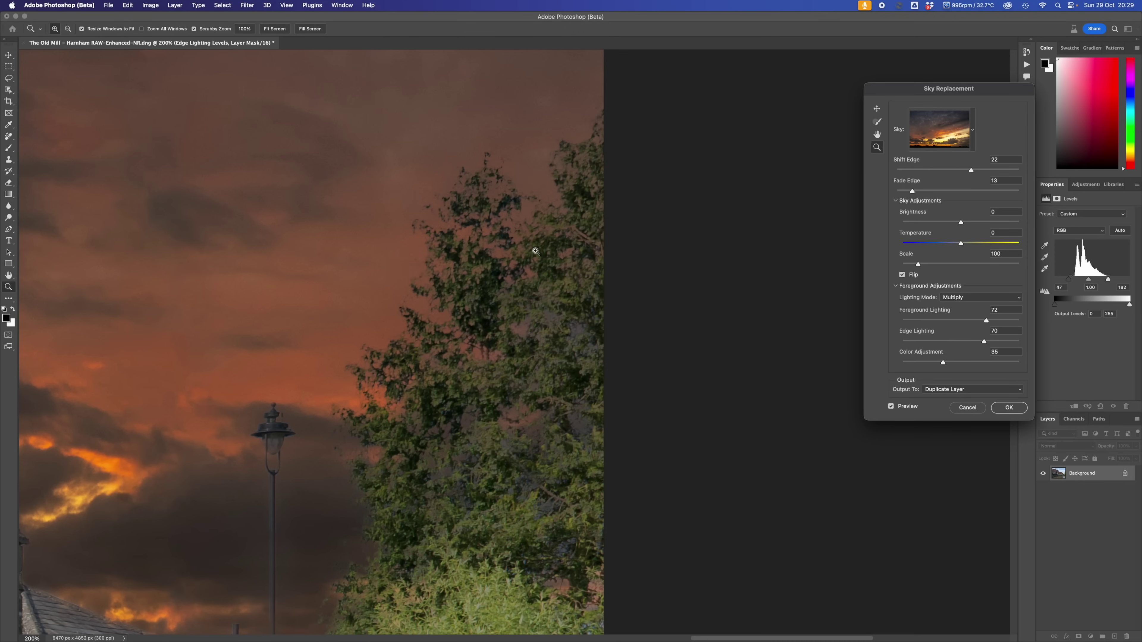
click(327, 334)
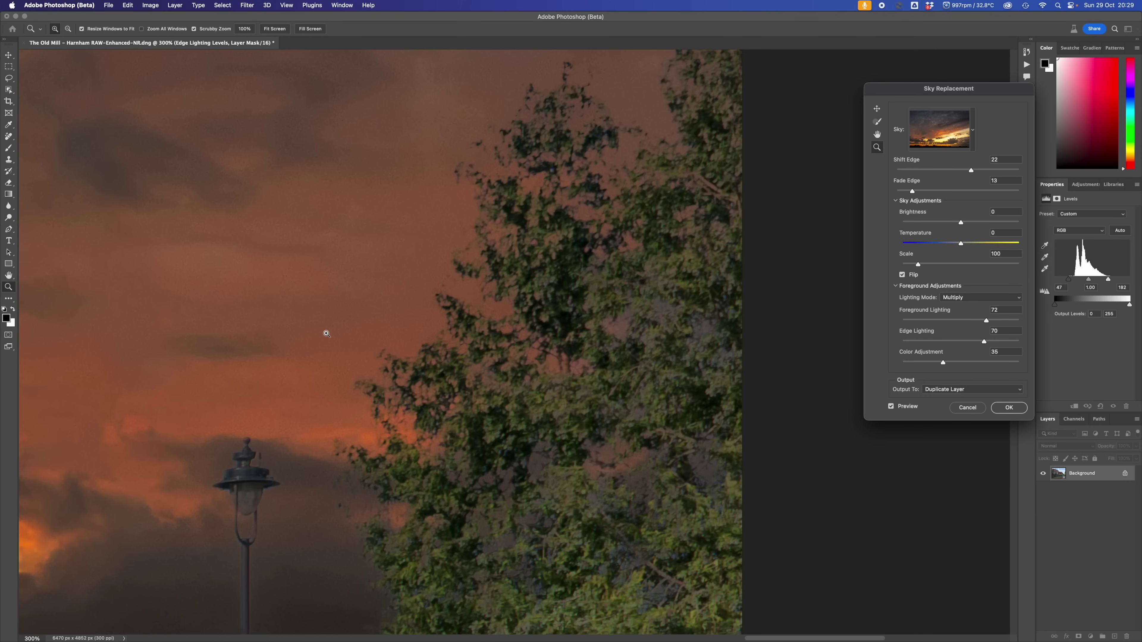
alt+click(327, 334)
alt+click(327, 333)
alt+click(327, 333)
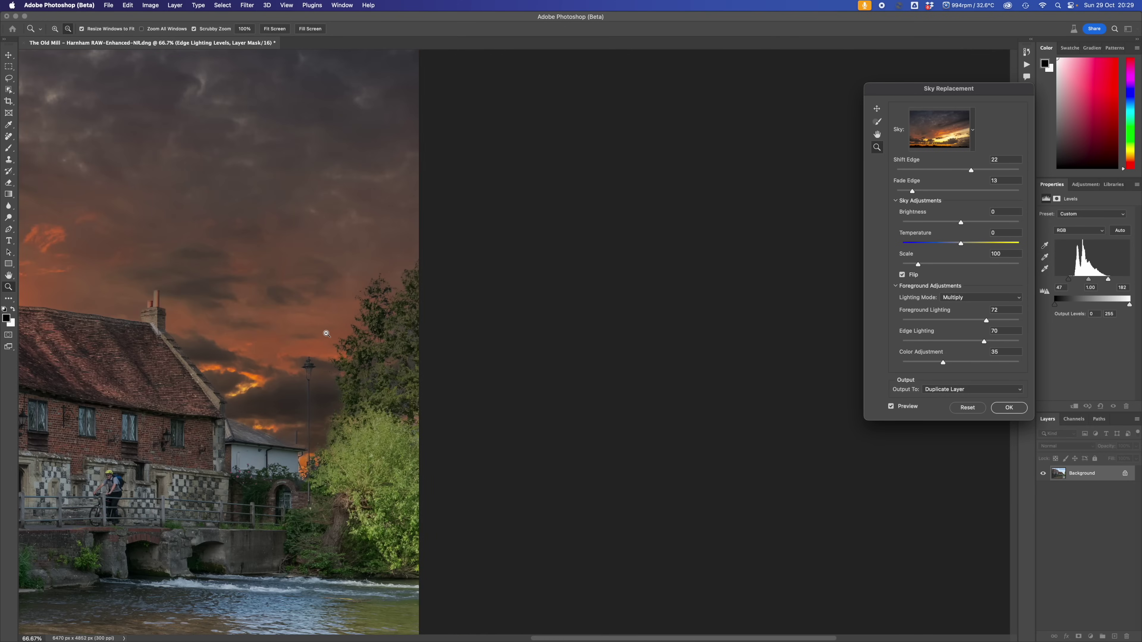
alt+click(327, 334)
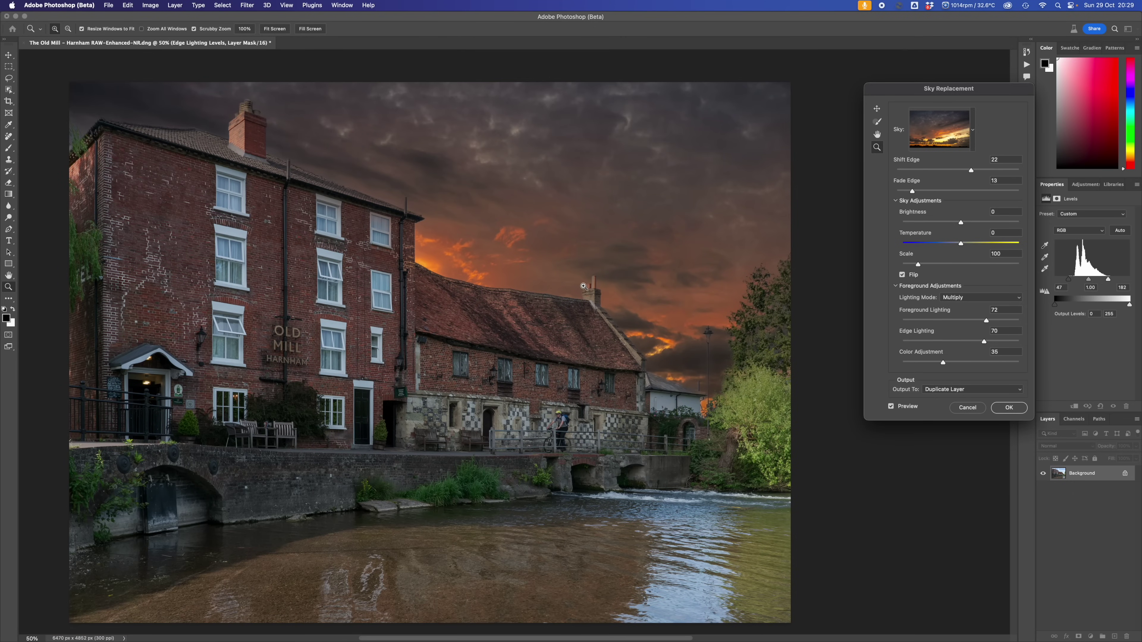
drag(584, 262, 757, 239)
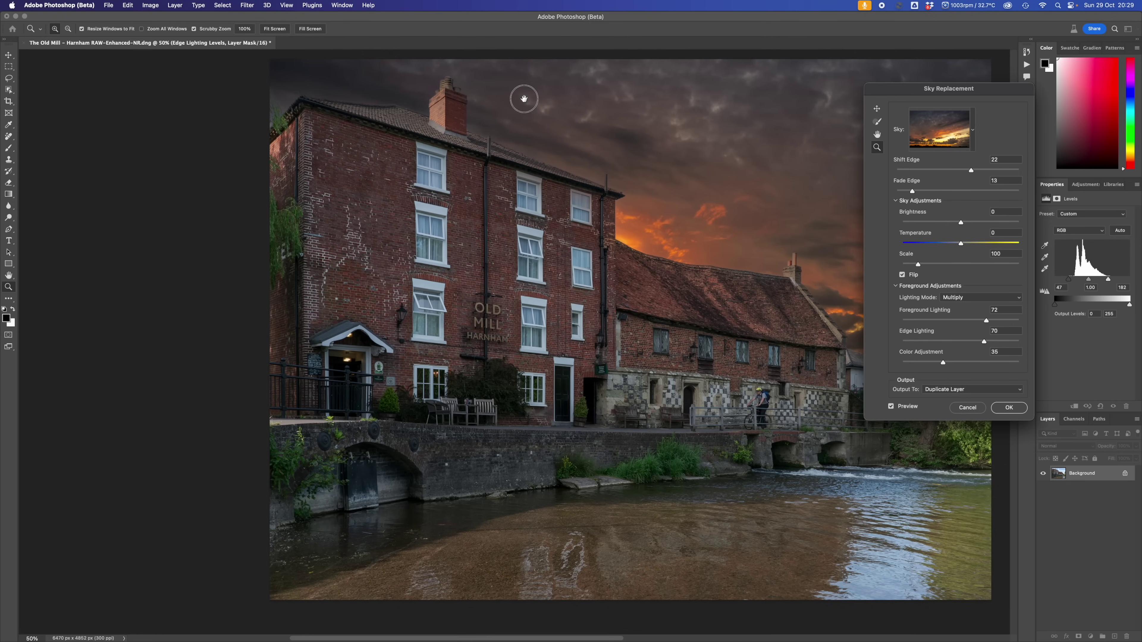
drag(524, 98, 357, 110)
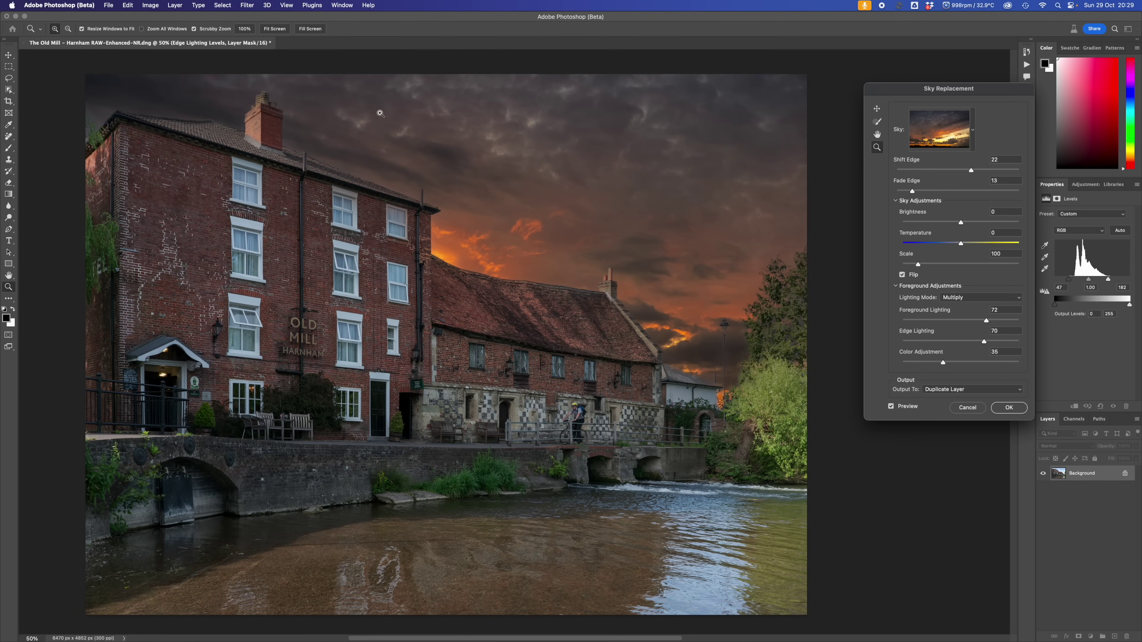
- Set the Foreground Lighting and Edge Lighting to 83 and the Color Adjustment to 93
click(920, 321)
click(914, 342)
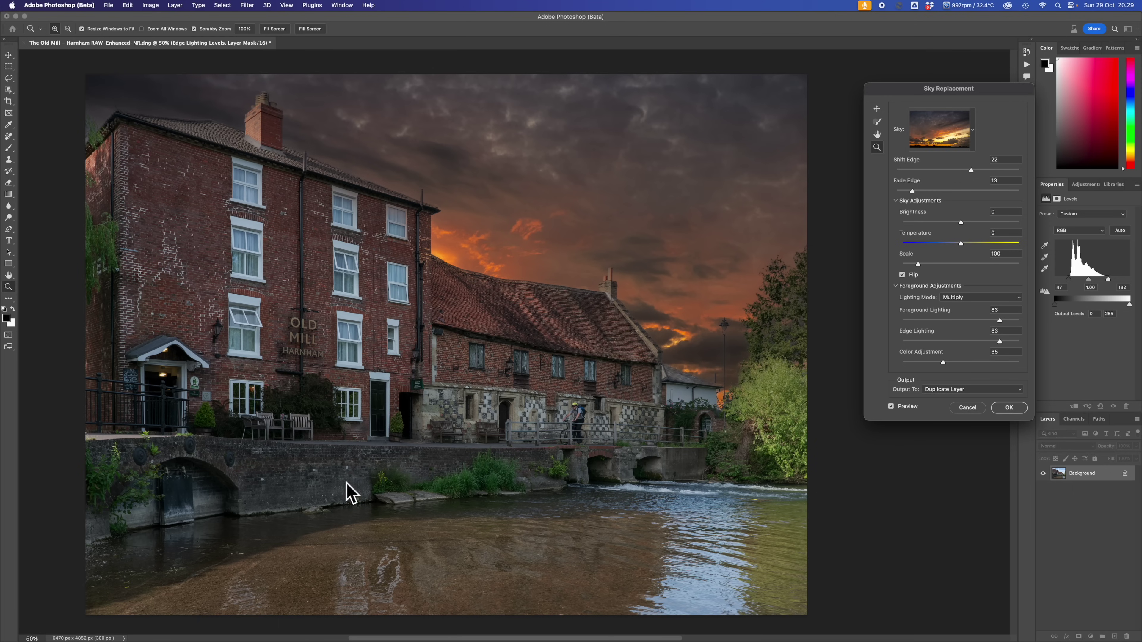
click(1001, 362)
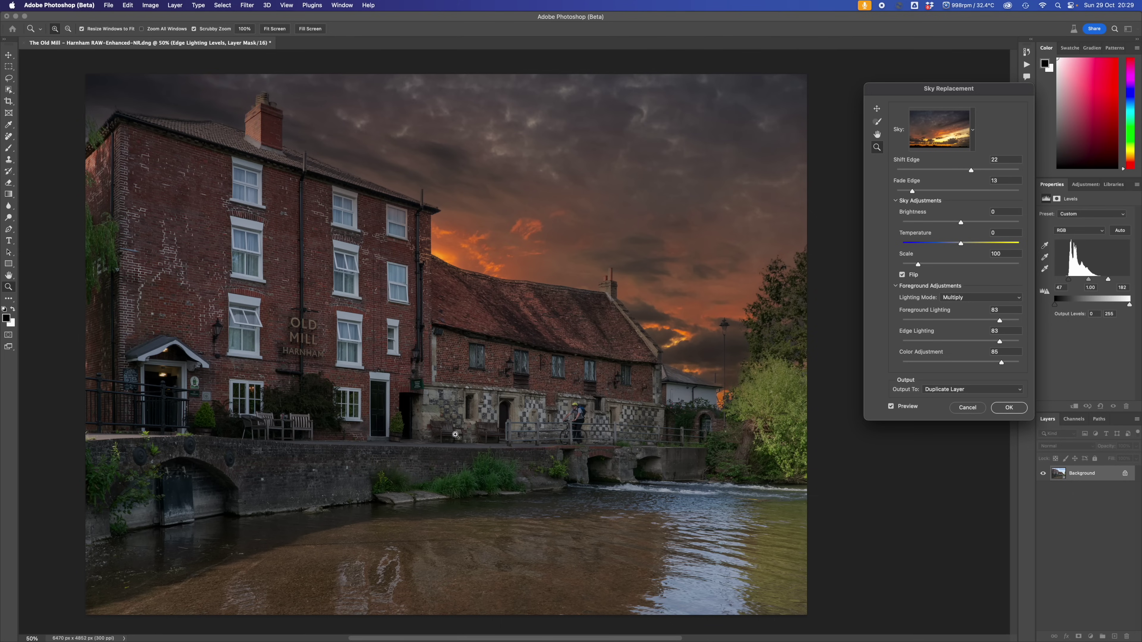
click(913, 363)
- Set the sky's Brightness to 3 and Temperature to 28, and apply the replacement with output to Duplicate Layer
drag(959, 223, 962, 223)
click(944, 389)
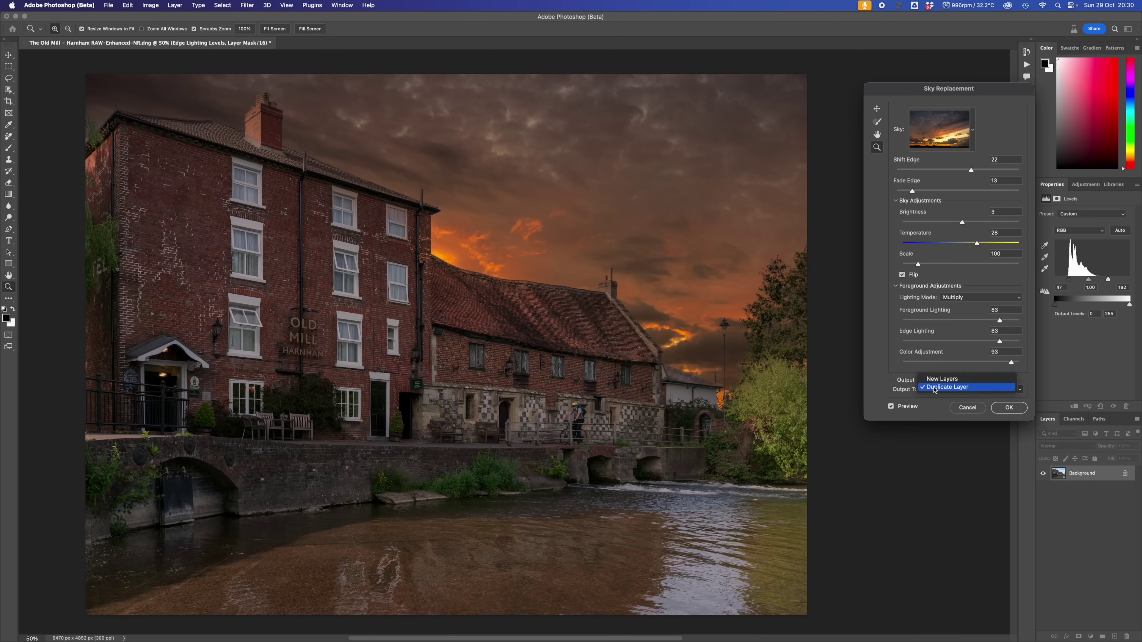
click(967, 387)
click(1009, 407)
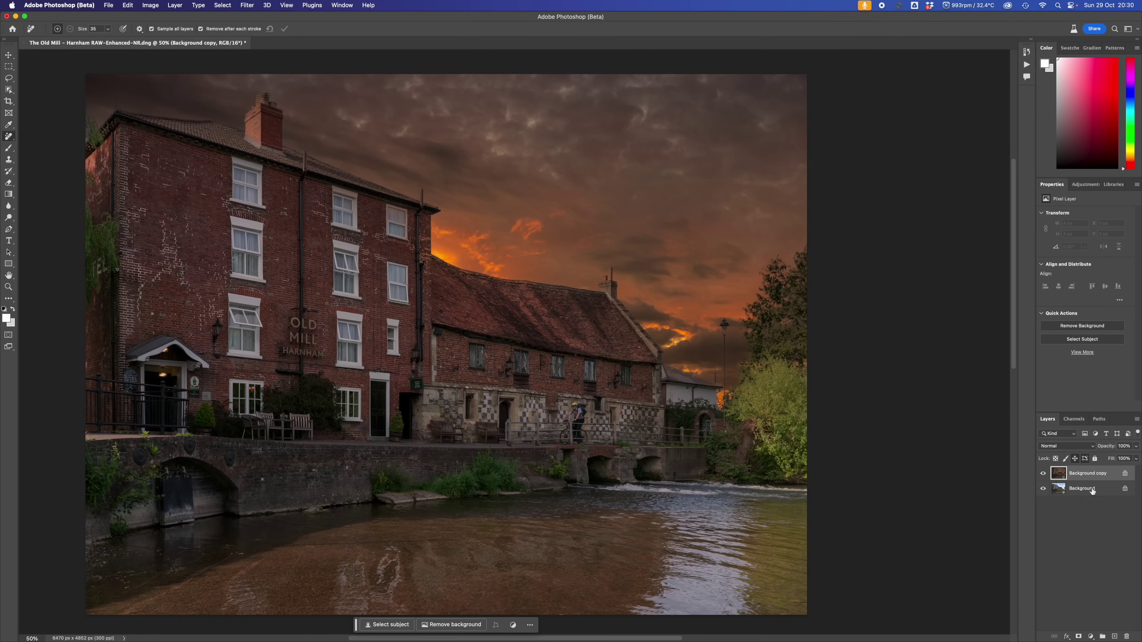
- Compare the photo with and without the Background copy layer, and delete the original Background layer
click(1044, 473)
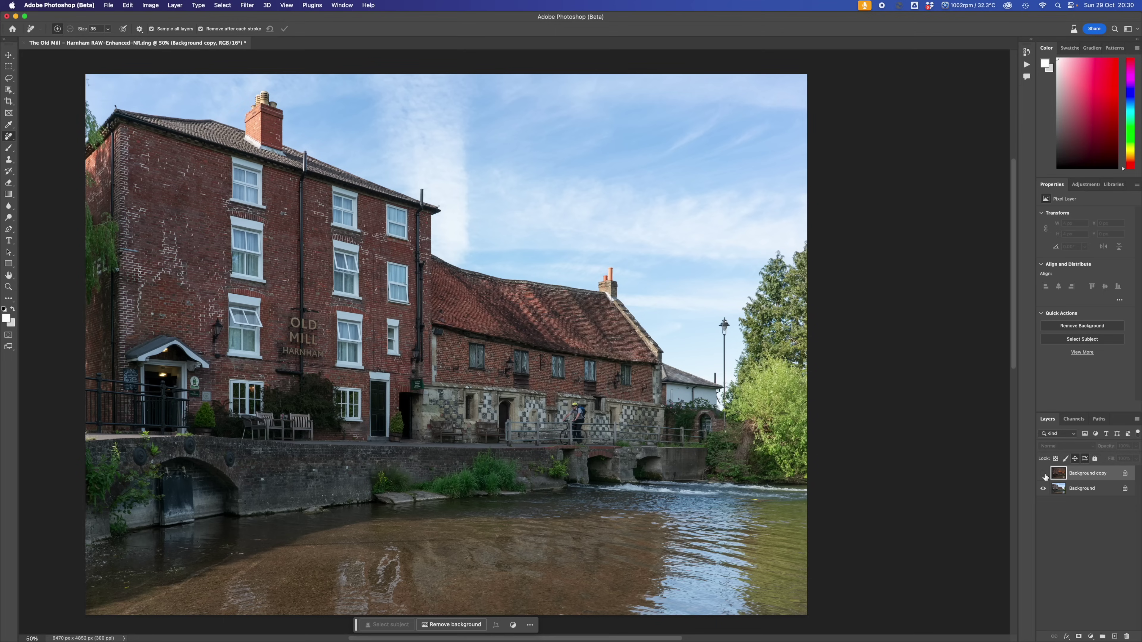
click(1044, 473)
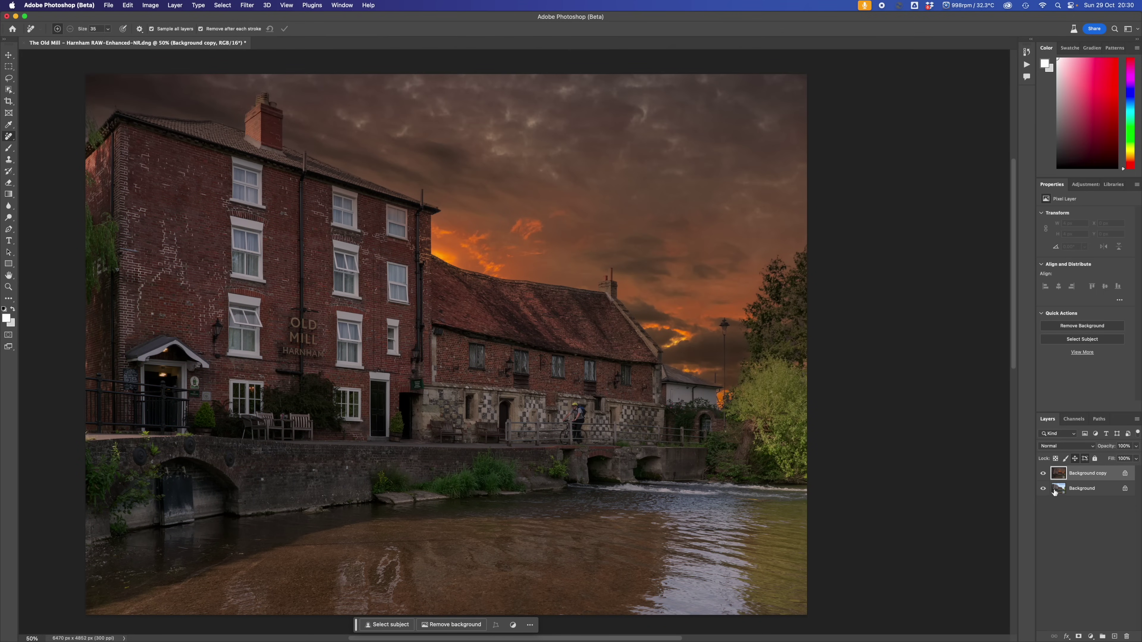
right_click(1086, 492)
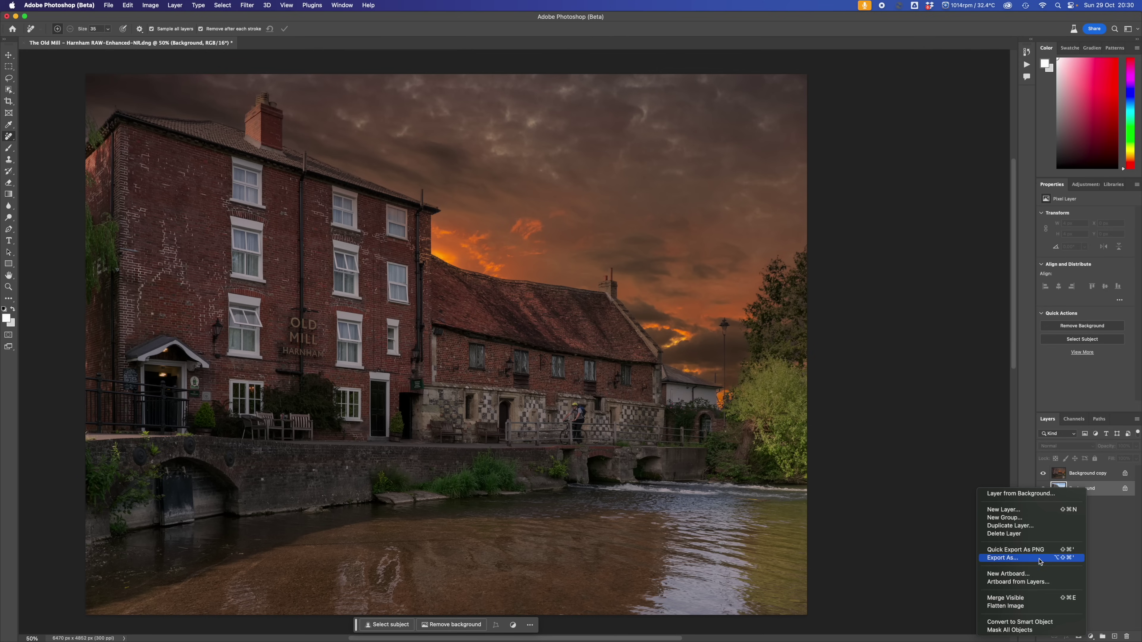
click(1030, 534)
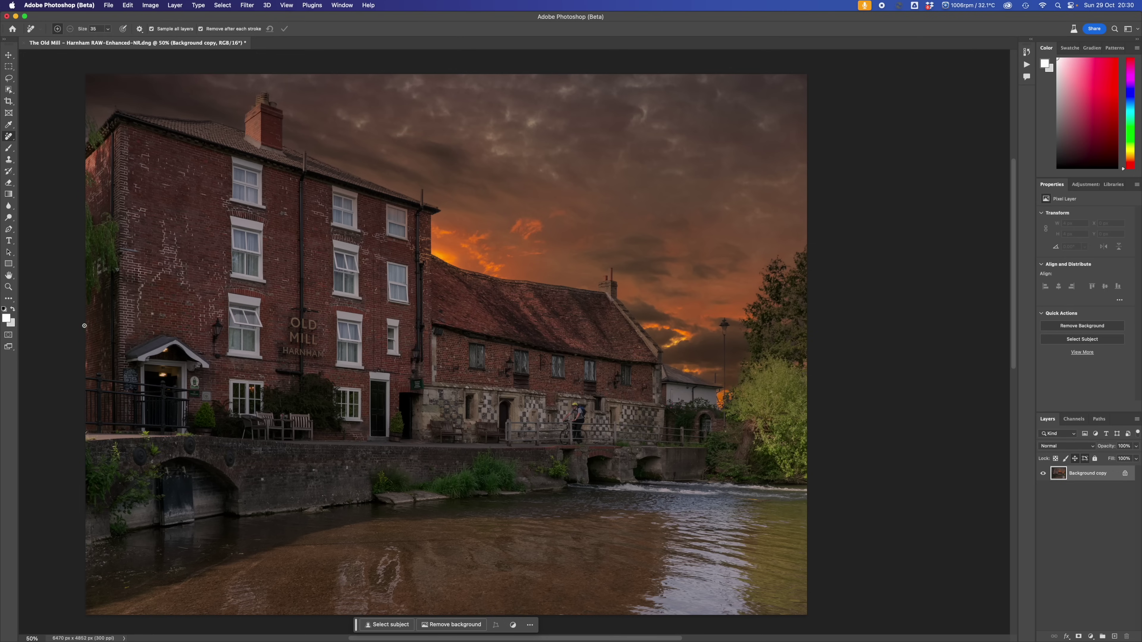
- Close the Old Mill document, saving its changes, and switch back to Lightroom Classic
click(127, 5)
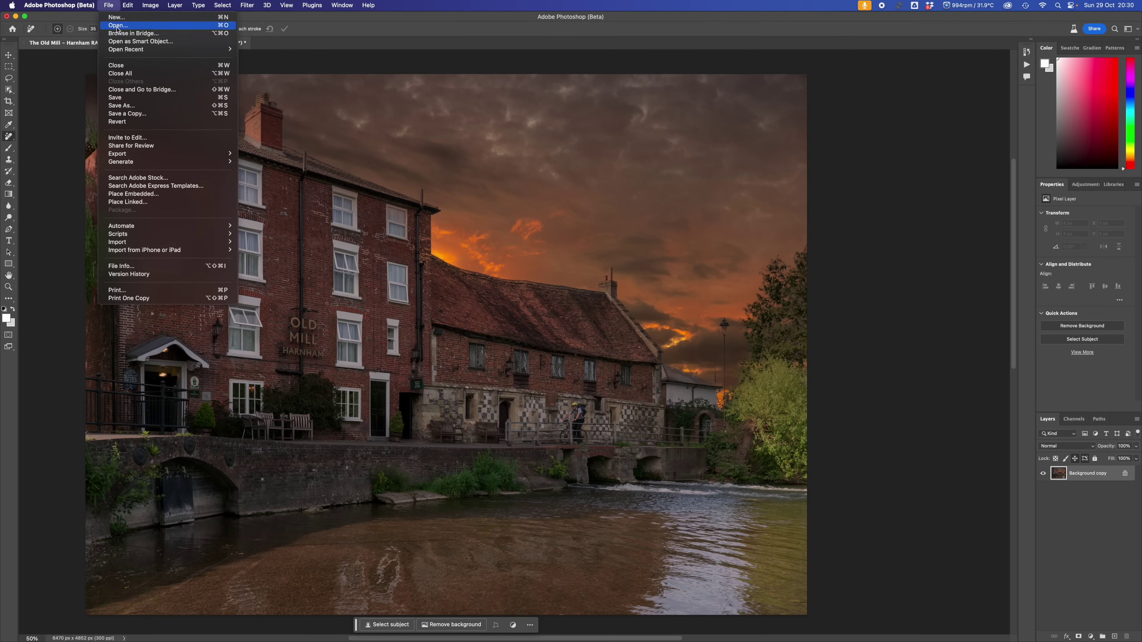
click(117, 66)
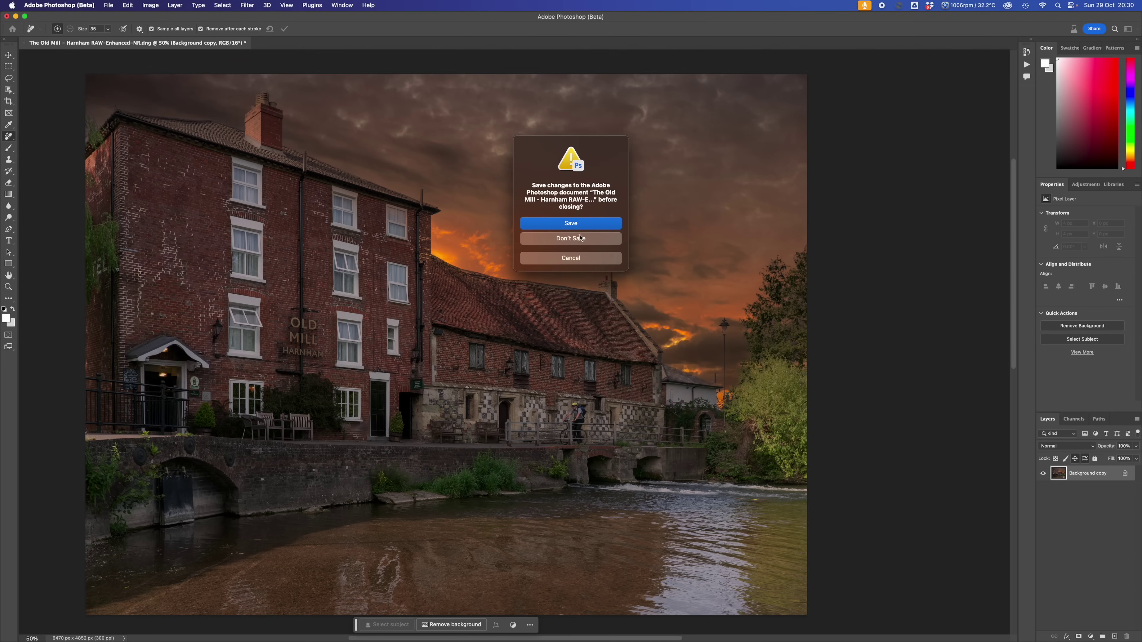
click(579, 227)
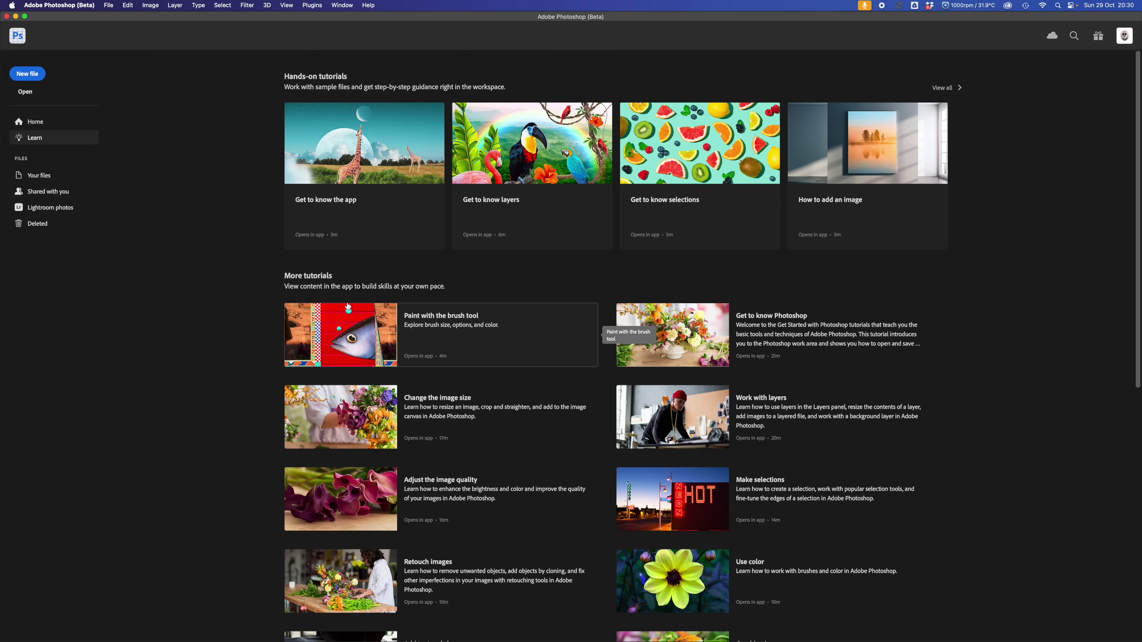
mouse_move(515, 634)
click(725, 621)
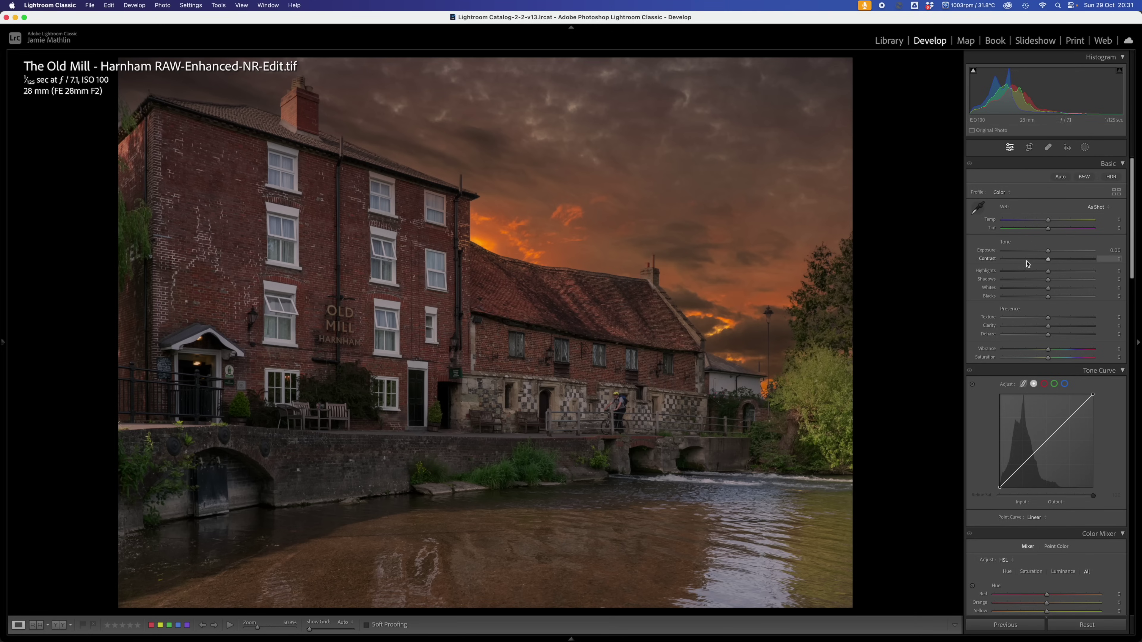
- Lower the photo's Exposure to -1.60 and create an Objects mask covering the bright green tree beside the river
drag(1037, 252, 1035, 255)
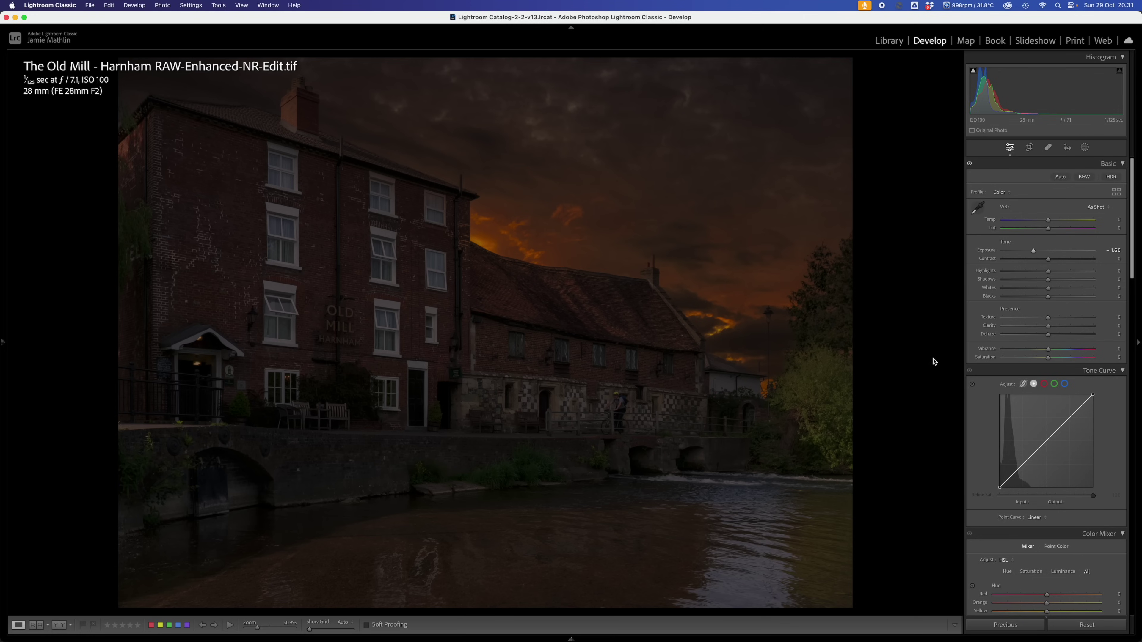
click(1085, 148)
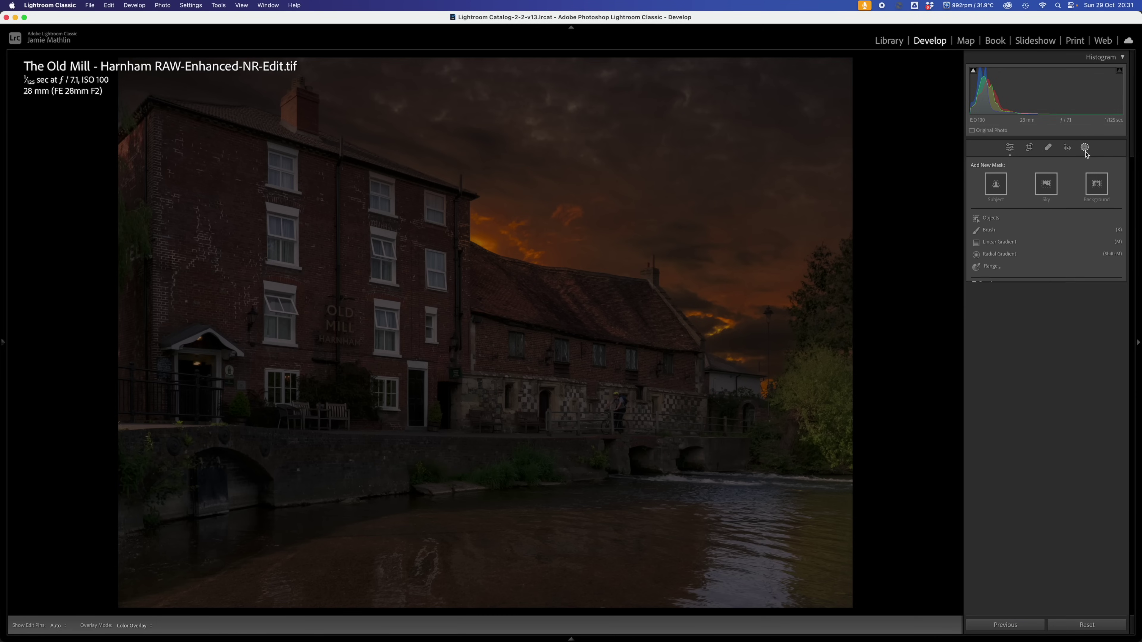
click(993, 218)
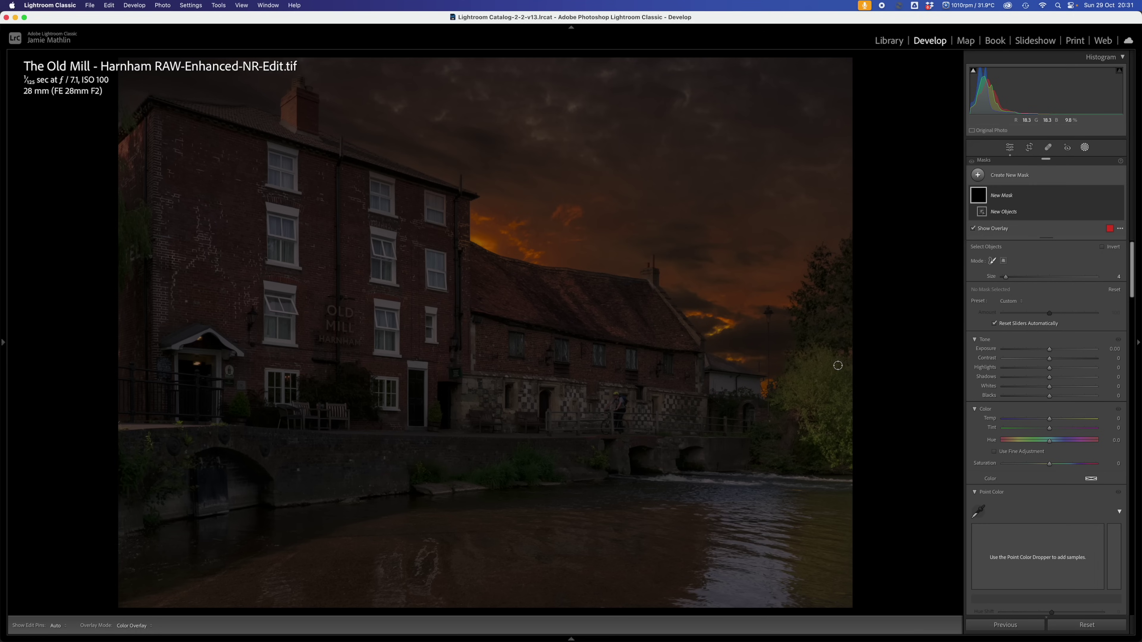
scroll(837, 366, up, 6)
mouse_move(847, 367)
mouse_down()
mouse_move(811, 348)
mouse_move(775, 396)
mouse_move(803, 441)
mouse_move(847, 467)
mouse_move(851, 375)
mouse_move(818, 364)
mouse_move(793, 392)
mouse_move(833, 450)
mouse_move(844, 377)
mouse_move(816, 376)
mouse_move(815, 414)
mouse_move(831, 383)
mouse_move(832, 419)
mouse_up()
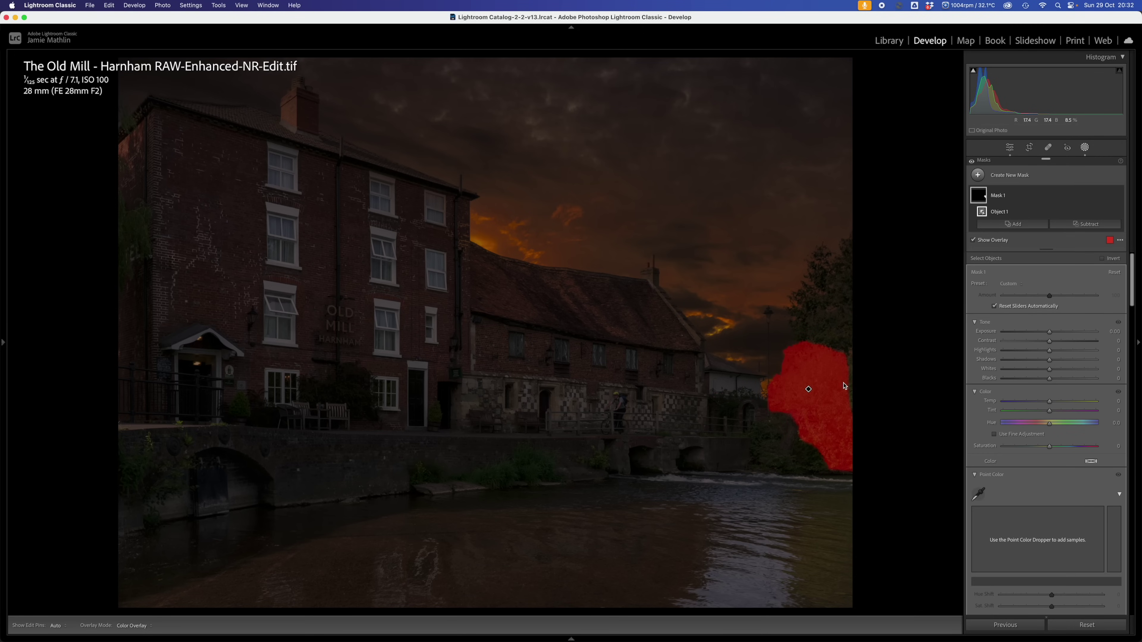
- Set the tree mask's Exposure to -0.84 and its Amount to 64
drag(1035, 335, 1041, 333)
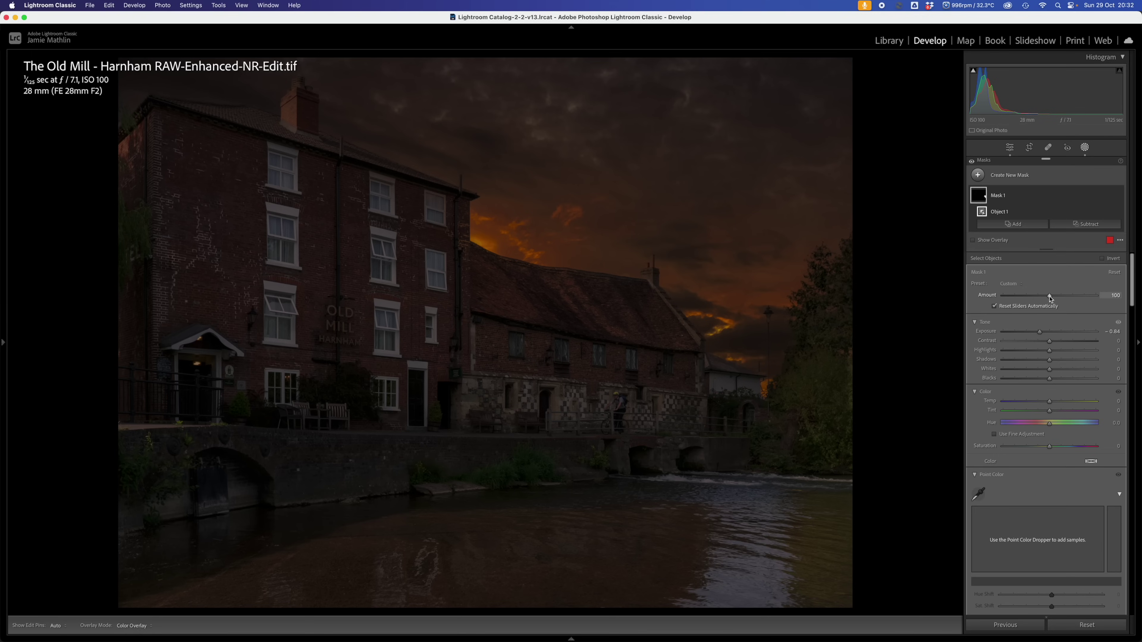
drag(1052, 297, 990, 304)
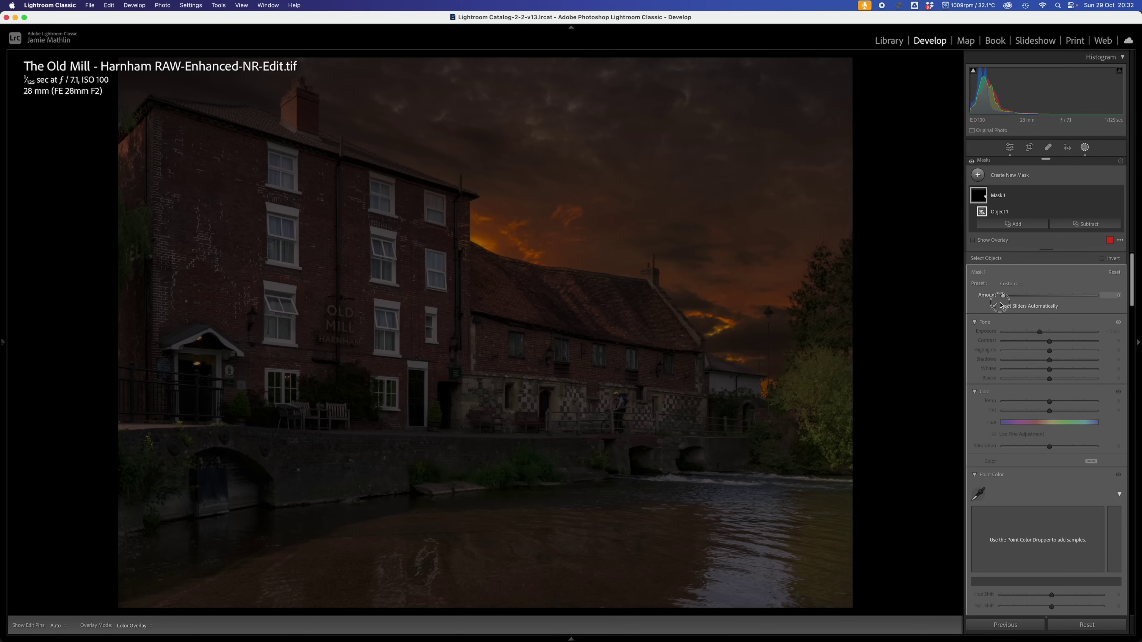
drag(1003, 296, 1031, 299)
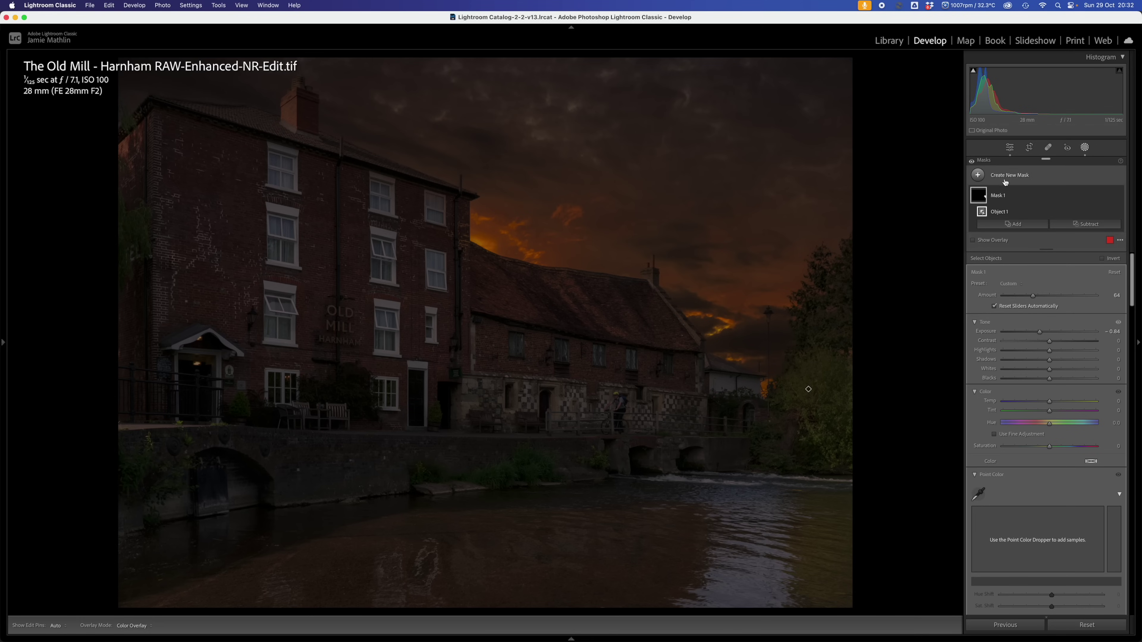
- Add a brush with Feather 100, Flow 48 and size 5 to the tree mask, and brush over the foliage below the tree
click(1013, 223)
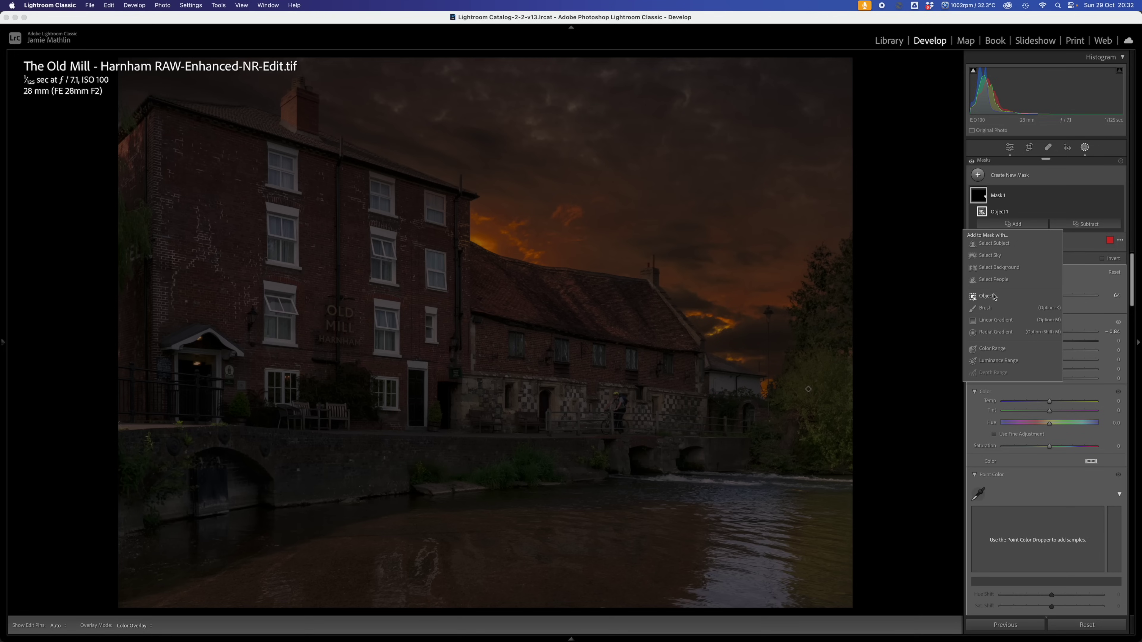
click(990, 310)
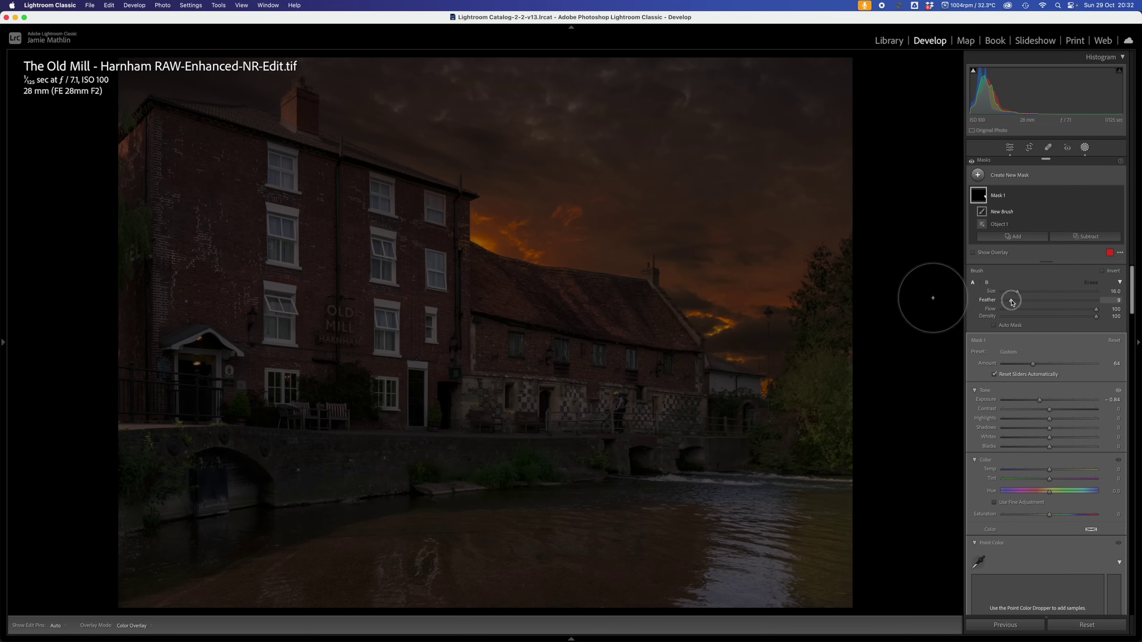
drag(1038, 313, 1046, 312)
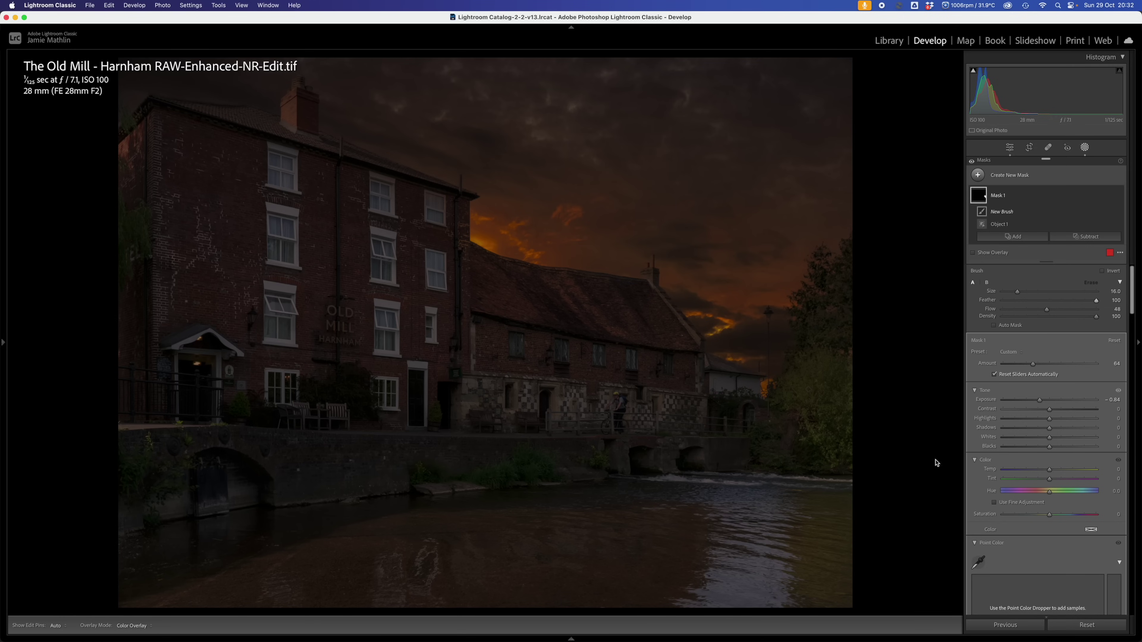
scroll(852, 379, down, 10)
scroll(853, 377, down, 1)
key(alt)
mouse_move(823, 450)
mouse_down()
mouse_move(794, 429)
mouse_move(781, 451)
mouse_move(808, 457)
mouse_up()
key(h)
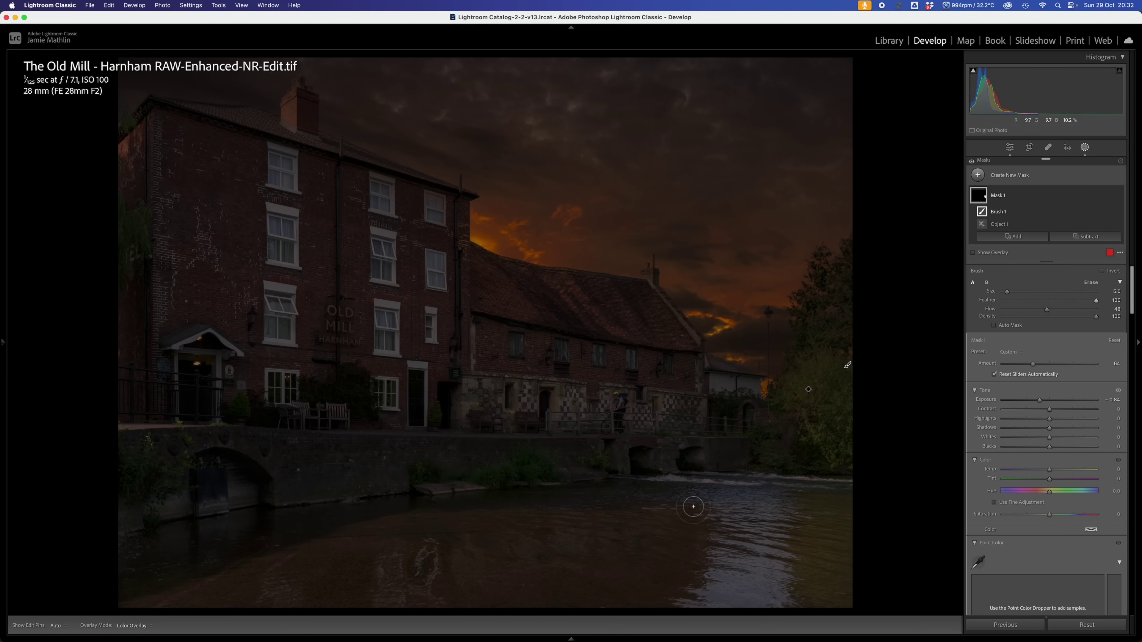
- Draw a new linear gradient mask from the foreground water up to the riverside wall
click(1003, 199)
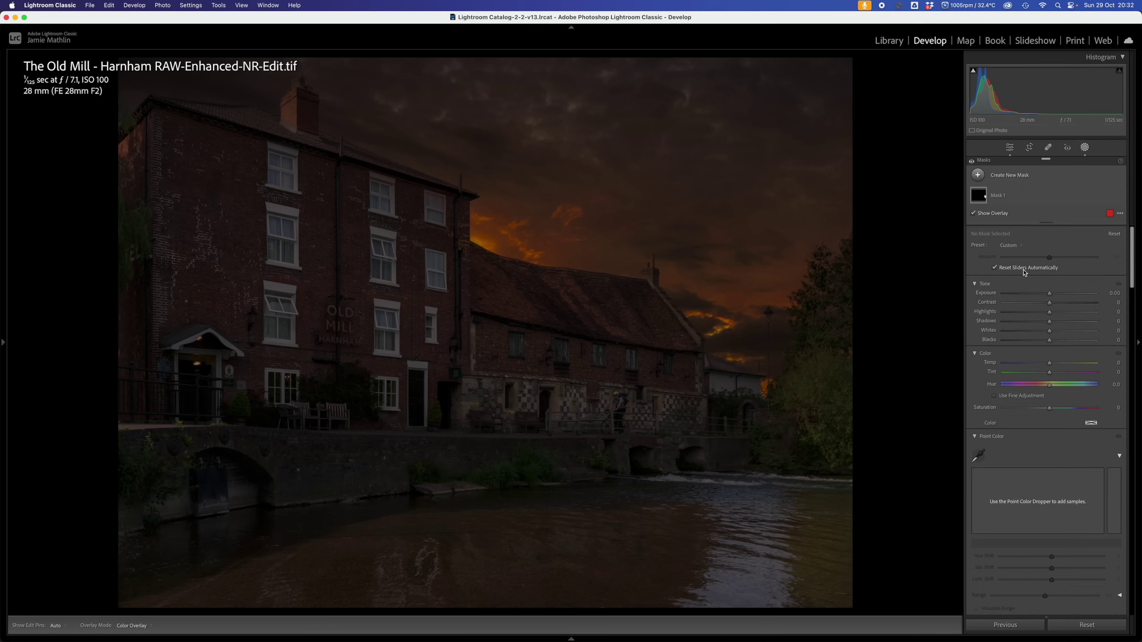
key(m)
drag(596, 589, 595, 438)
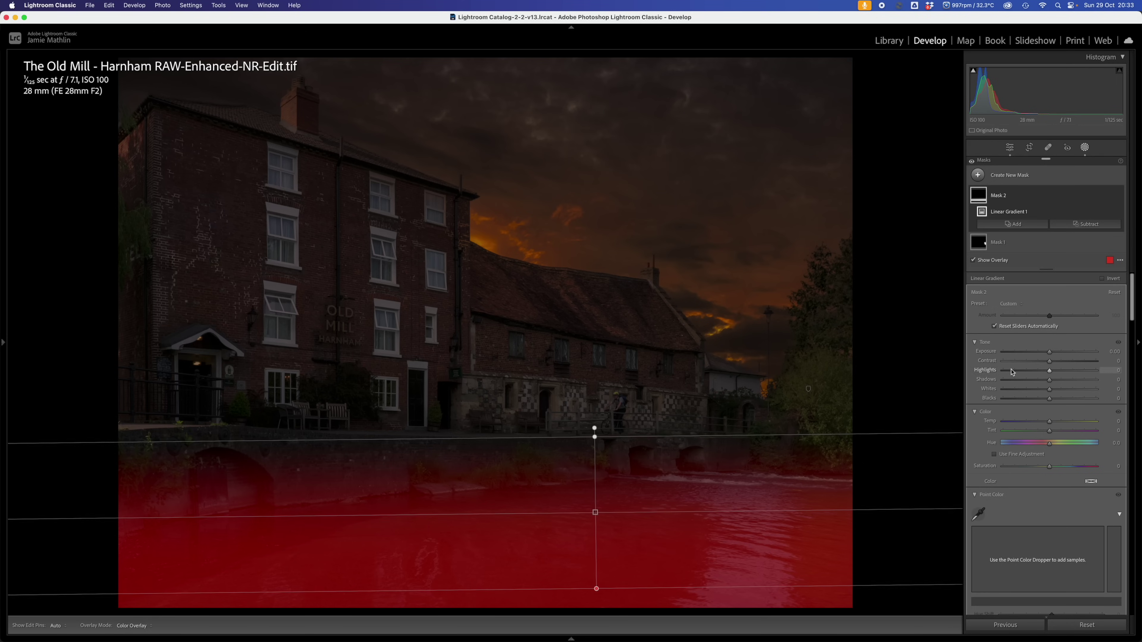
- Set the river gradient's Exposure to -1.27 and tilt the gradient slightly counterclockwise
click(1039, 352)
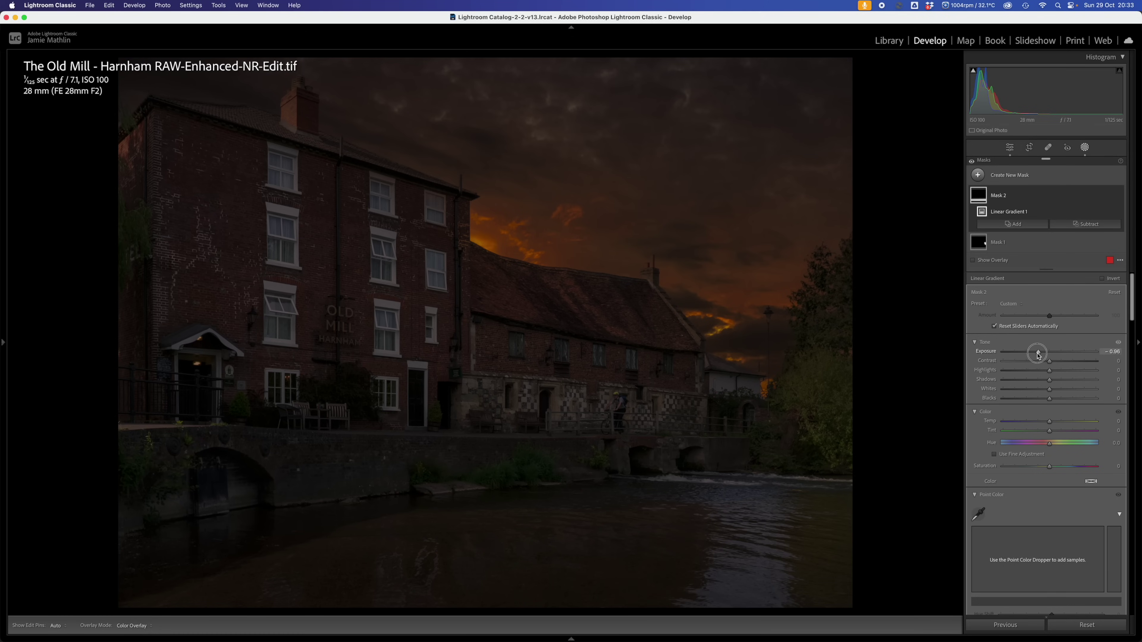
drag(1038, 355, 1034, 354)
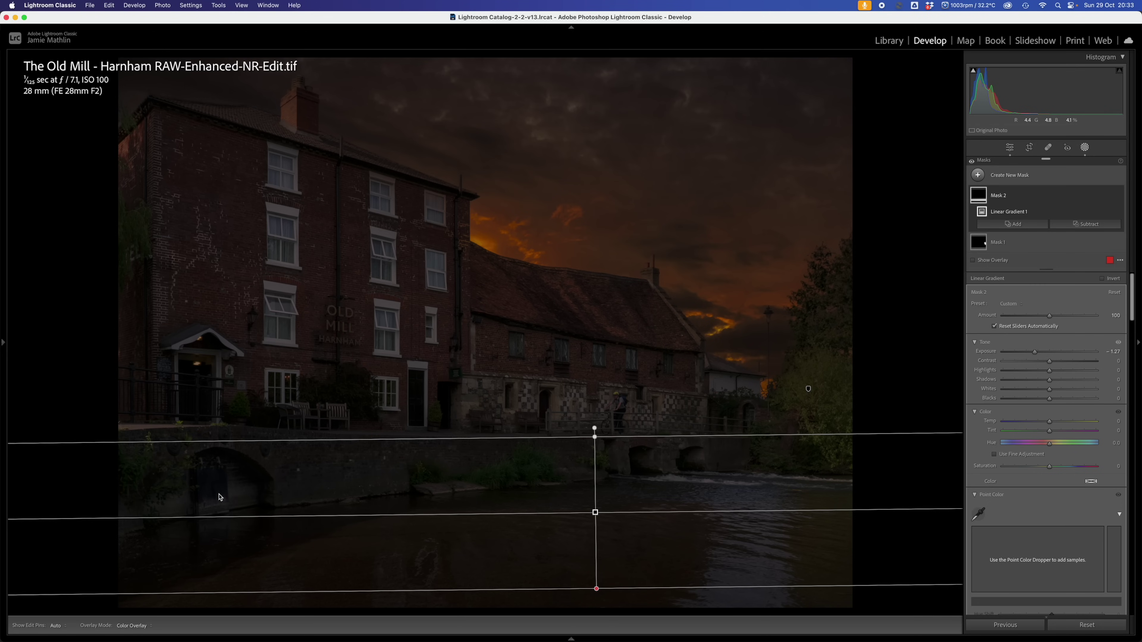
drag(215, 513, 216, 520)
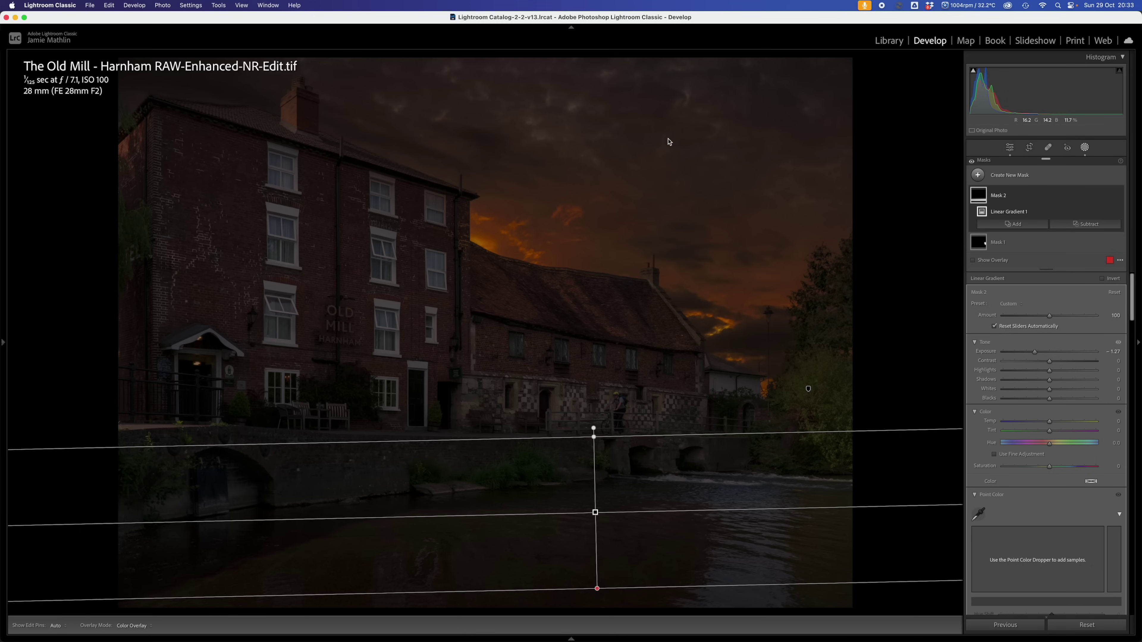
- Create a mask that selects the sky and set its Clarity to 60
click(1019, 175)
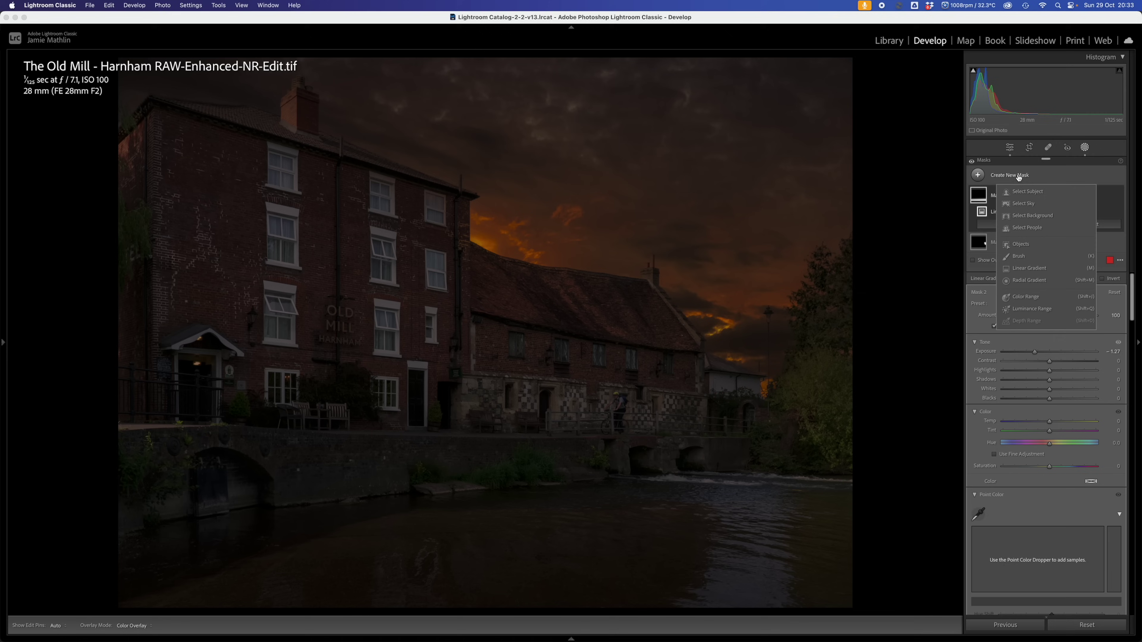
click(1024, 203)
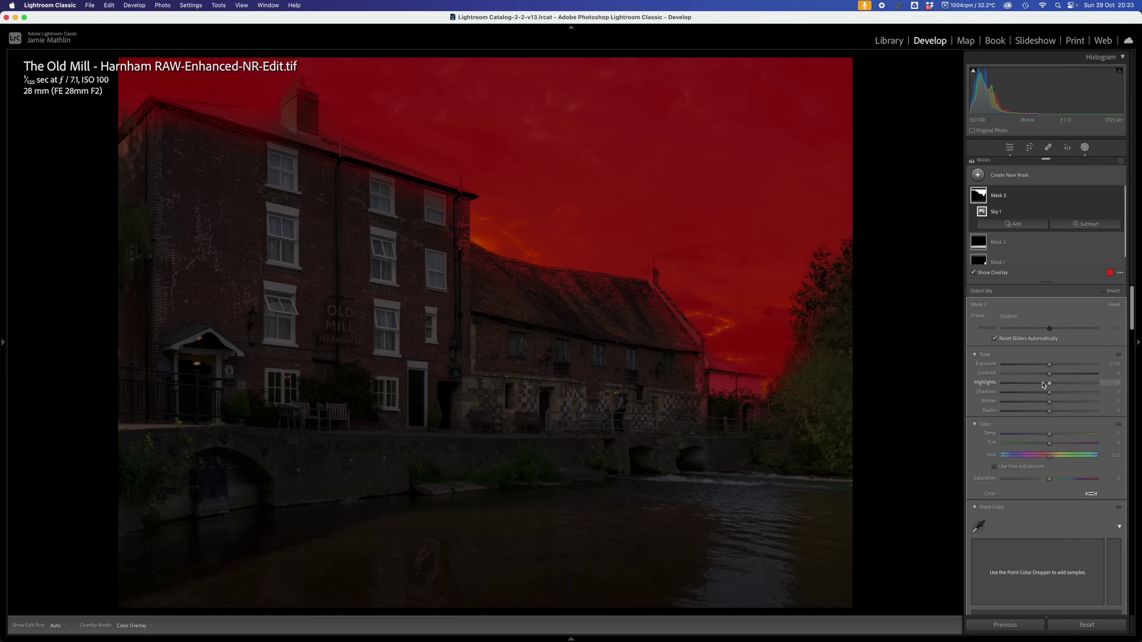
scroll(1060, 409, down, 5)
scroll(1055, 413, down, 3)
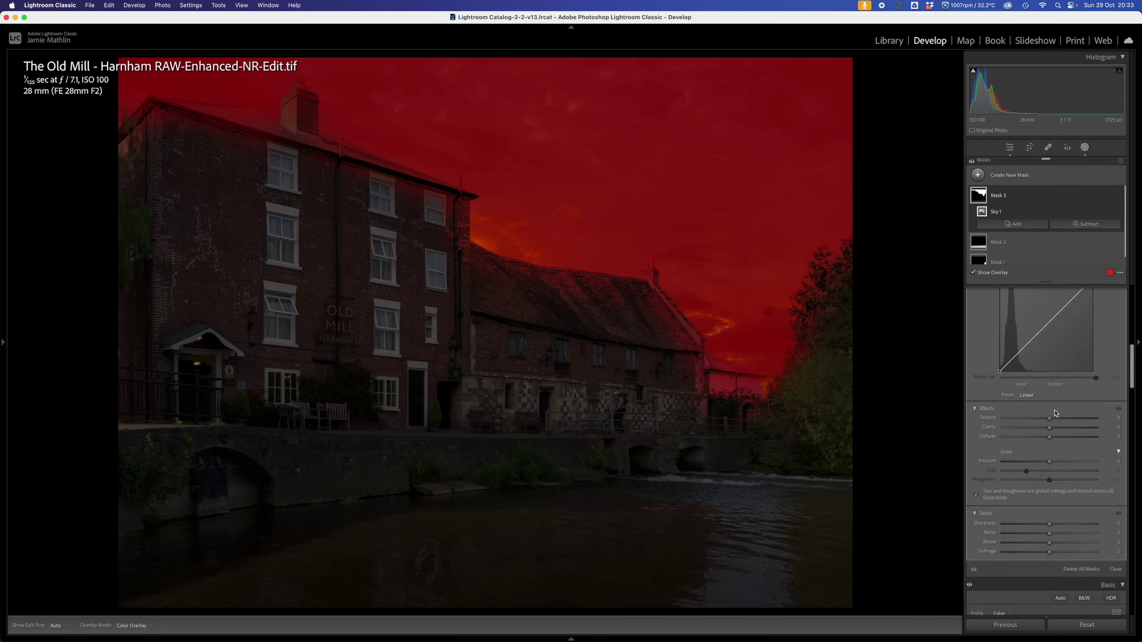
click(1068, 386)
drag(1067, 386, 1106, 389)
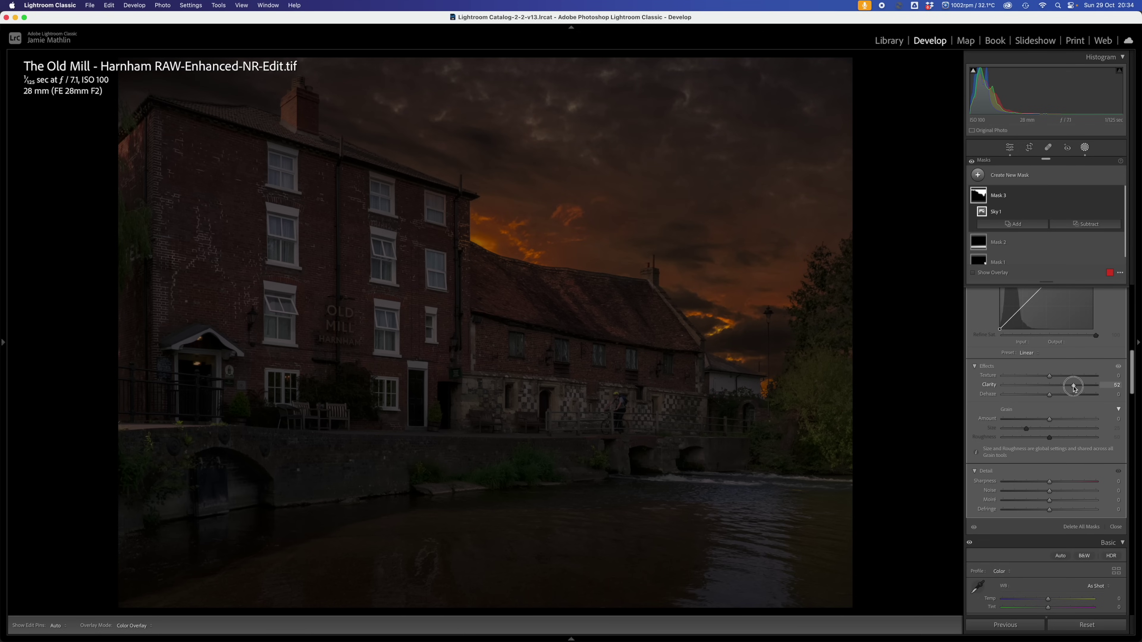
drag(1074, 388, 1073, 388)
- Set the sky mask's Contrast to 18, Highlights to -20 and Shadows to 11
scroll(1053, 441, up, 5)
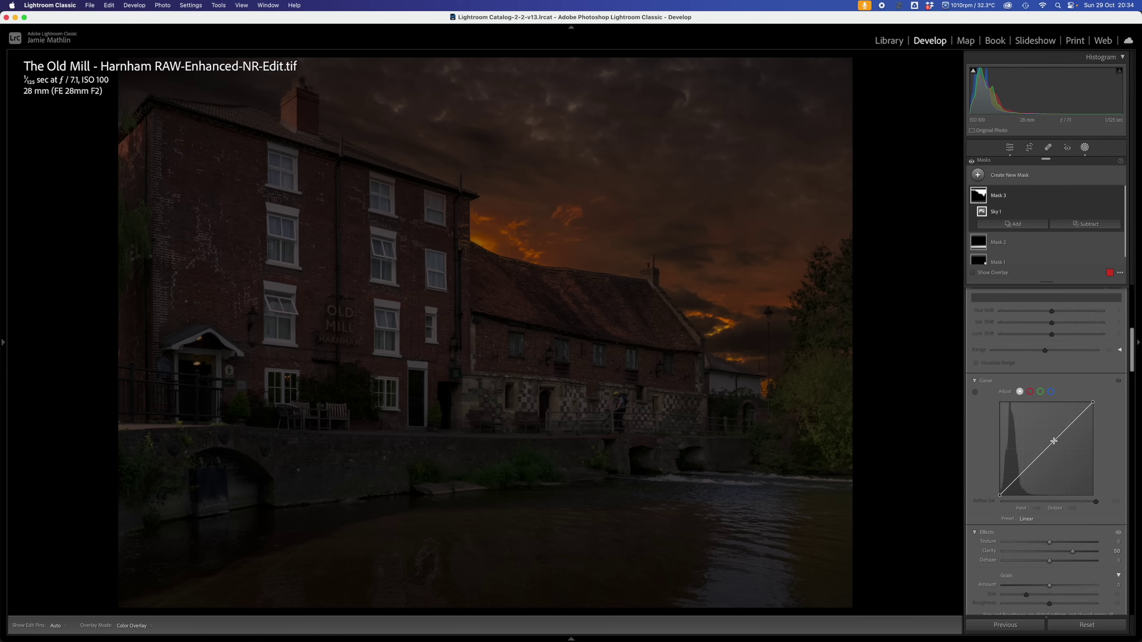
scroll(1053, 441, up, 10)
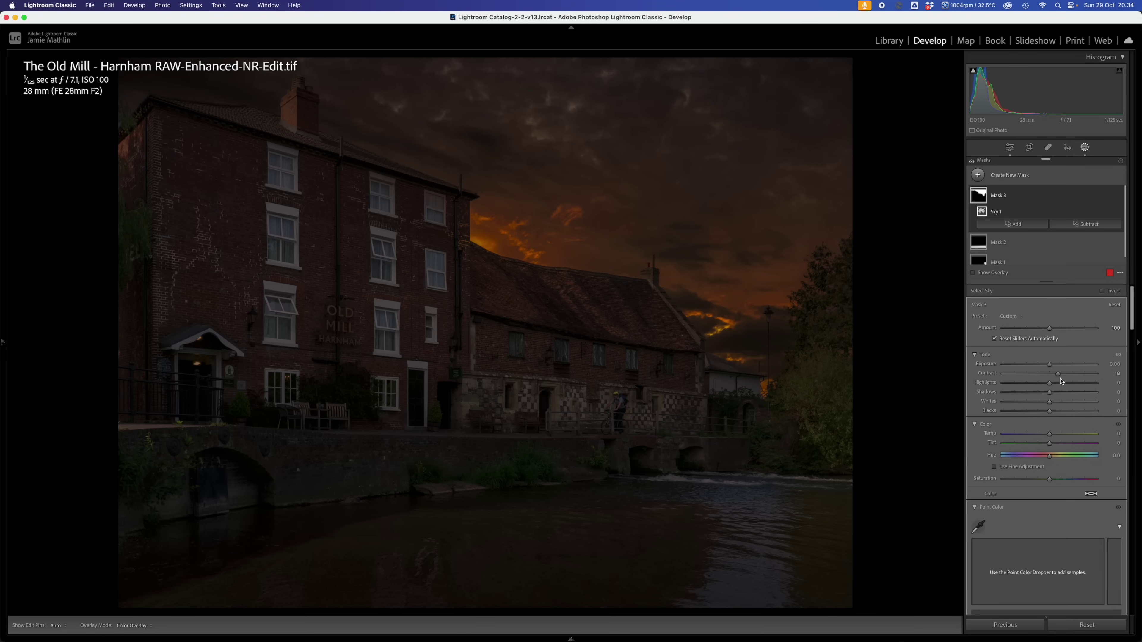
mouse_move(1047, 386)
mouse_down()
mouse_move(1027, 386)
mouse_move(1088, 387)
mouse_move(1035, 388)
mouse_up()
mouse_move(1050, 393)
mouse_down()
mouse_move(1070, 395)
mouse_move(1057, 397)
mouse_up()
- Create a new brush mask with Auto Mask and paint at size 7 over the brightly lit upper side wall of the tall brick building
click(1006, 175)
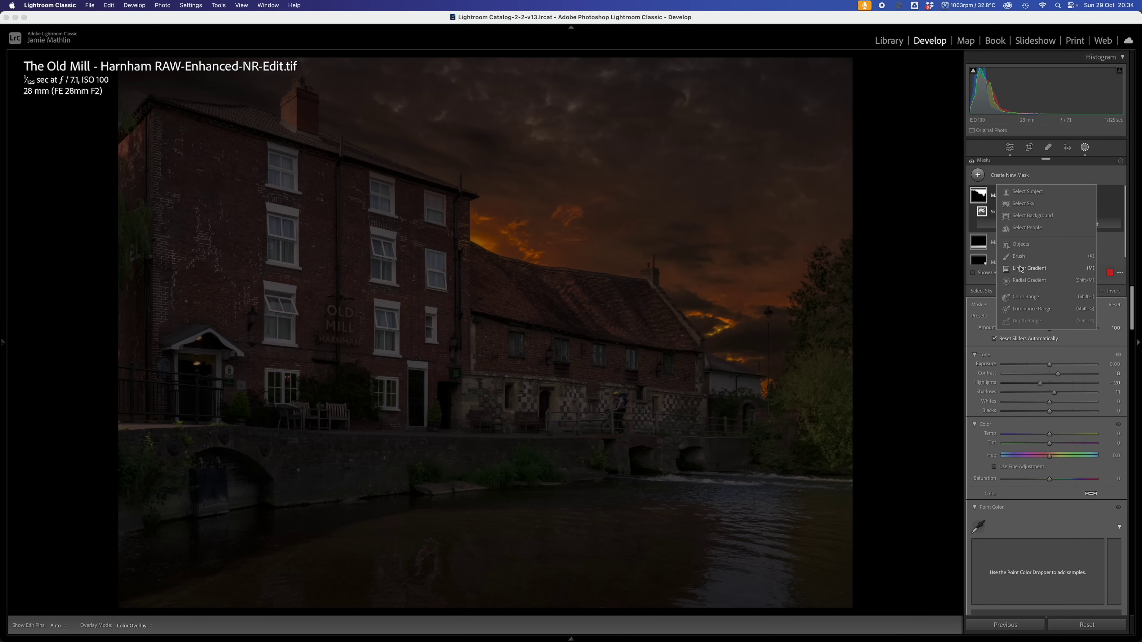
click(1020, 257)
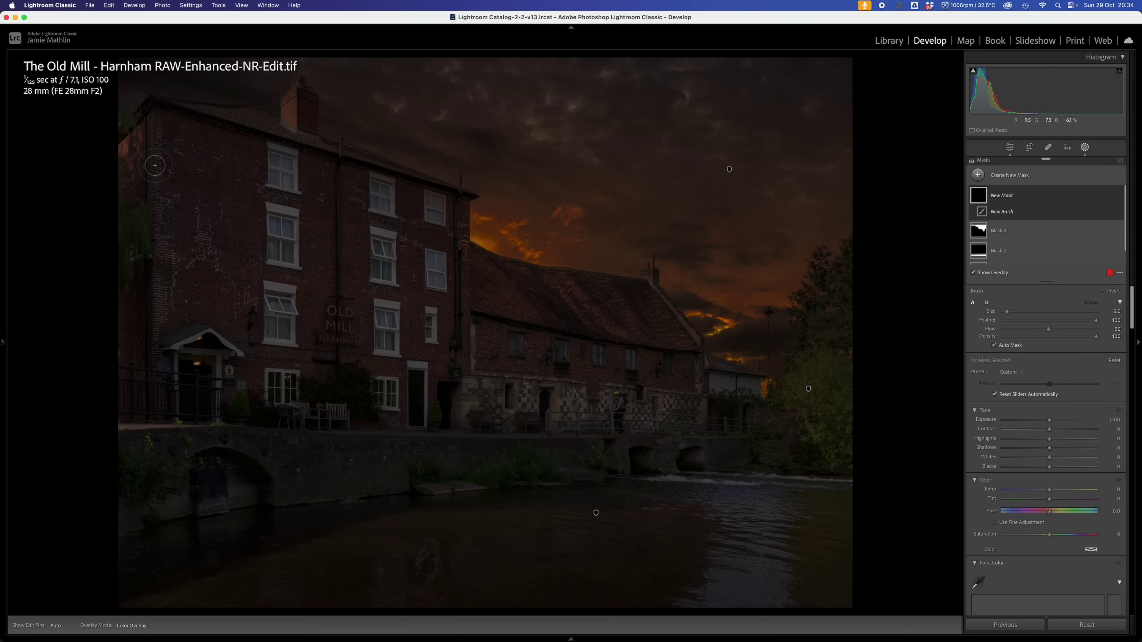
drag(135, 148, 314, 388)
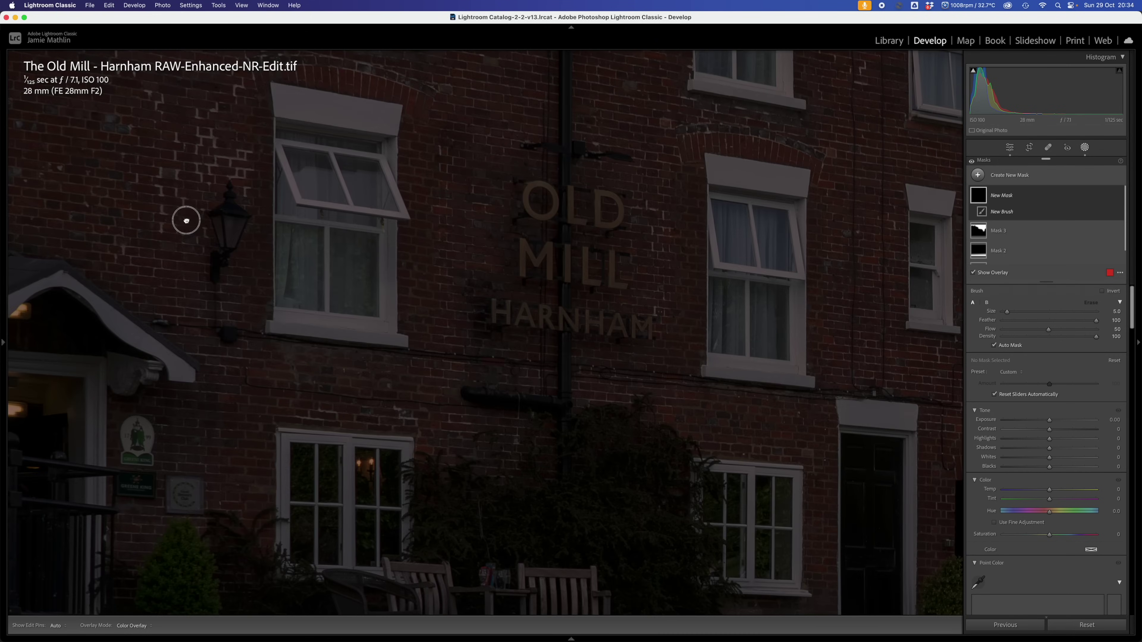
drag(184, 220, 456, 535)
drag(215, 214, 466, 549)
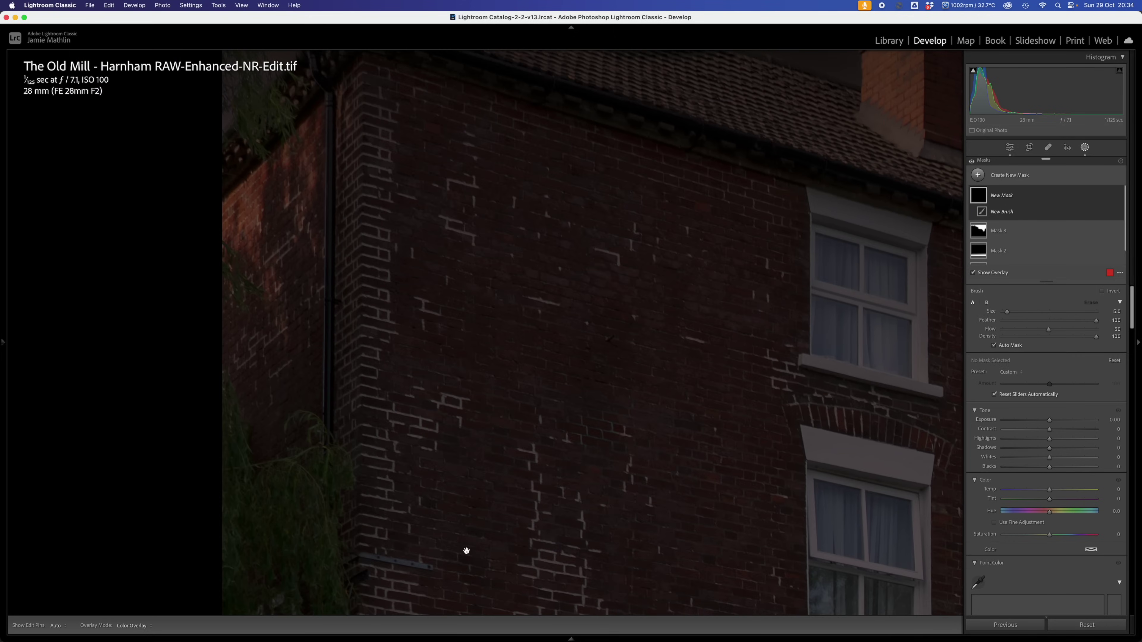
drag(449, 306, 434, 385)
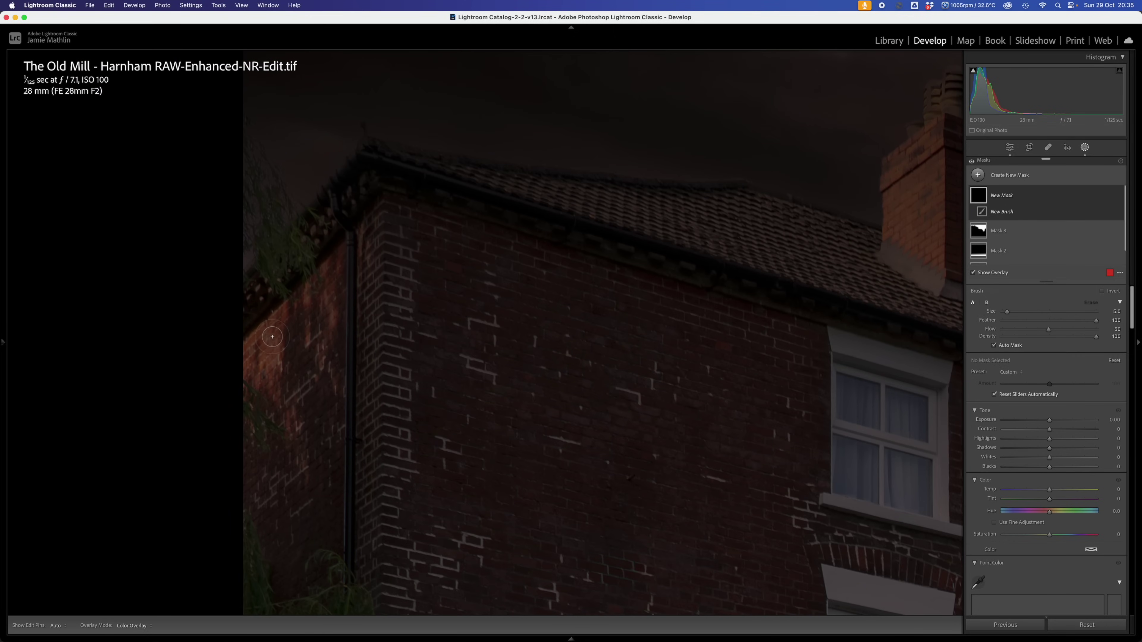
scroll(263, 341, up, 2)
mouse_move(270, 350)
mouse_down()
mouse_move(279, 312)
mouse_move(240, 354)
mouse_move(256, 365)
mouse_move(245, 393)
mouse_move(262, 367)
mouse_move(272, 372)
mouse_move(301, 463)
mouse_move(280, 352)
mouse_move(259, 350)
mouse_move(275, 312)
mouse_move(305, 287)
mouse_move(327, 323)
mouse_move(322, 267)
mouse_move(339, 257)
mouse_move(317, 350)
mouse_move(307, 330)
mouse_move(332, 389)
mouse_up()
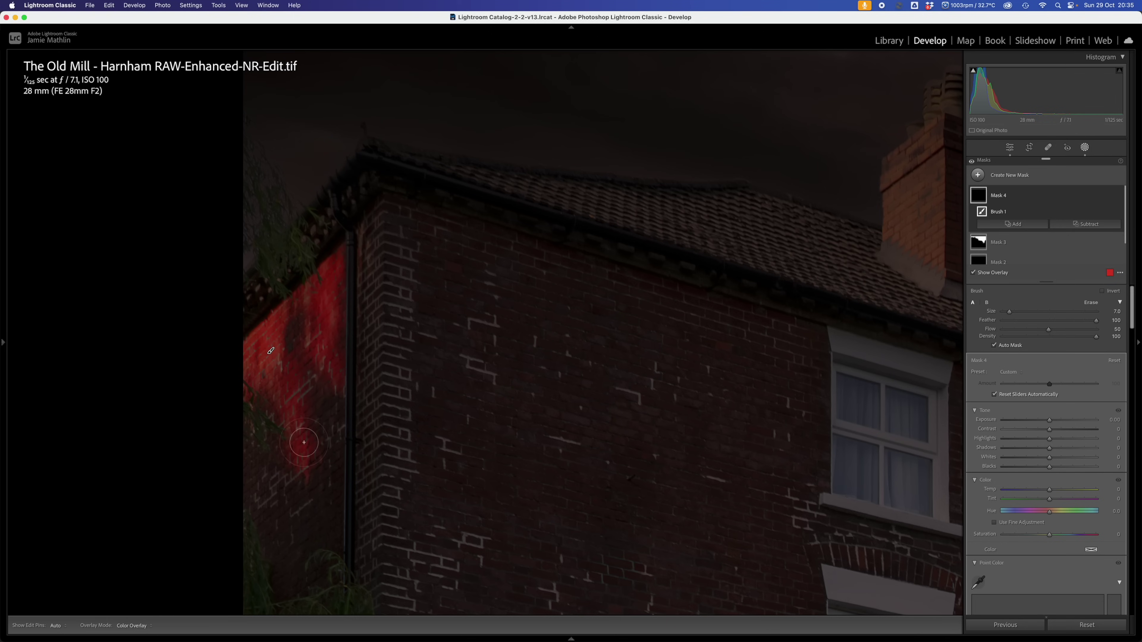
- Extend the brush mask further down the side wall, along the brick corner and over the eaves above it
key(h)
mouse_move(246, 425)
mouse_down()
mouse_move(247, 408)
mouse_move(250, 473)
mouse_up()
key(h)
key(h)
drag(361, 230, 355, 351)
mouse_move(307, 486)
mouse_down()
mouse_move(297, 467)
mouse_move(291, 489)
mouse_move(265, 455)
mouse_up()
drag(257, 287, 360, 190)
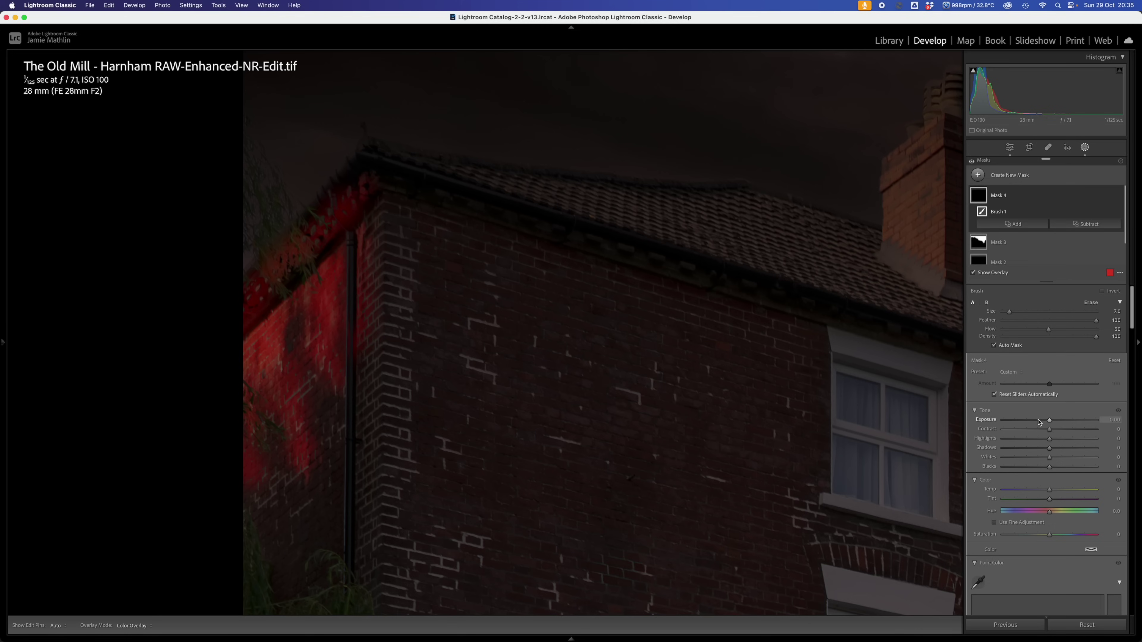
- Set the brush mask's Exposure to -2.32, Highlights to -100 and Shadows to 18
mouse_move(1041, 421)
mouse_down()
mouse_move(995, 425)
mouse_move(1063, 427)
mouse_move(968, 427)
mouse_move(1061, 430)
mouse_move(978, 433)
mouse_move(1061, 453)
mouse_up()
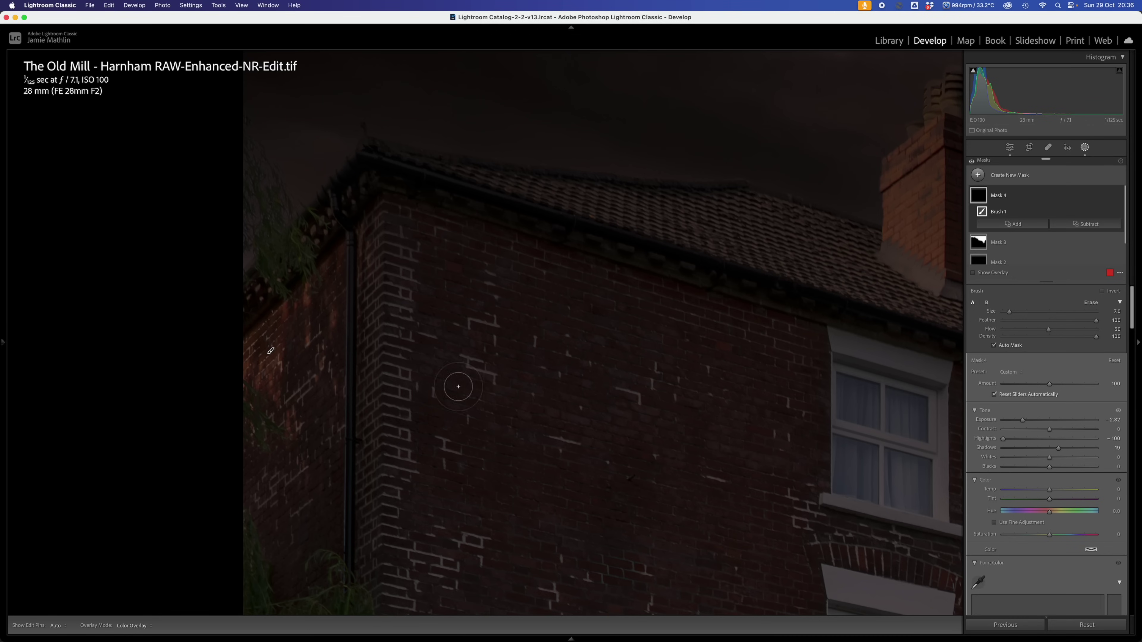
- Add a second brush to the mask and paint at size 20 without Auto Mask over the upper side wall and its overhanging foliage
click(1033, 228)
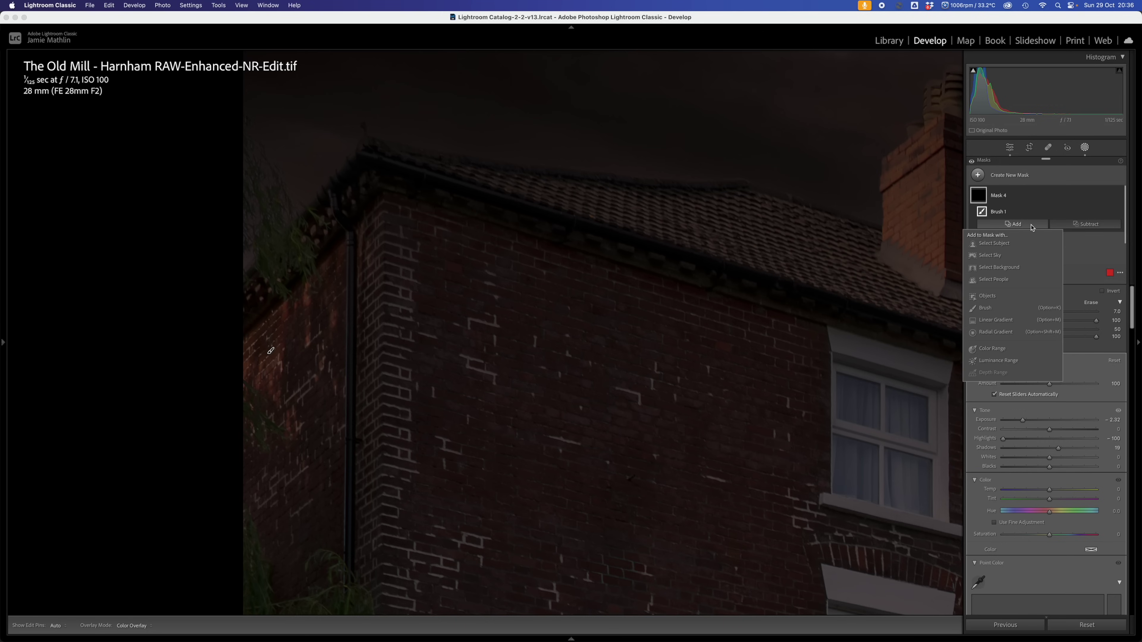
click(985, 310)
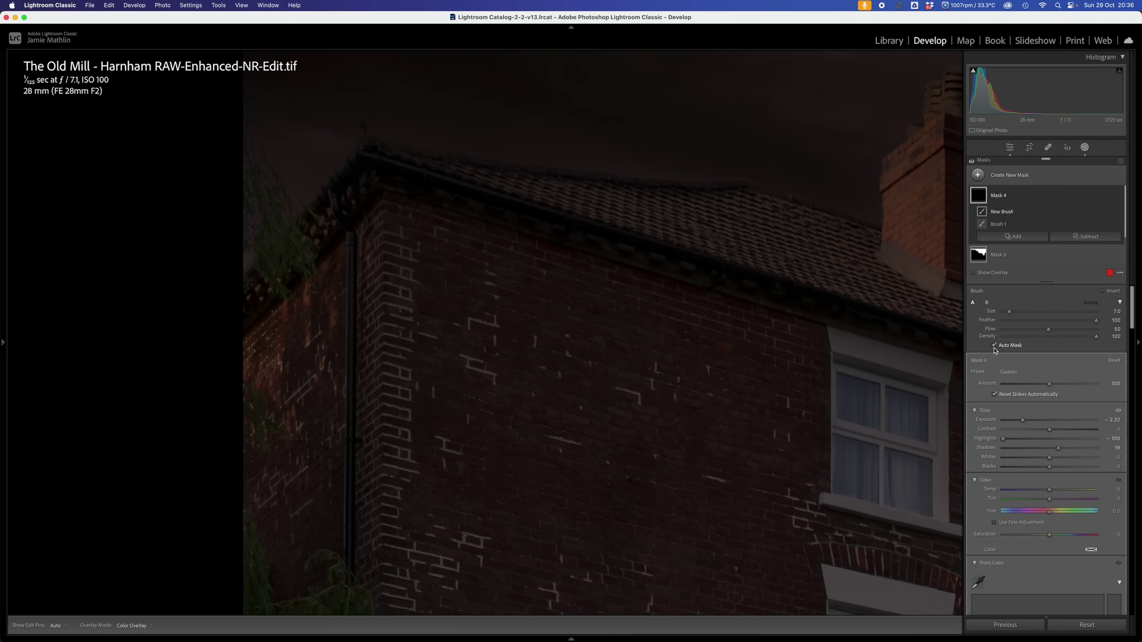
scroll(409, 391, up, 3)
key(h)
scroll(280, 408, up, 5)
drag(265, 540, 237, 364)
key(h)
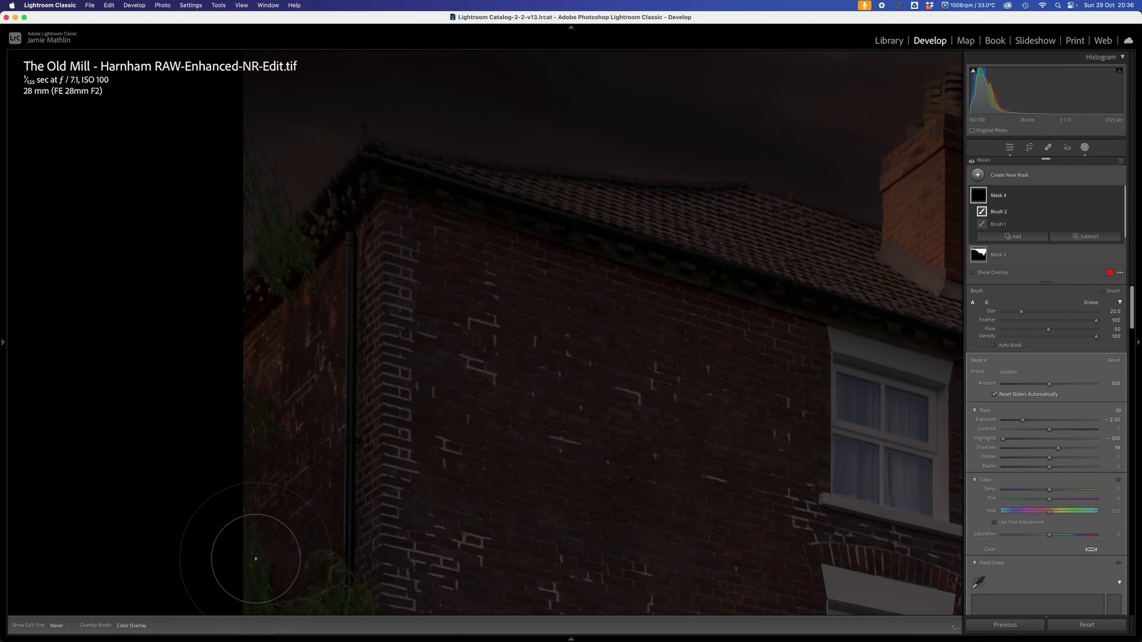
key(h)
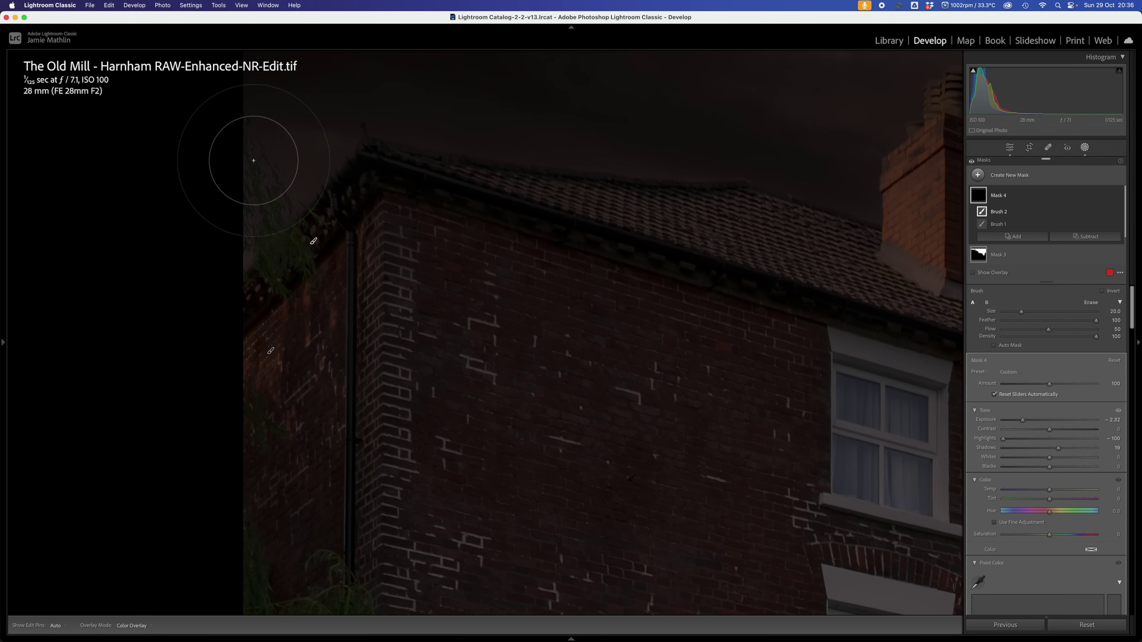
key(h)
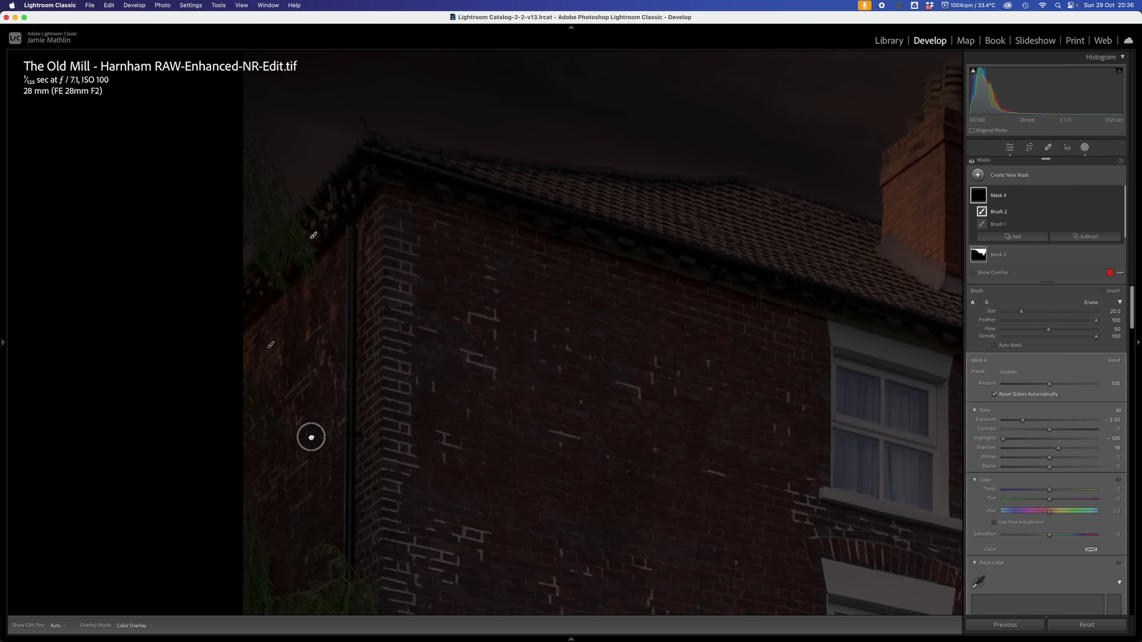
- Continue the size 20 brush down the lower side wall, below the foliage and beside the drainpipe
drag(311, 437, 312, 184)
drag(320, 351, 324, 51)
drag(324, 204, 324, 4)
key(h)
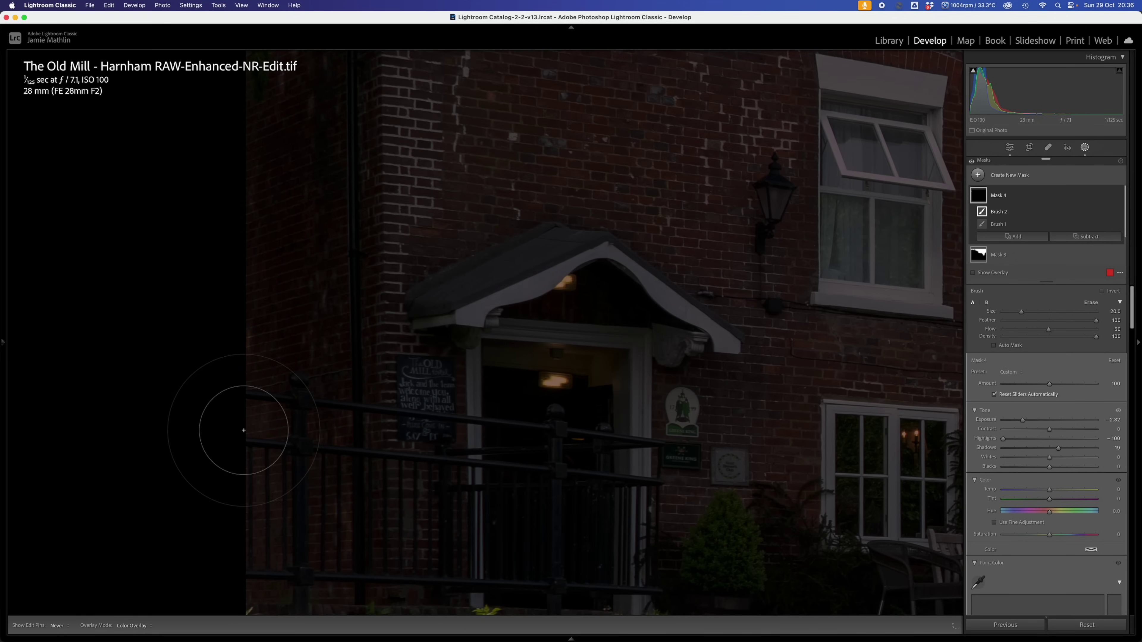
key(h)
key(h)
drag(295, 203, 316, 472)
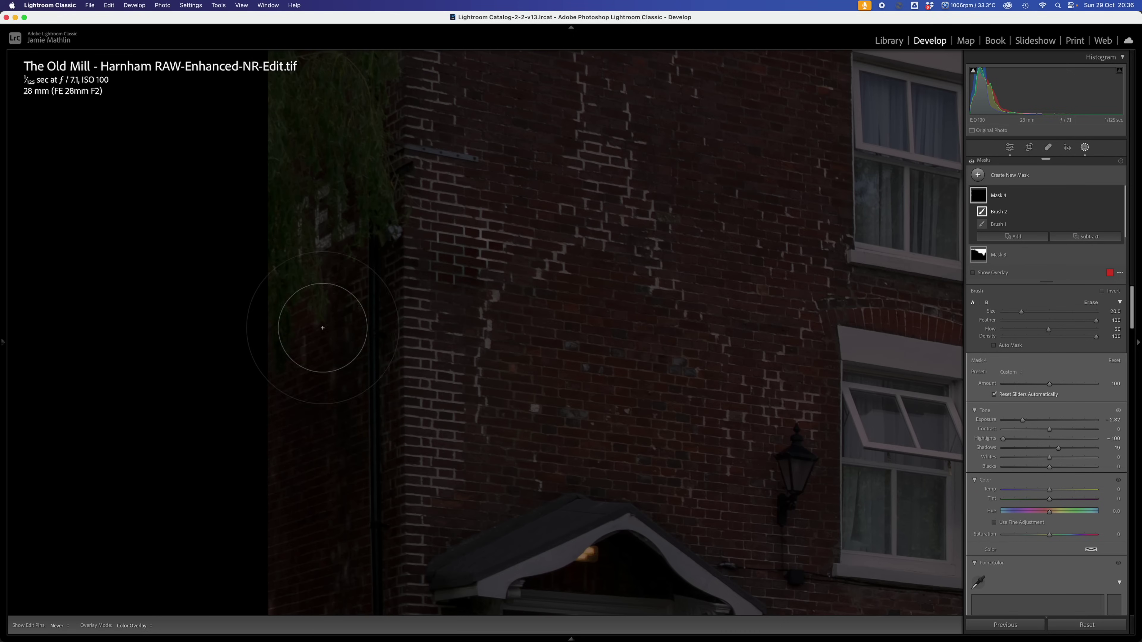
key(h)
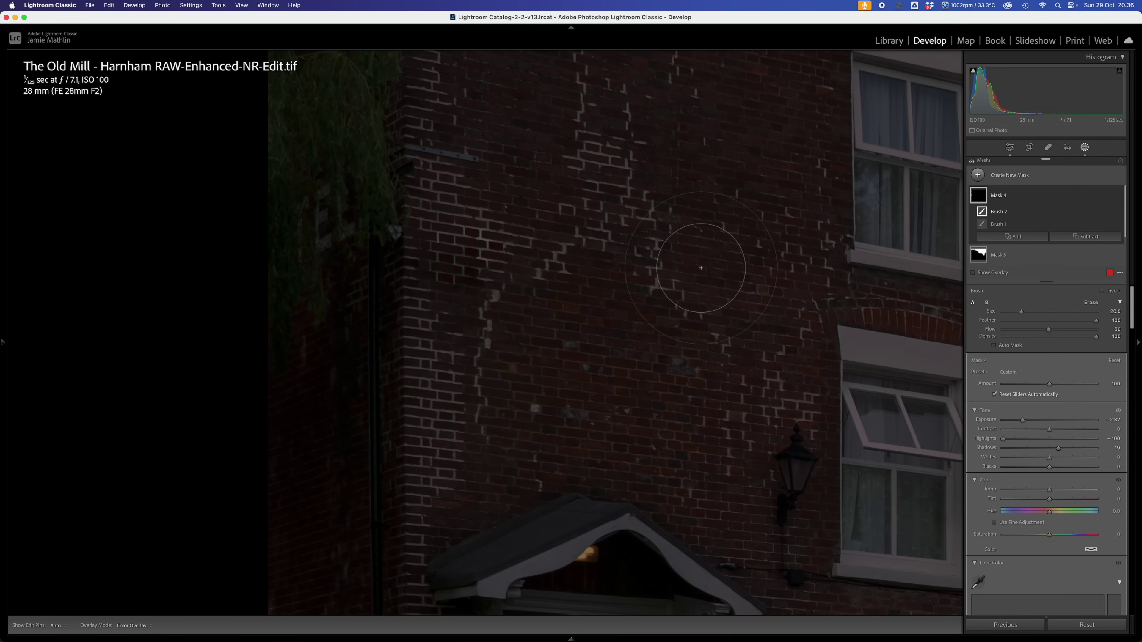
- Reduce the brush to size 4 with Auto Mask on and paint over the bright stonework inside the stone arch below the tall building
key(z)
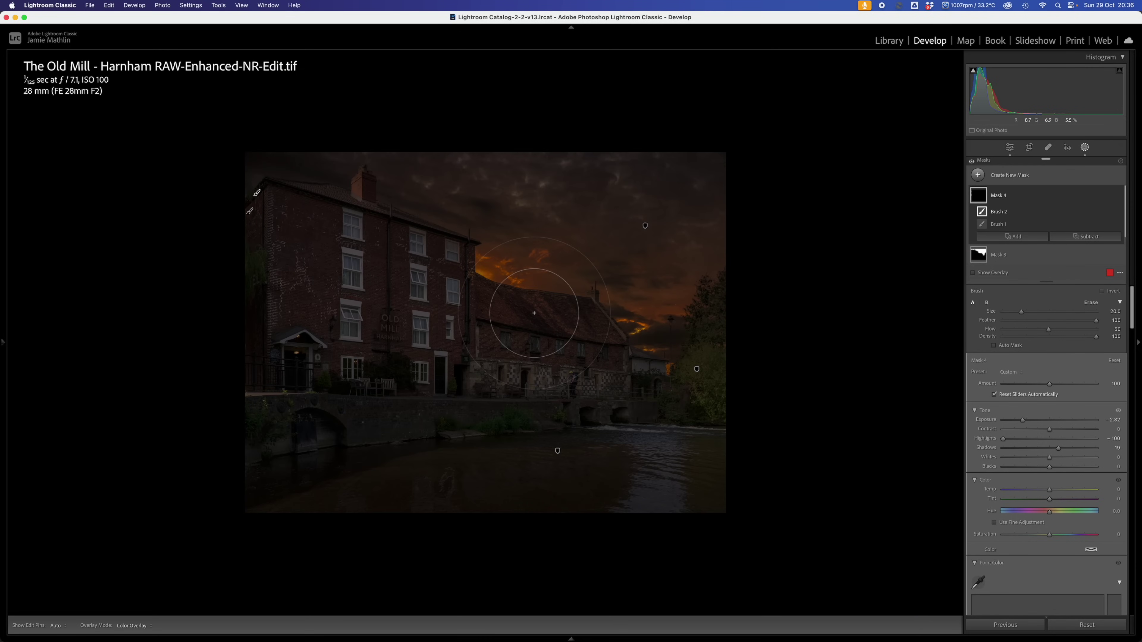
key(super+equal)
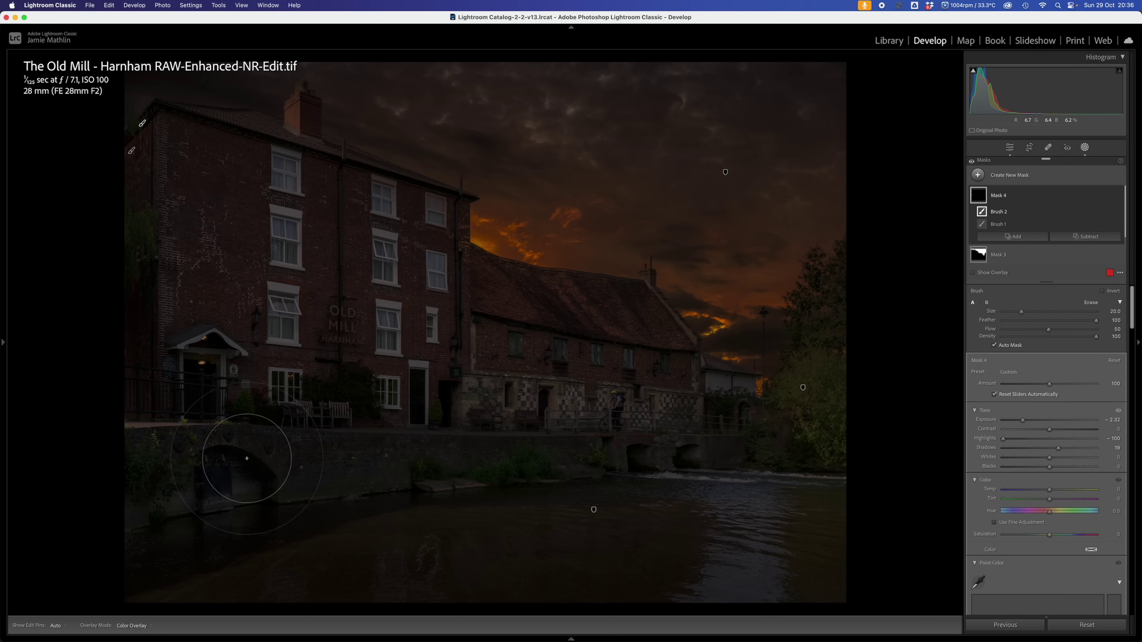
key(bracketleft)
key(bracketleft)
key(bracketleft)
key(bracketleft)
key(bracketleft)
key(h)
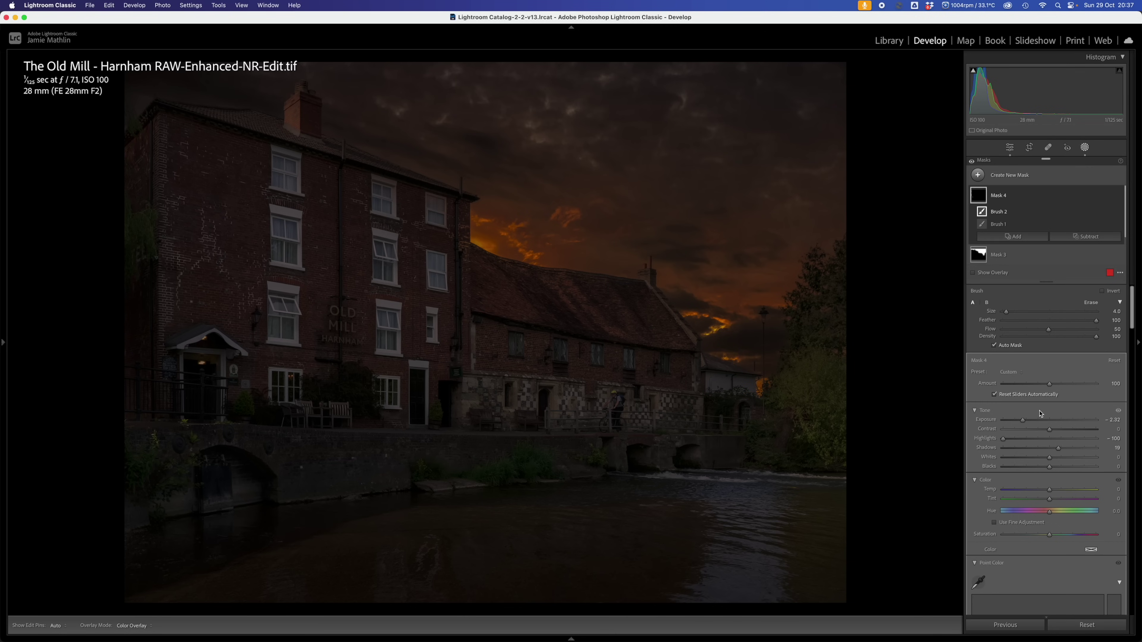
- Leave masking and set the whole photo's Exposure to -1.70, Contrast to +4 and Highlights to -8
click(1084, 150)
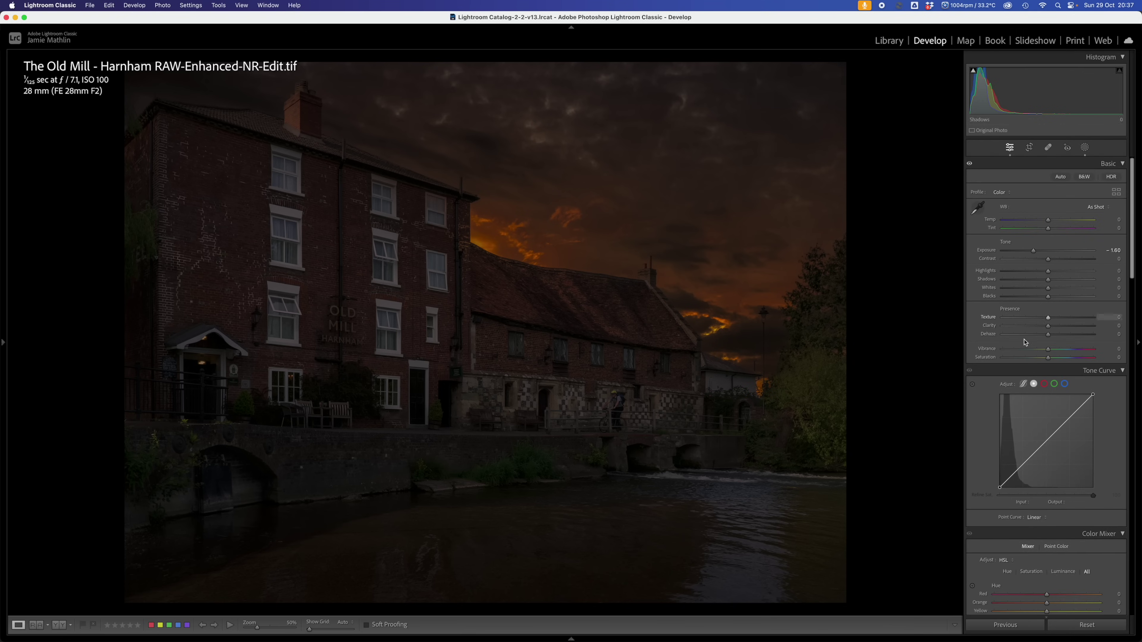
click(1033, 251)
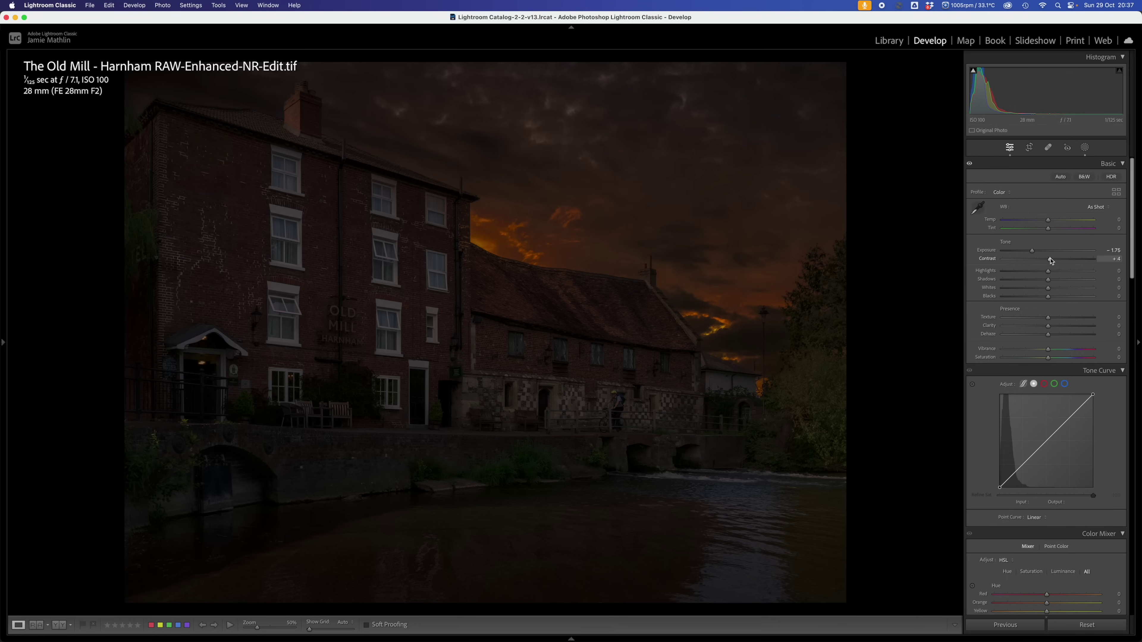
drag(1048, 271, 1045, 276)
- Create a radial gradient mask as a tall oval centred on the wall lantern between the entrance porch and the open window
click(255, 317)
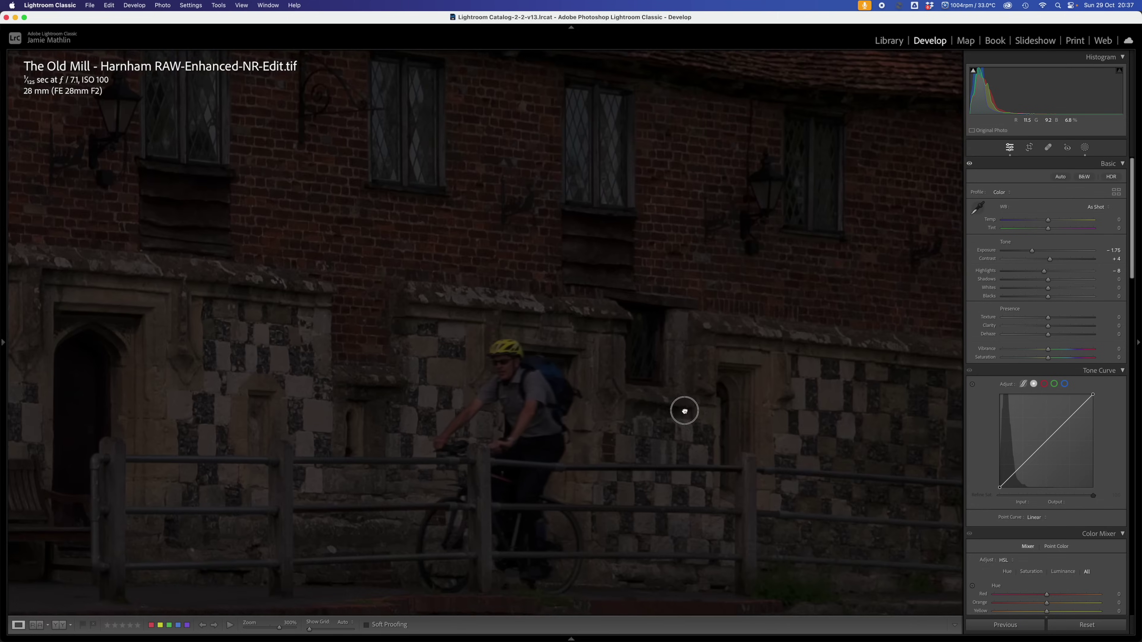
click(683, 411)
drag(497, 228, 933, 357)
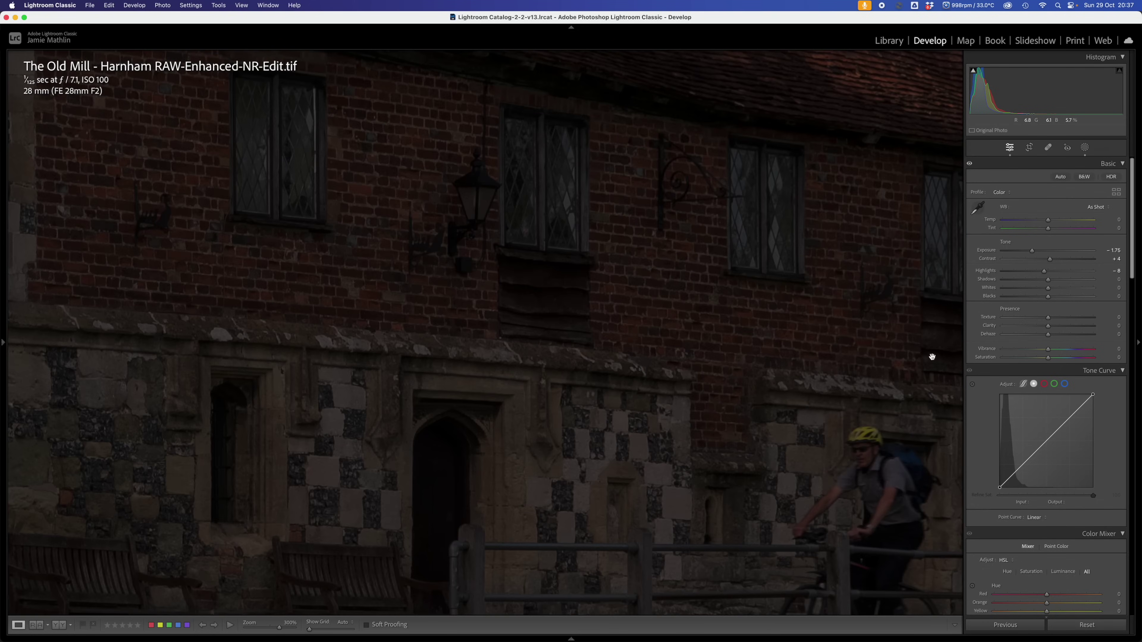
drag(391, 267, 805, 260)
drag(452, 286, 652, 485)
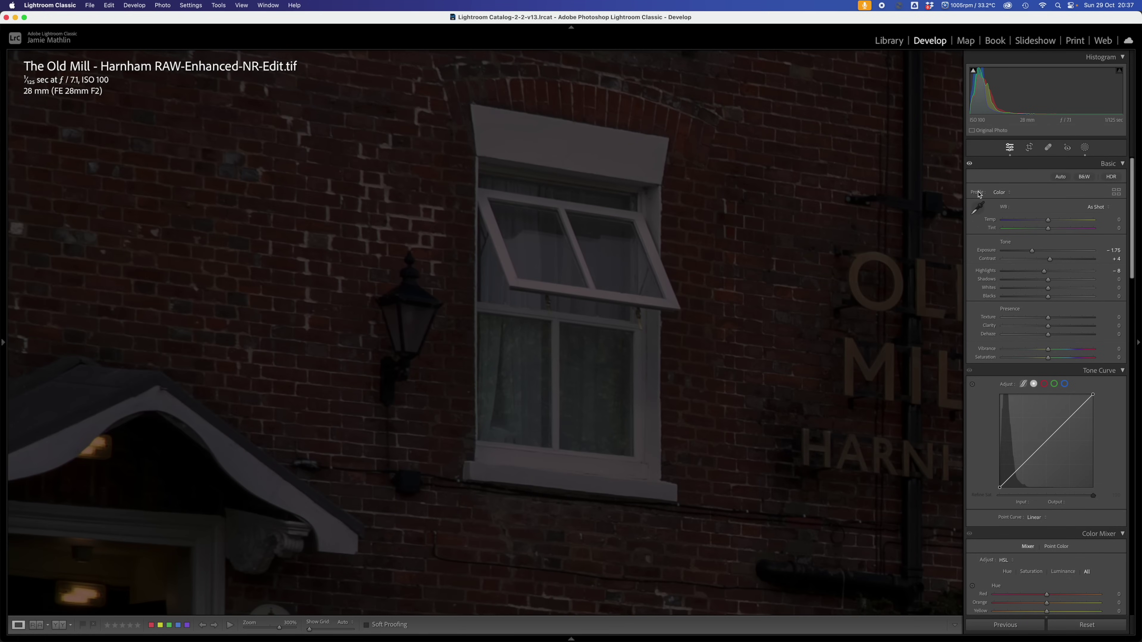
click(1084, 148)
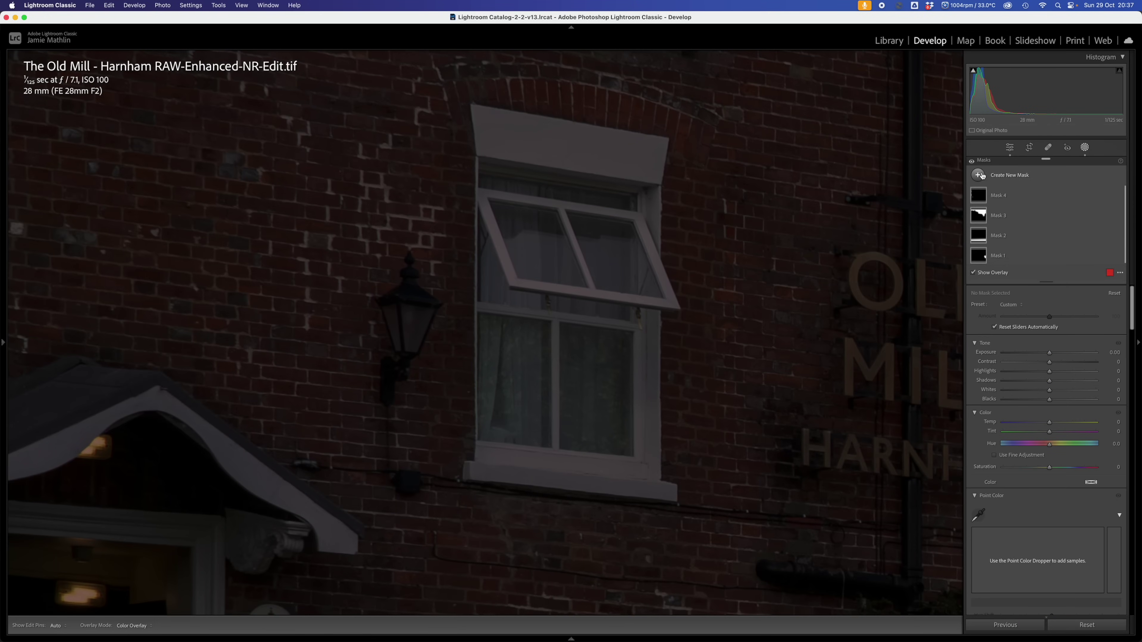
right_click(995, 197)
click(1029, 280)
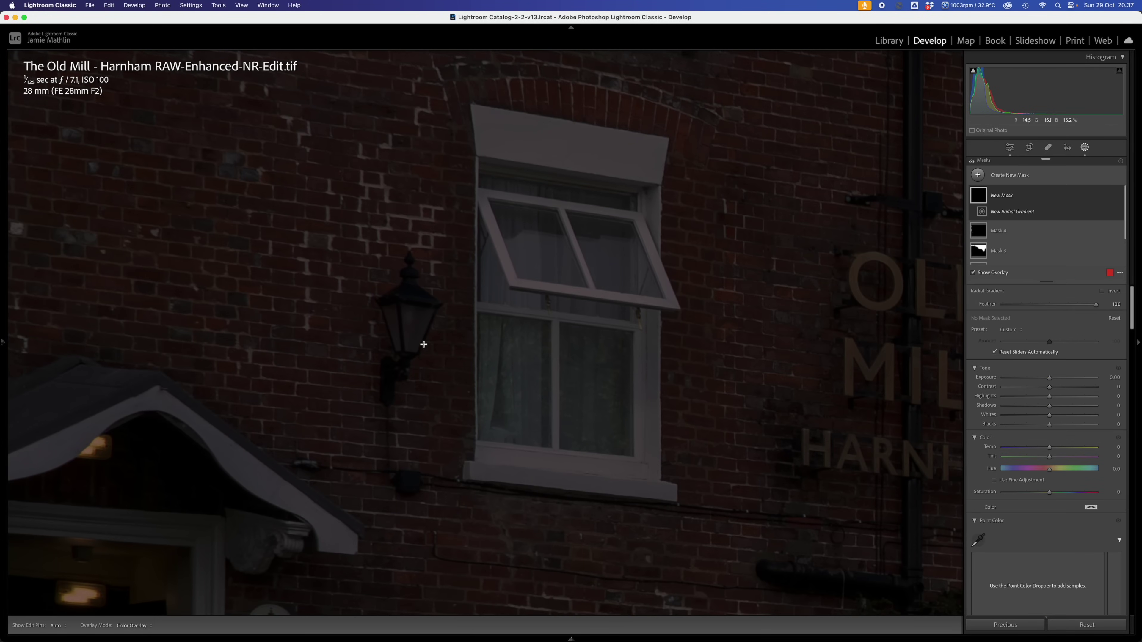
drag(397, 290, 440, 358)
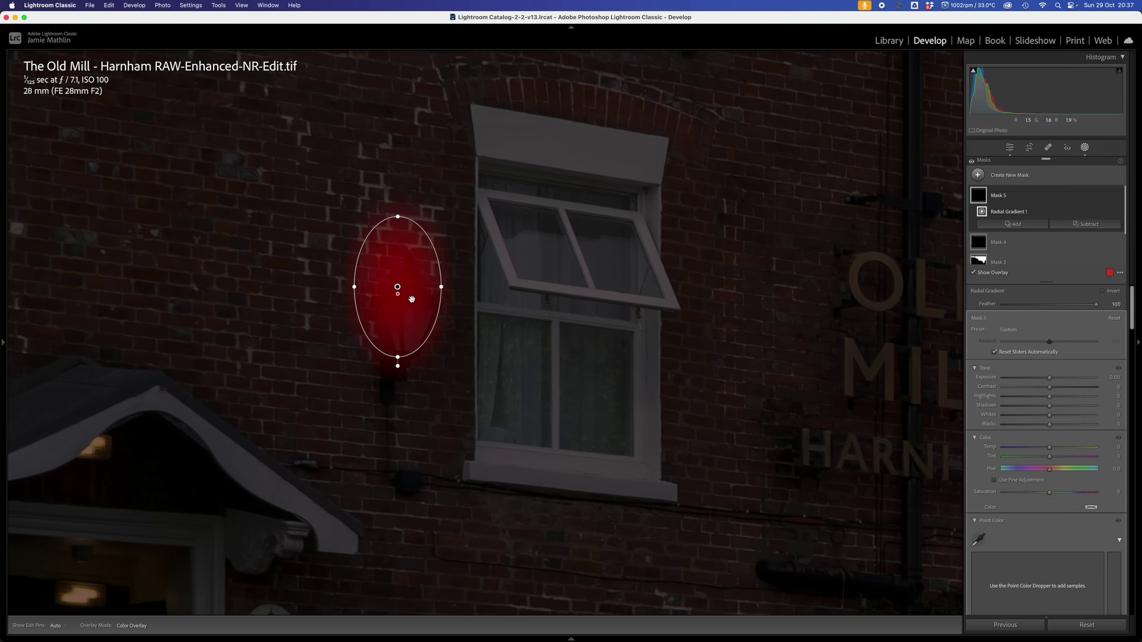
drag(394, 287, 408, 318)
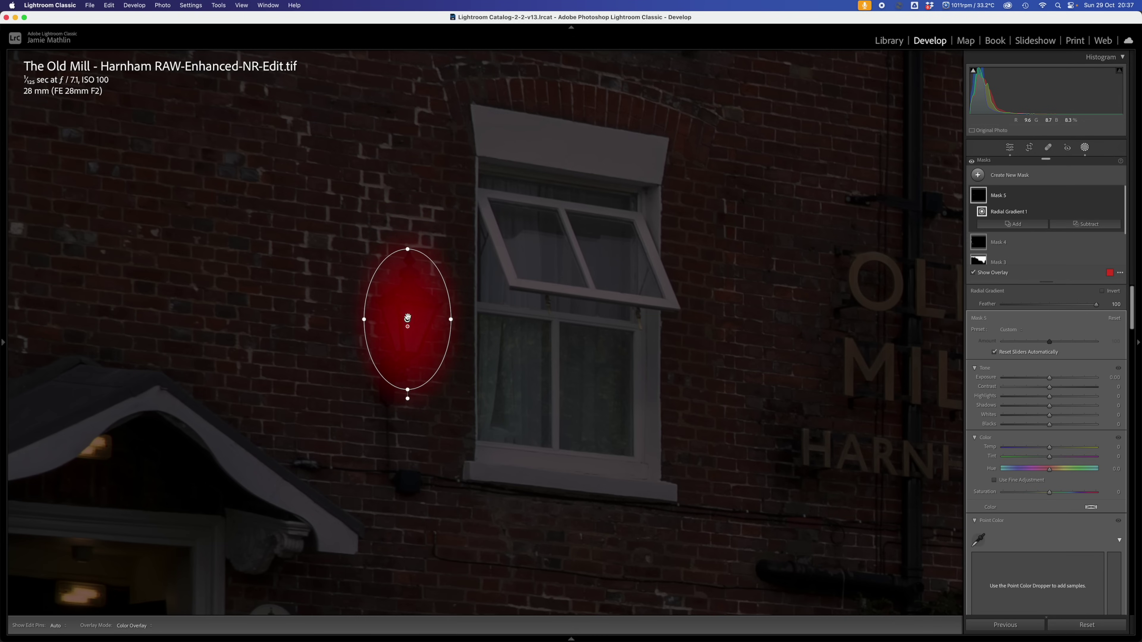
- Set the lantern mask's Exposure to 4.00 and Temp to 28
click(1096, 306)
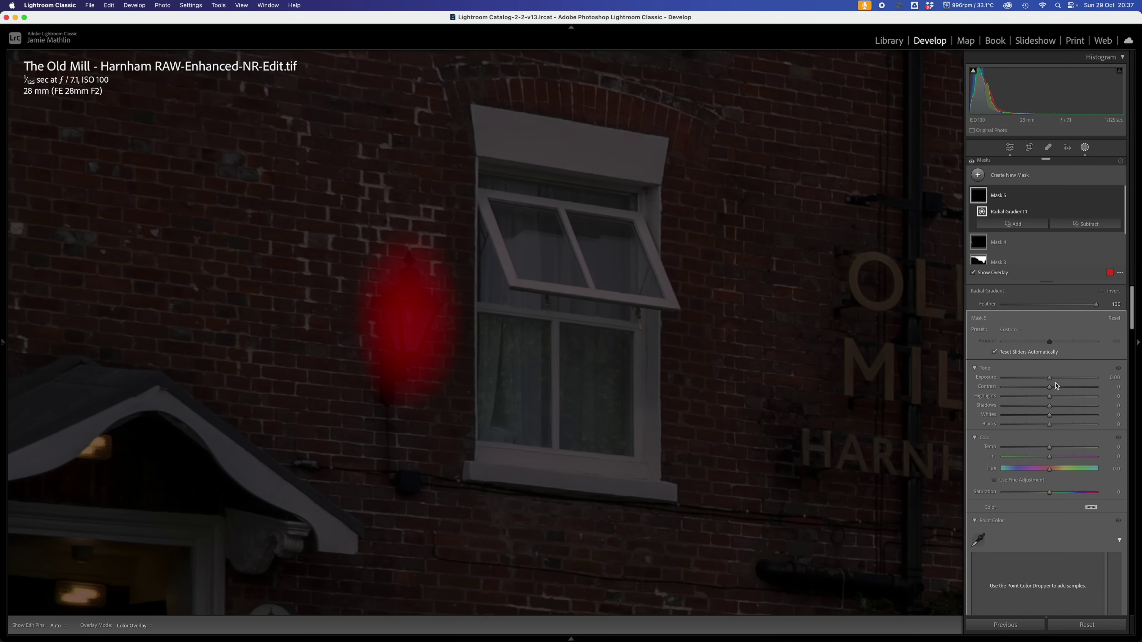
drag(1051, 380, 1120, 379)
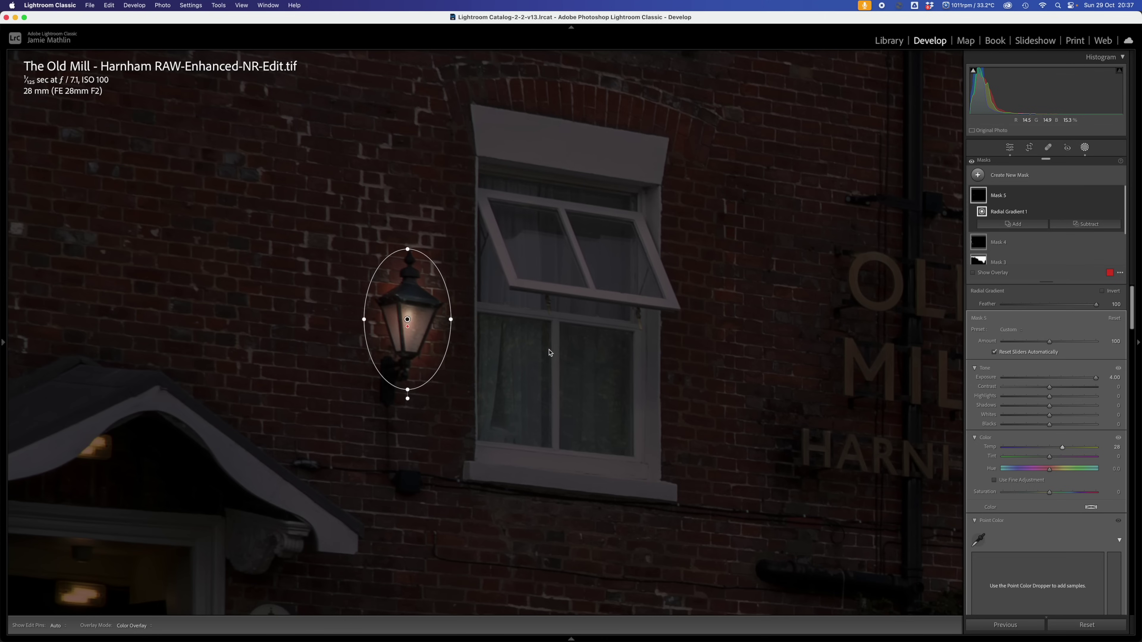
- Subtract a brush from the lantern mask and set its Feather to 0 and Flow to 100
click(1072, 227)
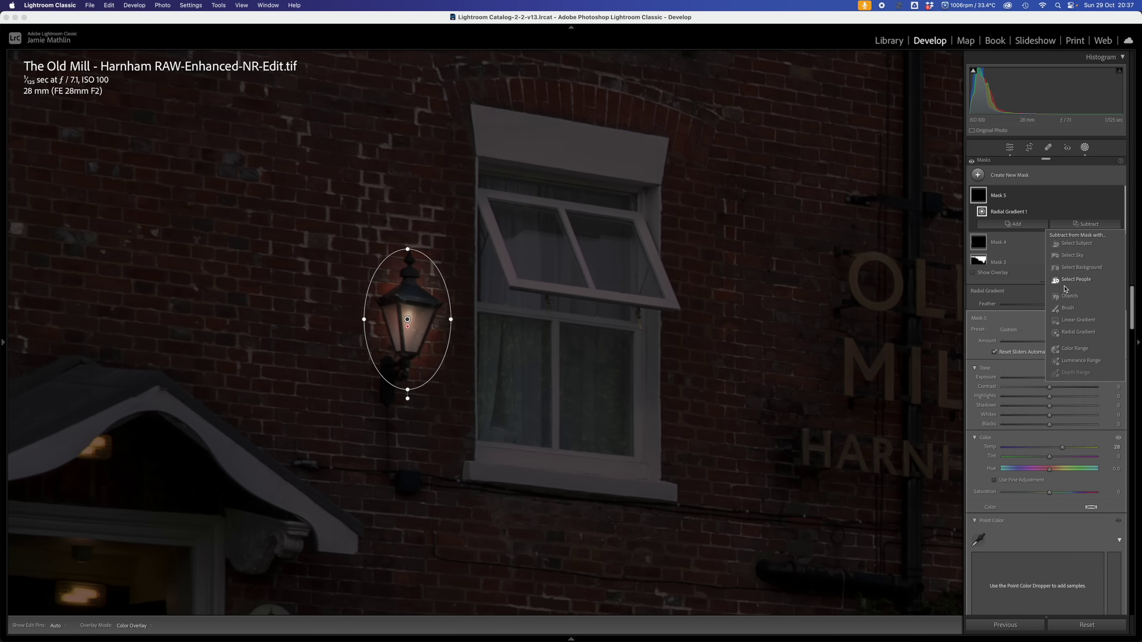
click(1068, 308)
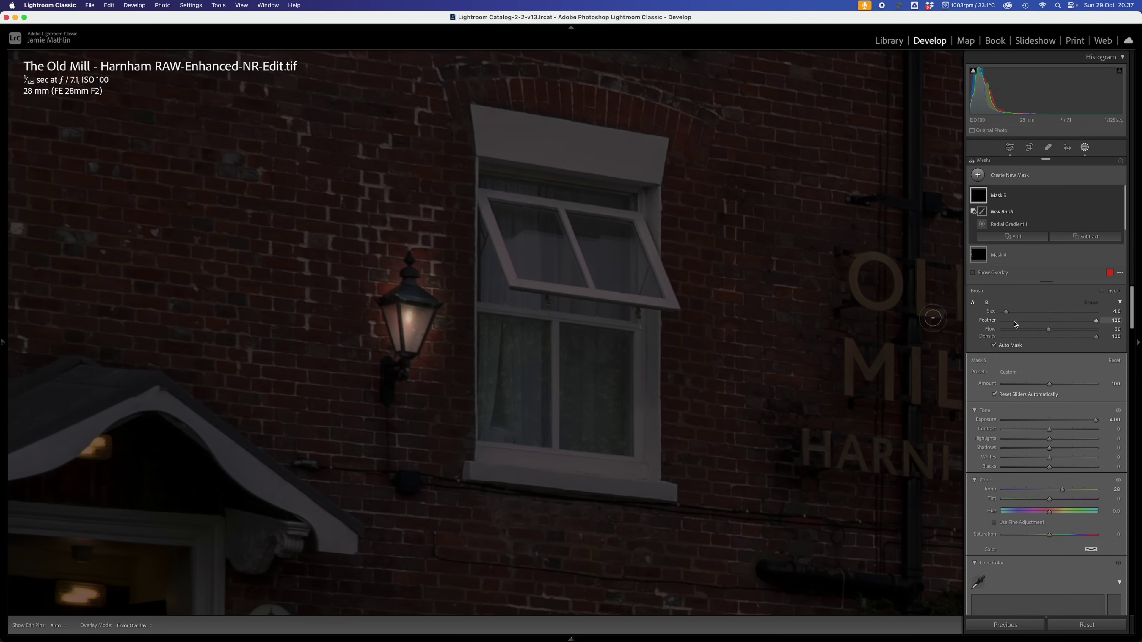
drag(1012, 321, 973, 321)
drag(1048, 330, 1097, 334)
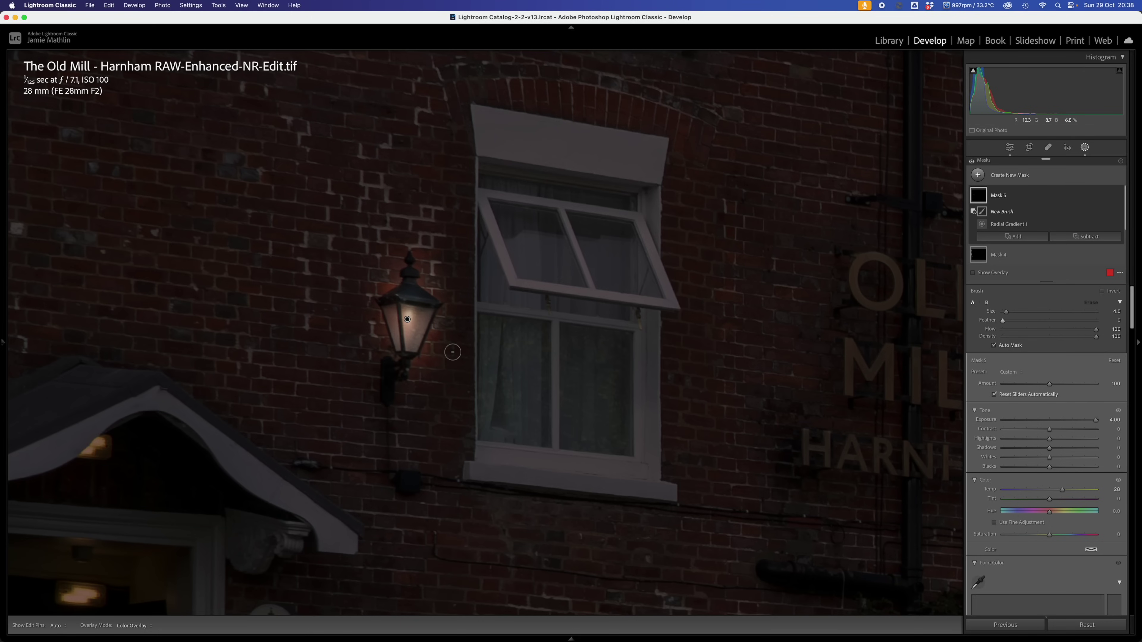
- Paint with the subtracting brush at size 5 without Auto Mask to remove the glow around the lantern's frame, cap and bracket
key(bracketright)
drag(452, 352, 430, 363)
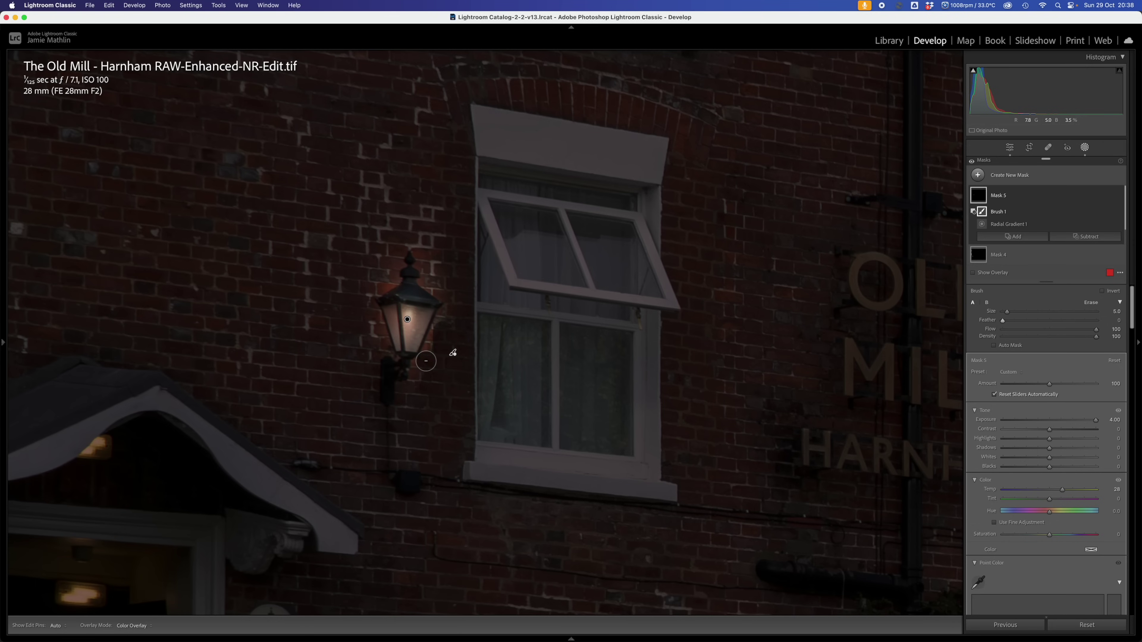
click(446, 311)
click(398, 290)
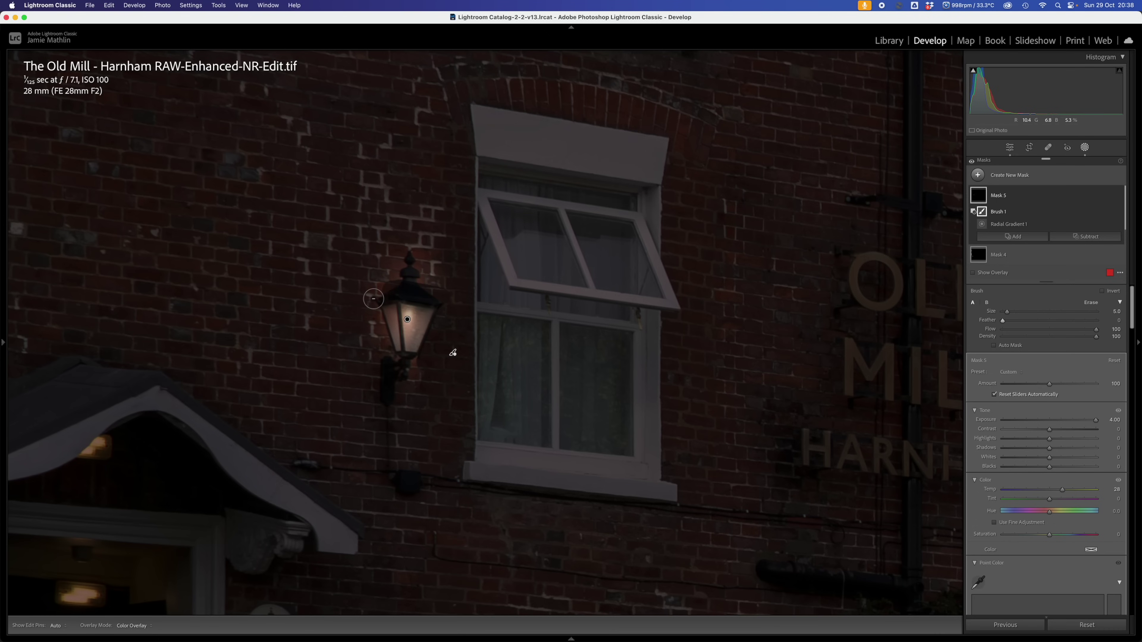
key(h)
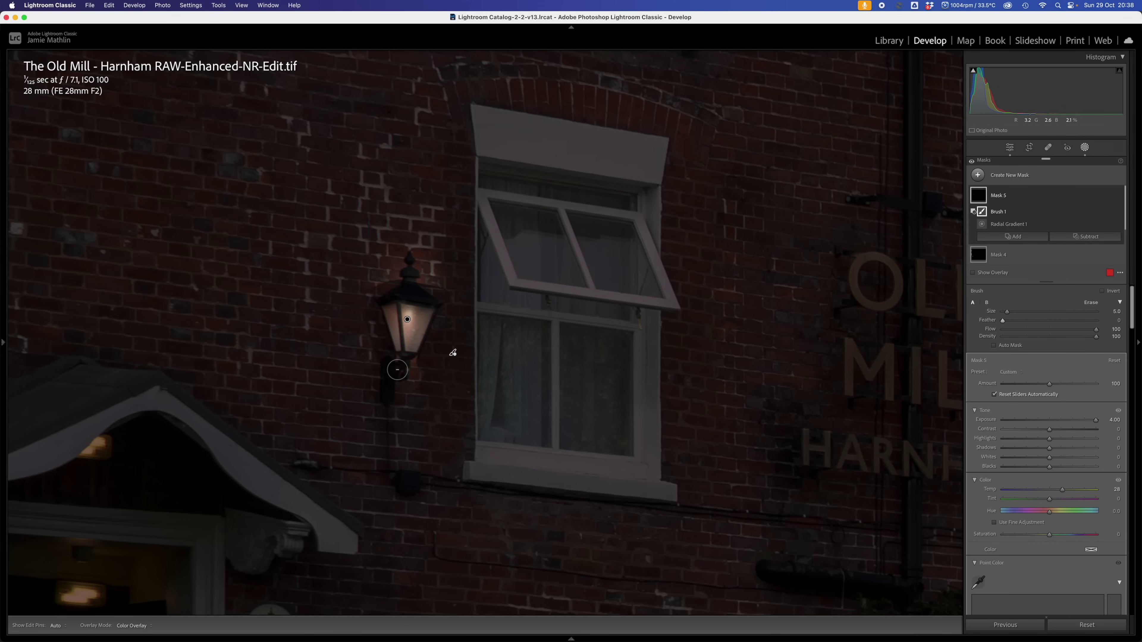
key(h)
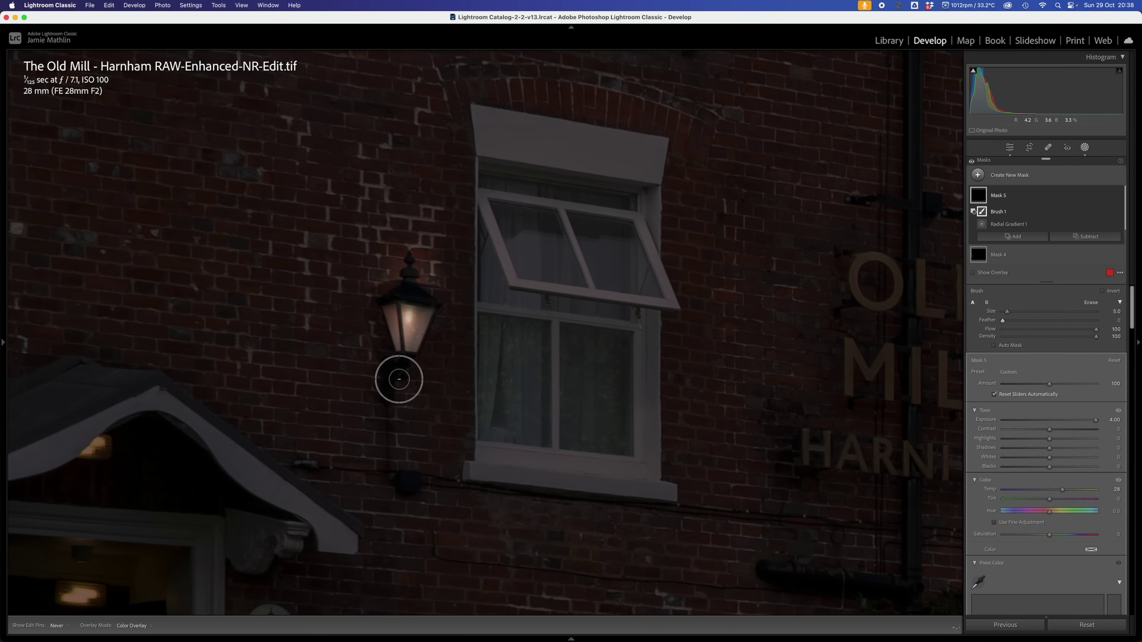
- Enlarge the subtracting brush to size 12 and clear the remaining glow from the brickwork around the lantern
key(h)
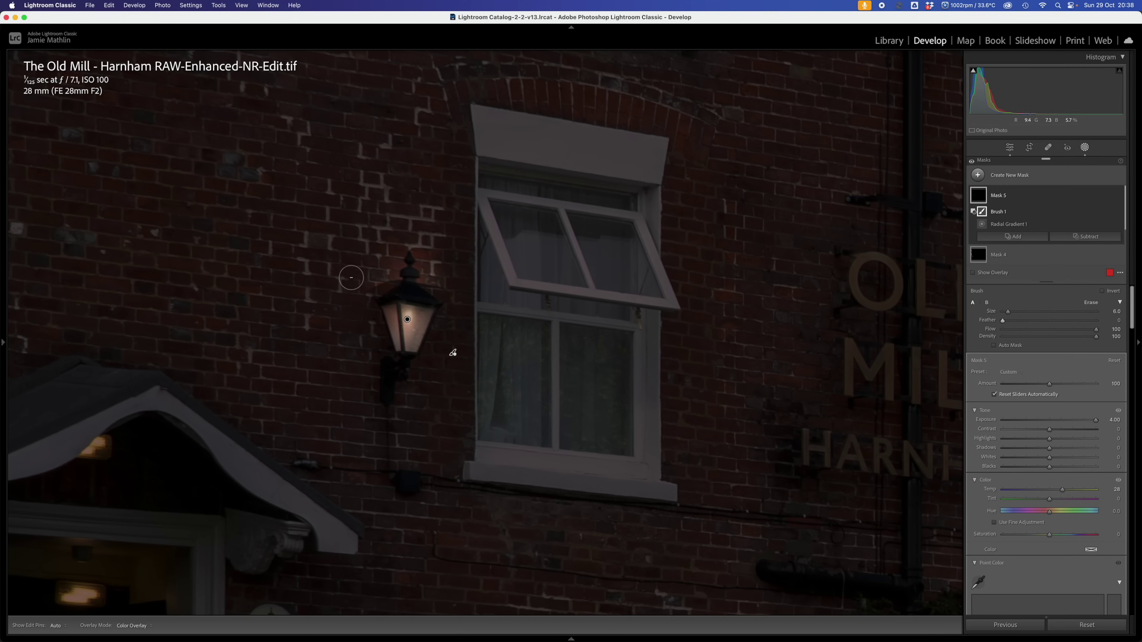
key(bracketright)
key(bracketright)
key(bracketright)
key(h)
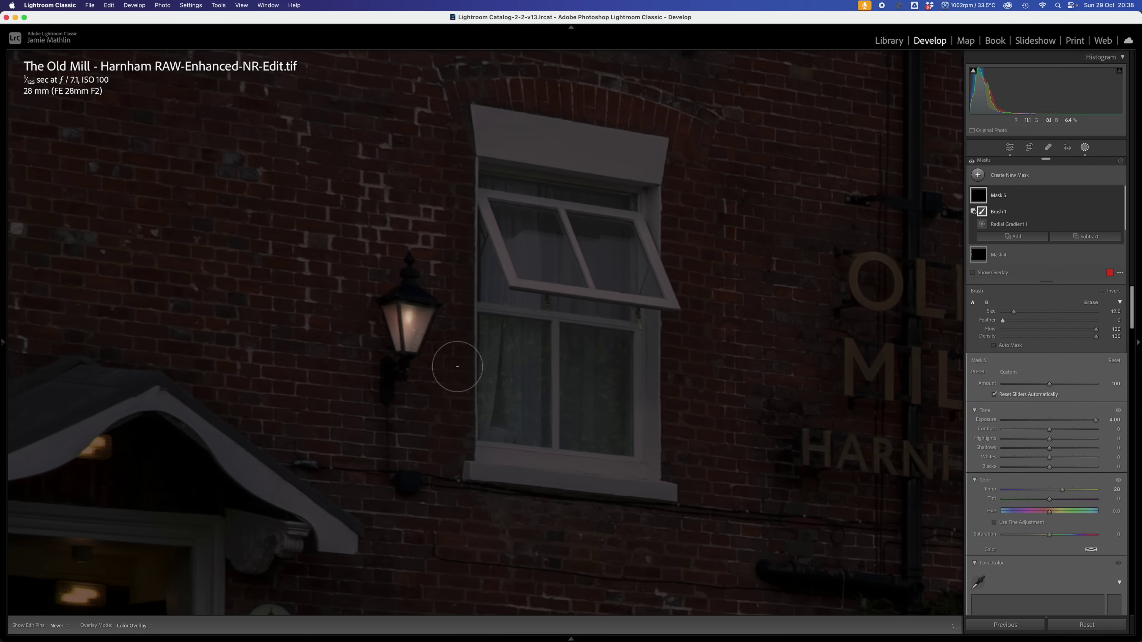
key(h)
- Set the subtracting brush's size to 0.1 and its Feather to 100
mouse_move(978, 199)
key(bracketleft)
key(bracketleft)
key(bracketleft)
key(bracketleft)
drag(1037, 322, 1068, 322)
drag(1069, 320, 1097, 320)
- Duplicate Mask 5, including the lantern's radial gradient and its subtracting brush
mouse_move(409, 321)
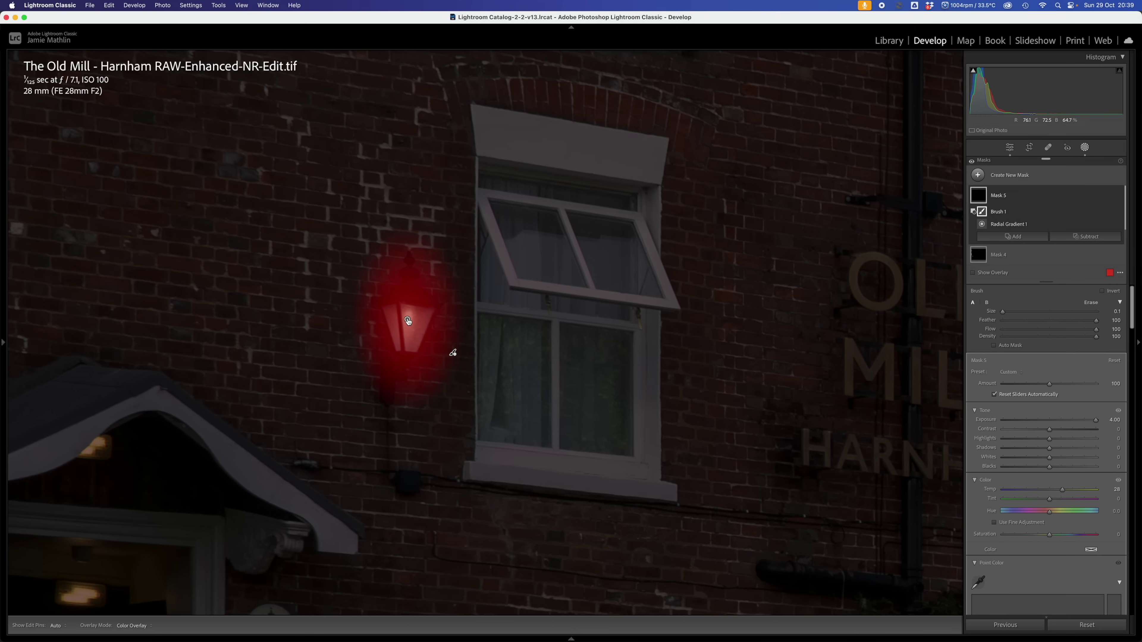
click(407, 321)
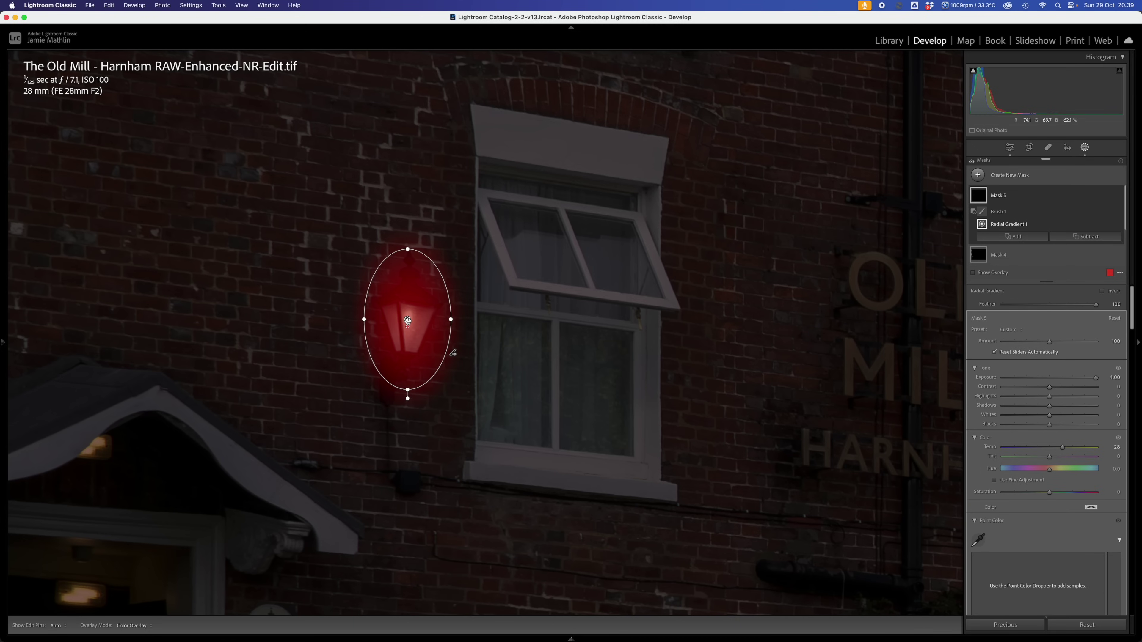
right_click(408, 320)
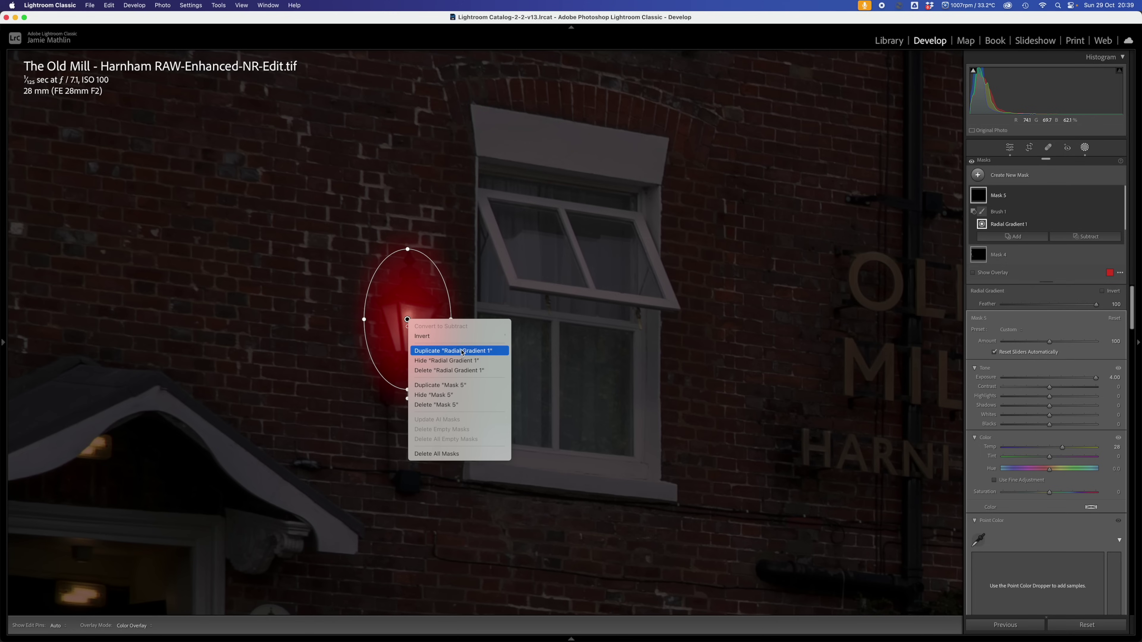
click(442, 385)
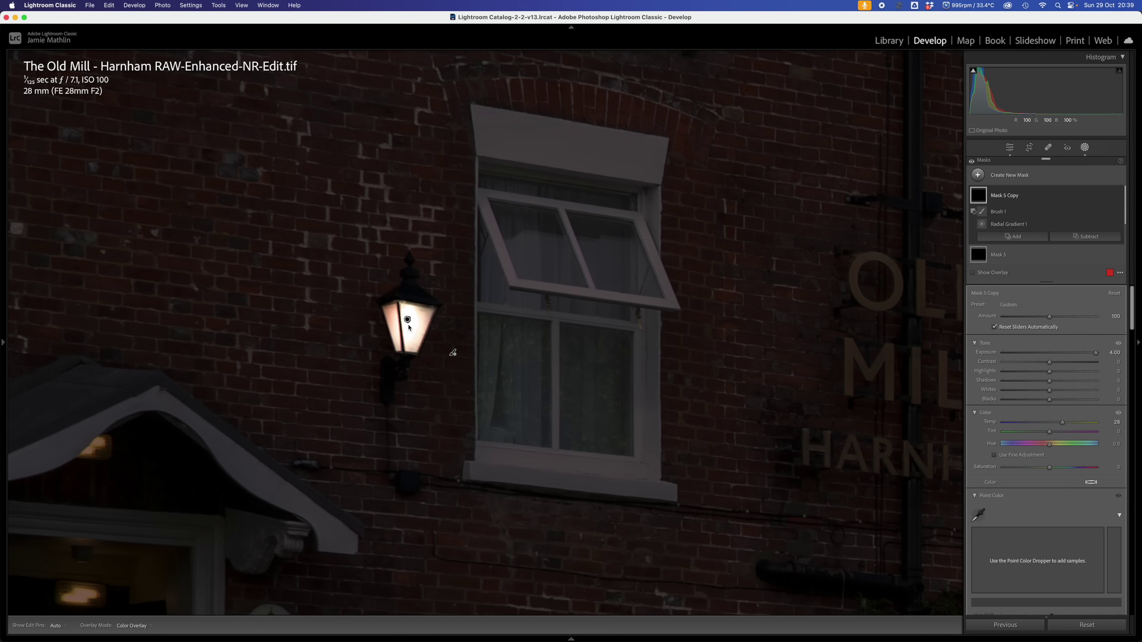
- Shrink the copied mask's radial gradient to a small, narrow oval in the lantern glass to form a bright core
click(401, 335)
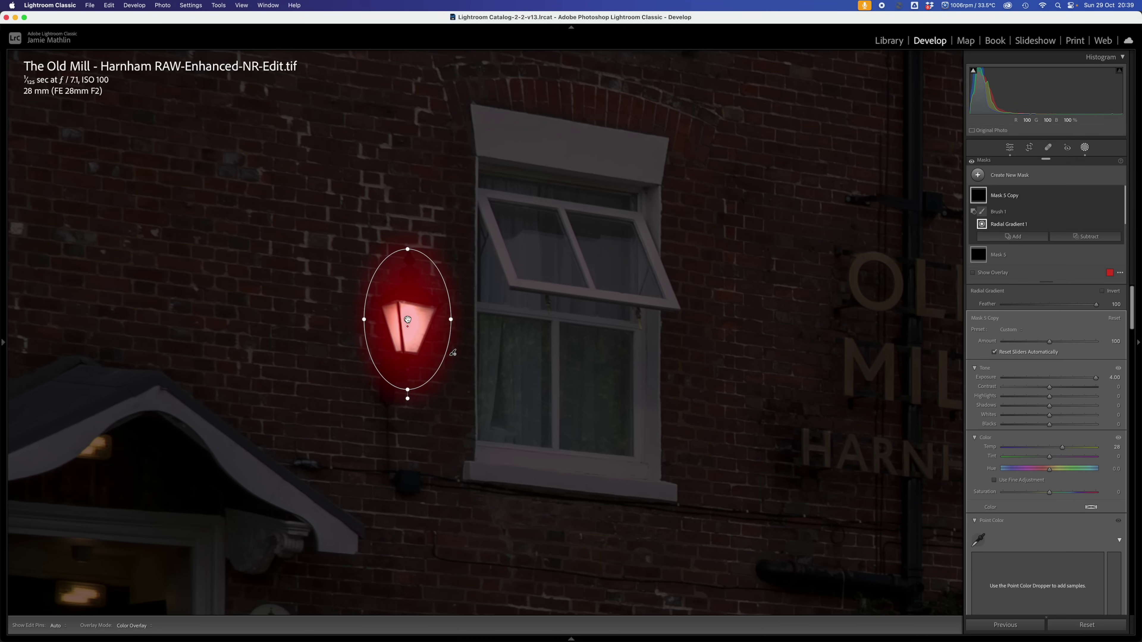
drag(366, 321, 400, 328)
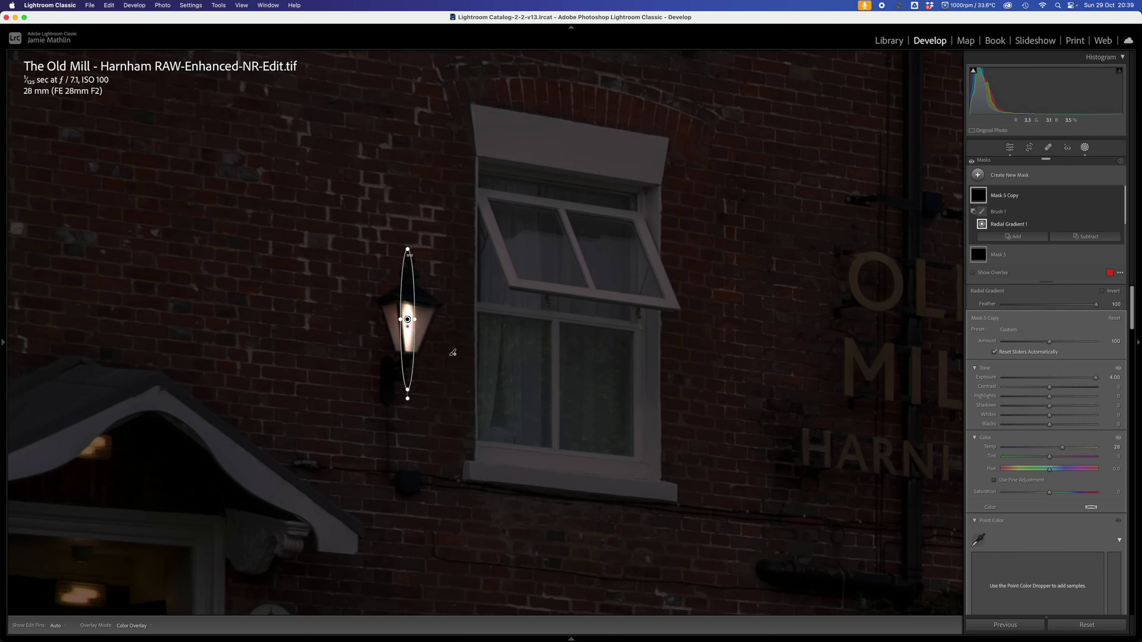
drag(408, 248, 414, 306)
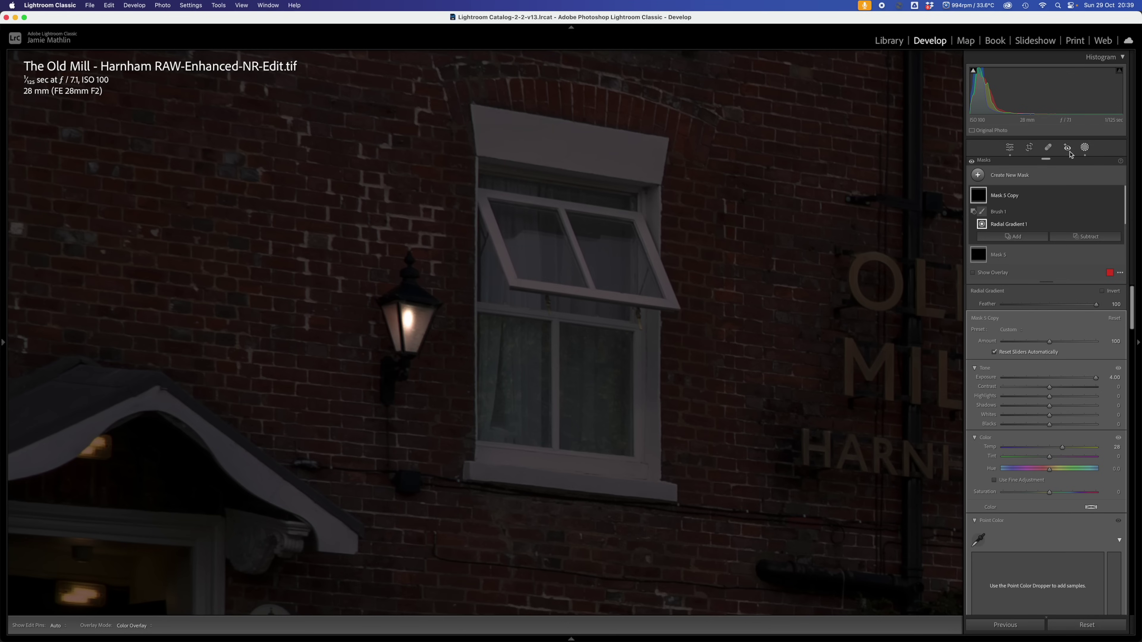
click(1084, 148)
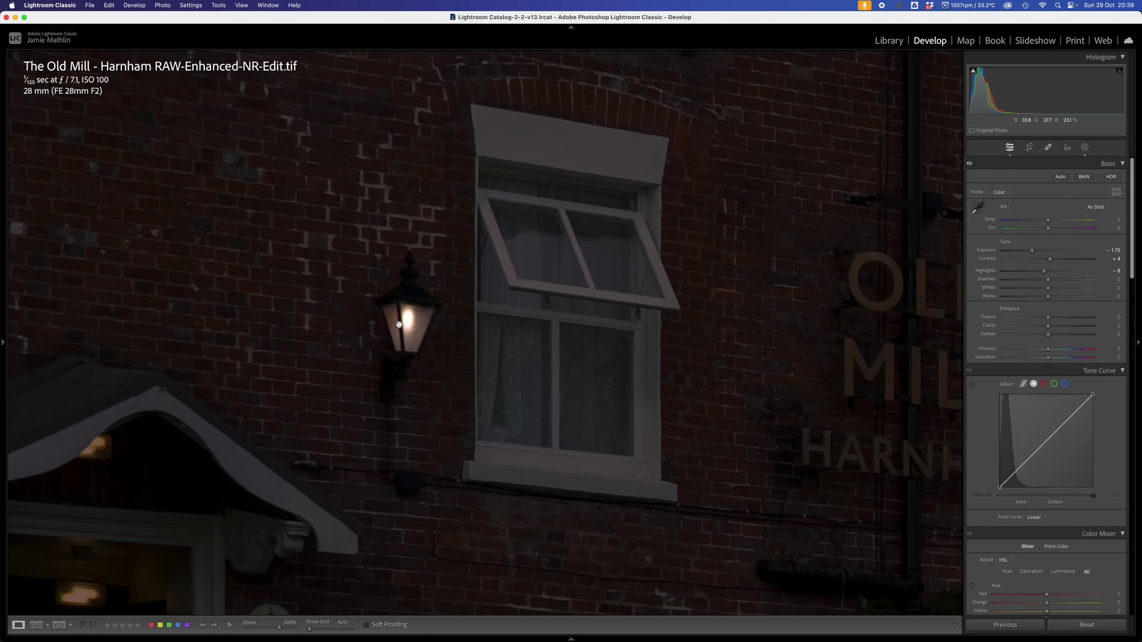
- Create a new mask with a wide radial gradient centred on the lantern, covering the surrounding brickwork and the window
click(1085, 147)
click(1006, 175)
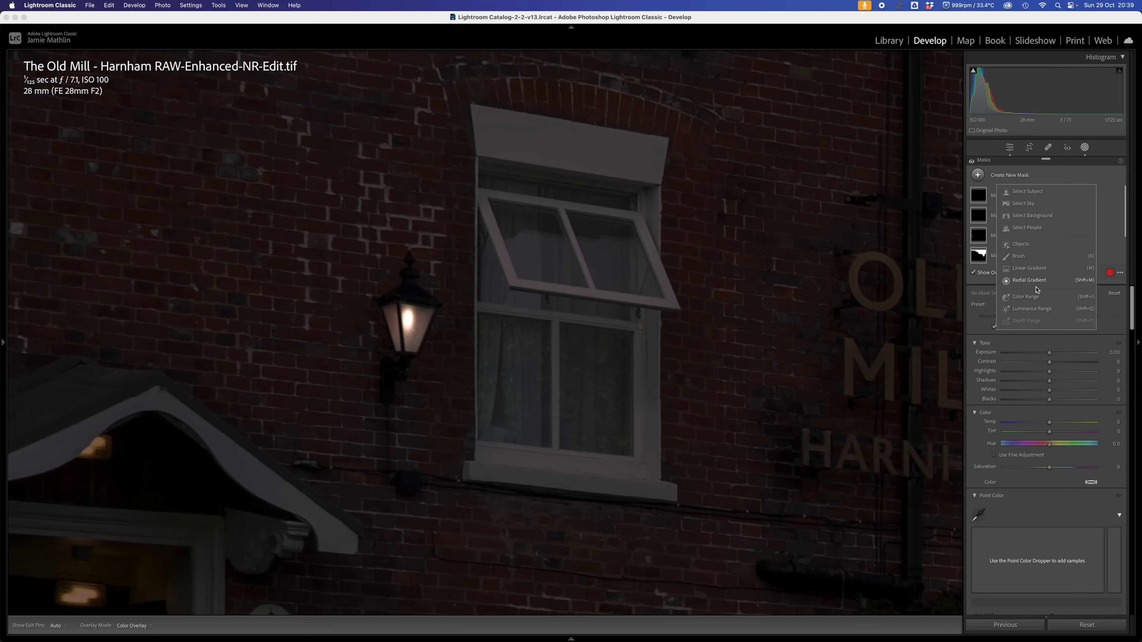
click(1029, 280)
drag(286, 291, 662, 394)
drag(280, 290, 407, 325)
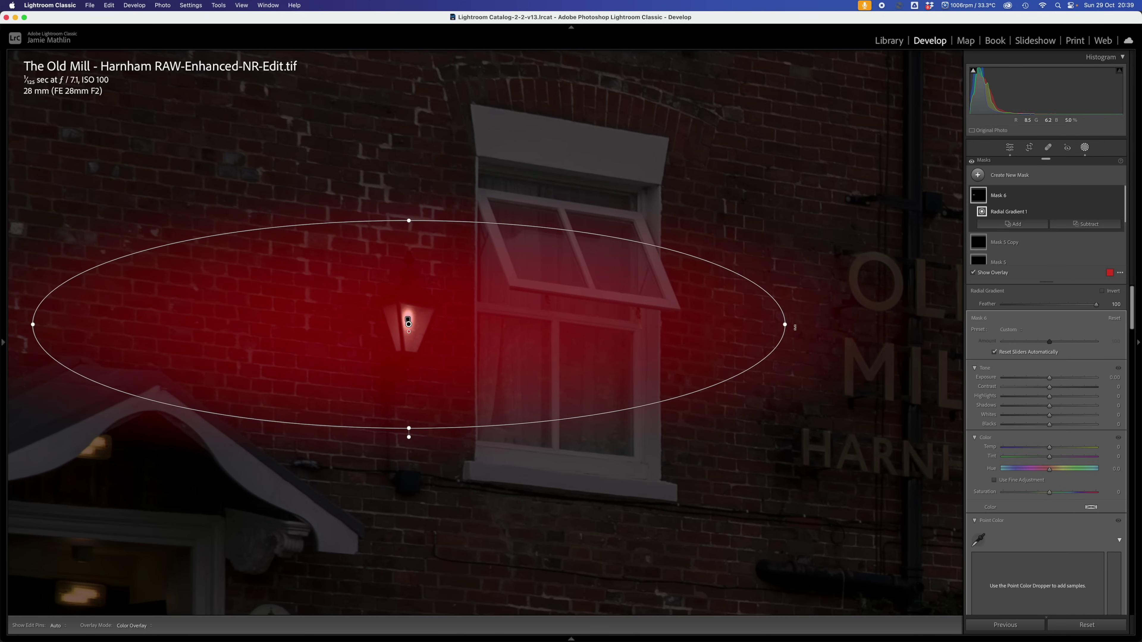
- Tilt the wide radial gradient slightly clockwise, make it taller and narrower, and move it down slightly over the lantern
drag(784, 342, 792, 365)
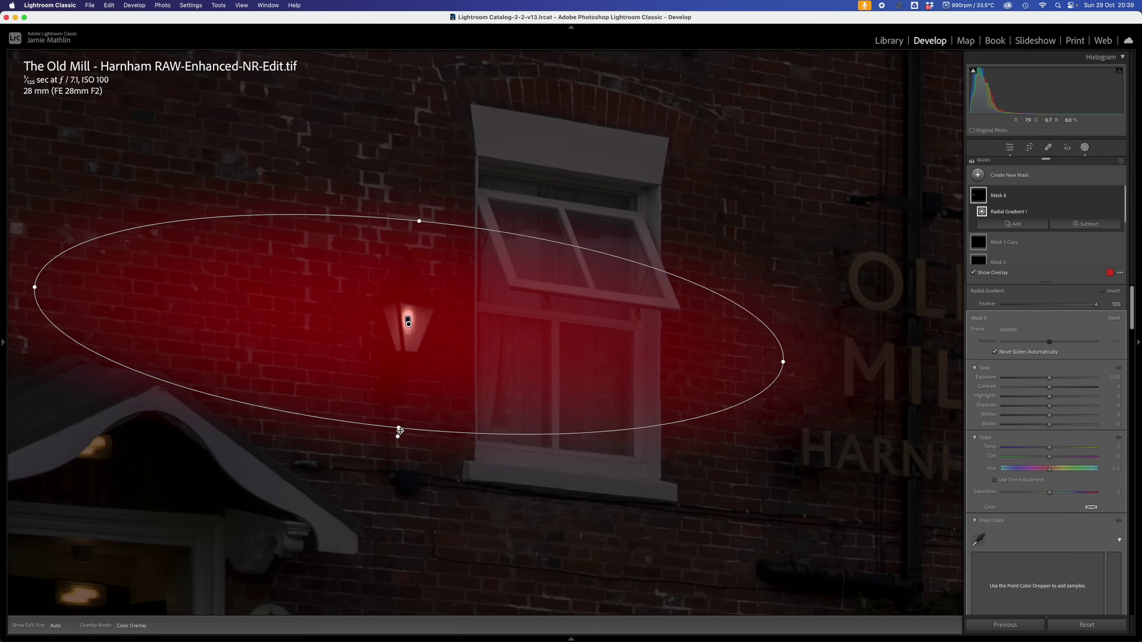
drag(400, 431, 400, 463)
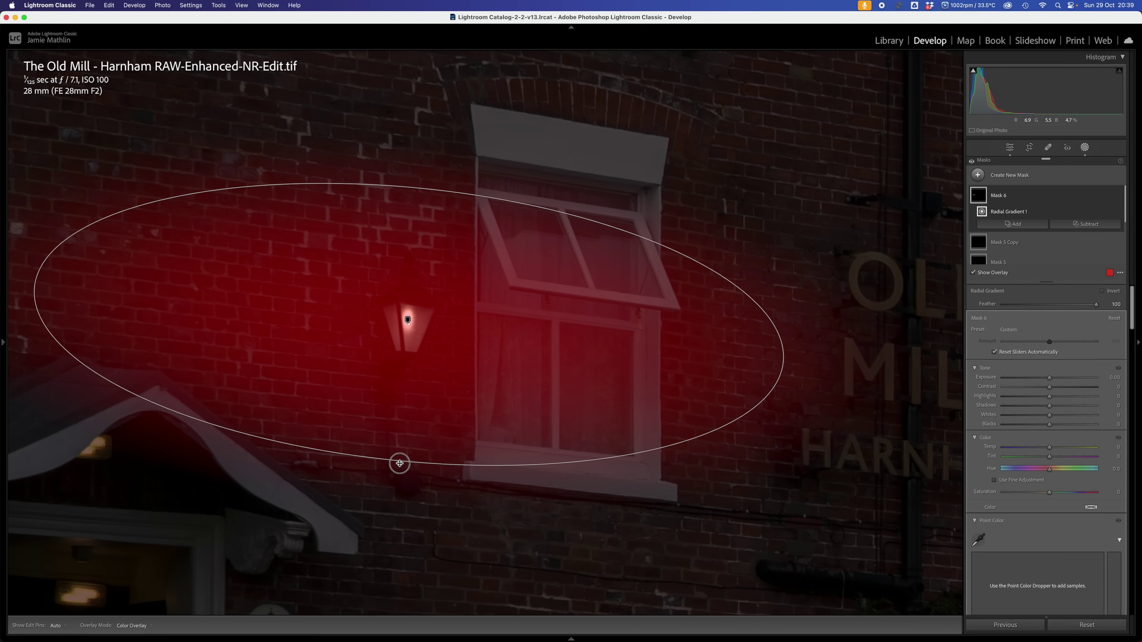
drag(35, 287, 106, 295)
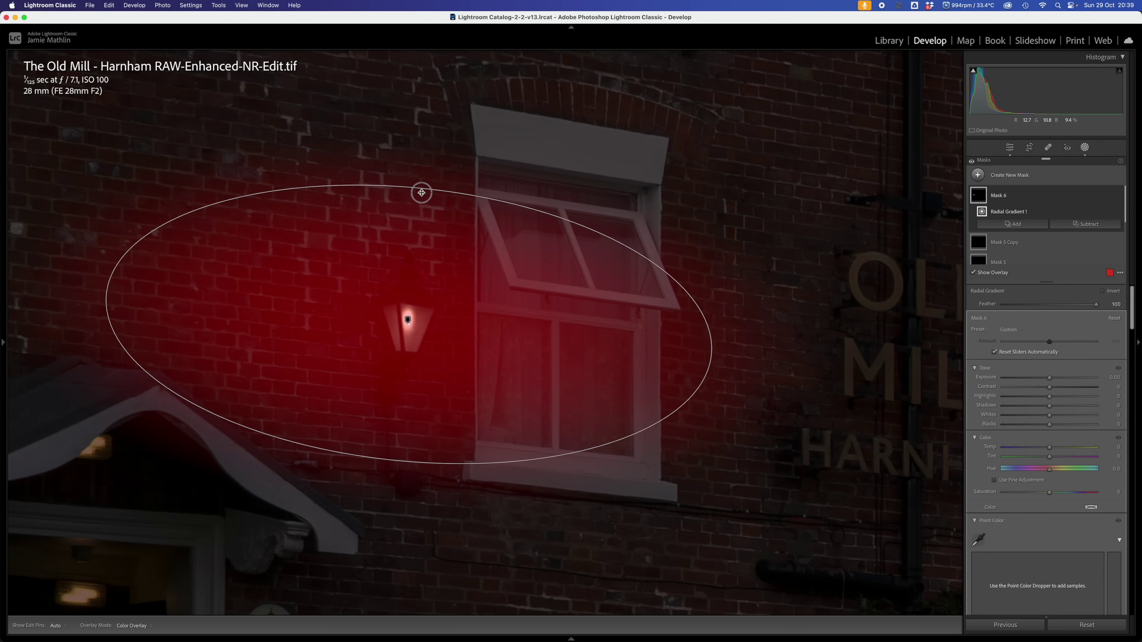
drag(420, 192, 422, 197)
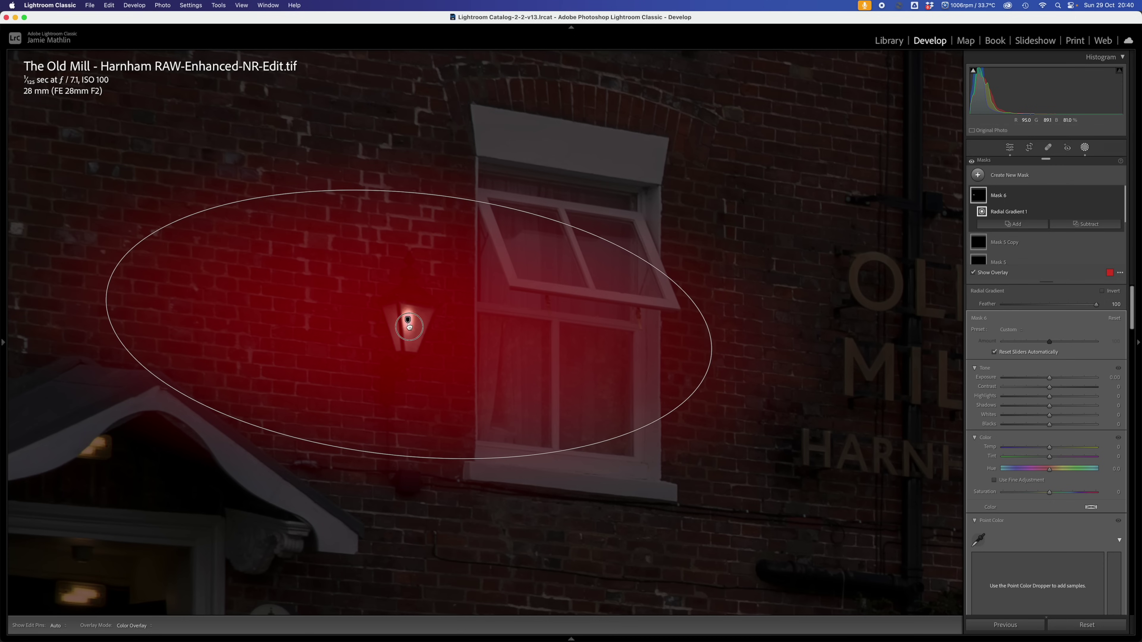
drag(407, 325, 407, 344)
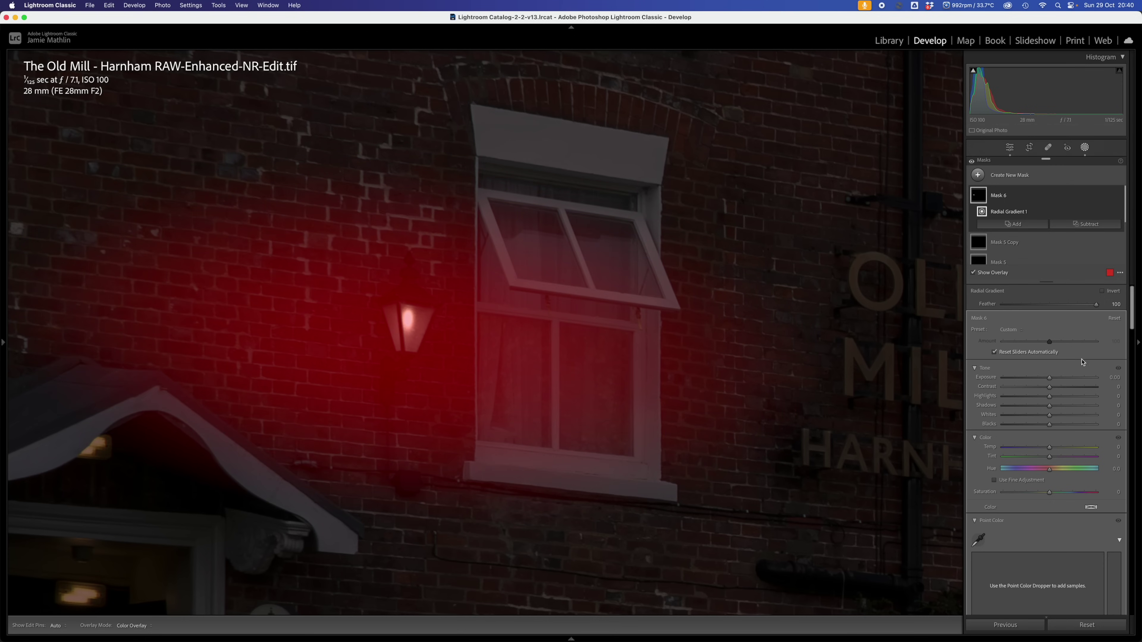
- Brighten and warm the wall glow in Mask 6 with Exposure at about 2.7 and Temp at 27
drag(1049, 378, 1084, 386)
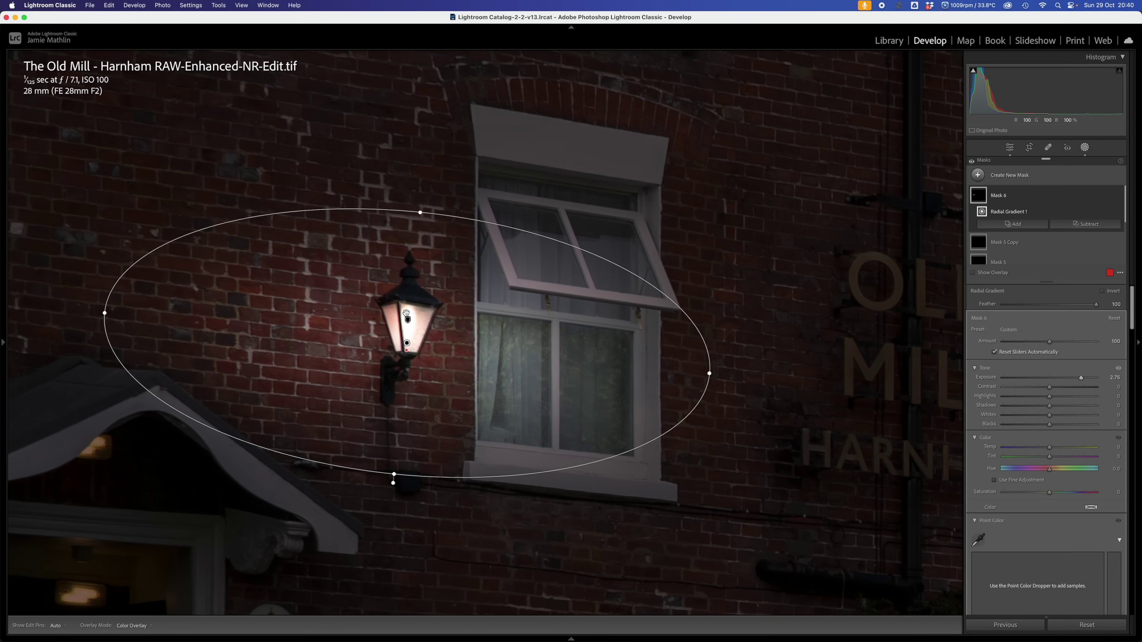
drag(1061, 448, 1063, 449)
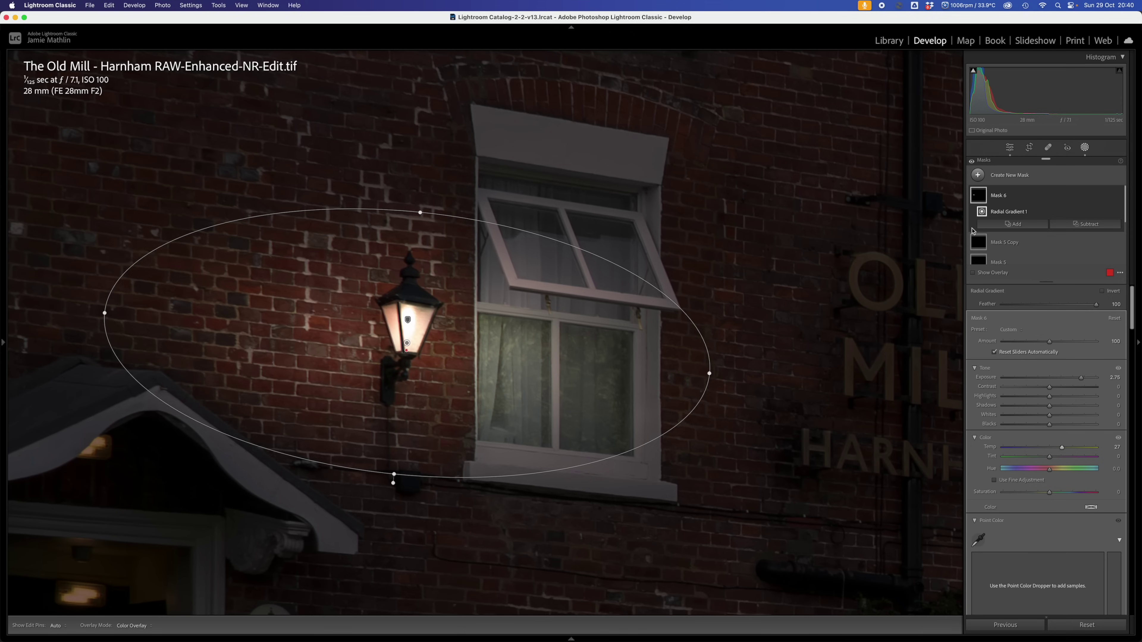
- Reduce the Exposure of the lantern glass in Mask 5 to about 2.1
click(981, 260)
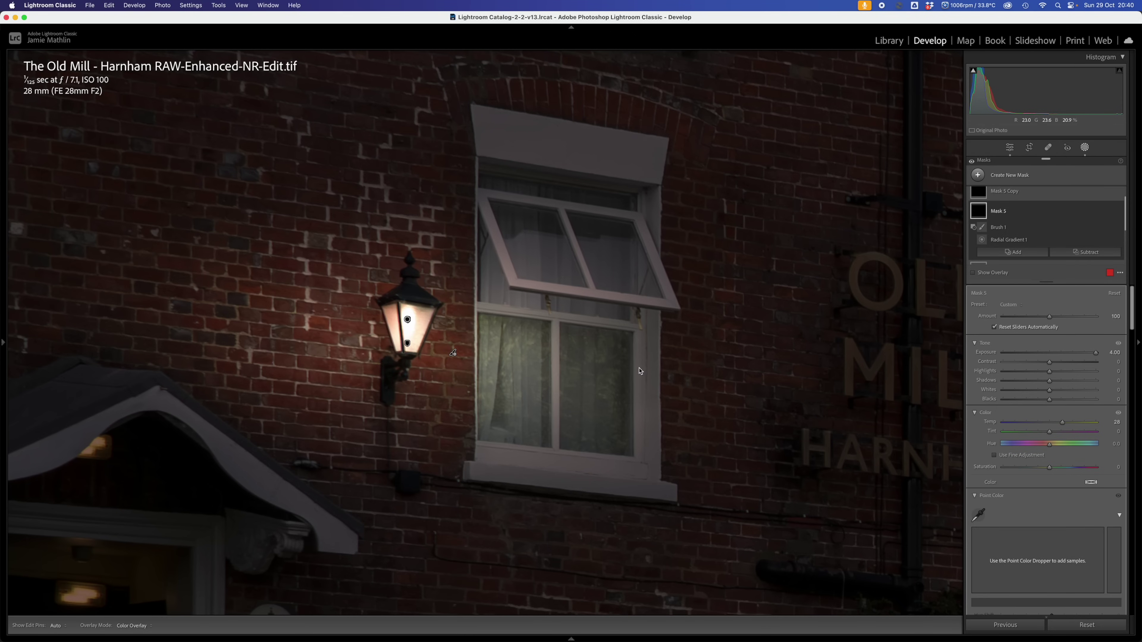
click(1074, 353)
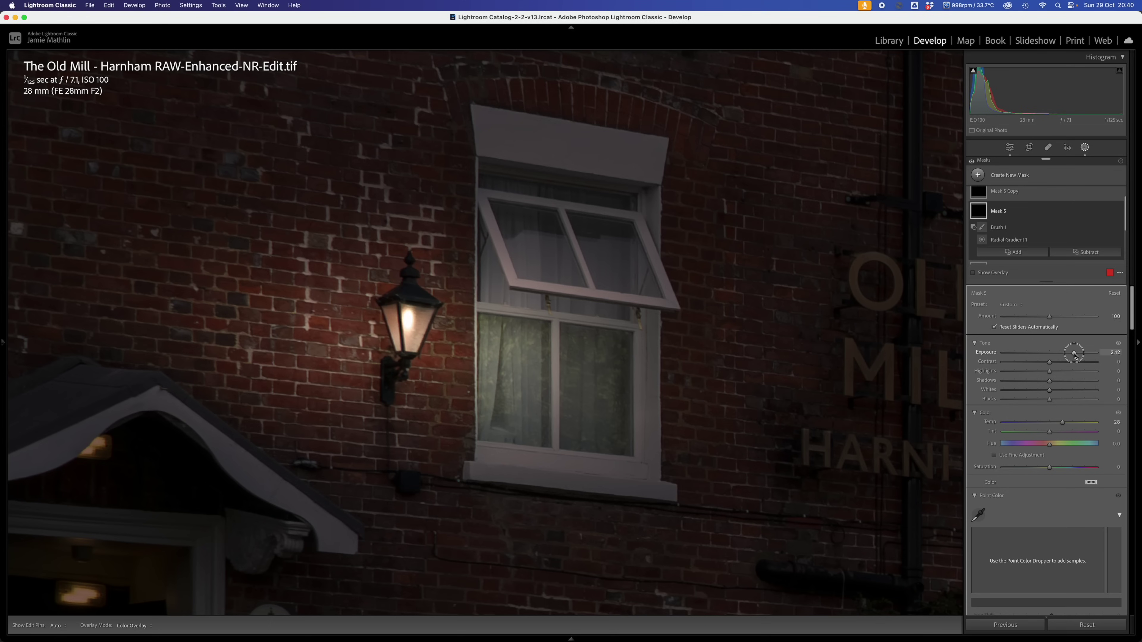
drag(1074, 355, 1074, 355)
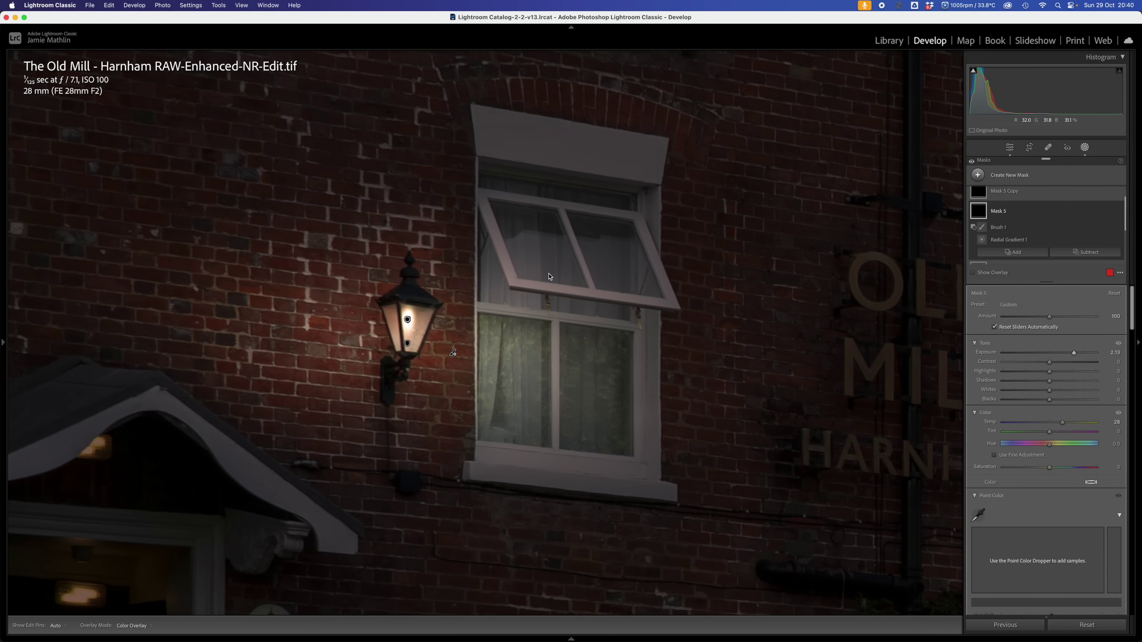
- Subtract a brush from Mask 6 and set its Size to 10 and Feather to 65
click(1019, 197)
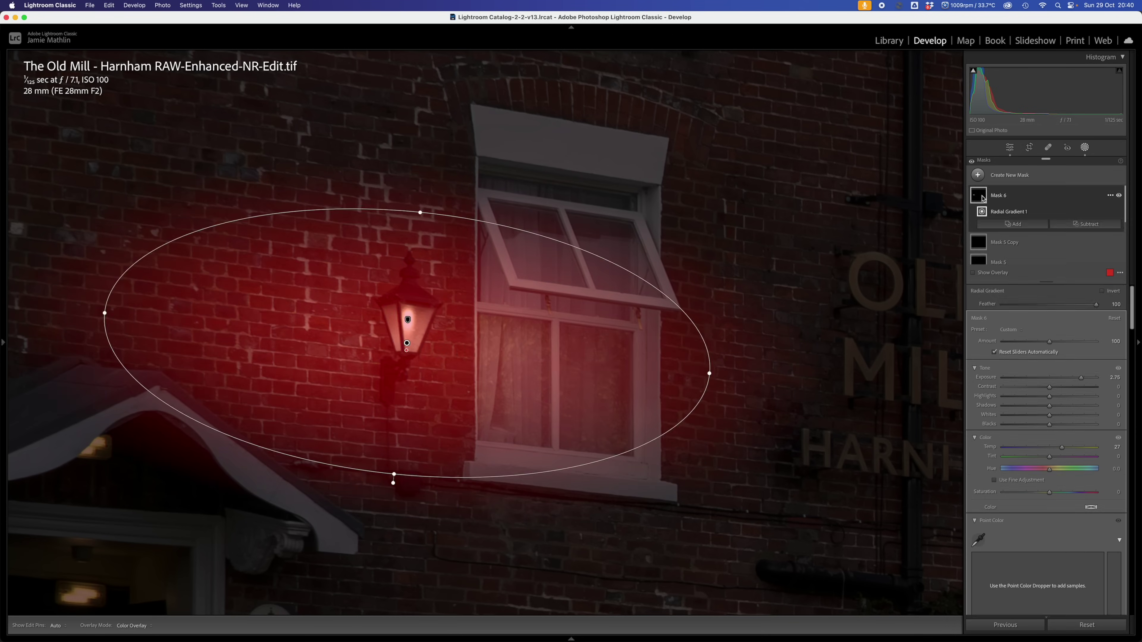
click(1085, 224)
click(1069, 309)
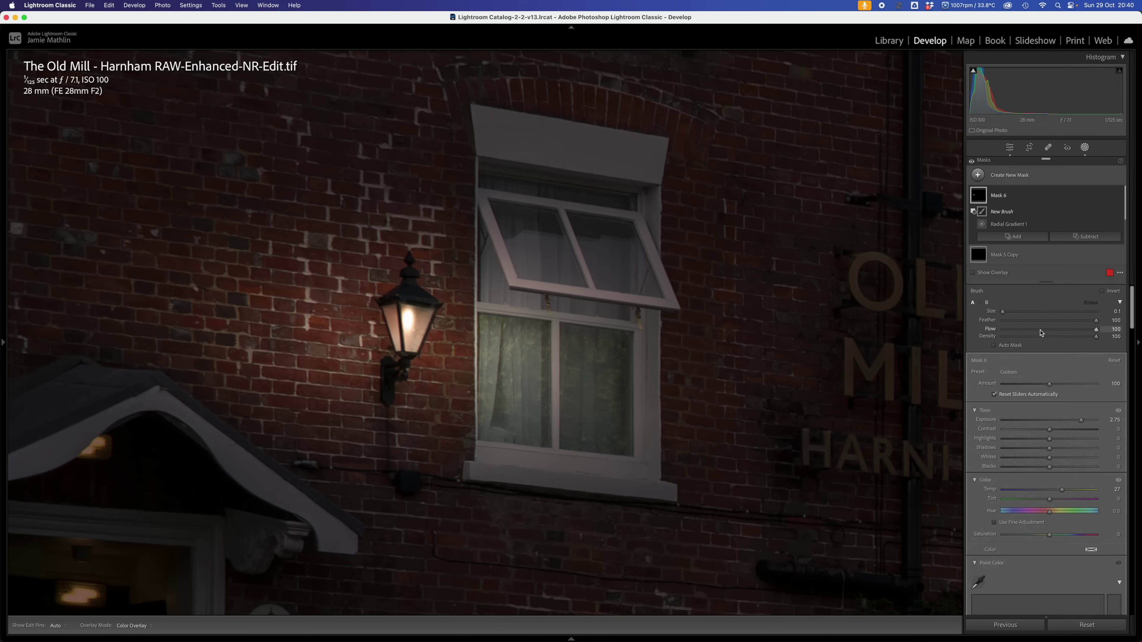
drag(1065, 321, 1064, 322)
scroll(374, 266, up, 9)
- Paint with the subtracting brush to remove the wall glow around and above the lantern's cap
click(380, 277)
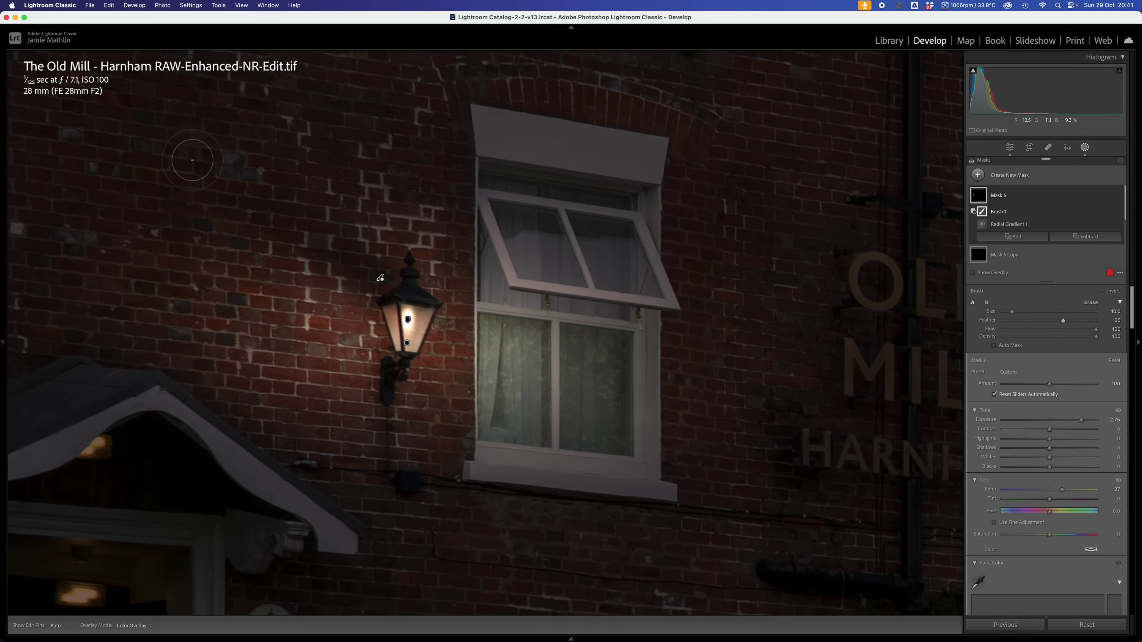
key(h)
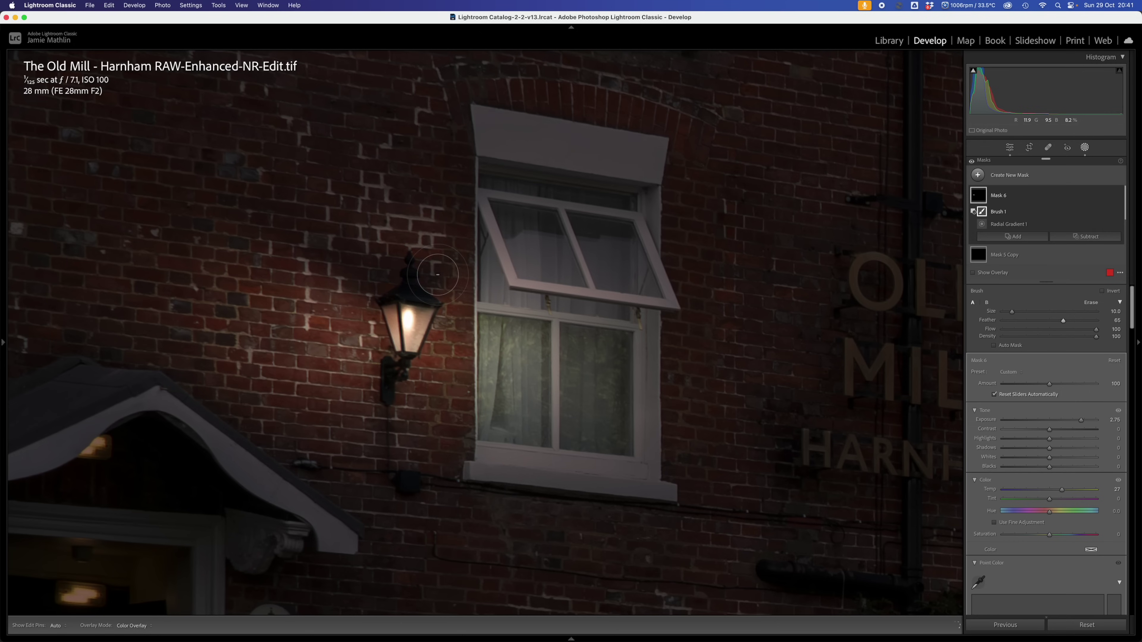
key(h)
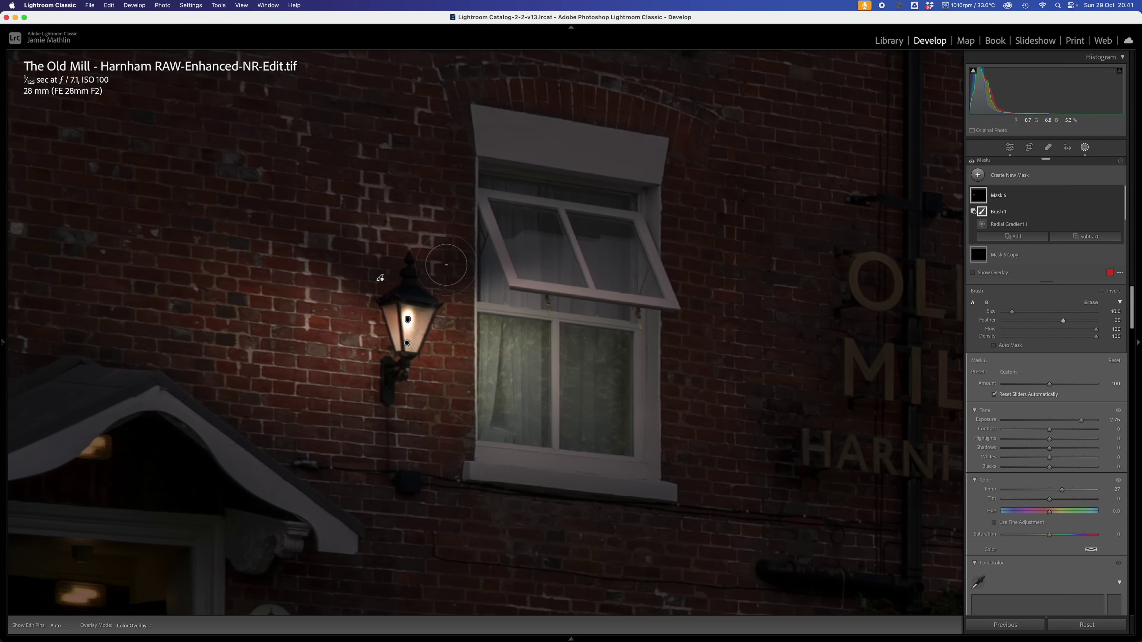
key(h)
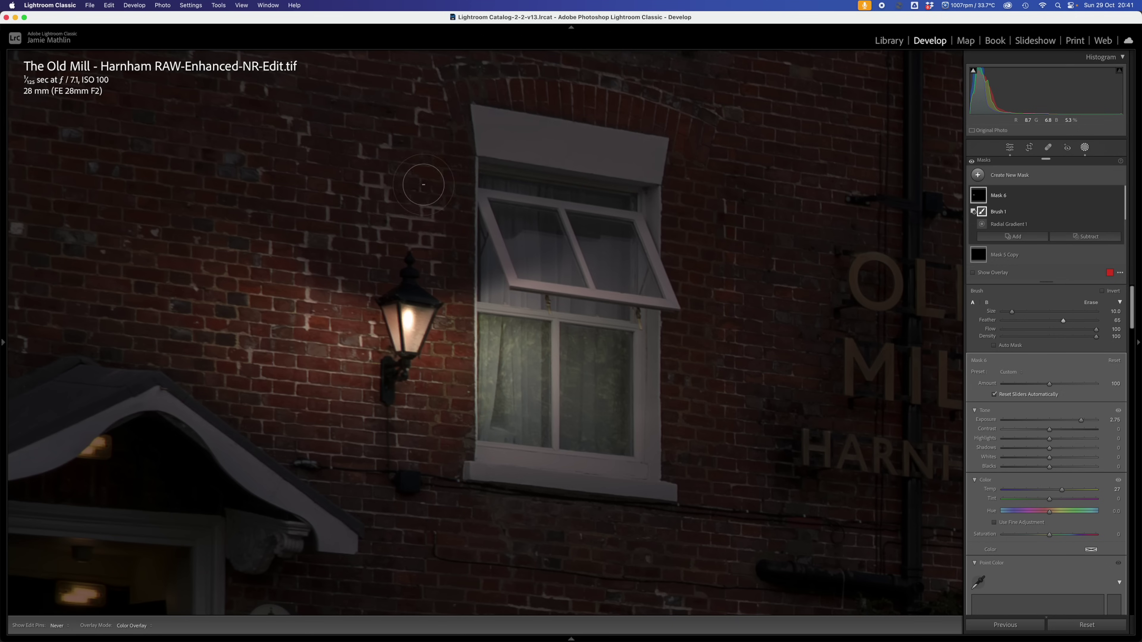
key(h)
key(h)
key(h)
- Lower the subtracting brush's Flow to 50 and soften the upper edge of the glow on the brickwork
click(1050, 332)
key(h)
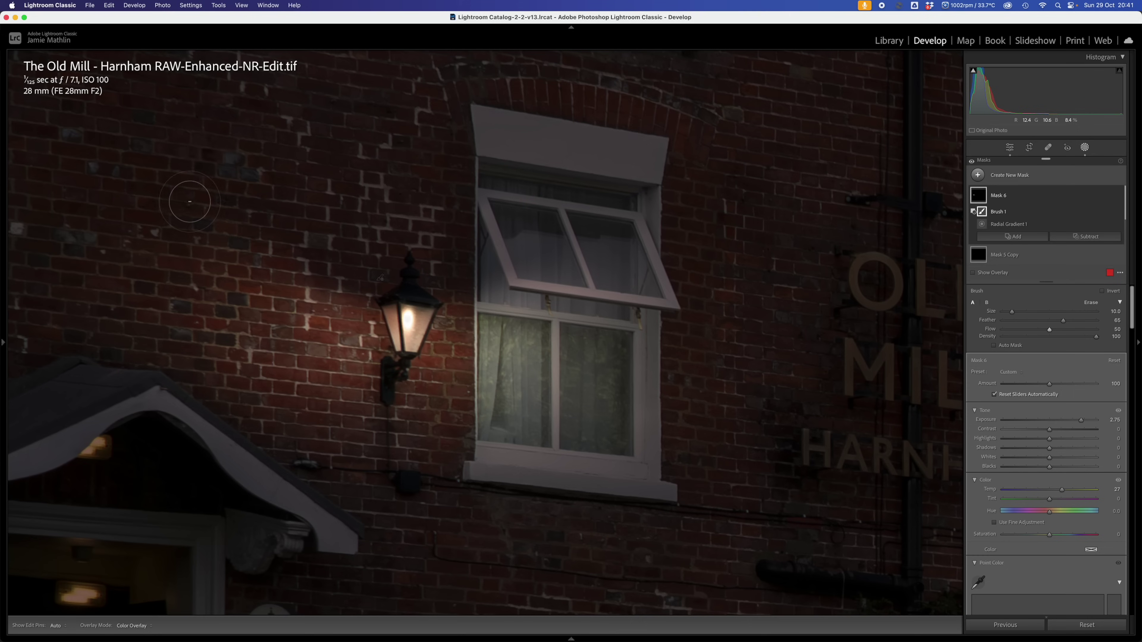
key(h)
- Dim the glow on the window's frame and panes with the subtracting brush, using sizes 5 and 11
key(bracketleft)
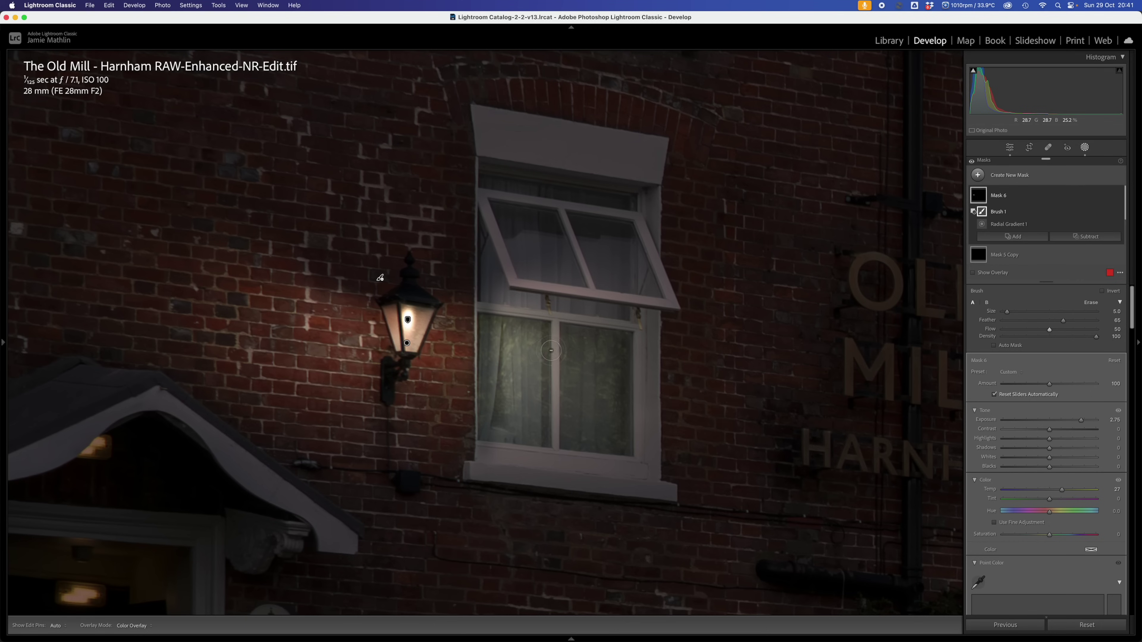
key(h)
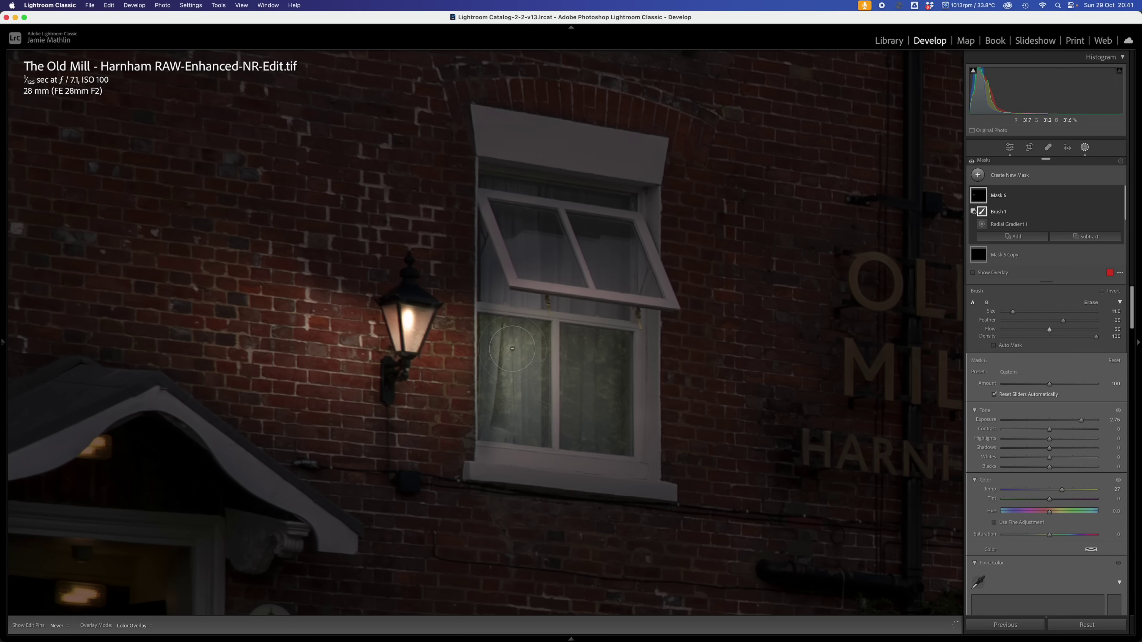
scroll(549, 414, up, 6)
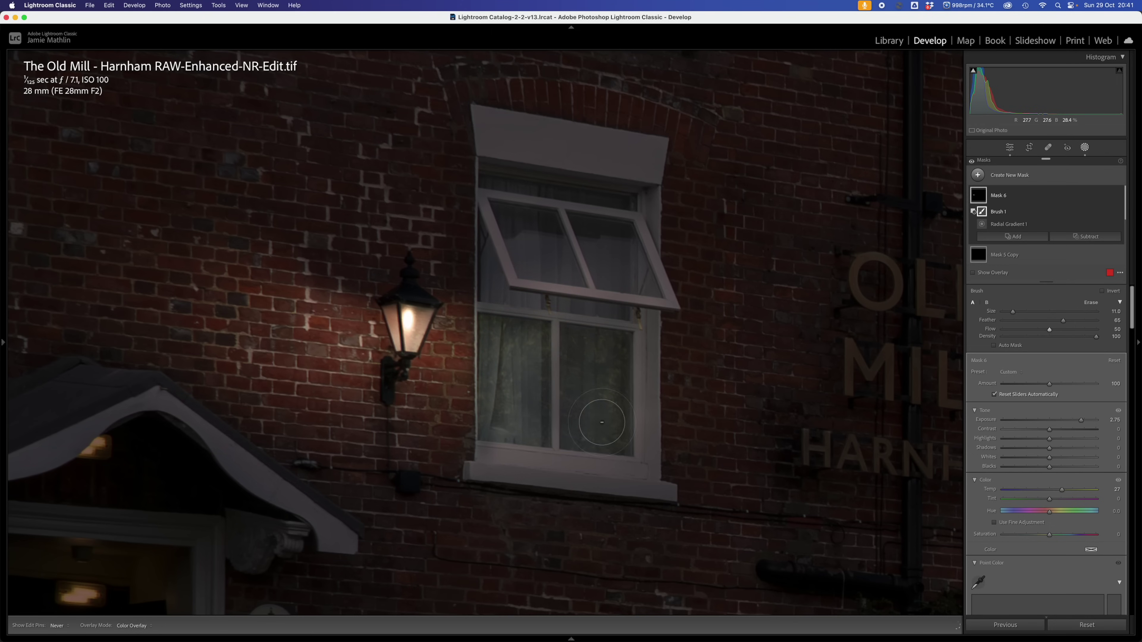
key(h)
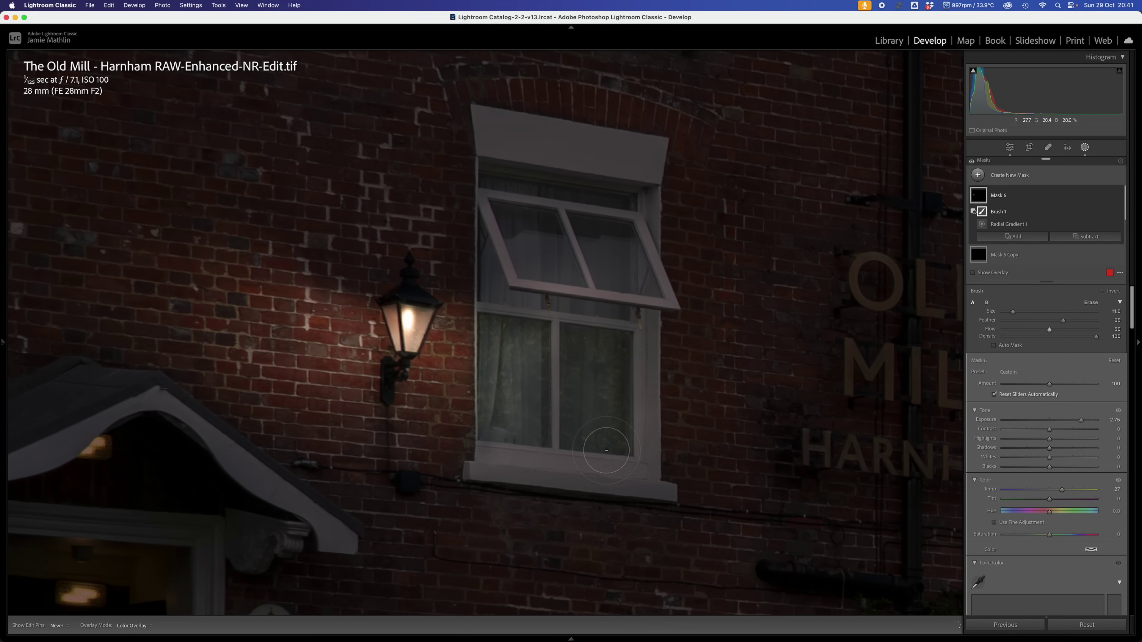
key(h)
- Zoom out and close the masking tools to examine the lantern's glow against the rest of the building
drag(359, 397, 339, 148)
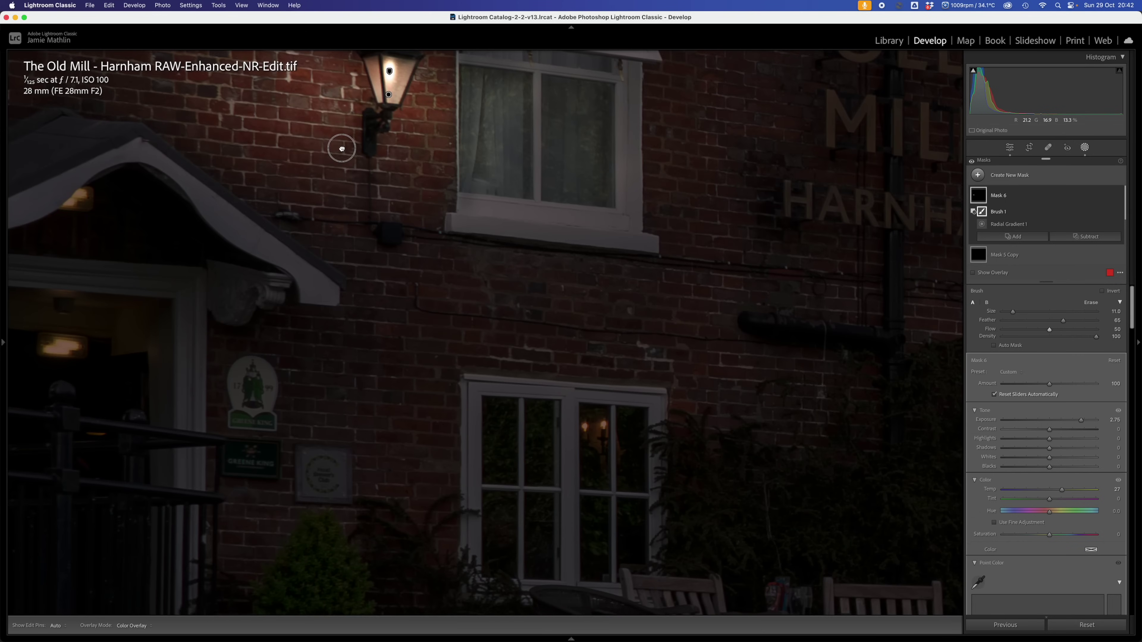
mouse_move(2, 346)
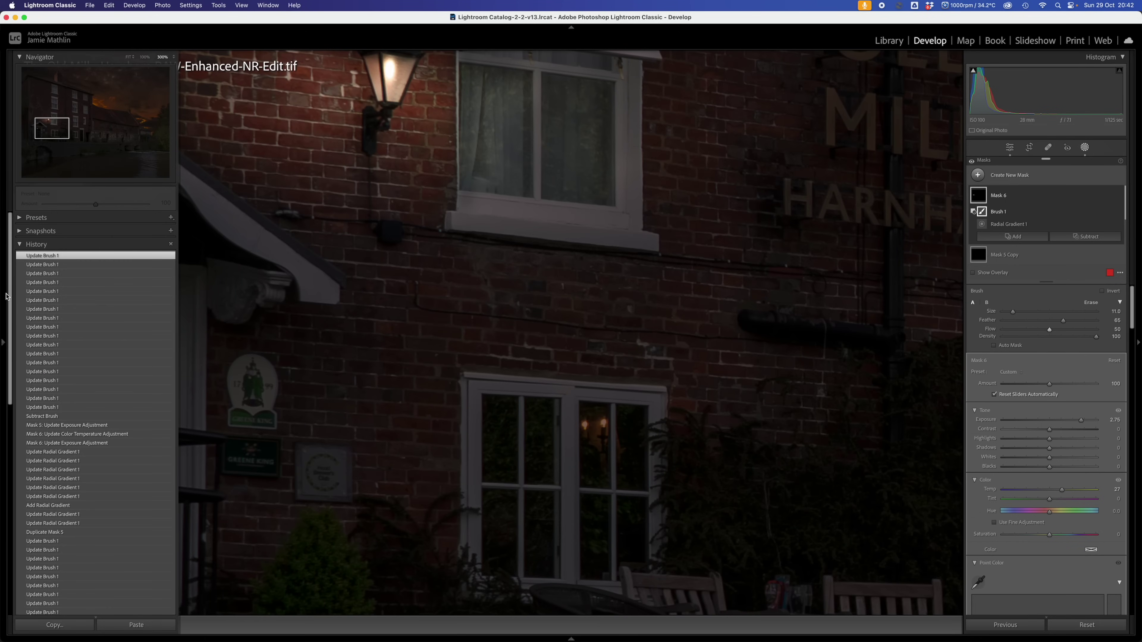
click(129, 57)
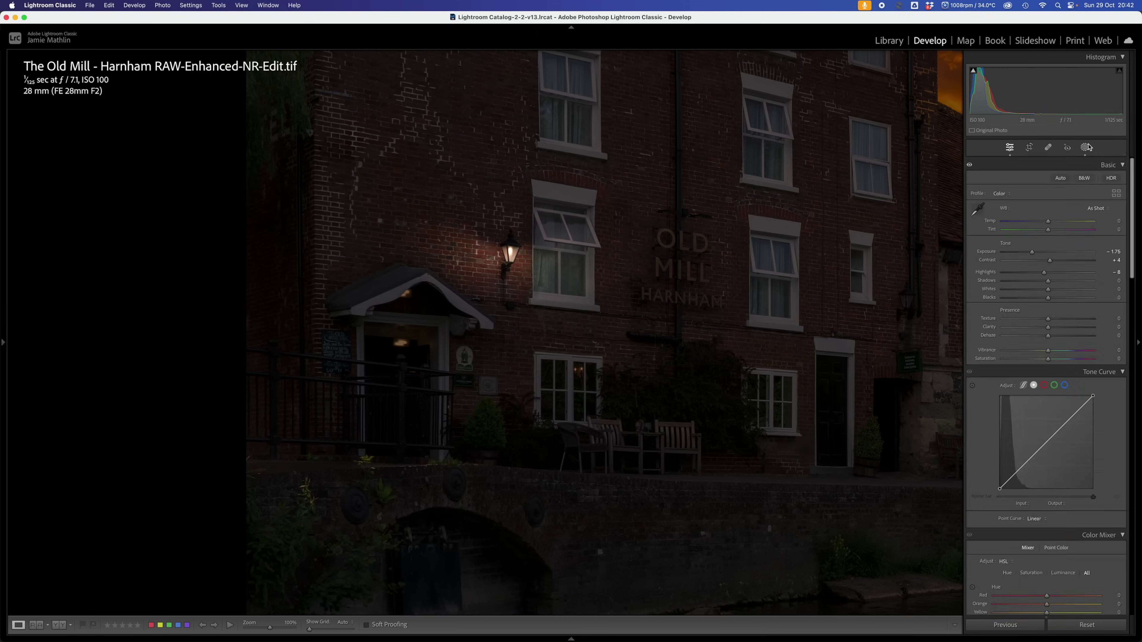
key(shift+w)
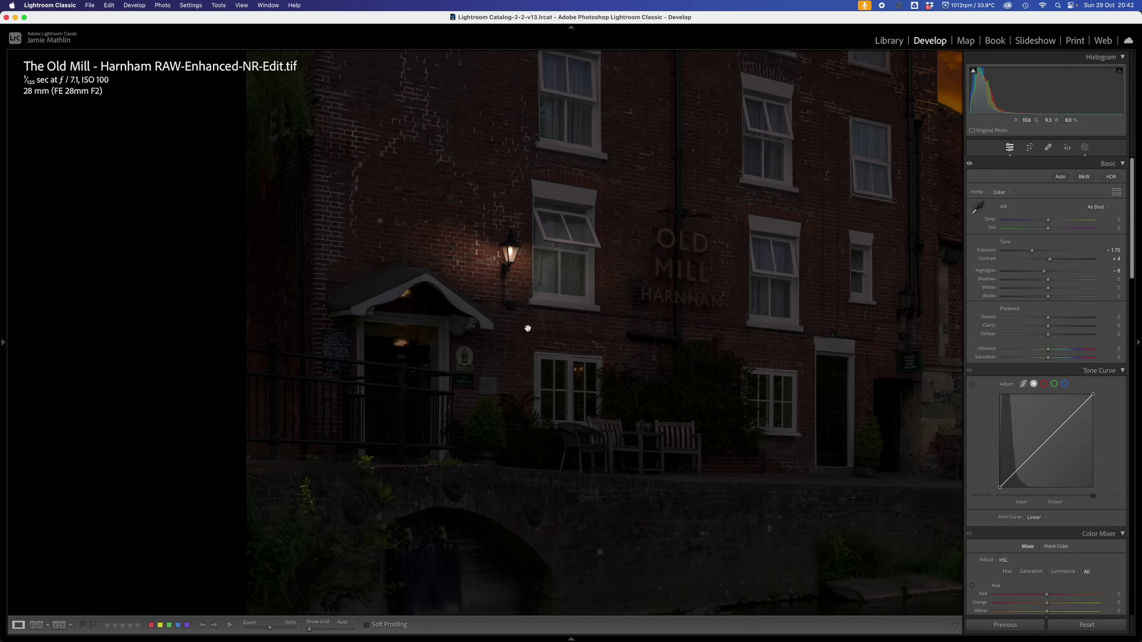
- Add a brush with Feather 100 to the lit lantern's Mask 6 and paint light on the wall below the lantern
click(1086, 149)
click(983, 197)
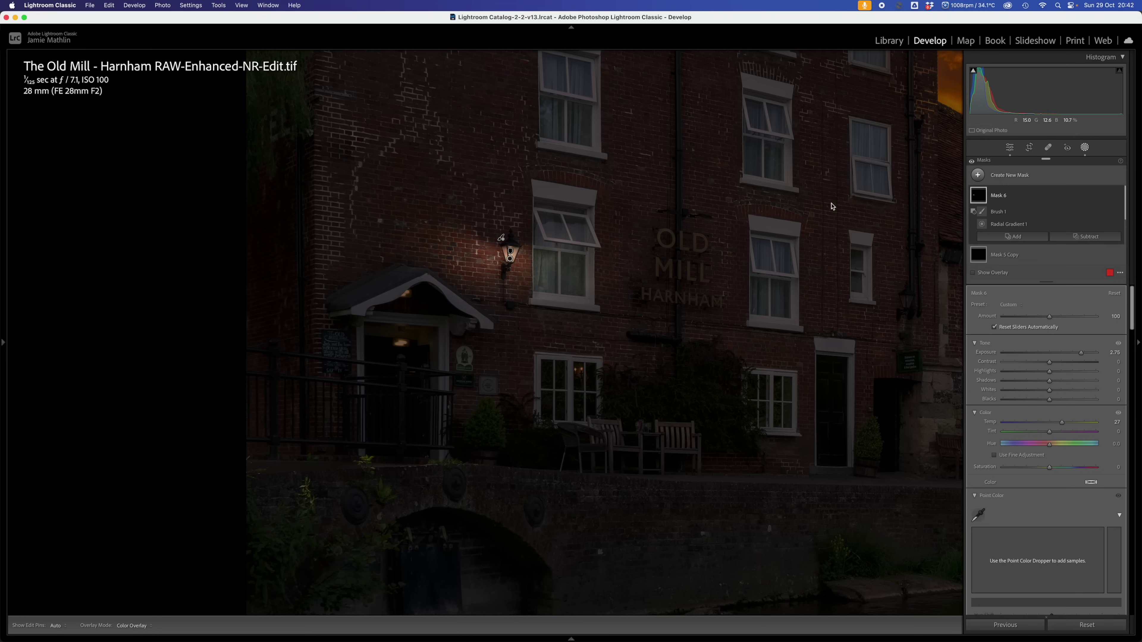
click(1000, 212)
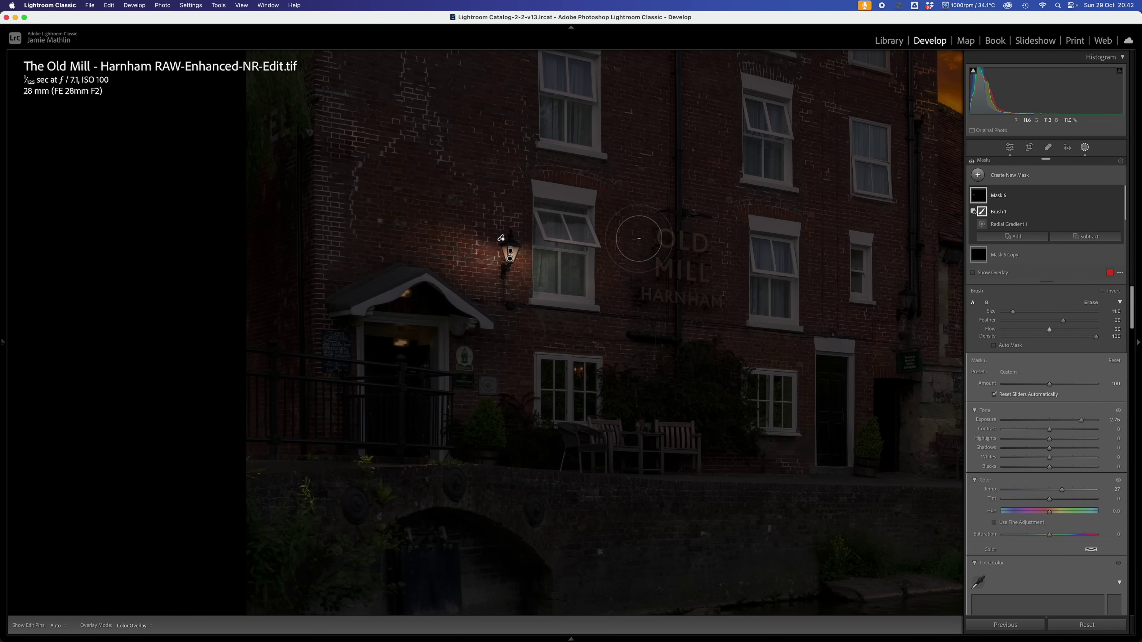
click(1030, 237)
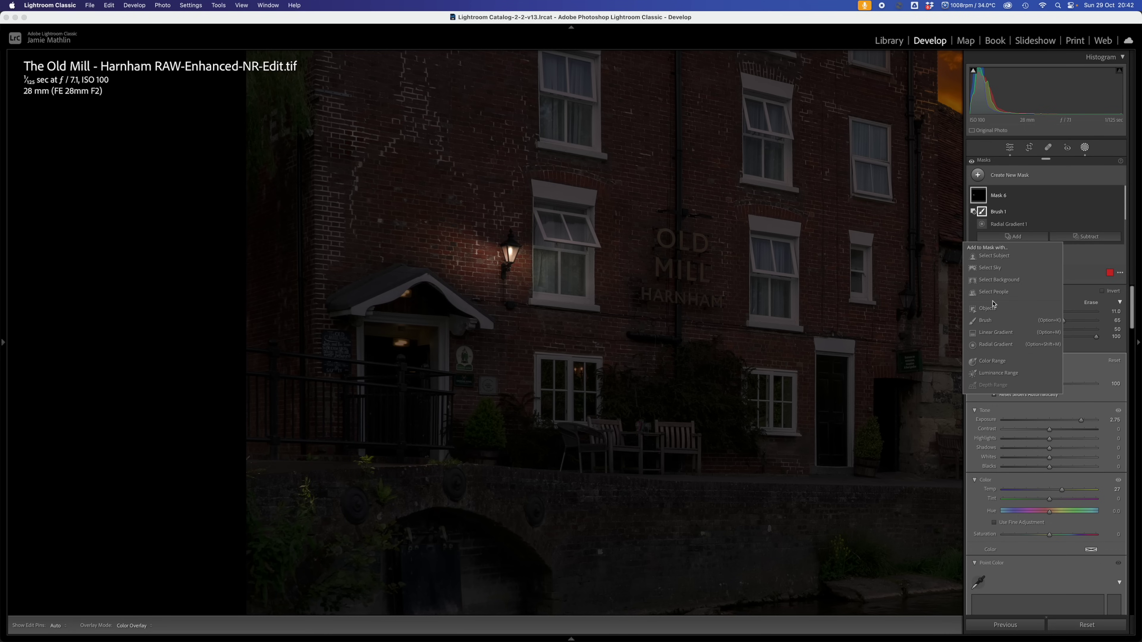
click(986, 320)
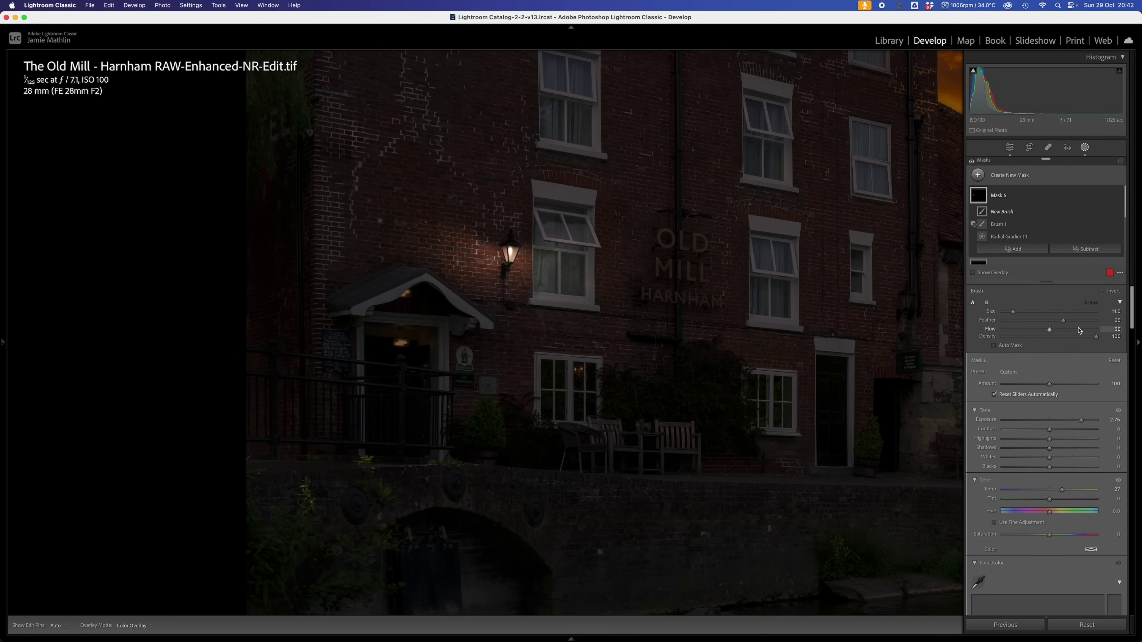
drag(1062, 321, 1120, 320)
key(h)
key(alt)
mouse_move(502, 377)
mouse_down()
mouse_move(529, 313)
mouse_move(507, 296)
mouse_up()
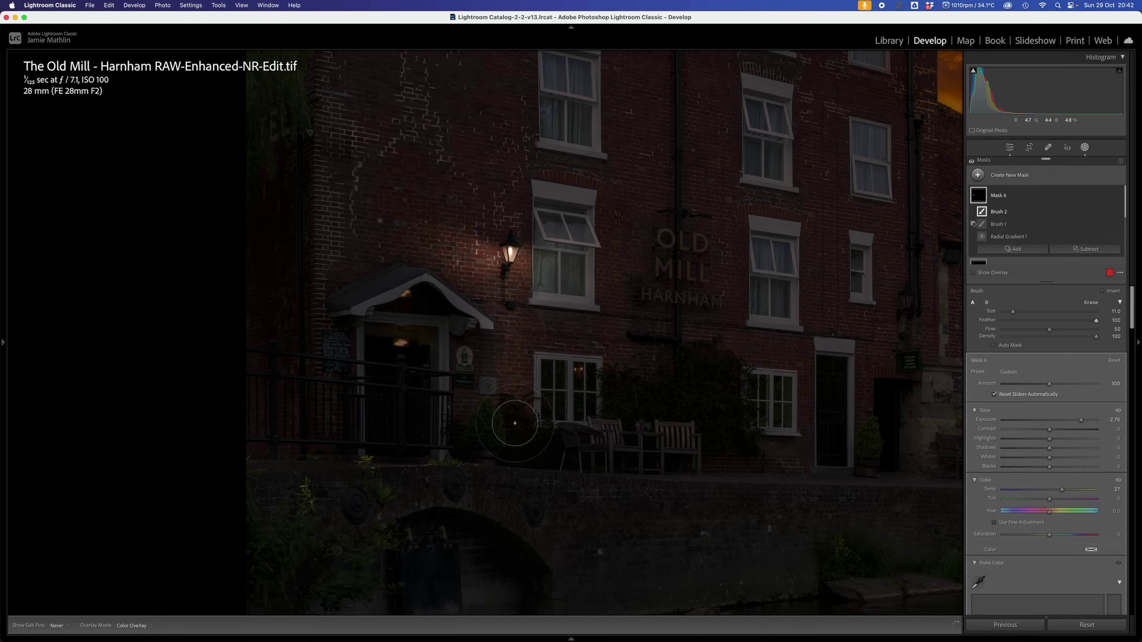
- Undo the last brush stroke, lower the brush's Flow to 30 and its size to 5, and softly light the area beside the doorway
key(h)
key(h)
key(h)
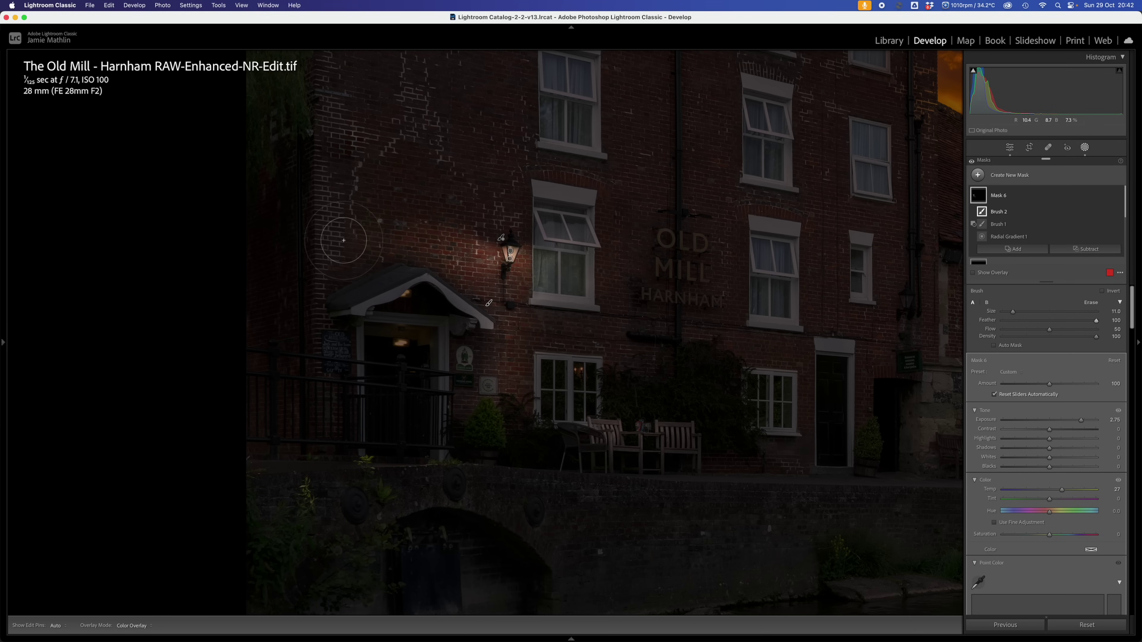
key(super+z)
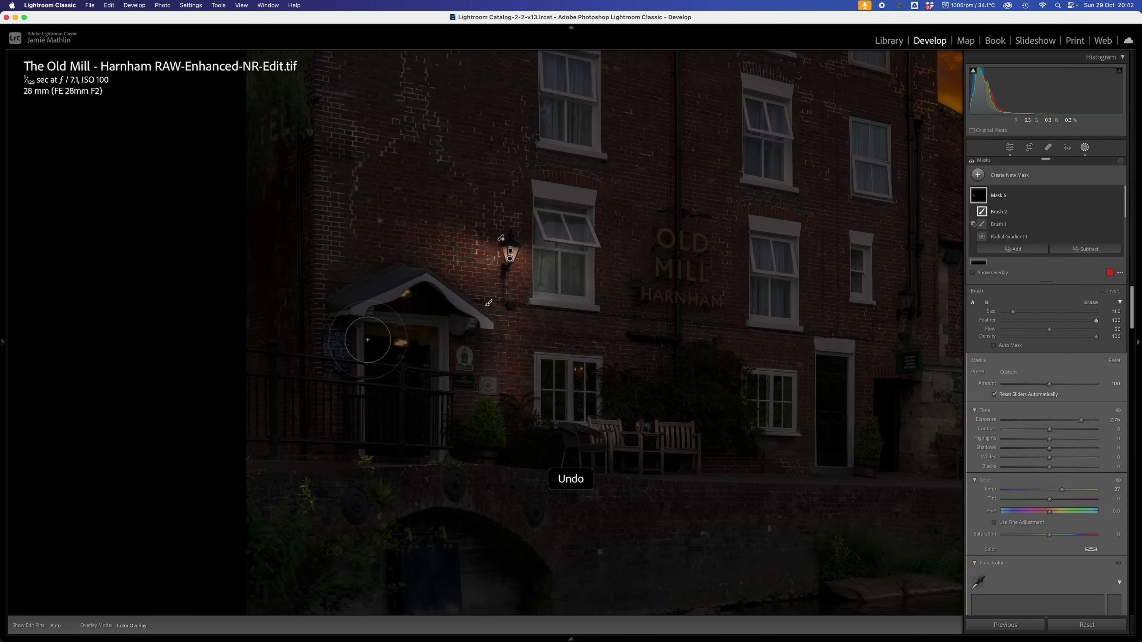
click(1033, 329)
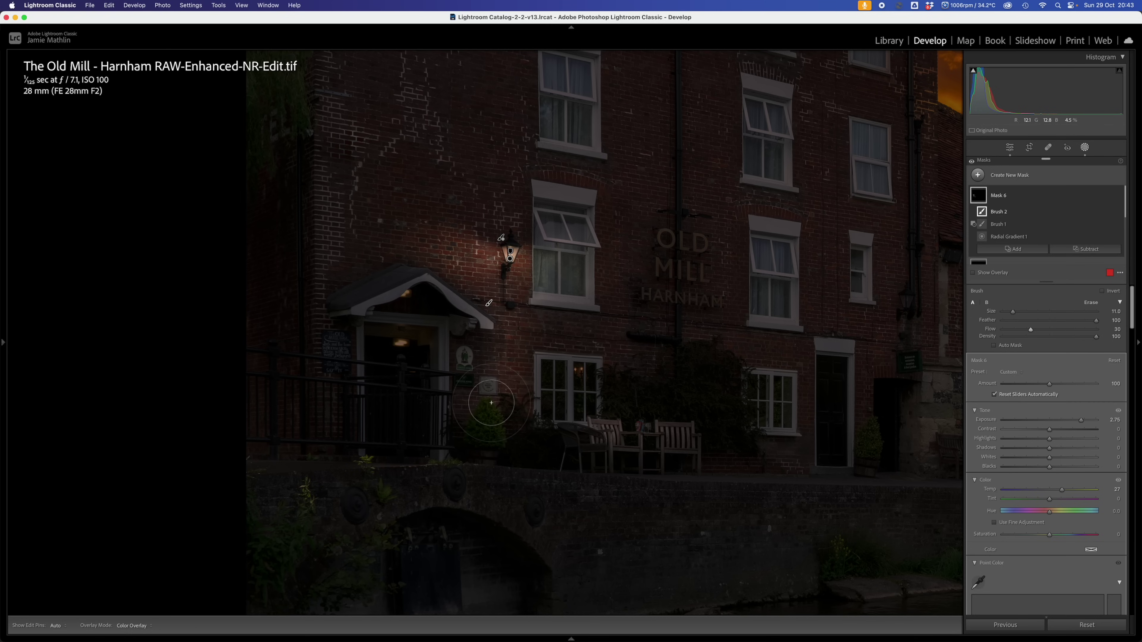
scroll(492, 403, down, 3)
scroll(491, 407, down, 3)
key(h)
- Create a tall radial gradient mask over the entrance doorway and porch, and raise its Exposure to 2.51
click(1001, 178)
click(1017, 276)
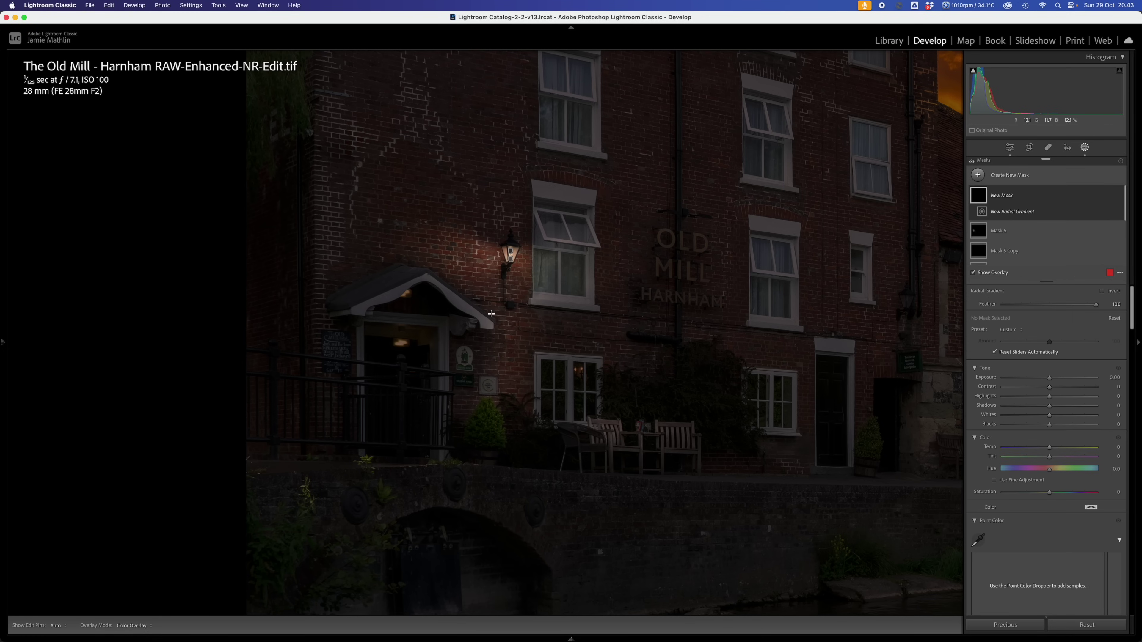
drag(394, 327, 446, 404)
drag(394, 327, 402, 346)
drag(403, 267, 402, 223)
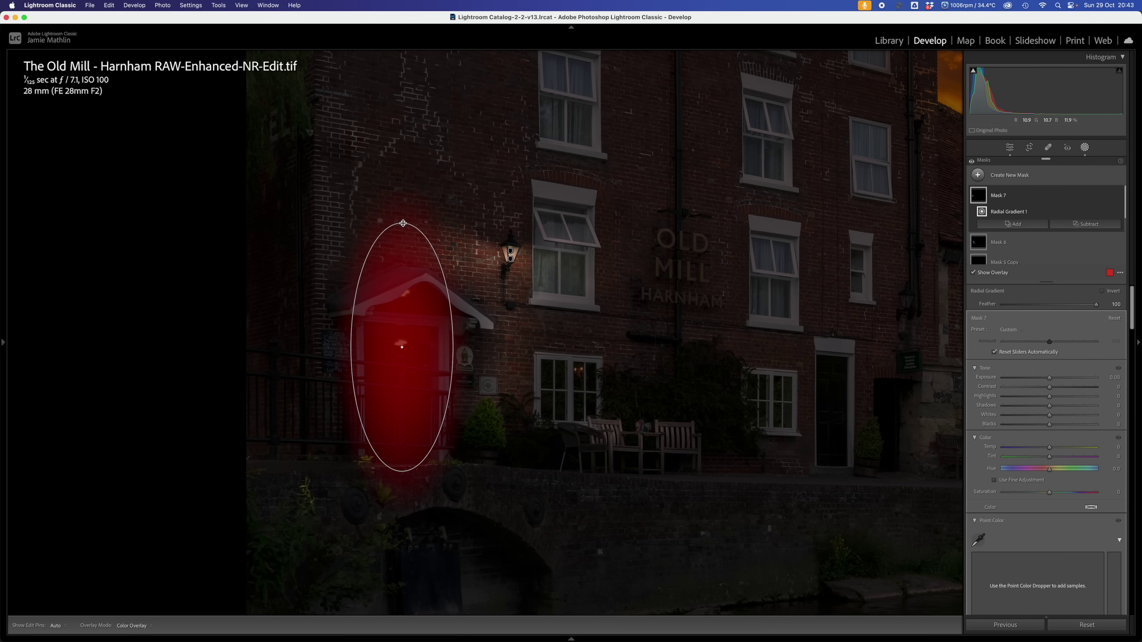
drag(349, 348, 343, 349)
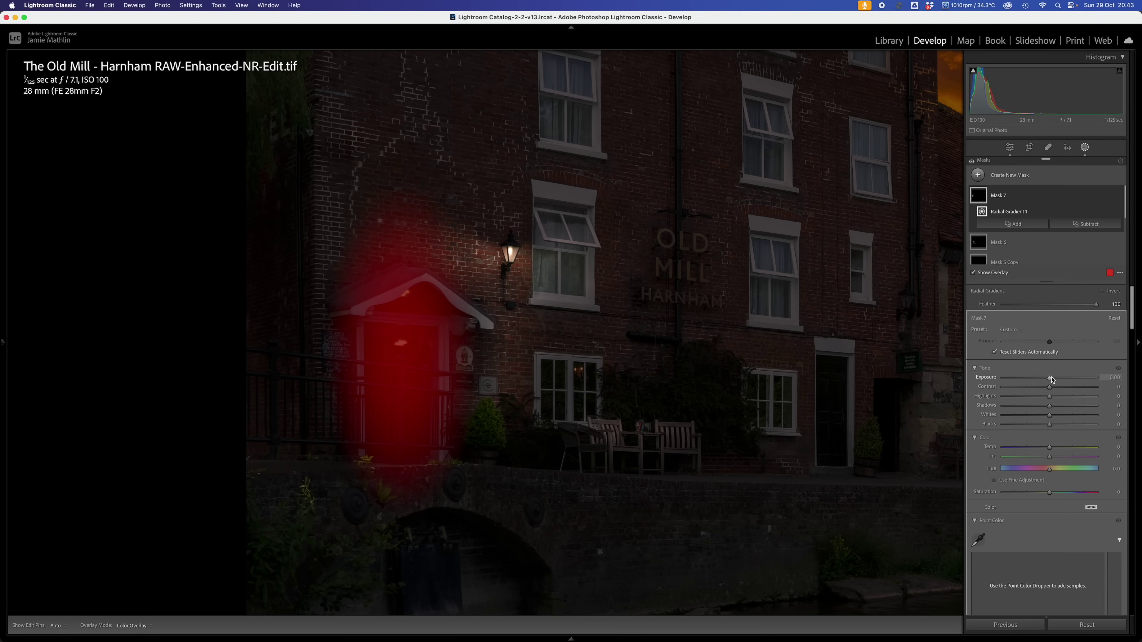
drag(1052, 379, 1077, 380)
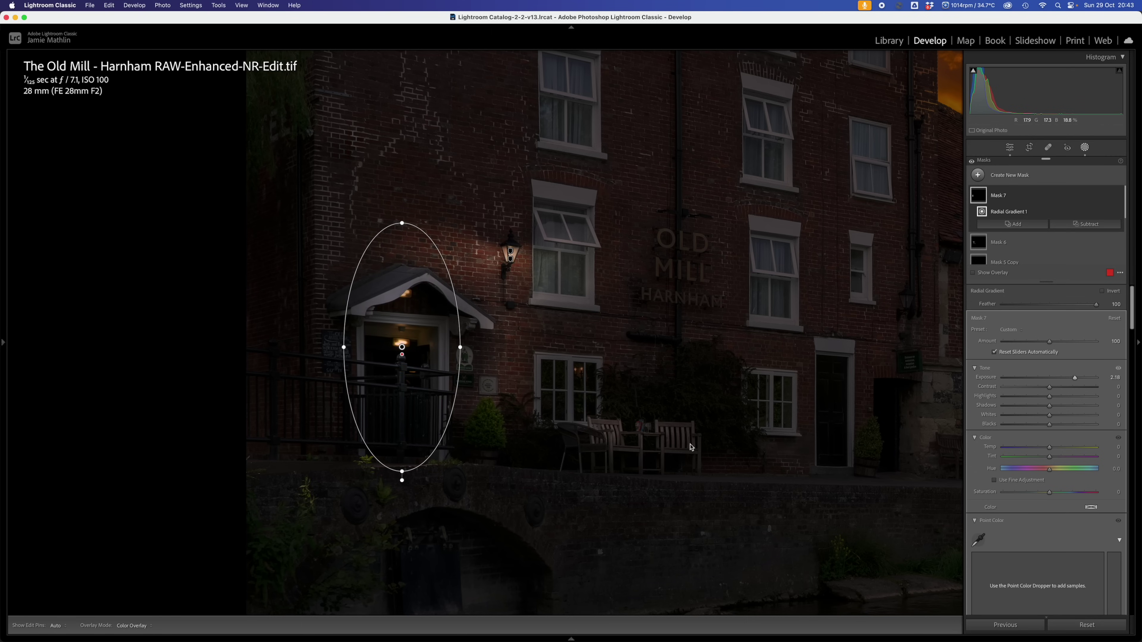
drag(1076, 379, 1079, 382)
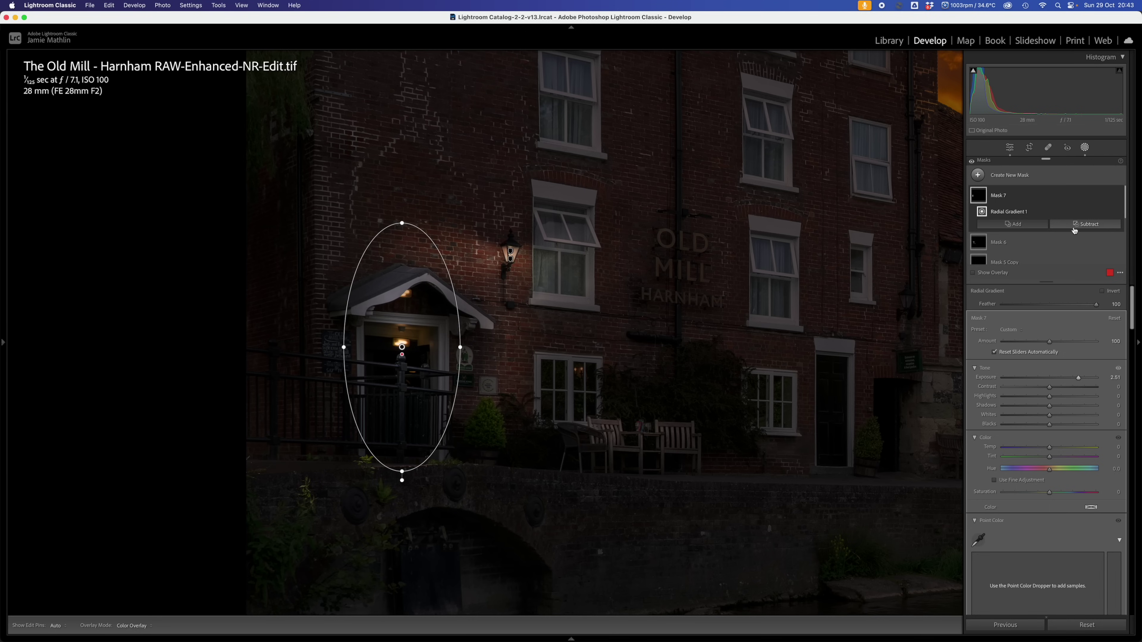
- Subtract a brush with Feather 0 and Flow 100 from the doorway mask and paint along the porch roof's left slope
click(1085, 224)
click(1072, 307)
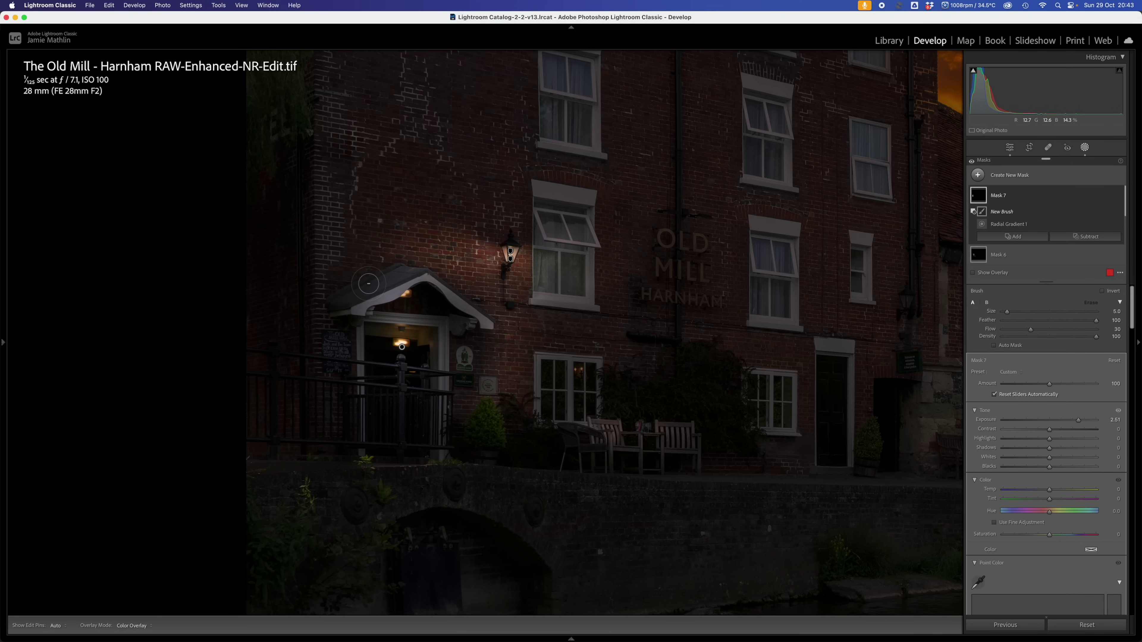
key(super+equal)
key(super+minus)
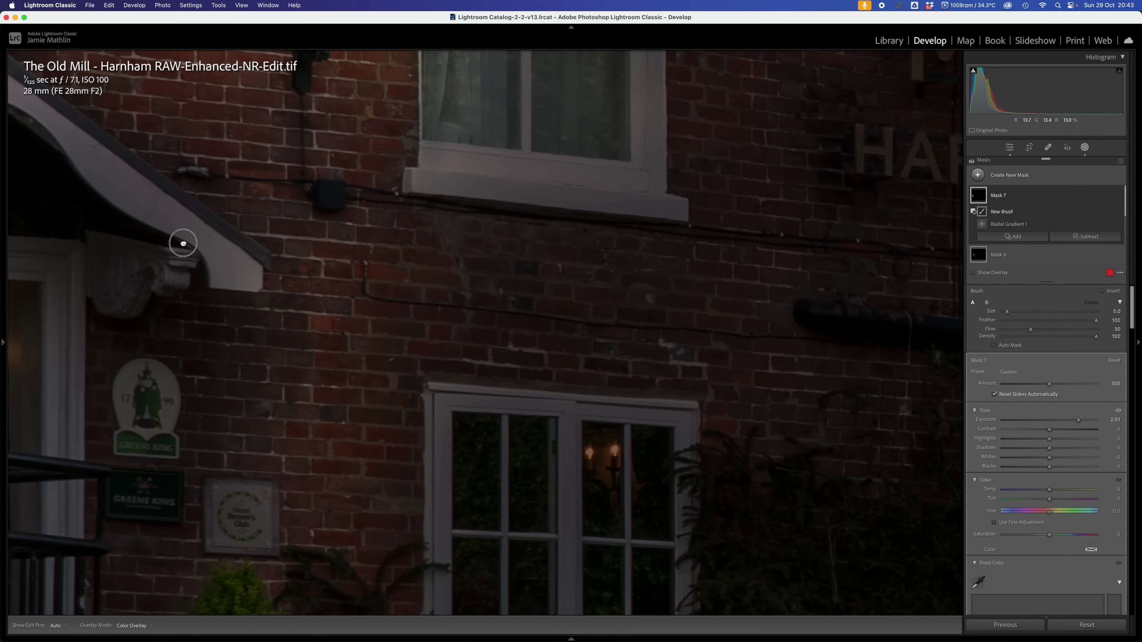
drag(183, 243, 574, 400)
mouse_move(1078, 321)
mouse_down()
mouse_move(1003, 322)
mouse_move(1115, 330)
mouse_up()
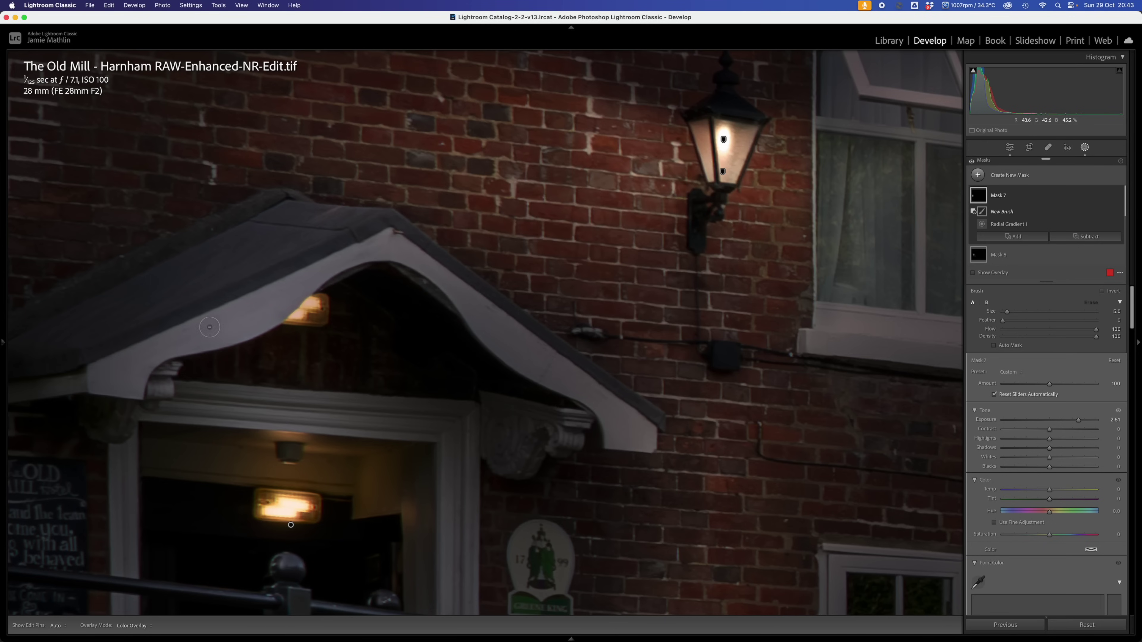
key(h)
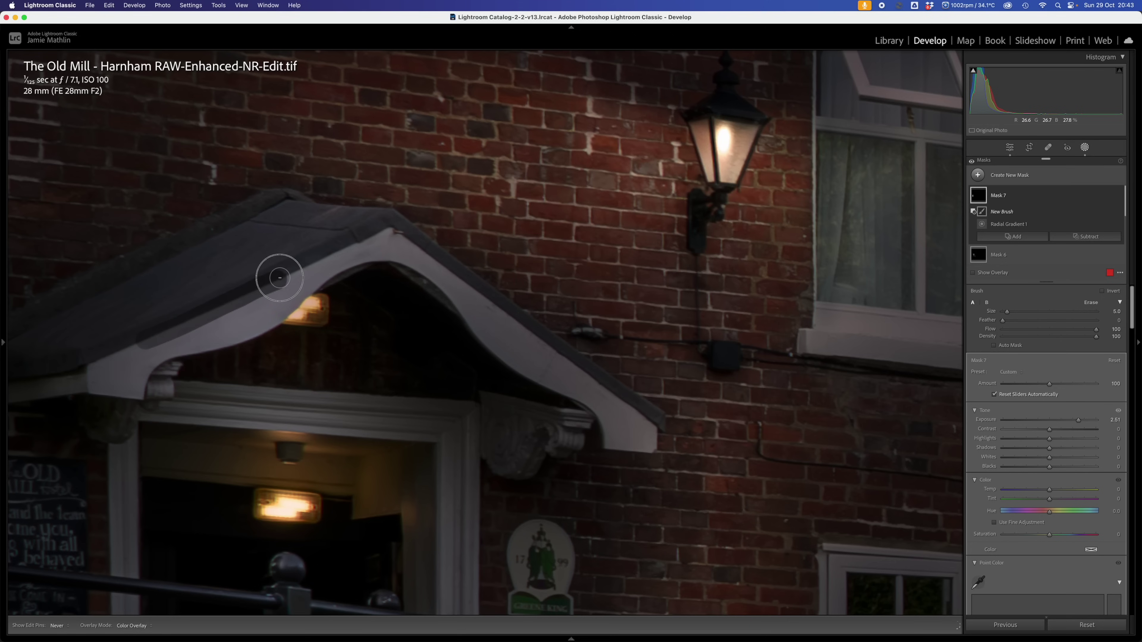
key(h)
drag(280, 278, 143, 331)
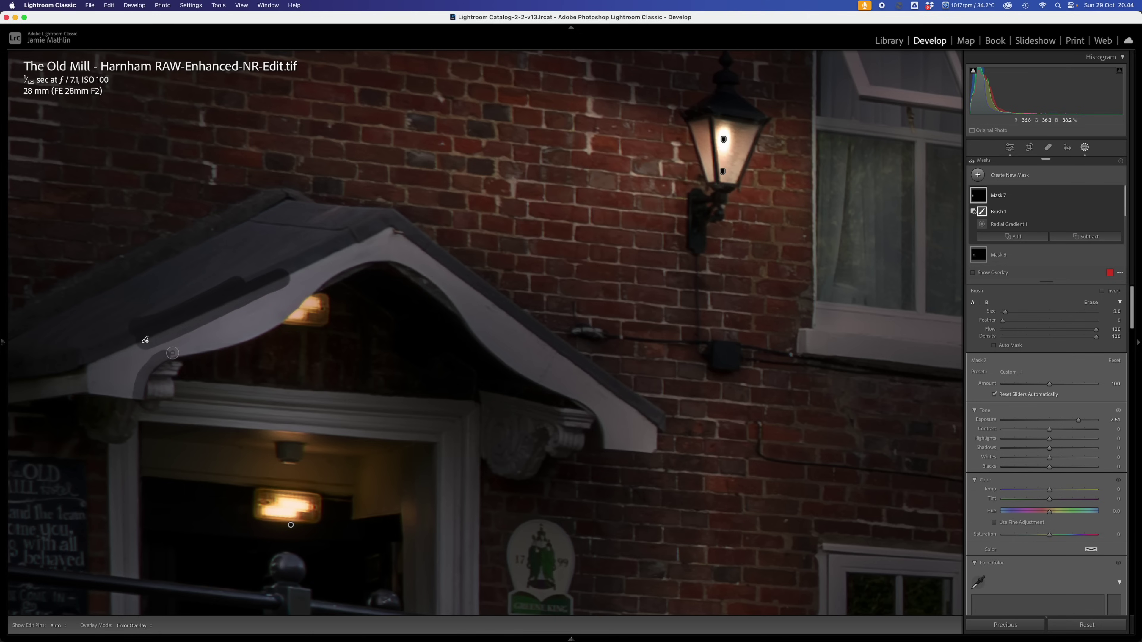
- Trace the inner curved edge of the porch's white fascia with the subtracting brush at size 3
key(h)
drag(208, 347, 246, 335)
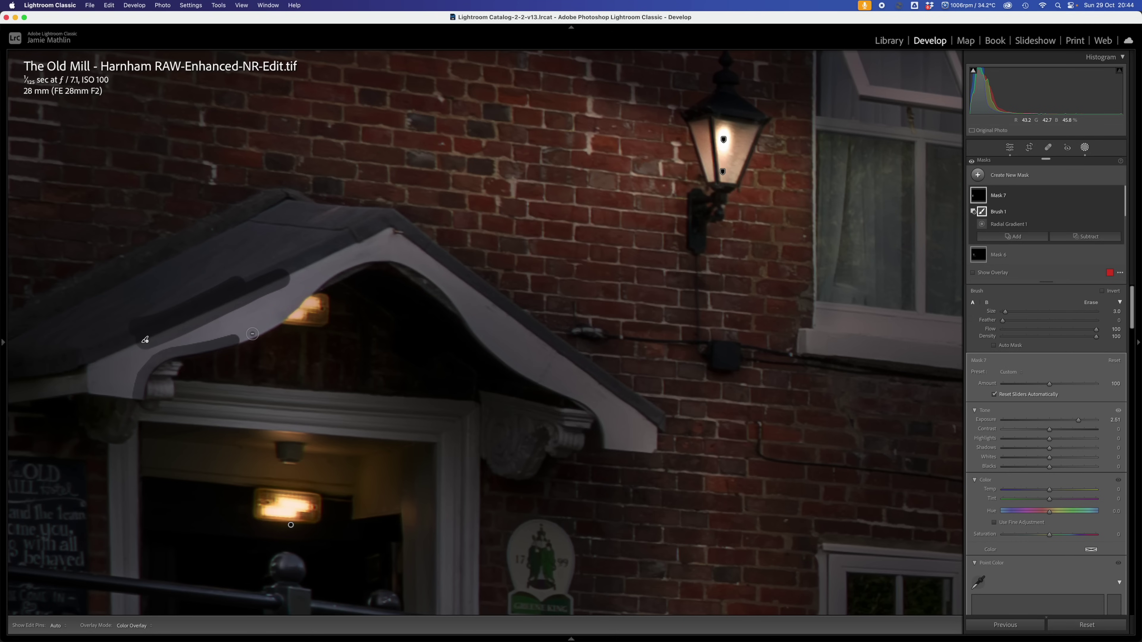
drag(250, 333, 289, 306)
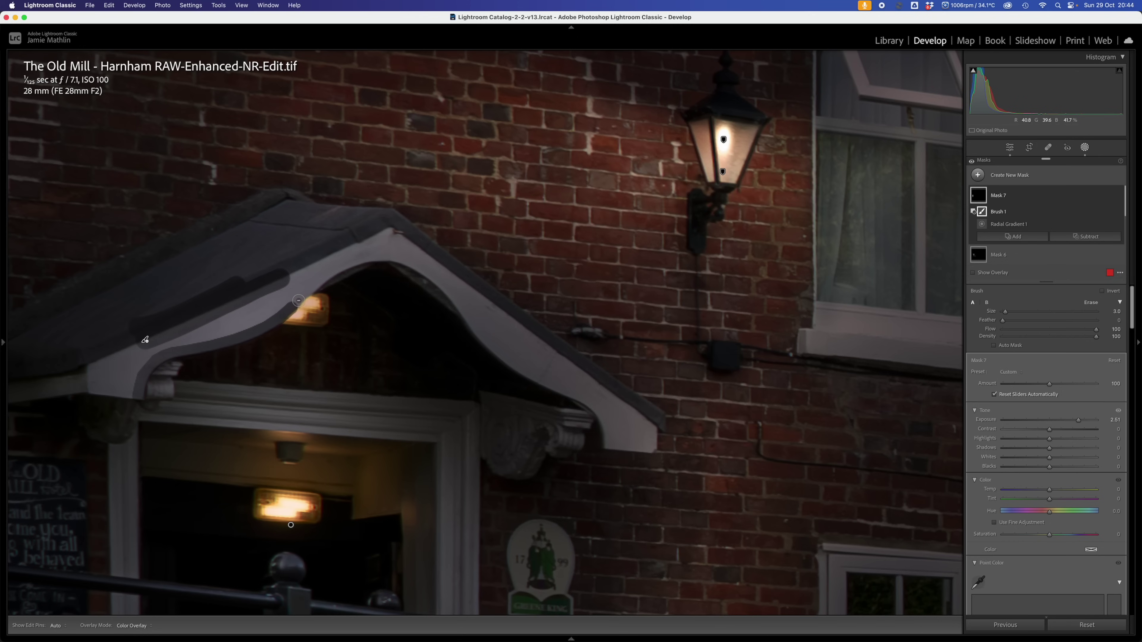
drag(301, 296, 338, 270)
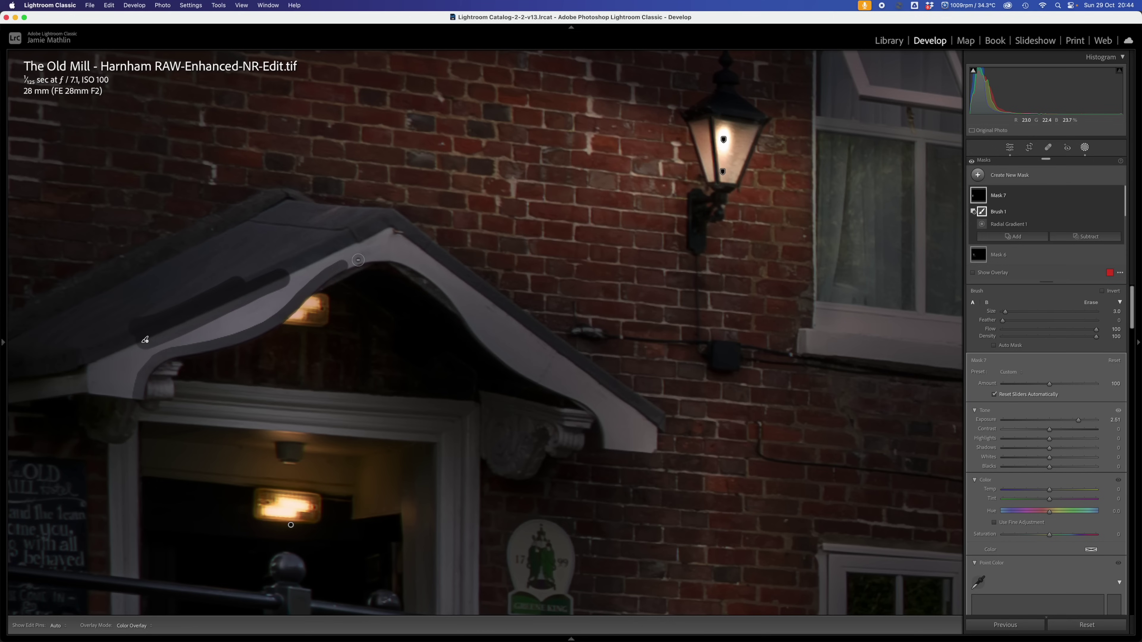
mouse_move(358, 260)
mouse_down()
mouse_move(426, 263)
mouse_move(441, 281)
mouse_up()
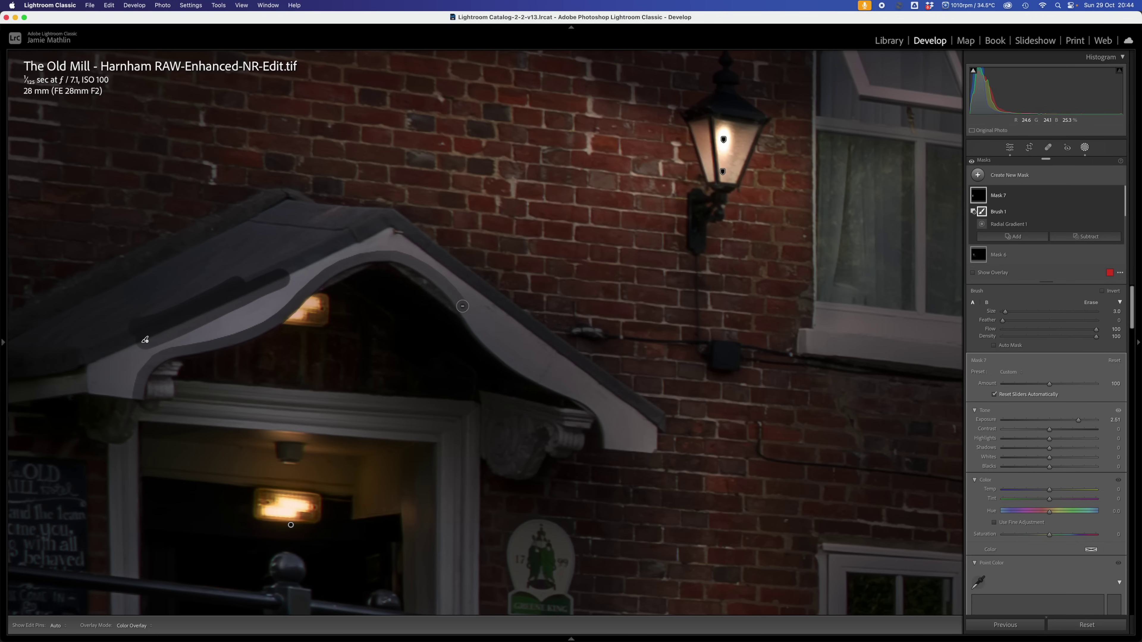
drag(469, 316, 508, 360)
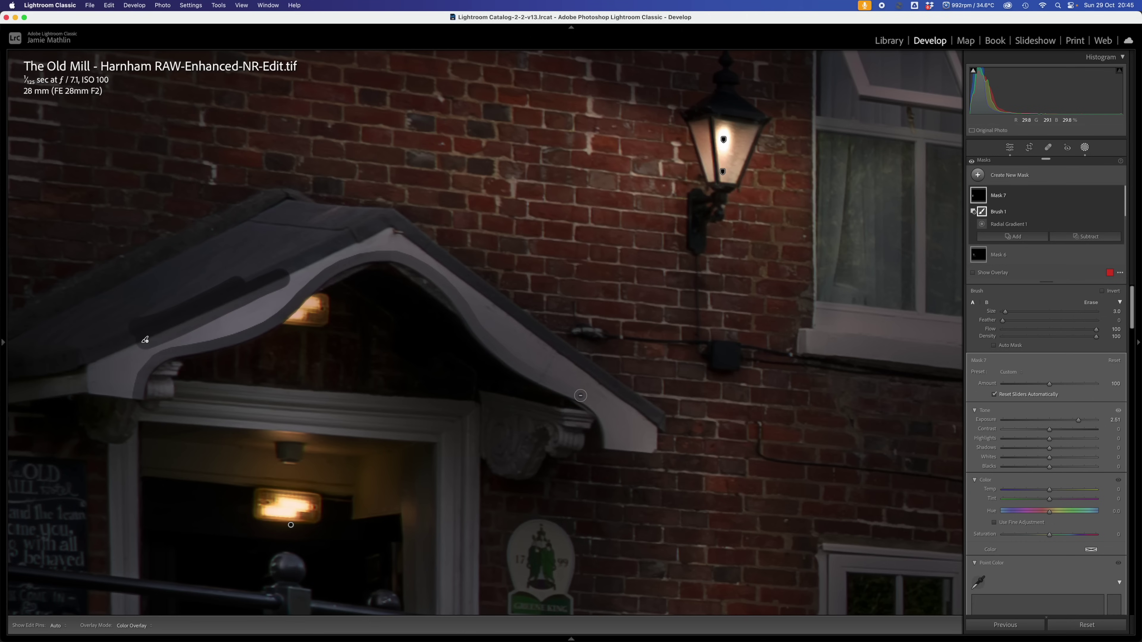
- Enlarge the subtracting brush to 14 and remove the doorway glow from the rest of the porch roof and fascia
key(h)
key(h)
scroll(78, 310, up, 6)
key(h)
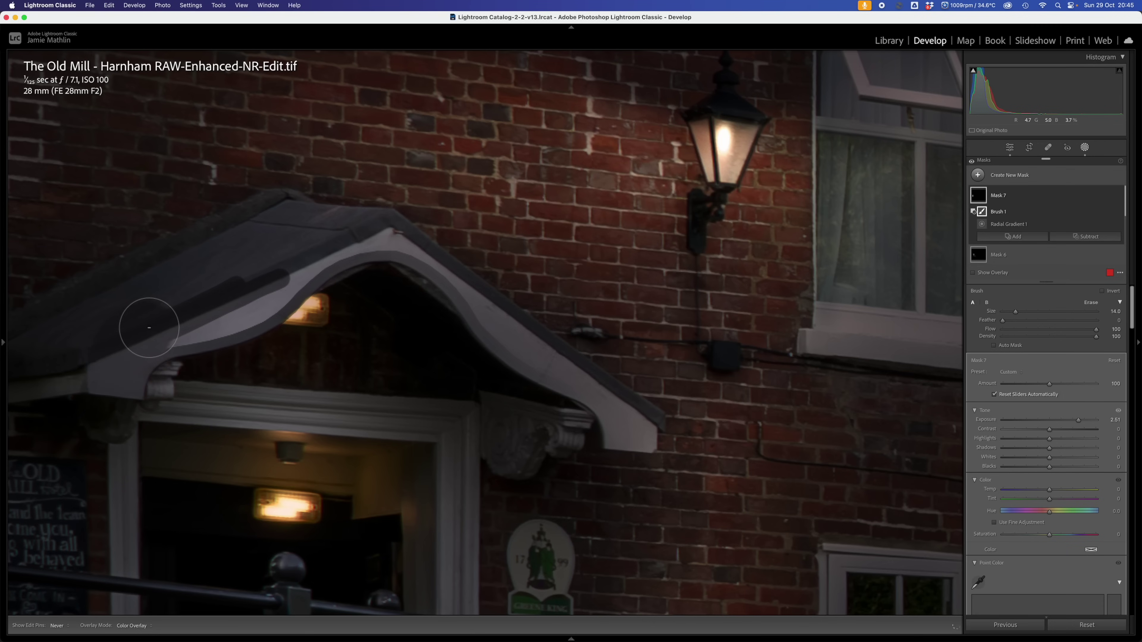
mouse_move(149, 328)
mouse_down()
mouse_move(246, 302)
mouse_move(336, 230)
mouse_move(399, 230)
mouse_move(630, 401)
mouse_move(582, 303)
mouse_move(462, 184)
mouse_move(352, 163)
mouse_move(162, 282)
mouse_move(268, 214)
mouse_move(366, 188)
mouse_up()
key(h)
key(h)
key(h)
key(h)
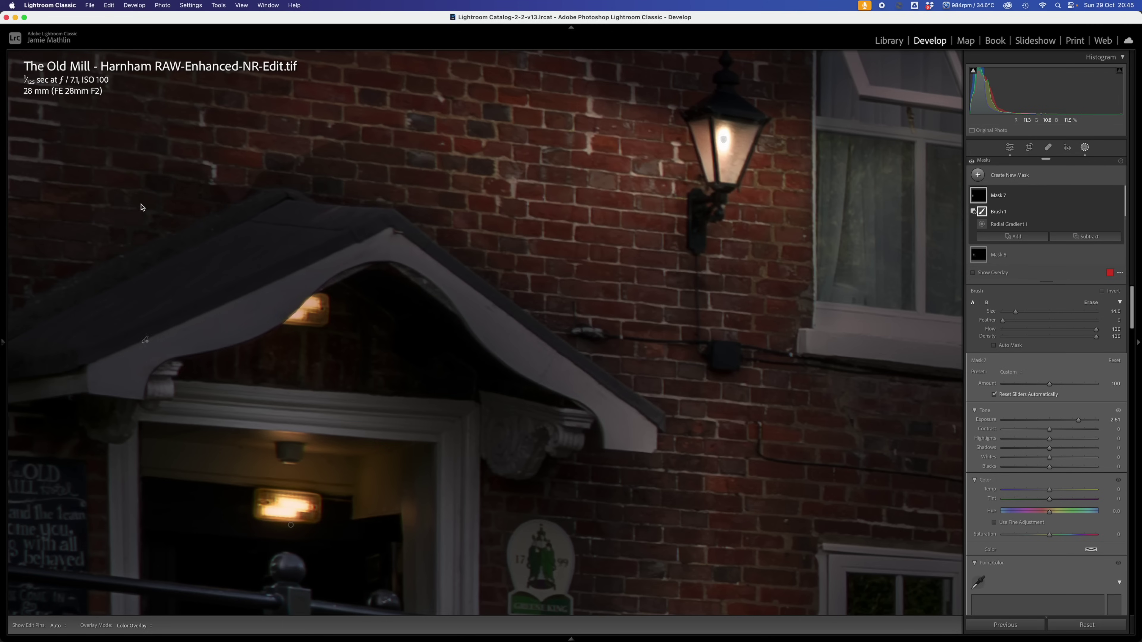
- Enlarge the subtracting brush to 24, clear the glow from the brickwork around the porch and check the mask's coverage
key(h)
key(super+minus)
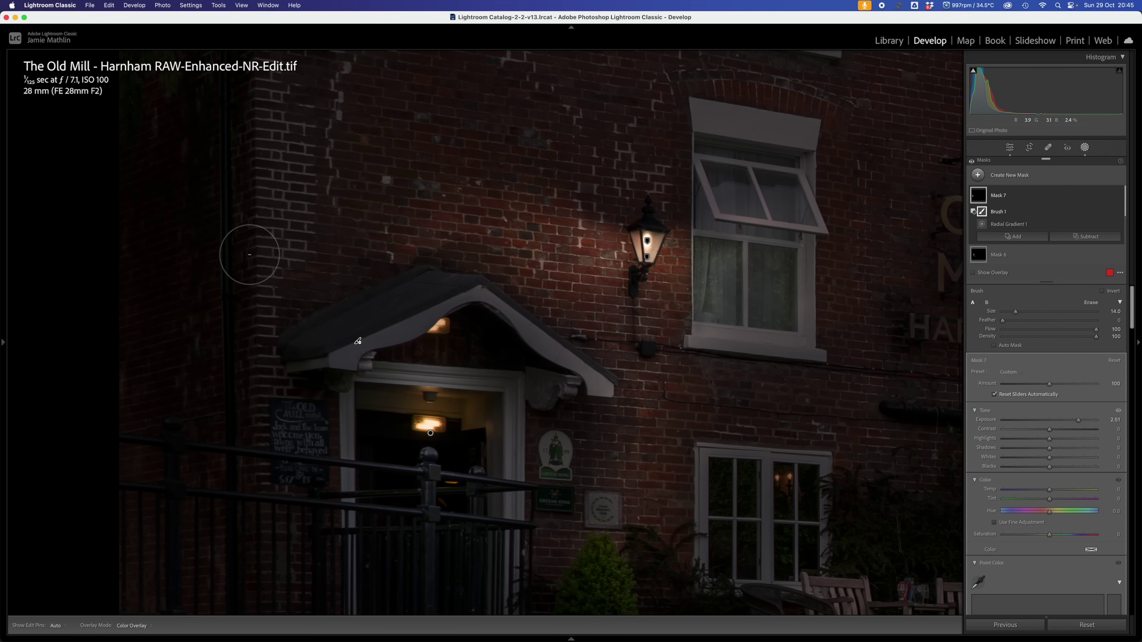
scroll(272, 302, up, 5)
key(h)
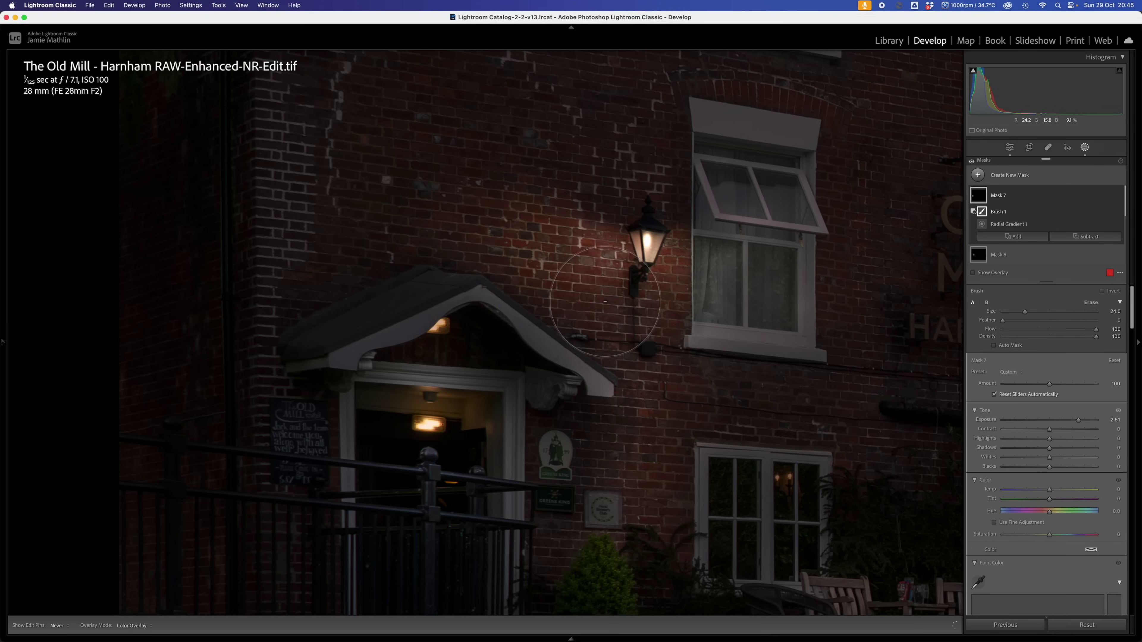
key(h)
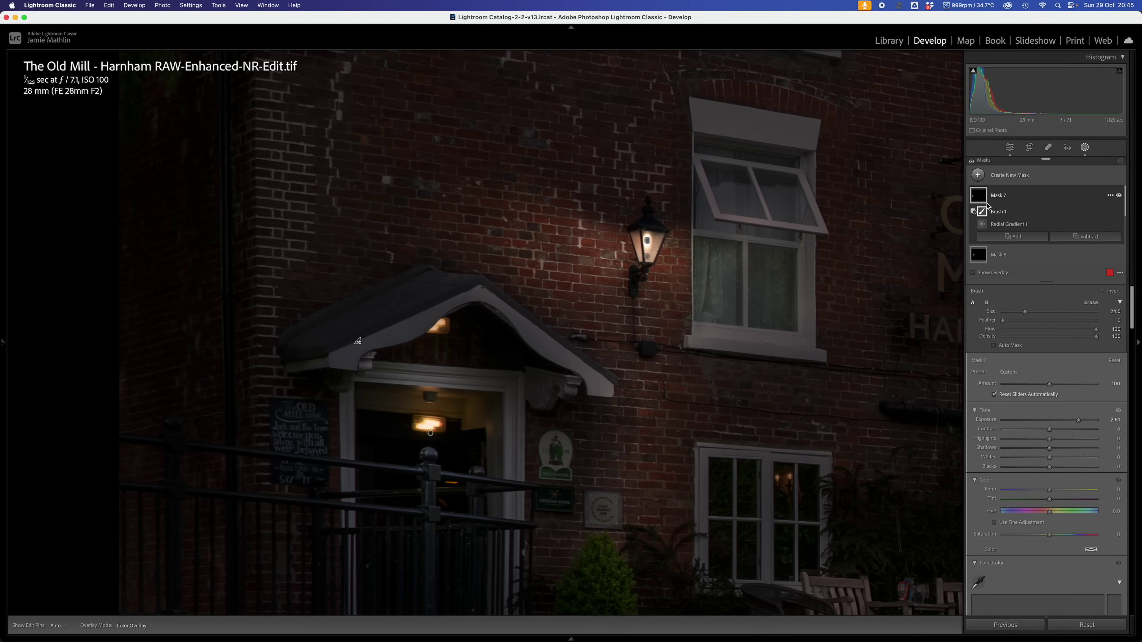
mouse_move(983, 194)
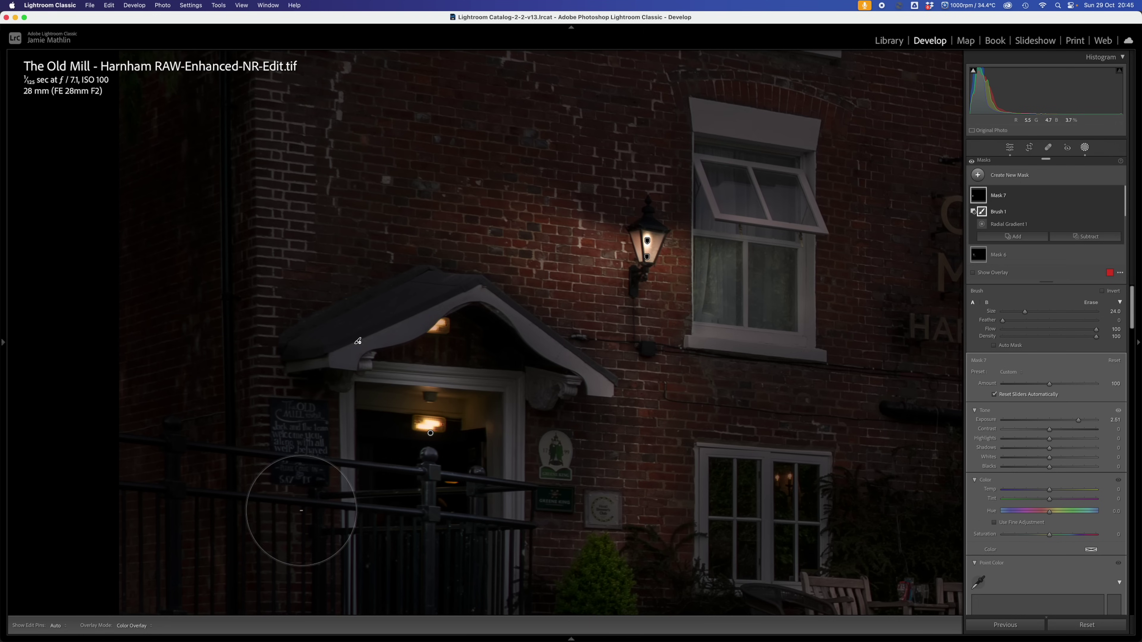
mouse_move(302, 512)
mouse_down()
mouse_move(306, 562)
mouse_move(300, 365)
mouse_up()
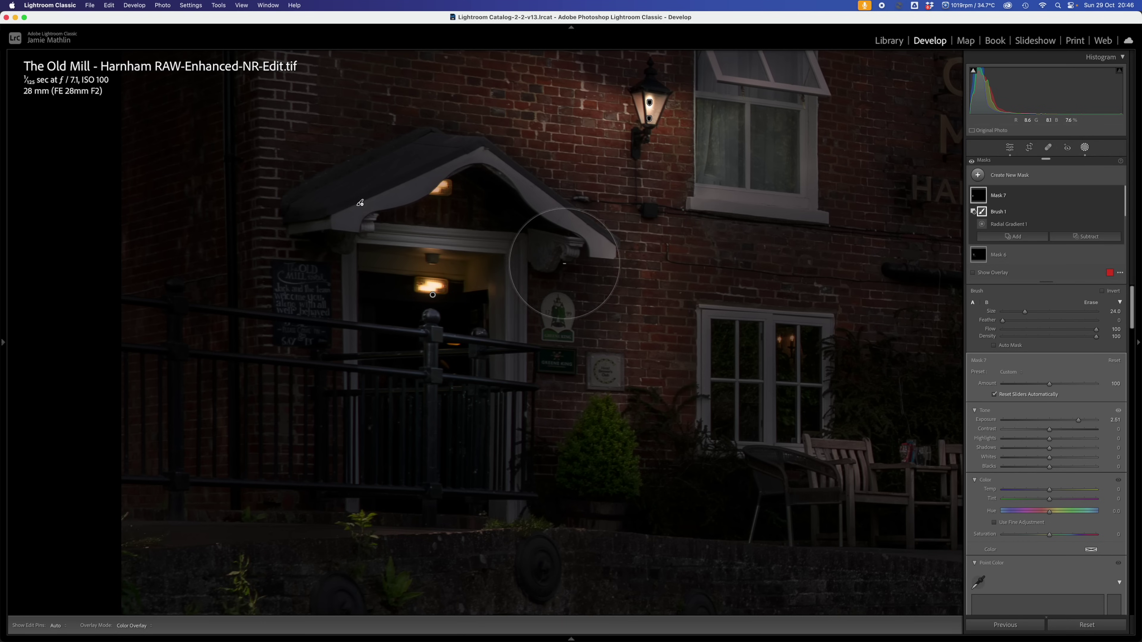
key(BackSpace)
key(BackSpace)
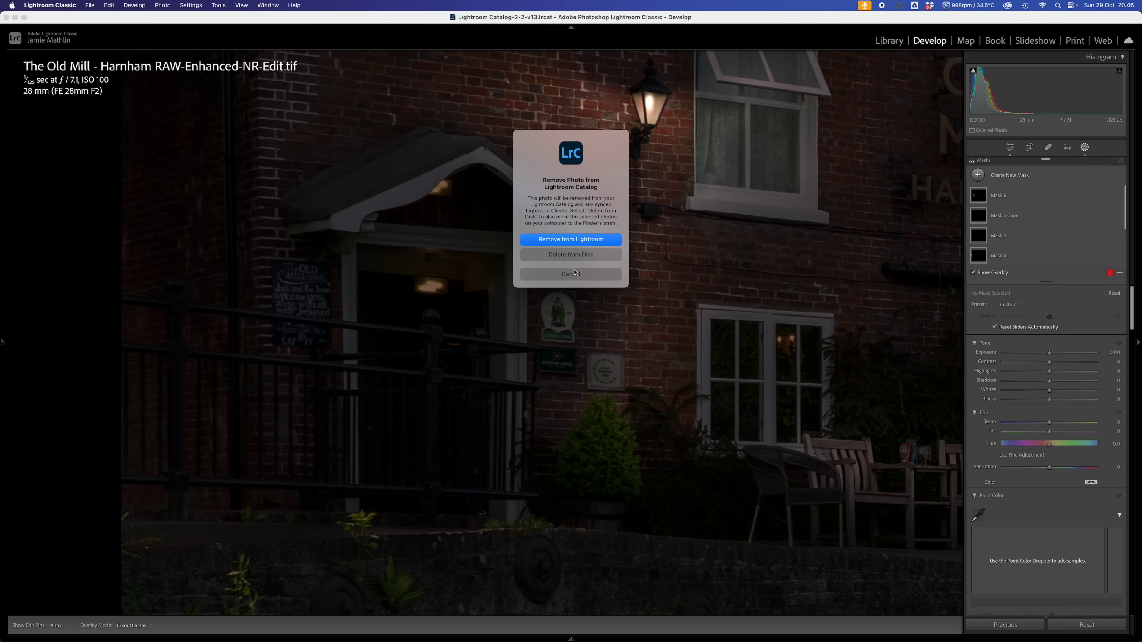
click(577, 274)
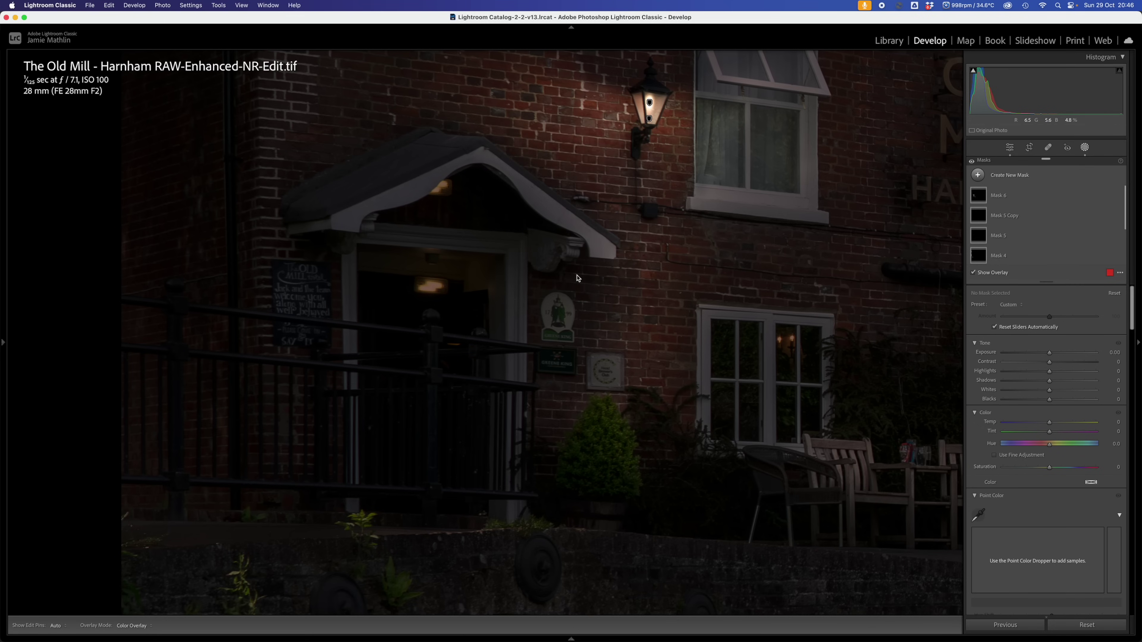
key(super+z)
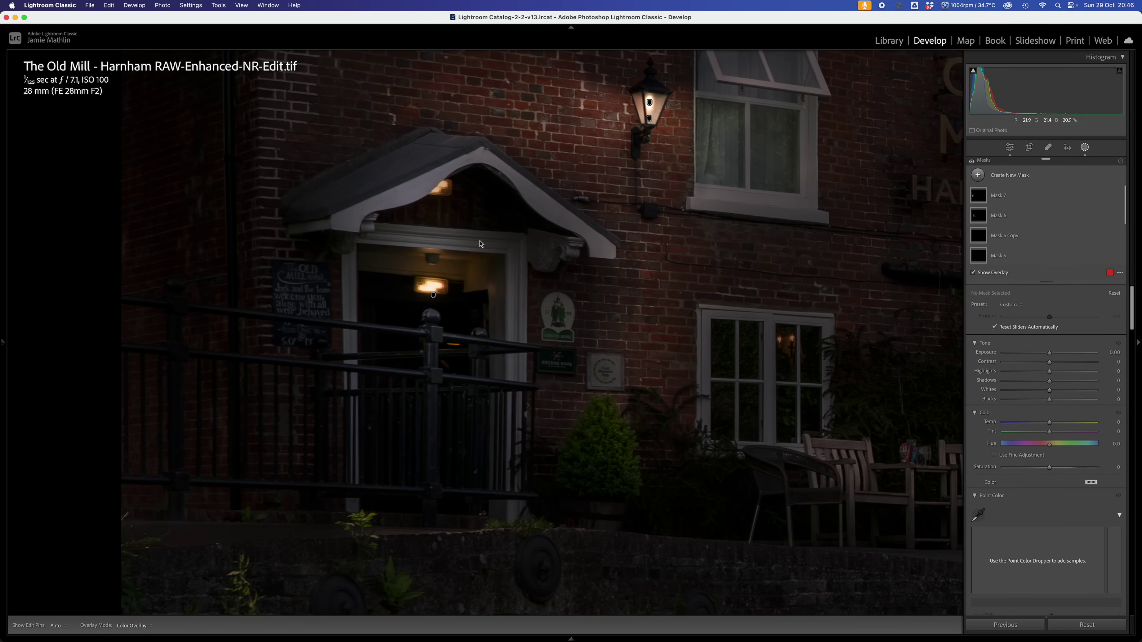
click(981, 194)
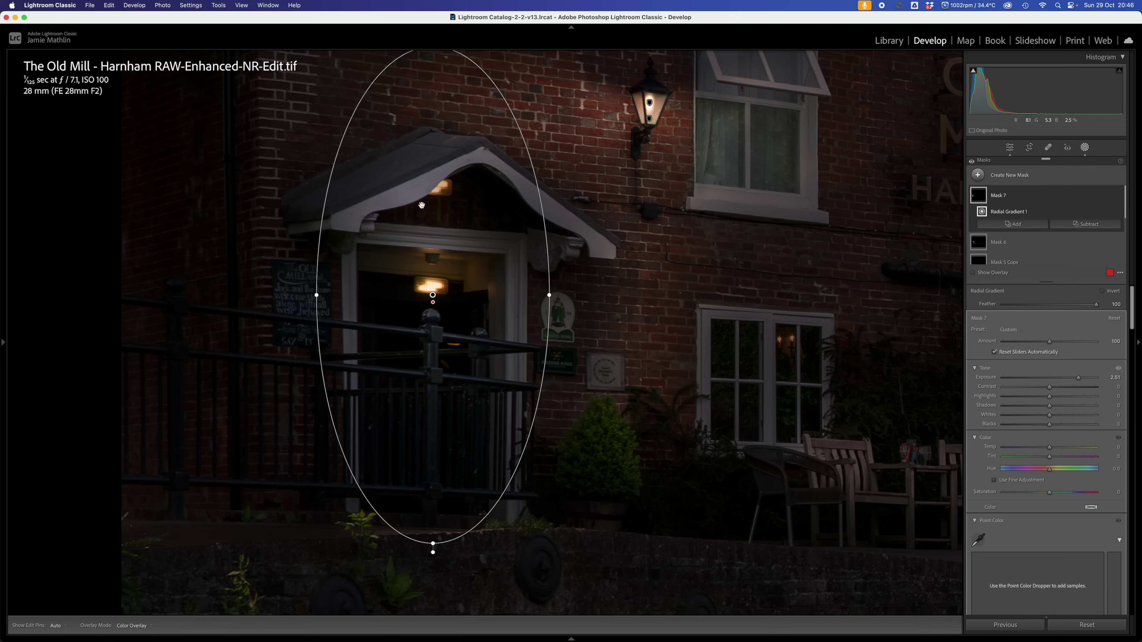
key(super+z)
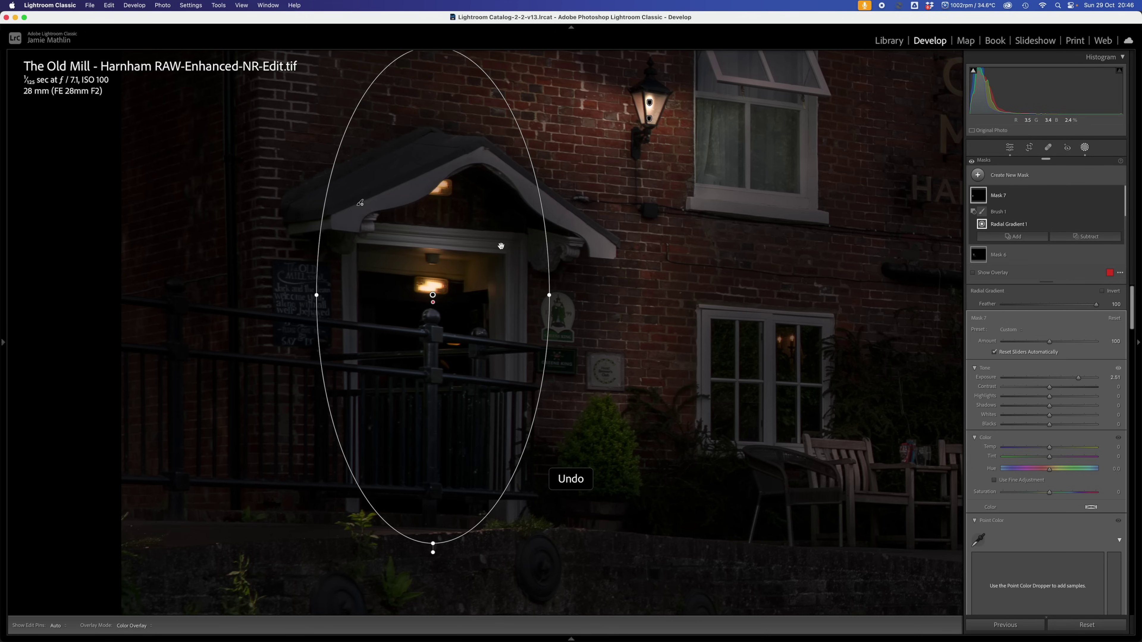
click(359, 203)
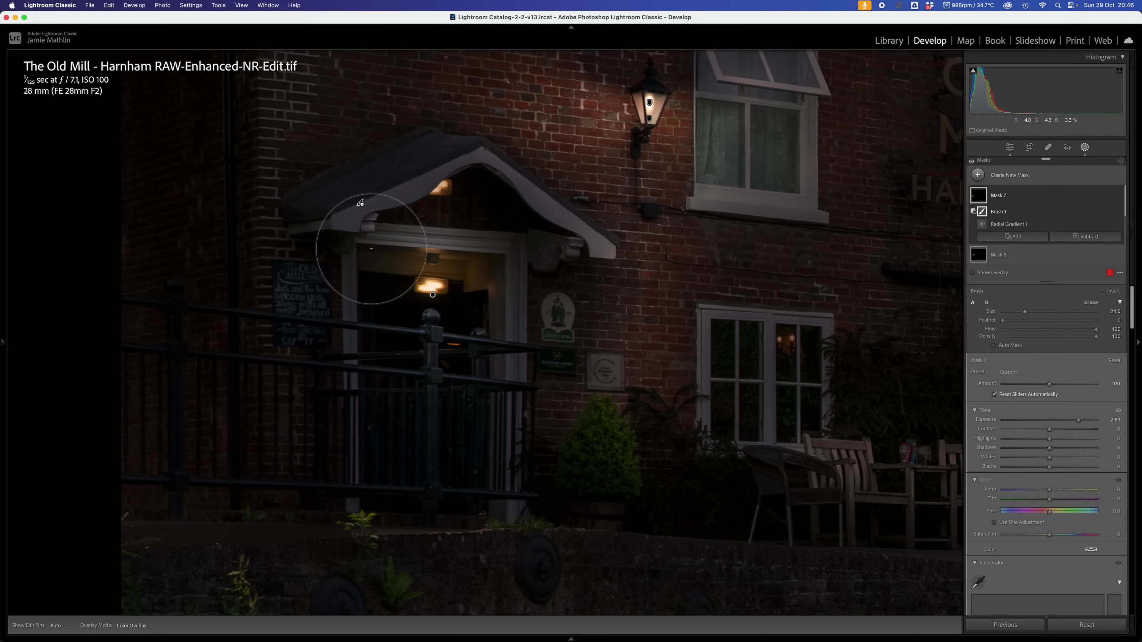
key(Delete)
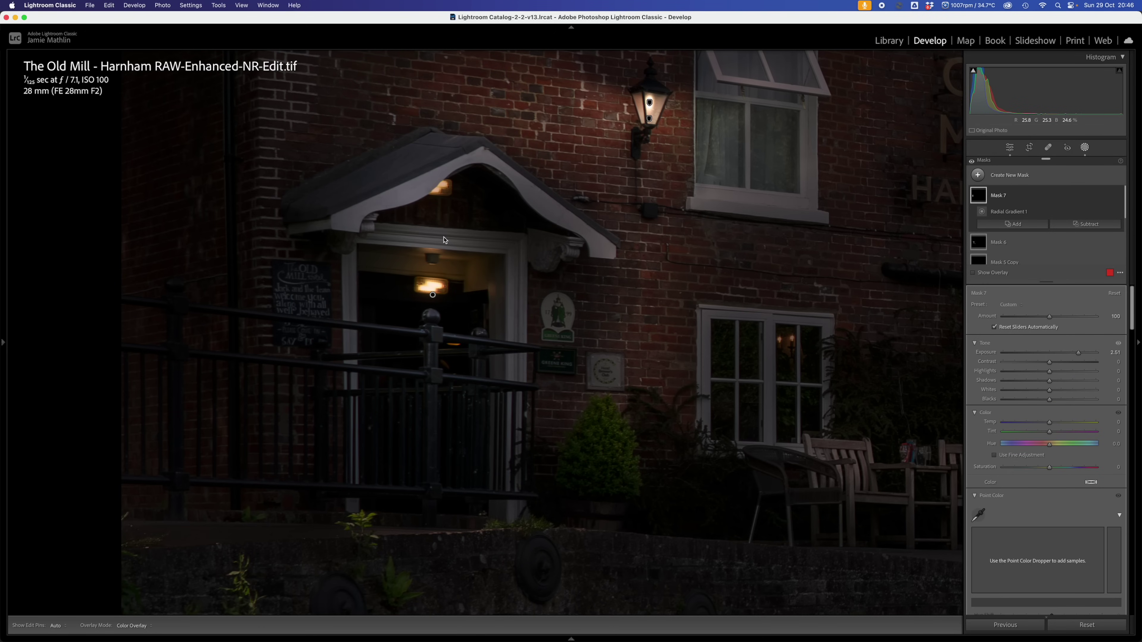
key(super+z)
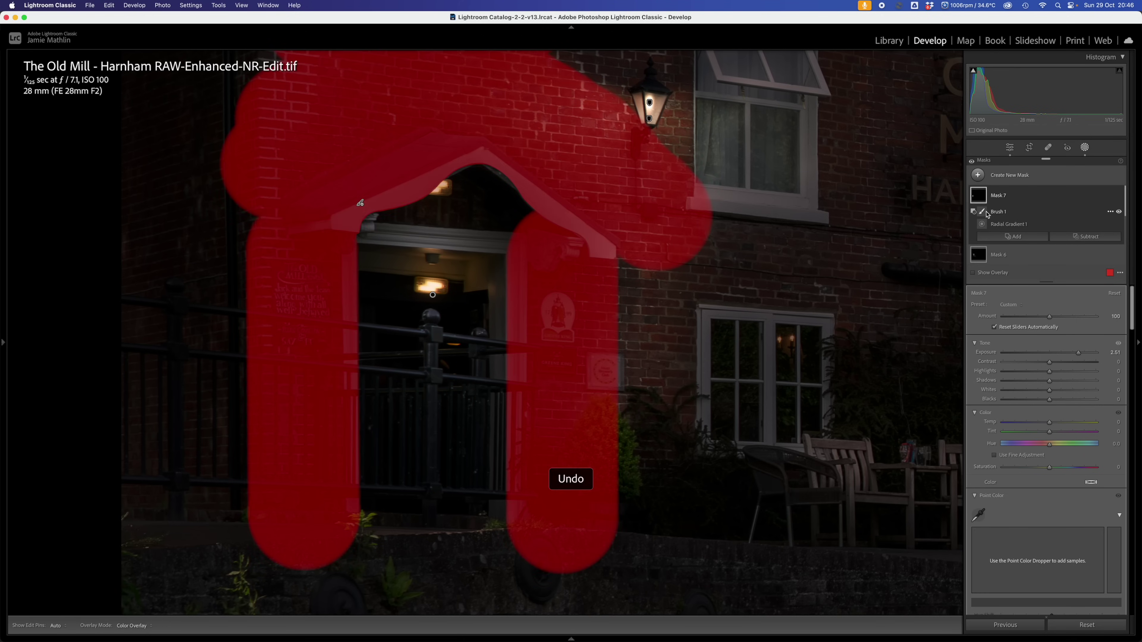
- Reselect the doorway mask's subtracting brush and reduce its size to 5
click(988, 215)
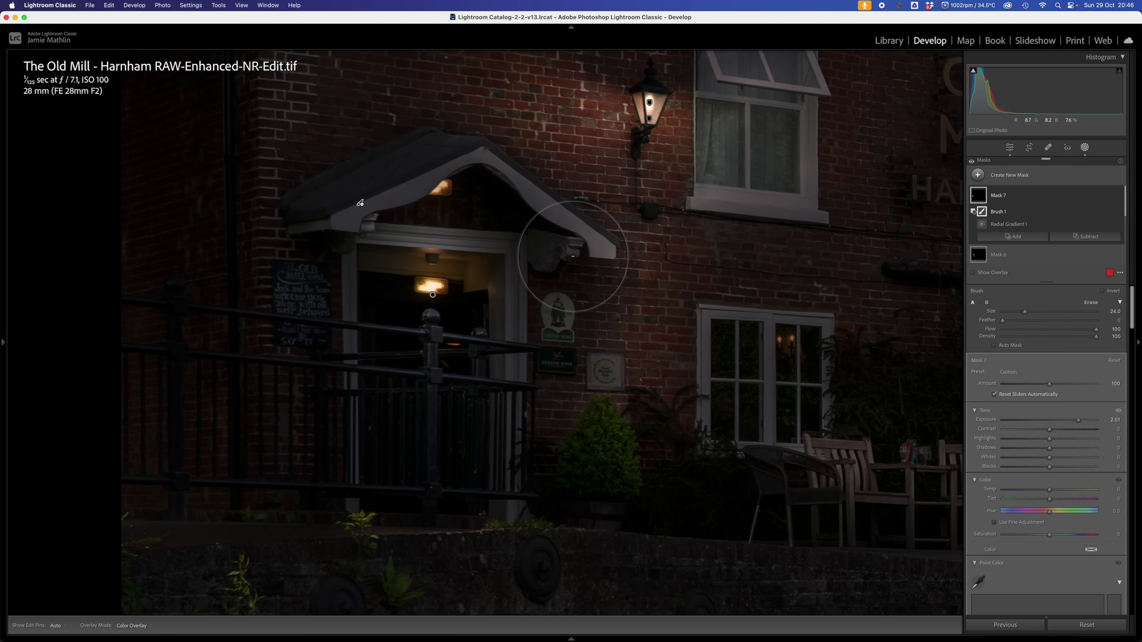
scroll(508, 250, down, 8)
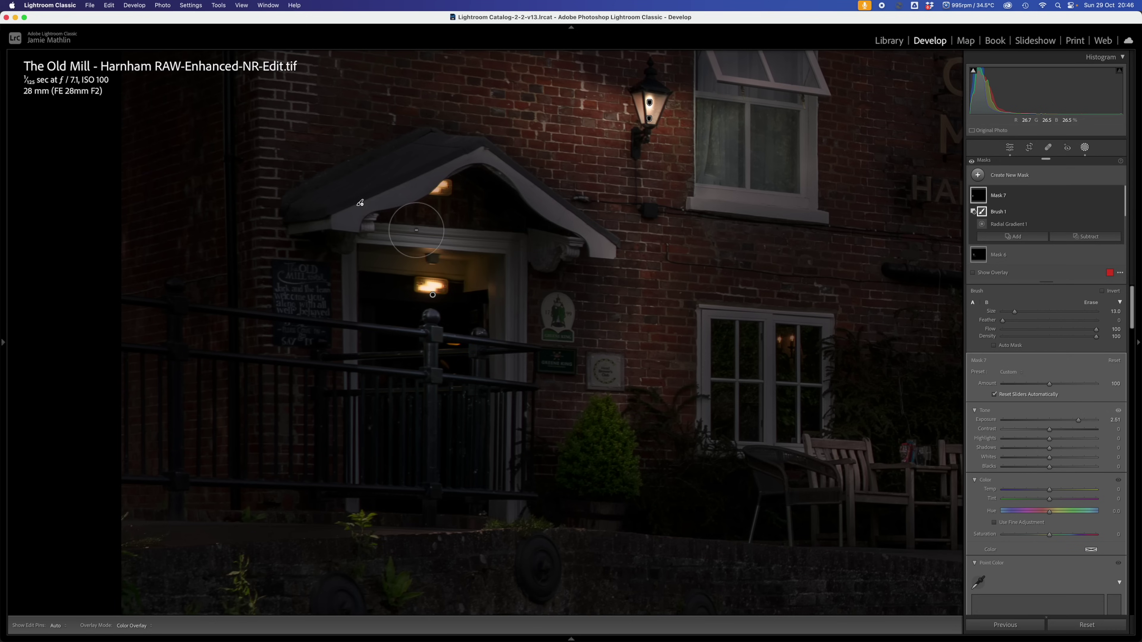
scroll(365, 229, down, 3)
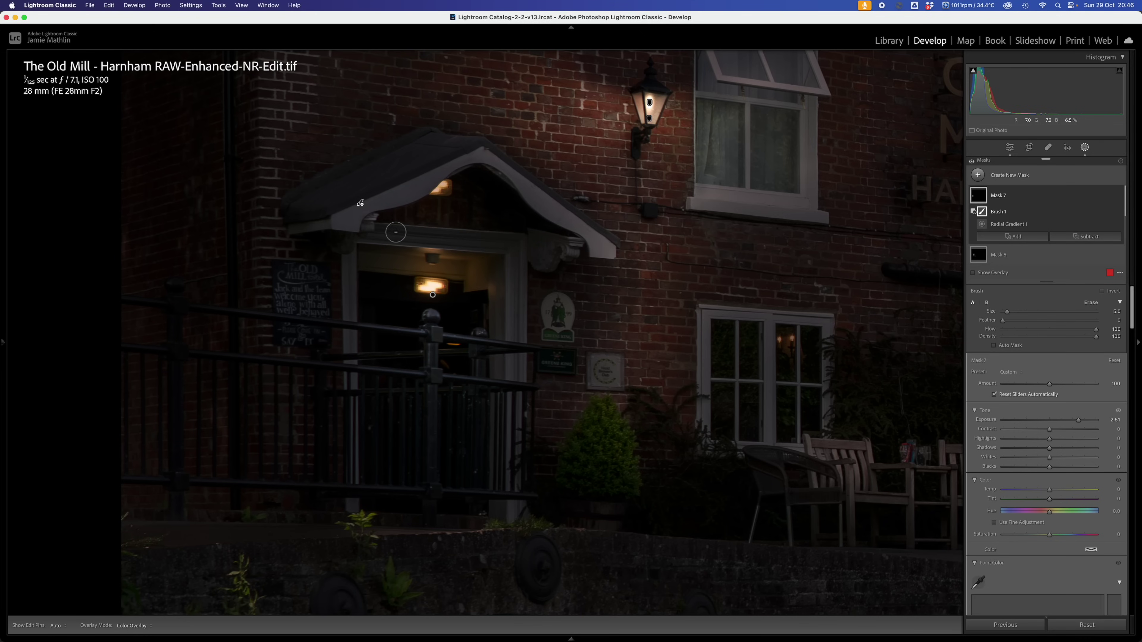
key(super+z)
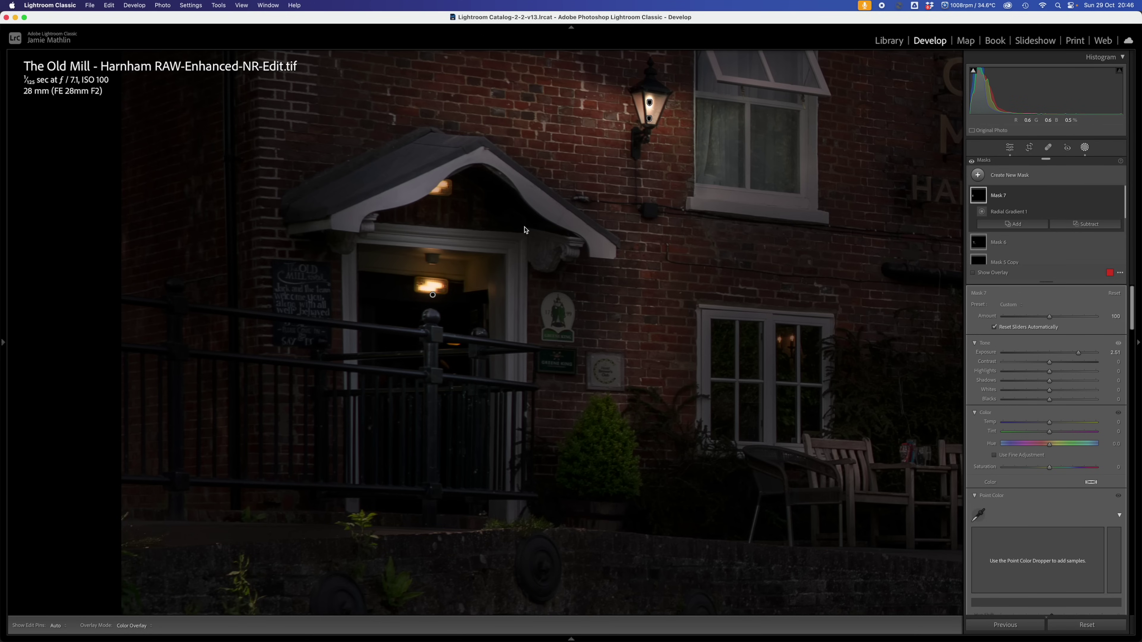
key(super+z)
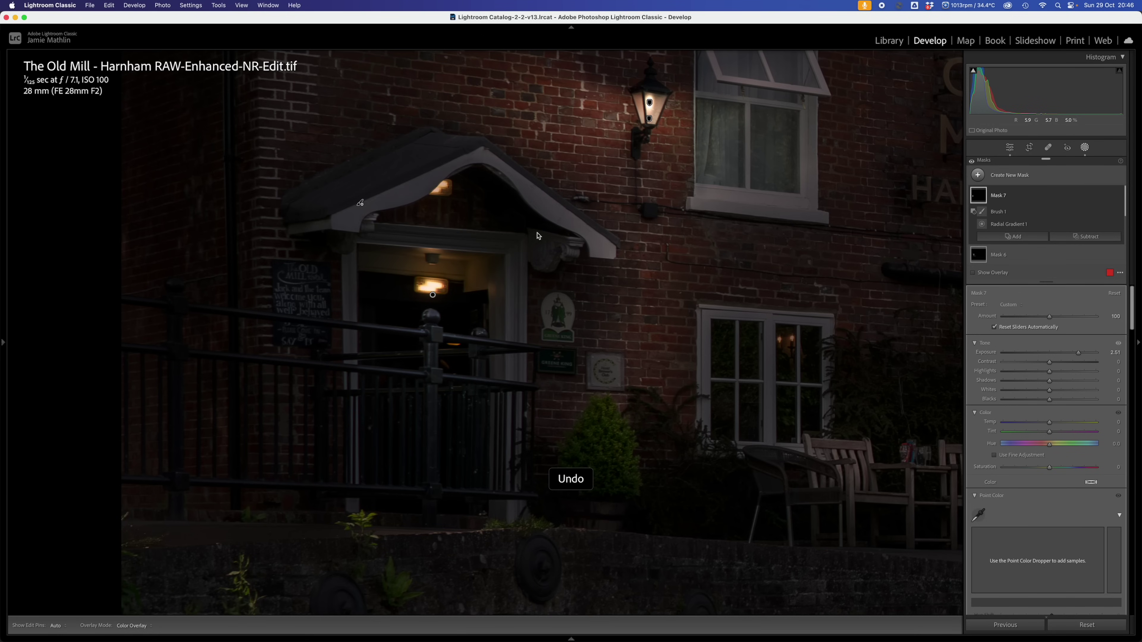
key(super+z)
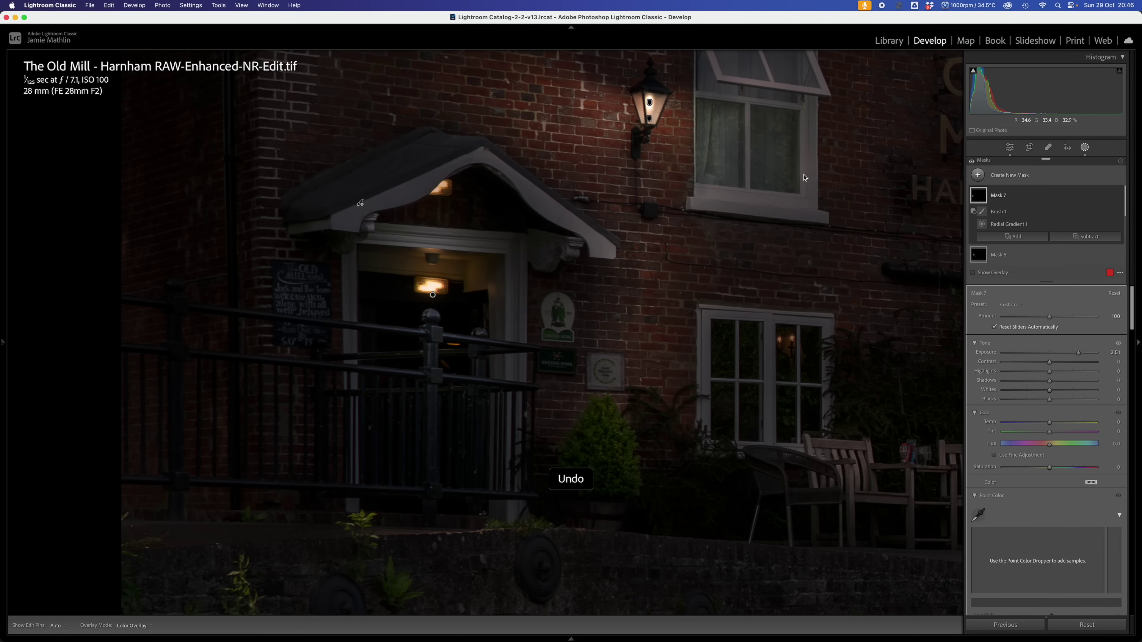
- Reactivate Brush 1 in Mask 7 and reduce its size to 4 for subtracting the glow from the railing post before the doorway
click(998, 211)
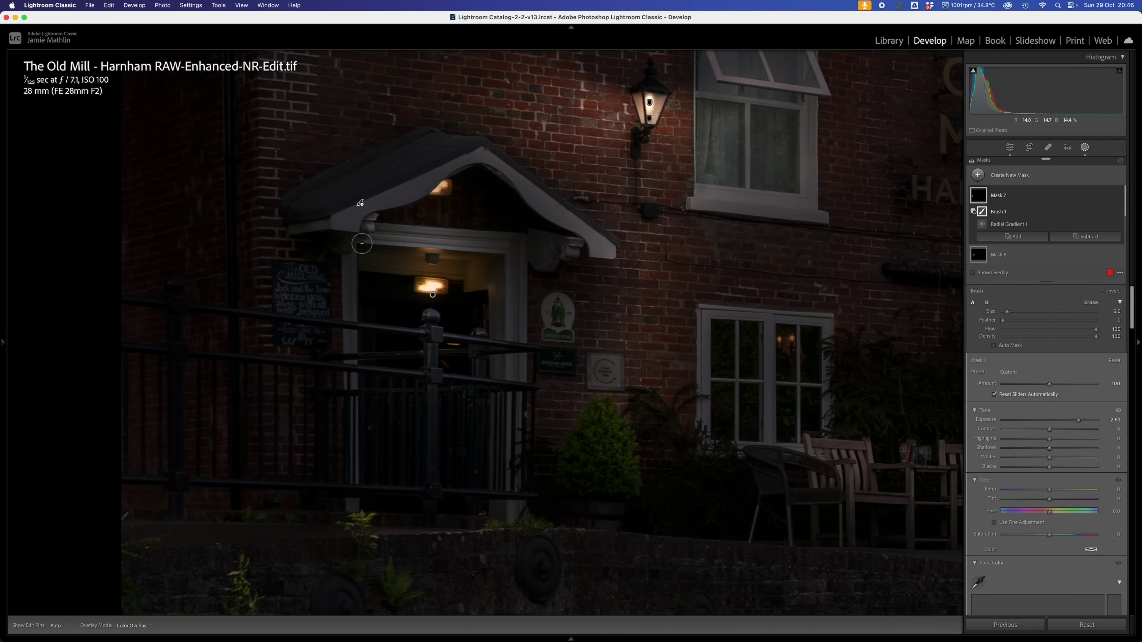
key(bracketright)
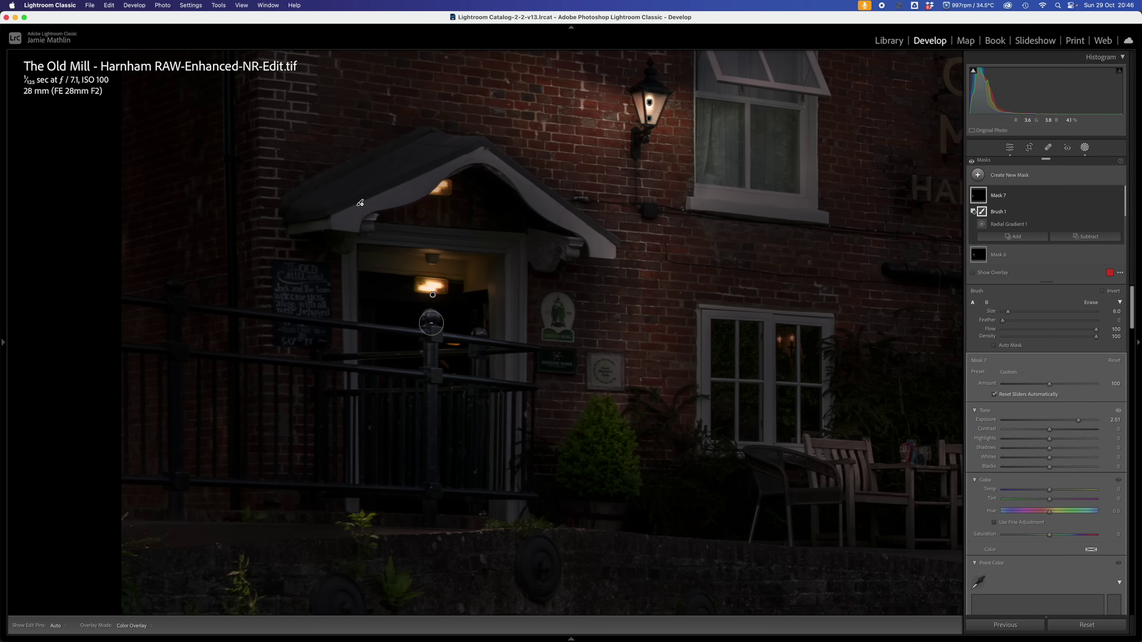
key(bracketleft)
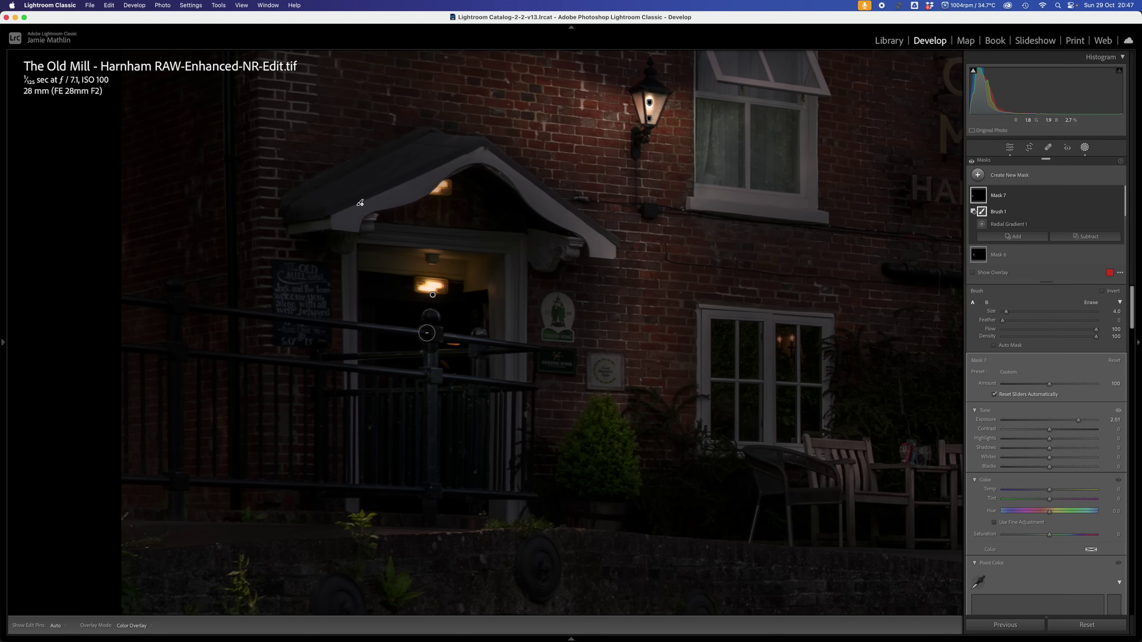
- Brush the railing post in front of the doorway out of the doorway light mask, using brush sizes 2 and 4
key(bracketleft)
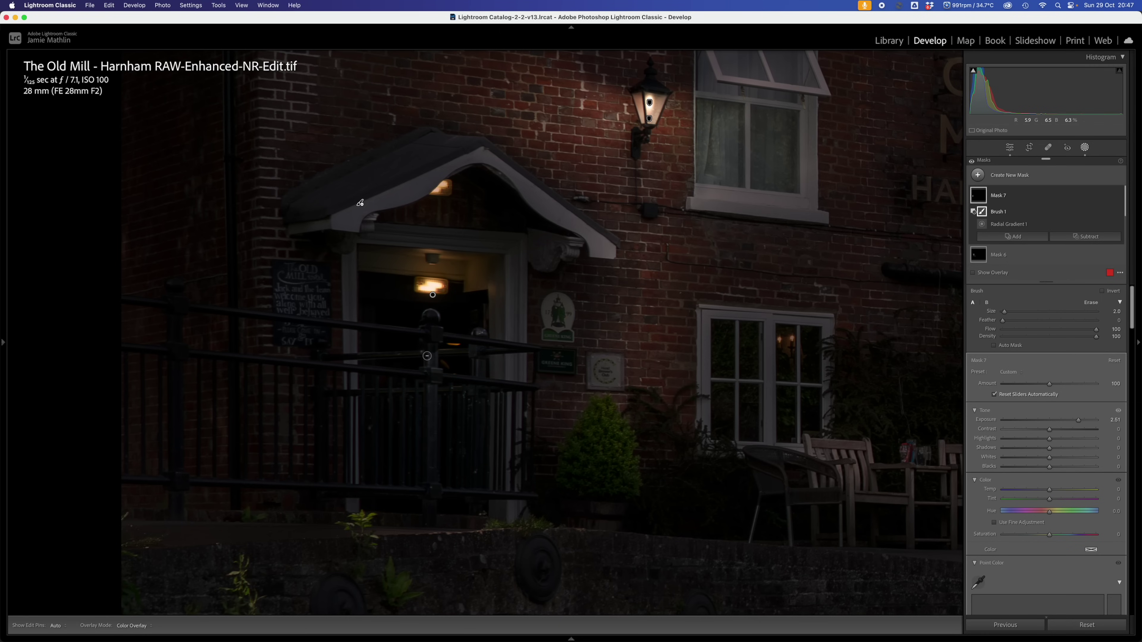
scroll(430, 355, up, 1)
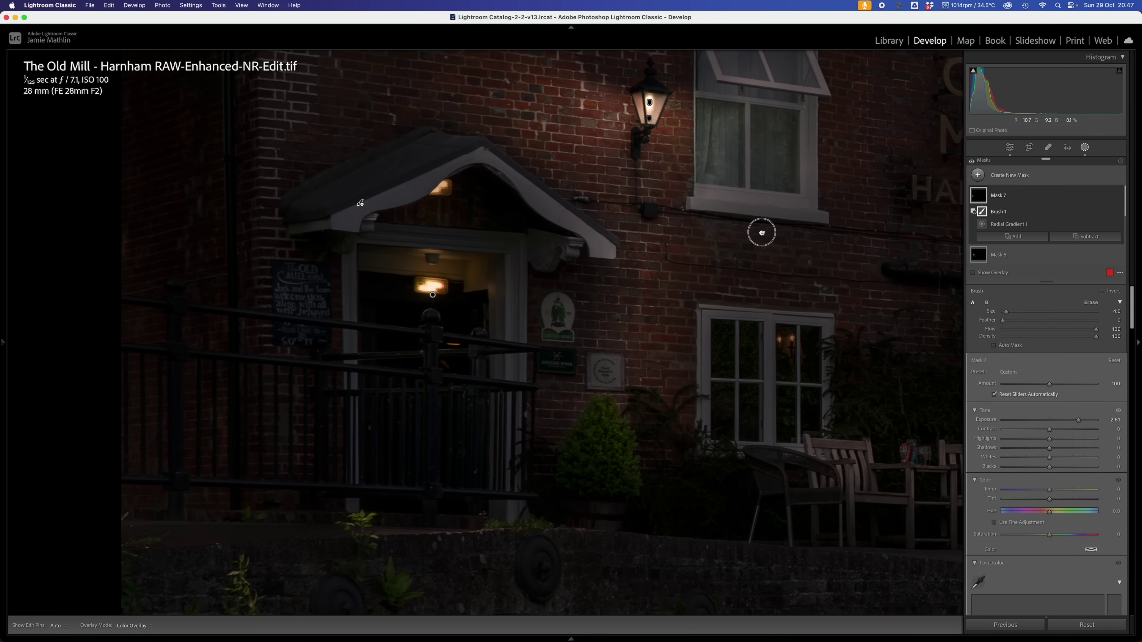
- Create a radial gradient mask over the unlit lantern above the entrance sign, with exposure 4.00 and temperature 24
drag(759, 232, 286, 203)
drag(606, 229, 170, 237)
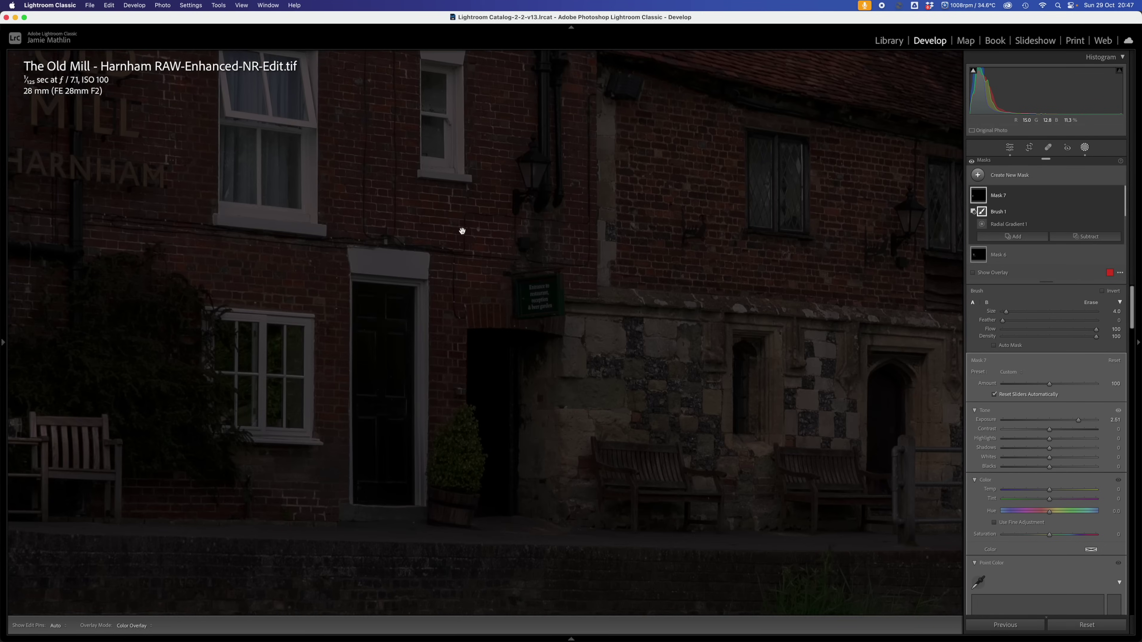
drag(462, 233, 306, 304)
mouse_move(443, 283)
mouse_down()
mouse_move(410, 303)
mouse_move(440, 337)
mouse_up()
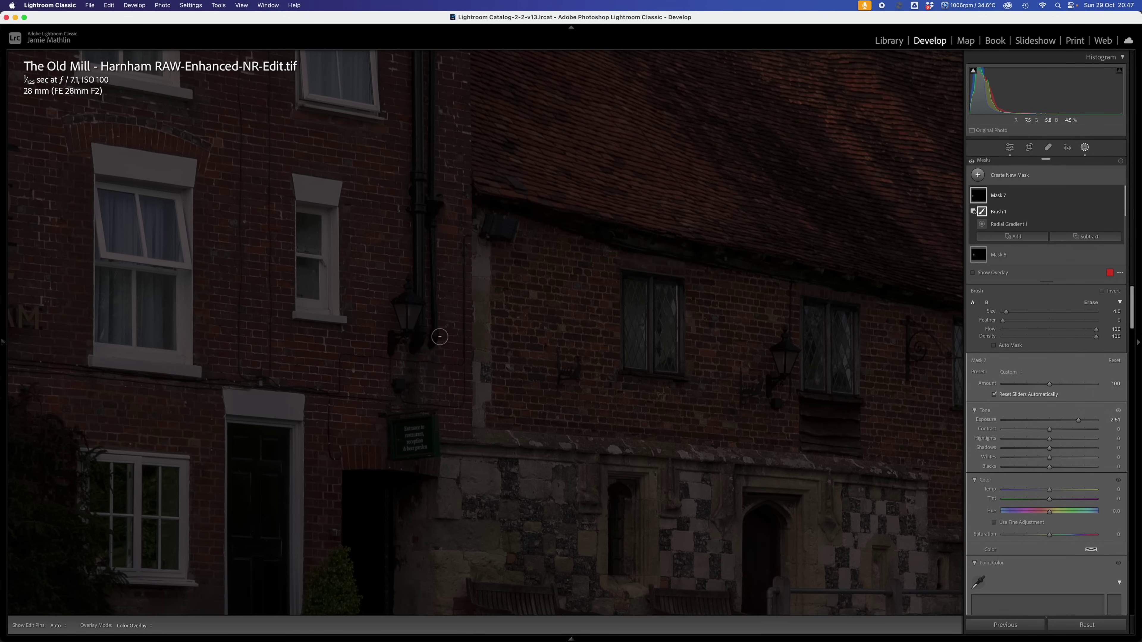
key(super+equal)
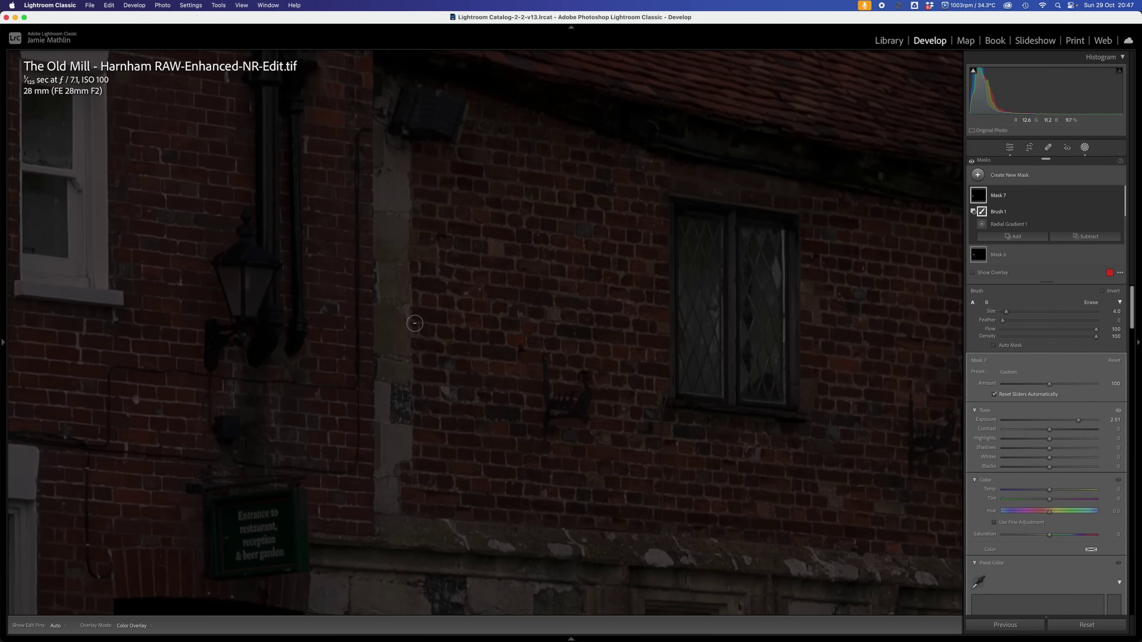
drag(311, 296, 526, 314)
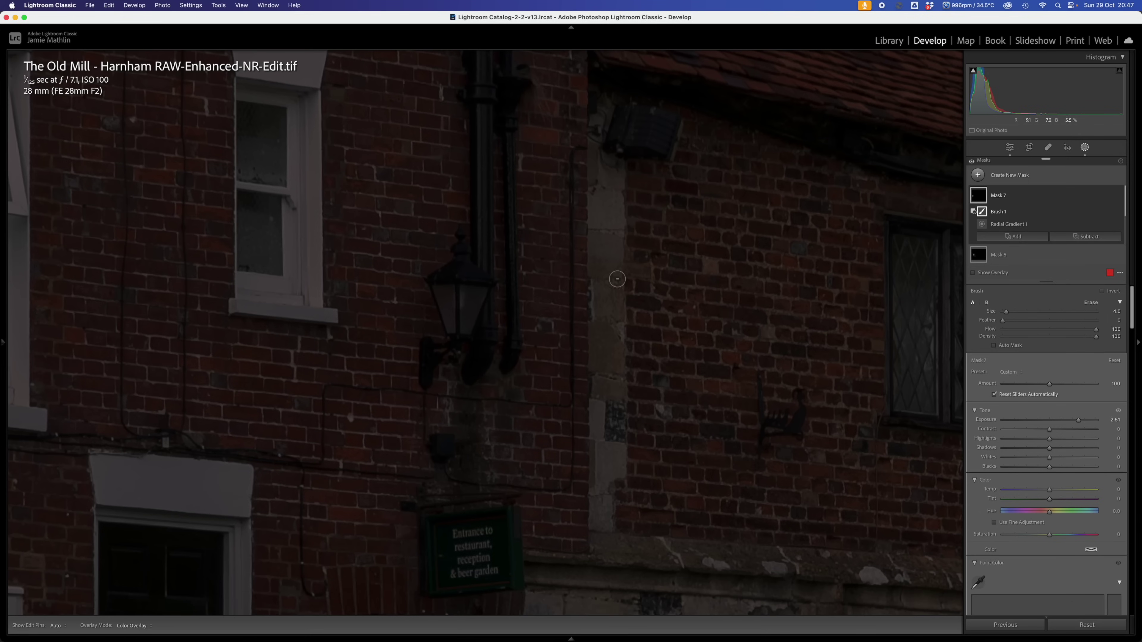
click(1007, 176)
click(1029, 280)
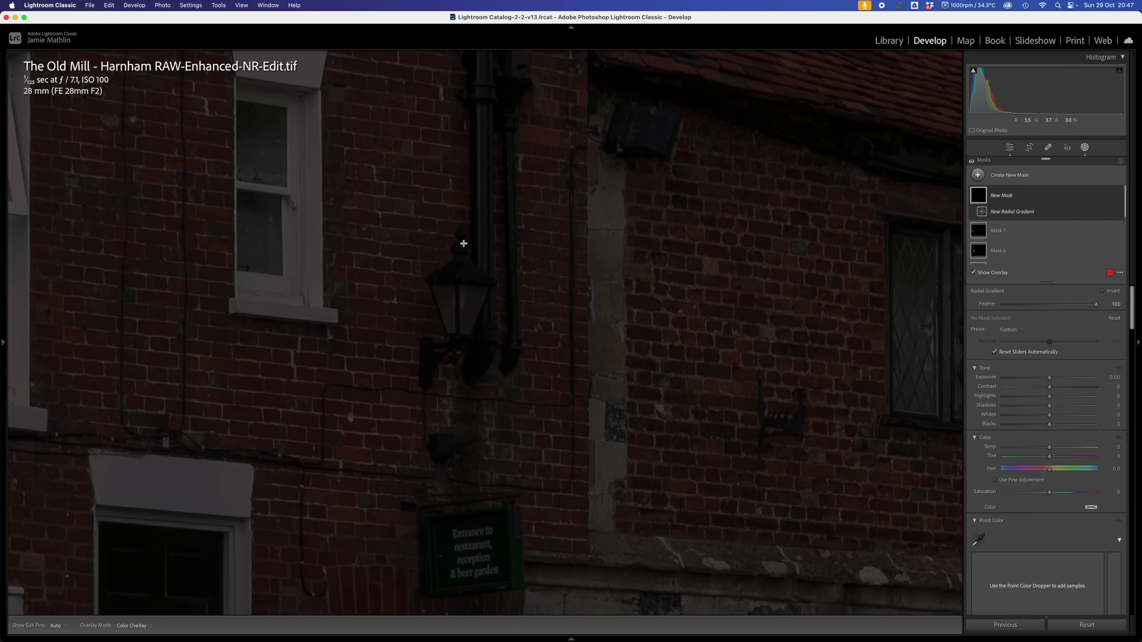
drag(448, 266, 490, 337)
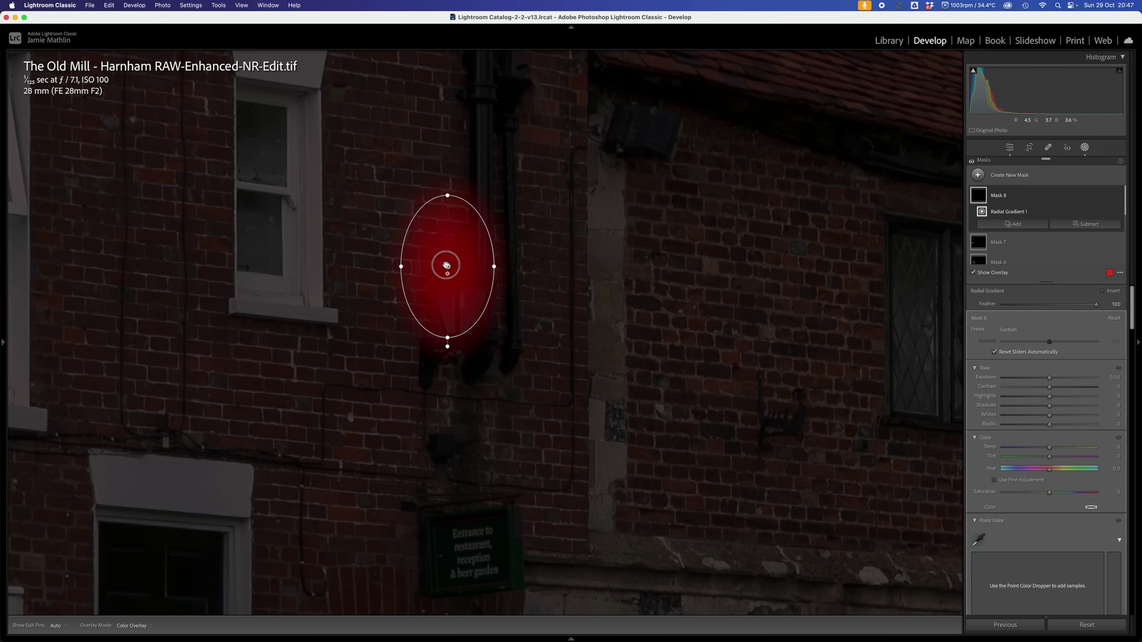
drag(447, 267, 511, 297)
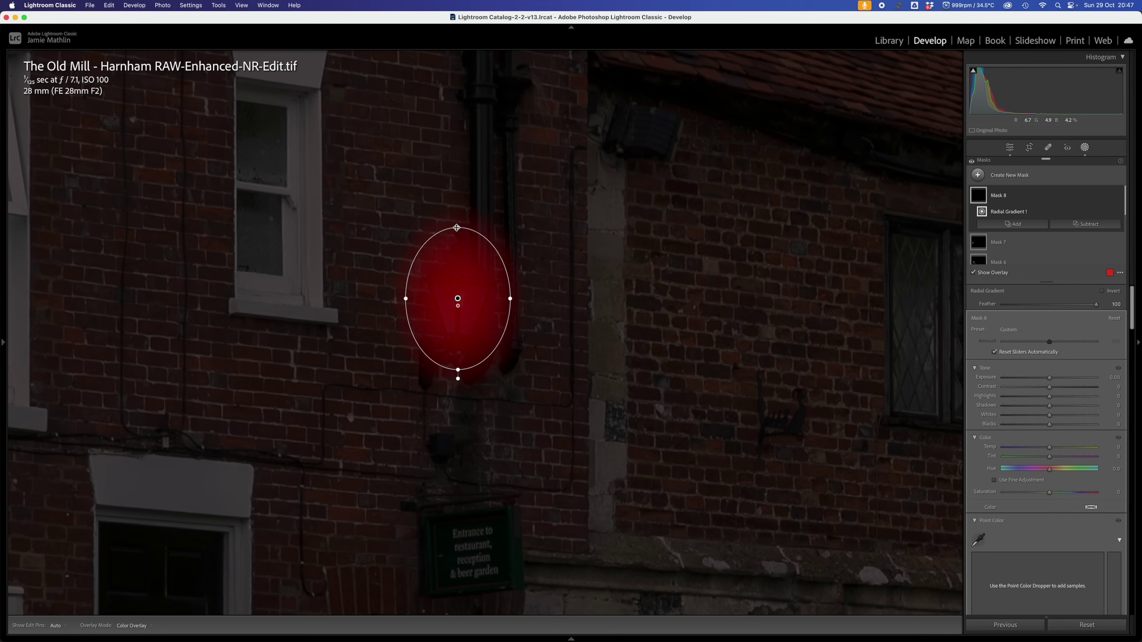
drag(456, 228, 454, 224)
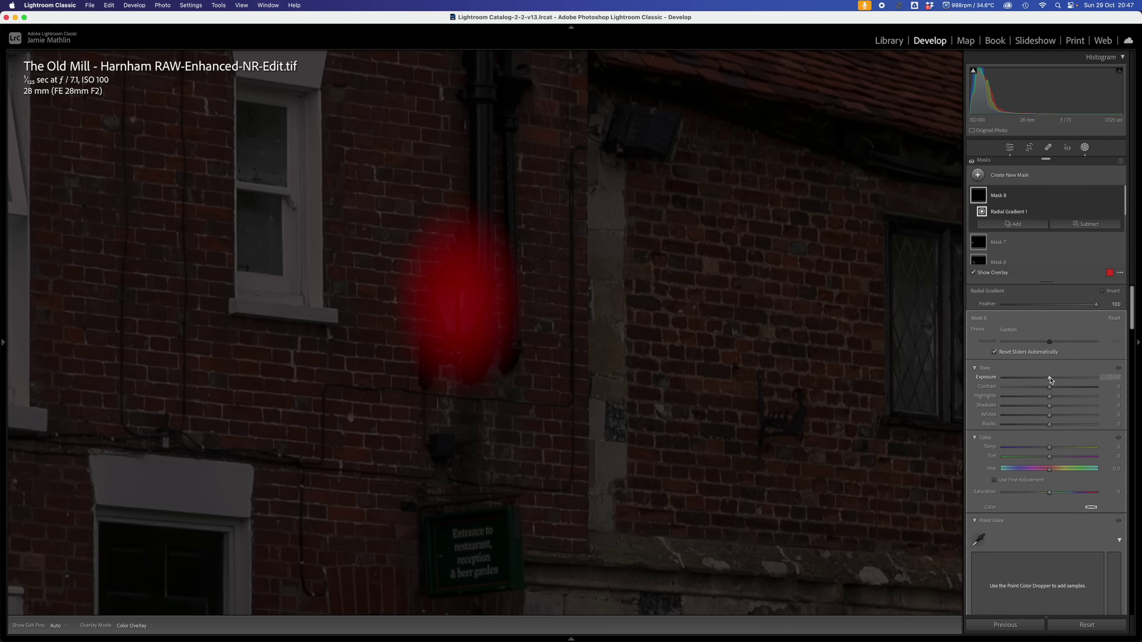
drag(1051, 378, 1134, 378)
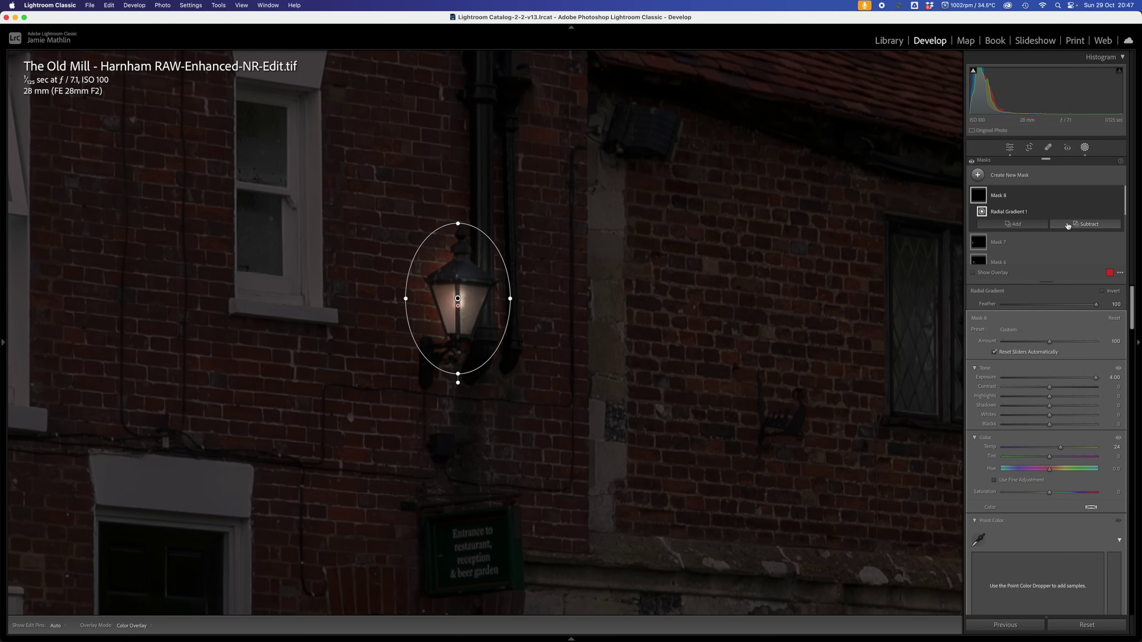
- Subtract the lantern's roof, lower frame and central glass bar from its light mask with a small hard brush
click(1084, 224)
click(1069, 308)
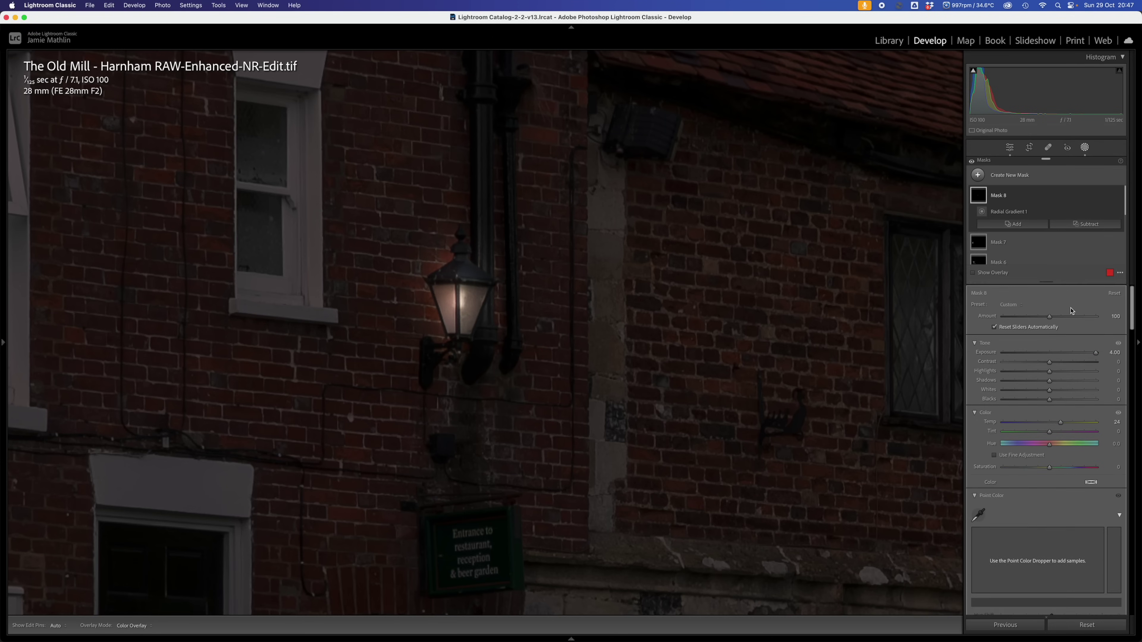
click(476, 345)
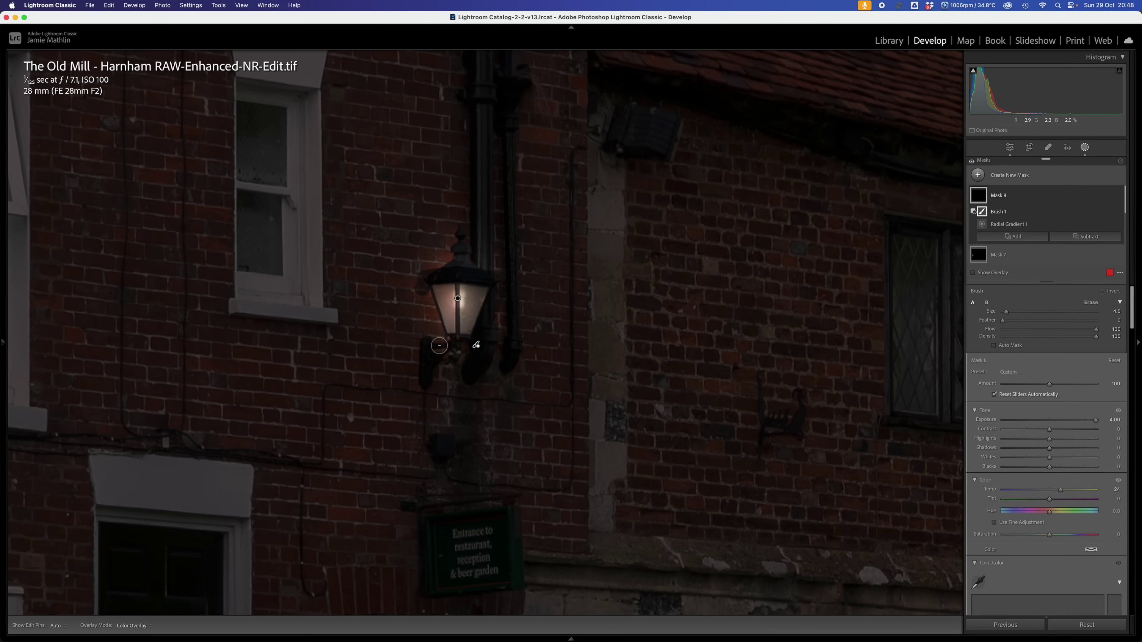
key(h)
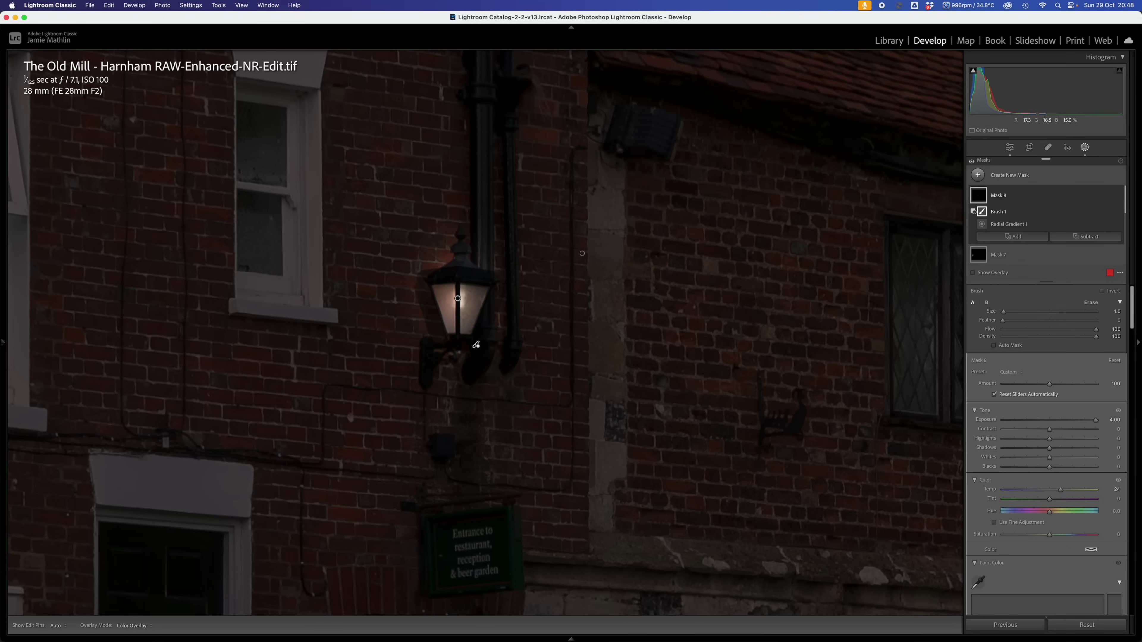
- Subtract the wall area around the lantern from its light mask with a hard brush of size 22
key(h)
key(bracketright)
key(bracketright)
key(bracketright)
key(bracketright)
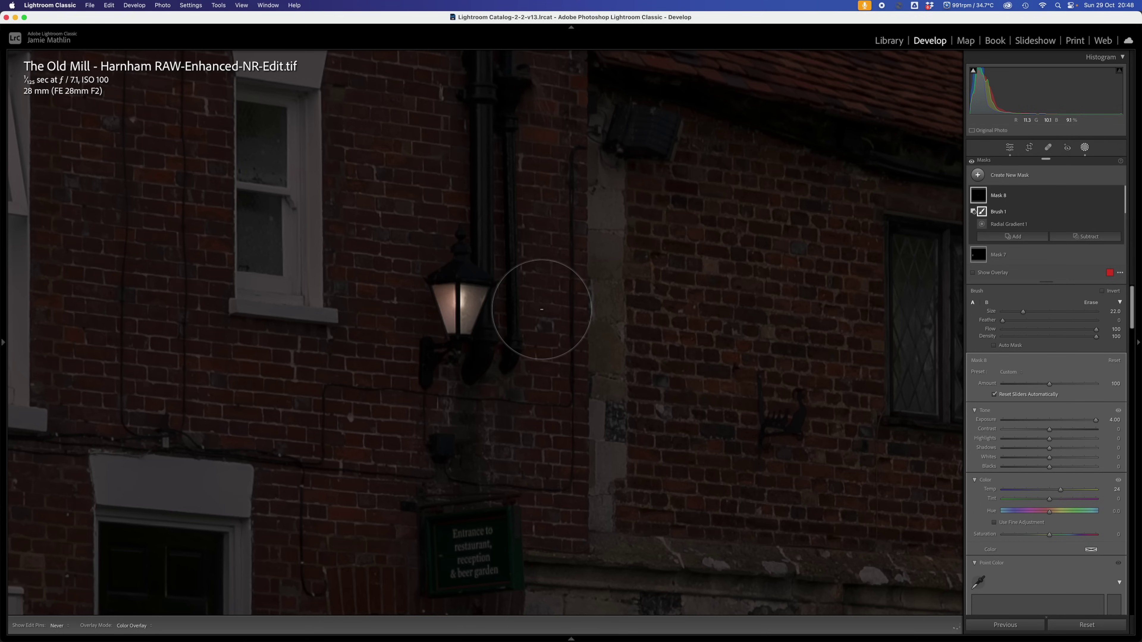
key(h)
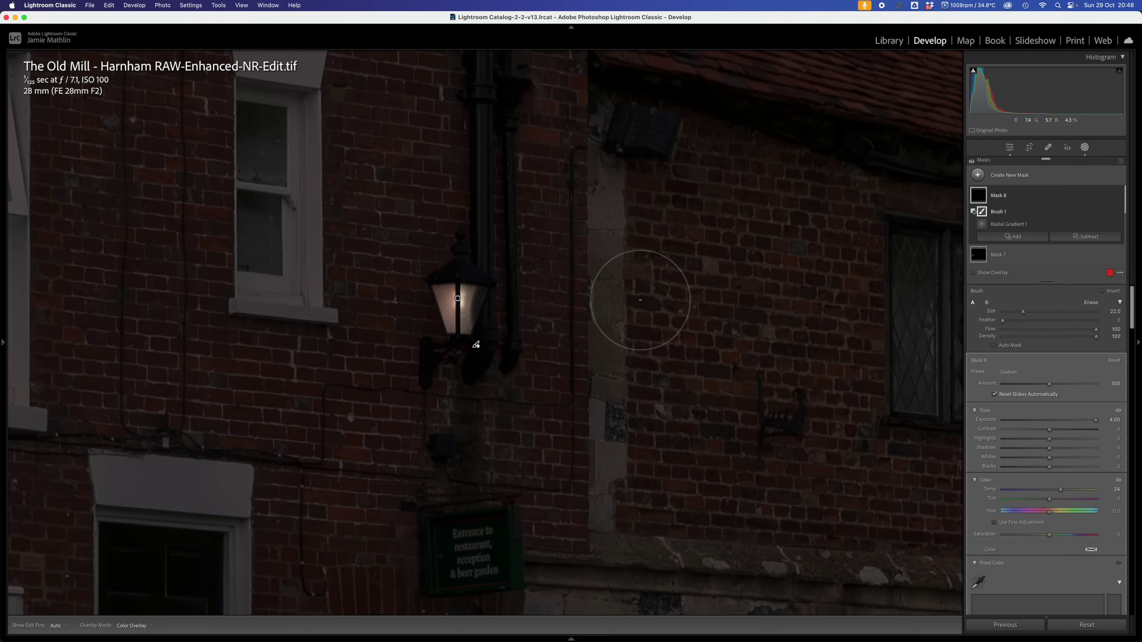
key(super+z)
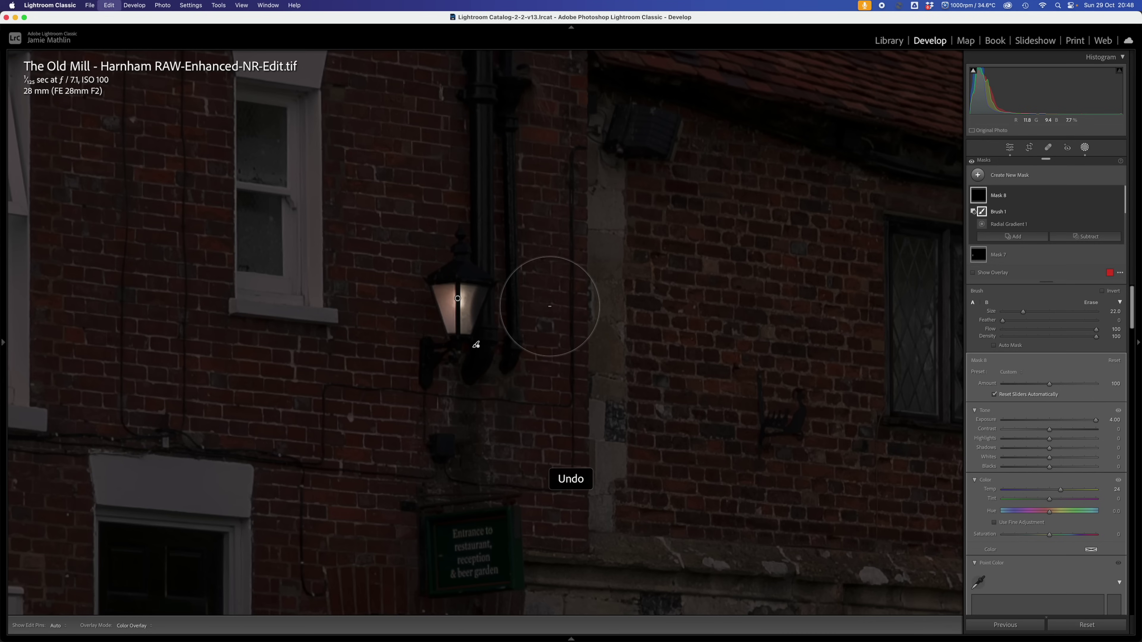
key(super+shift+z)
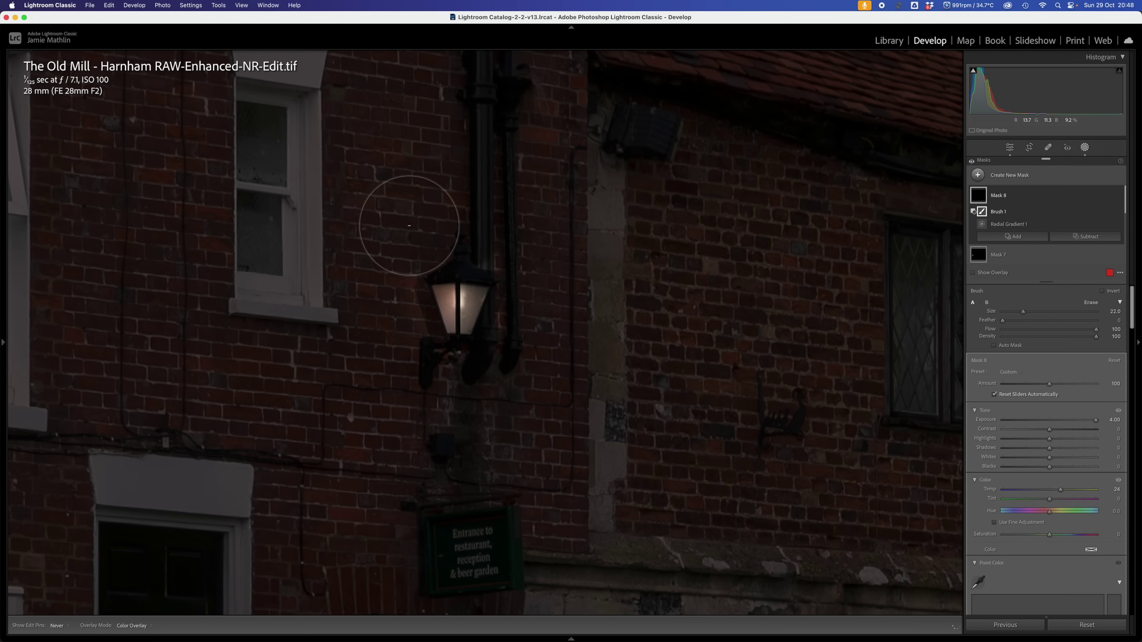
key(super+z)
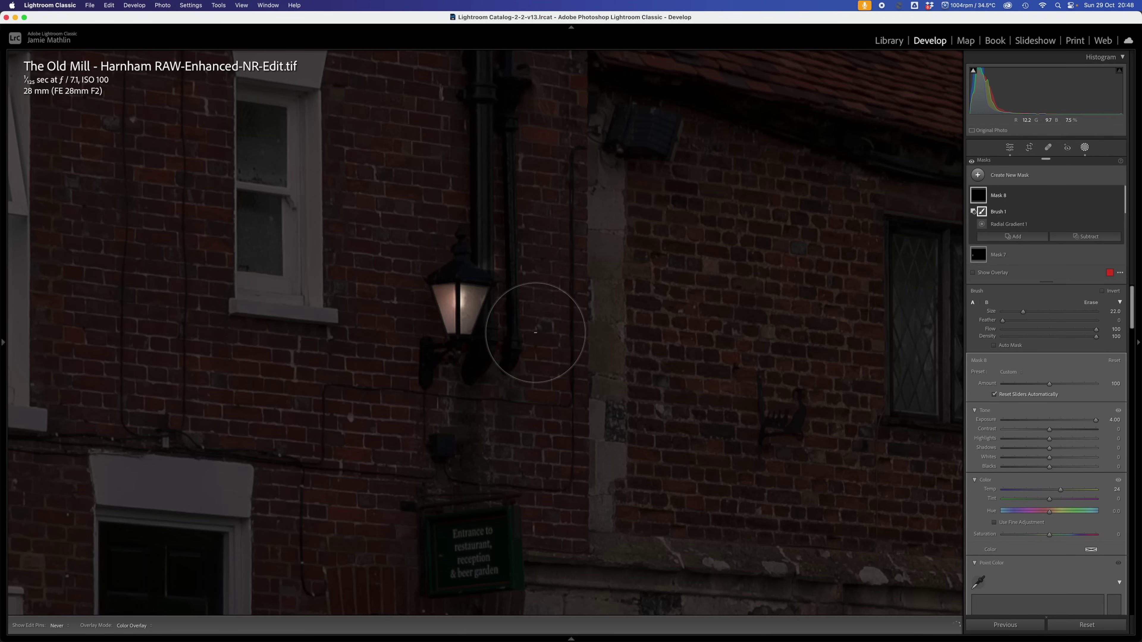
key(super+shift+z)
- Duplicate the lantern's light mask and shrink the copy's radial gradient to a small ellipse at the centre of the glass
click(459, 299)
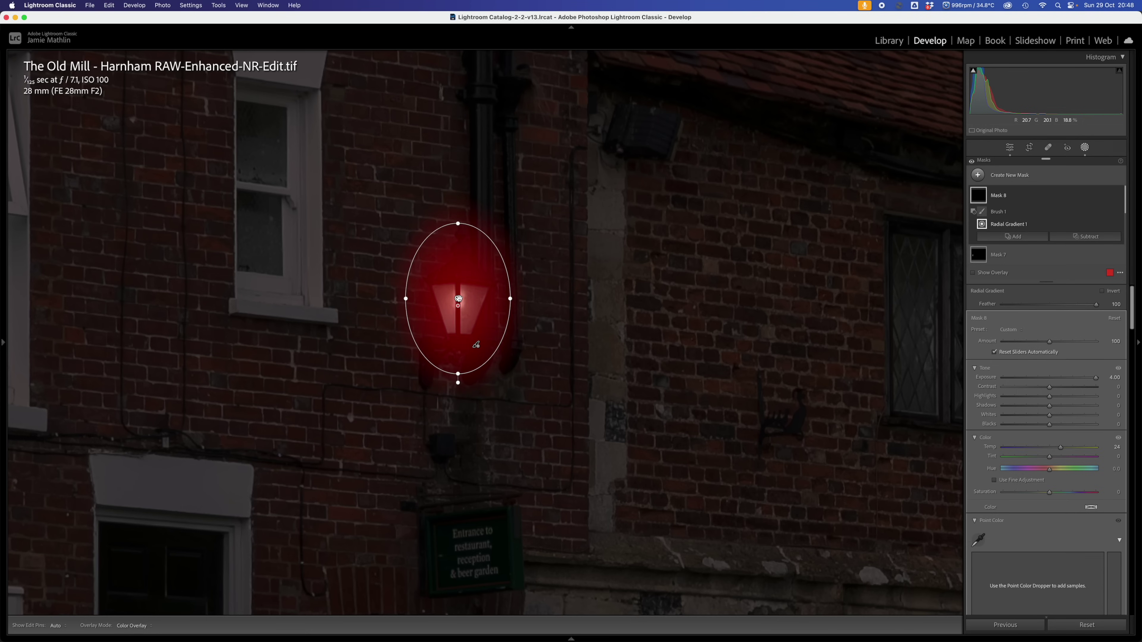
right_click(459, 299)
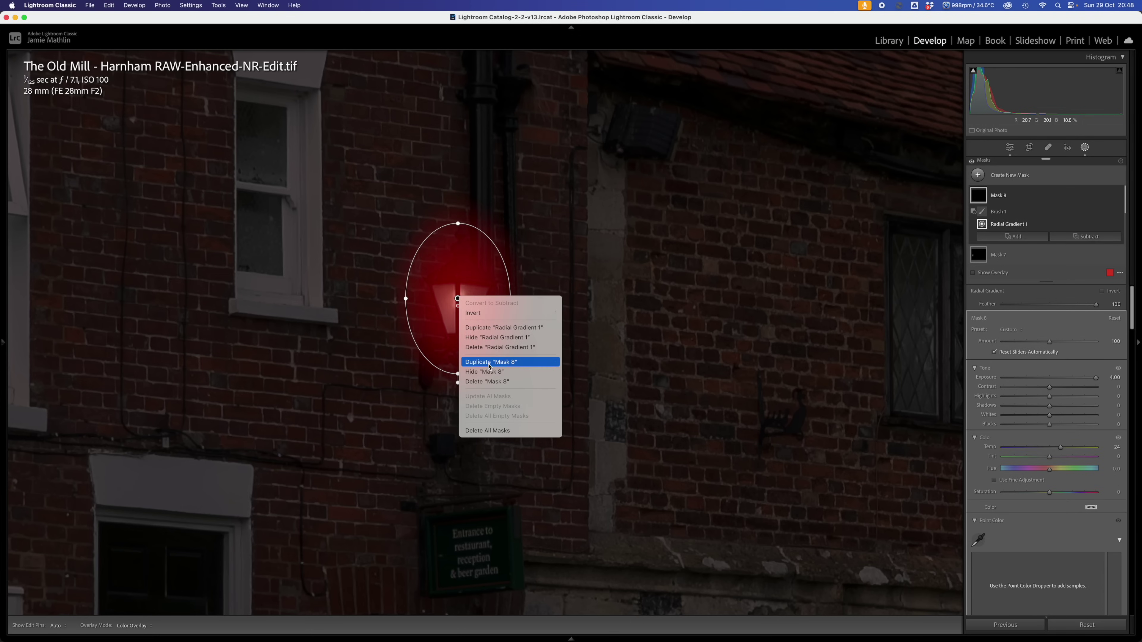
click(510, 362)
click(459, 299)
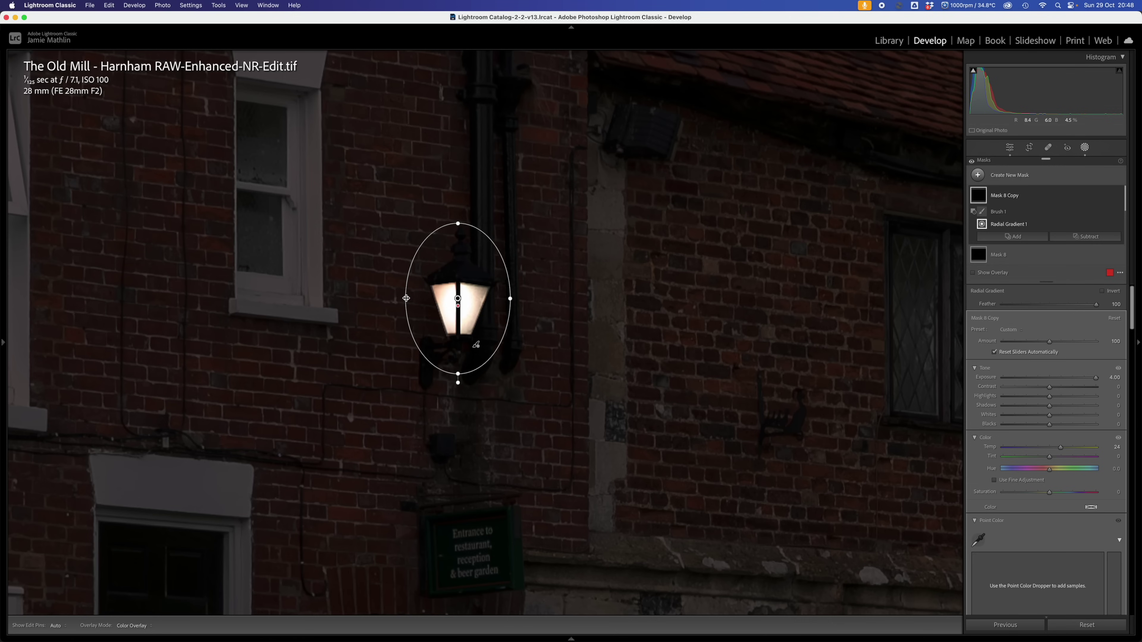
drag(408, 298, 450, 298)
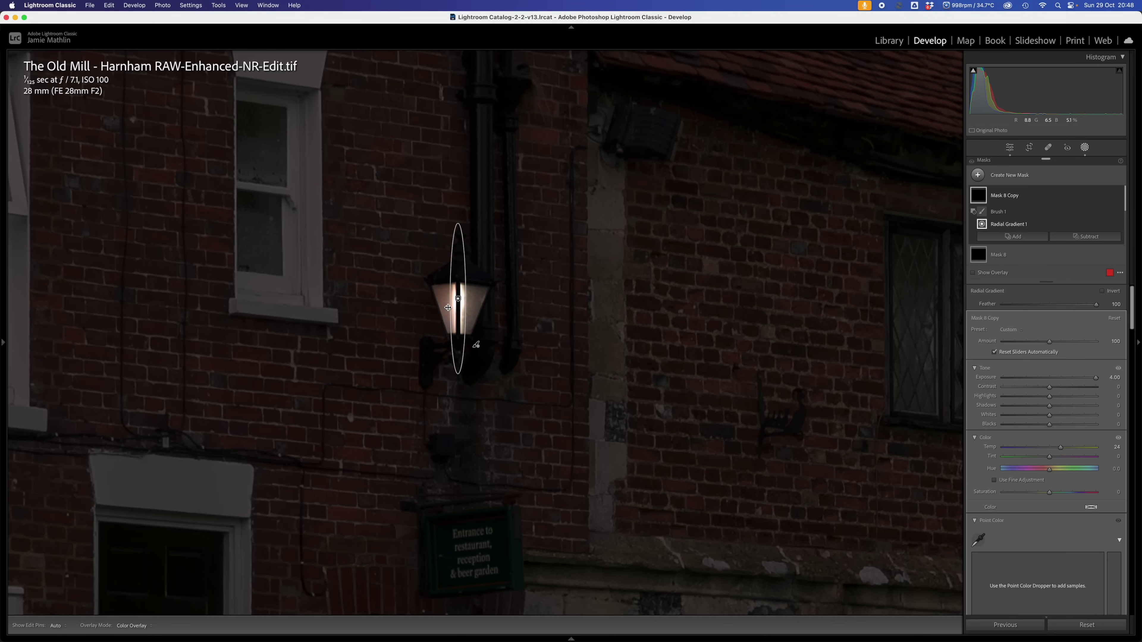
drag(457, 374, 465, 316)
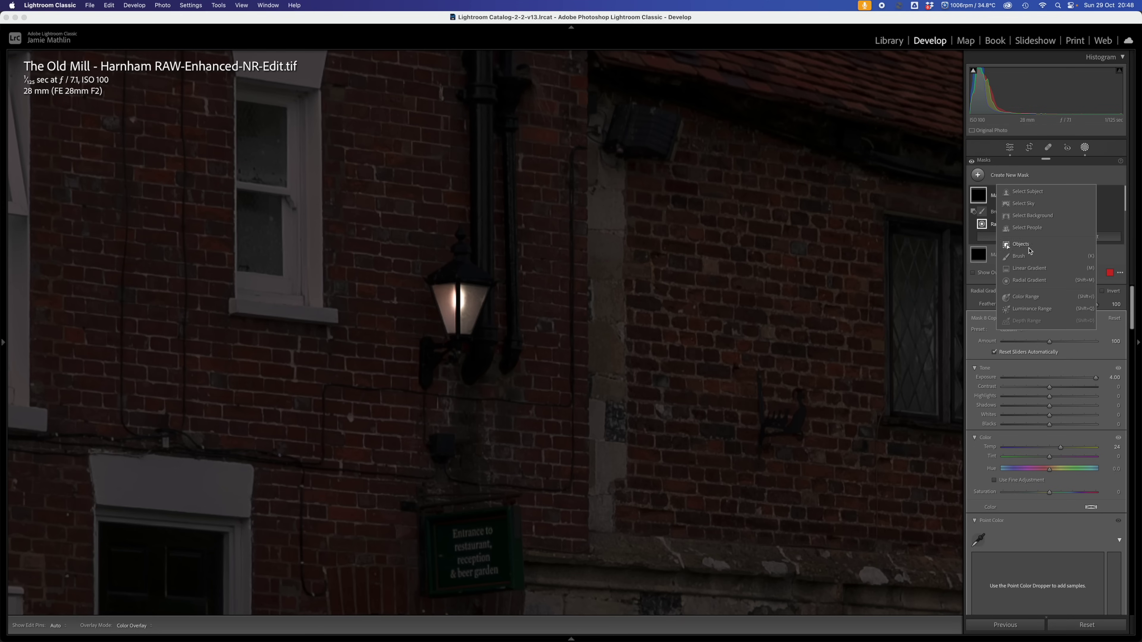
- Add a wide, slightly tilted radial gradient mask across the brick wall, centred on the lantern
click(1029, 280)
drag(414, 251, 735, 355)
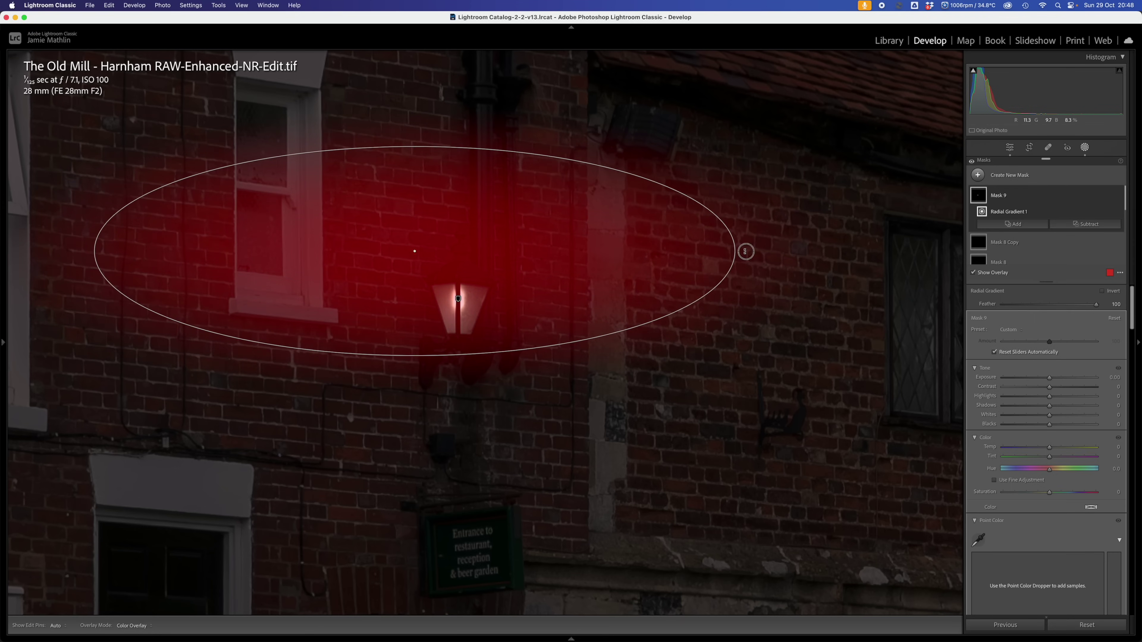
drag(745, 251, 726, 293)
drag(415, 251, 459, 319)
drag(480, 215, 471, 185)
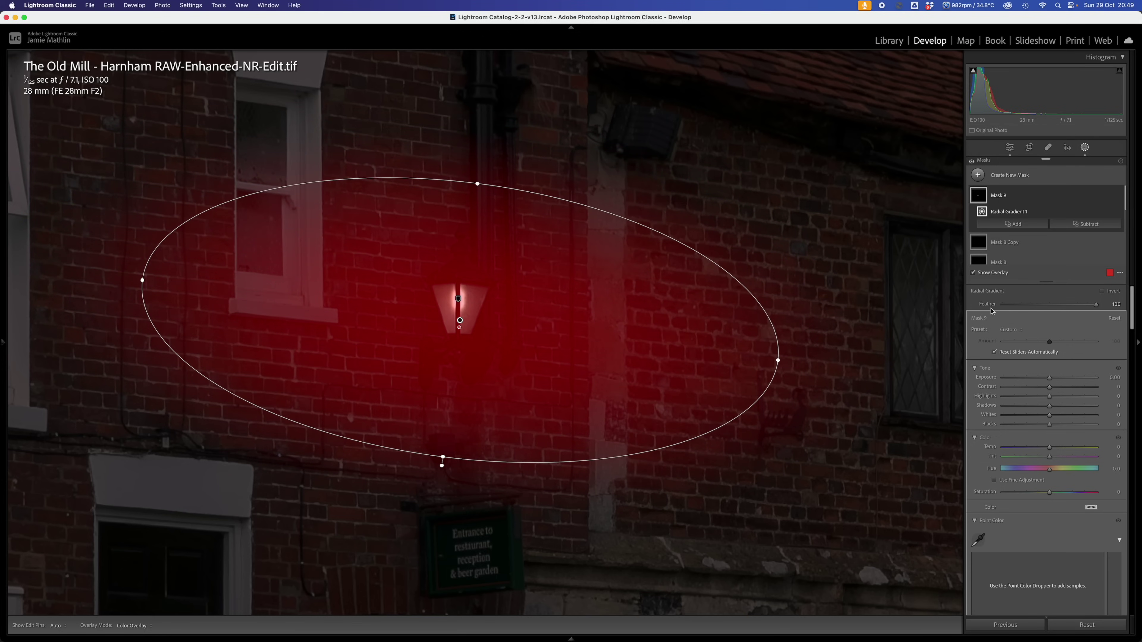
- Hide the mask overlay and set the wall glow mask's exposure to 2.28 and temperature to 14
key(o)
drag(1049, 377, 1076, 381)
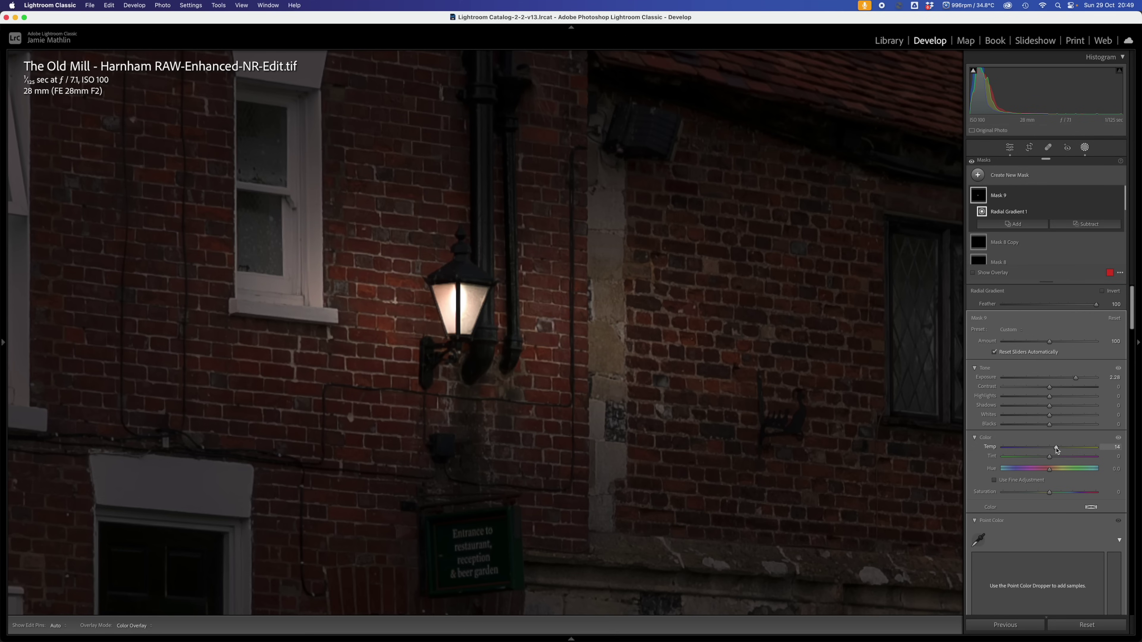
drag(1057, 450, 1056, 450)
- Lower the exposure of the original lantern light mask, Mask 8, to 2.34
click(458, 298)
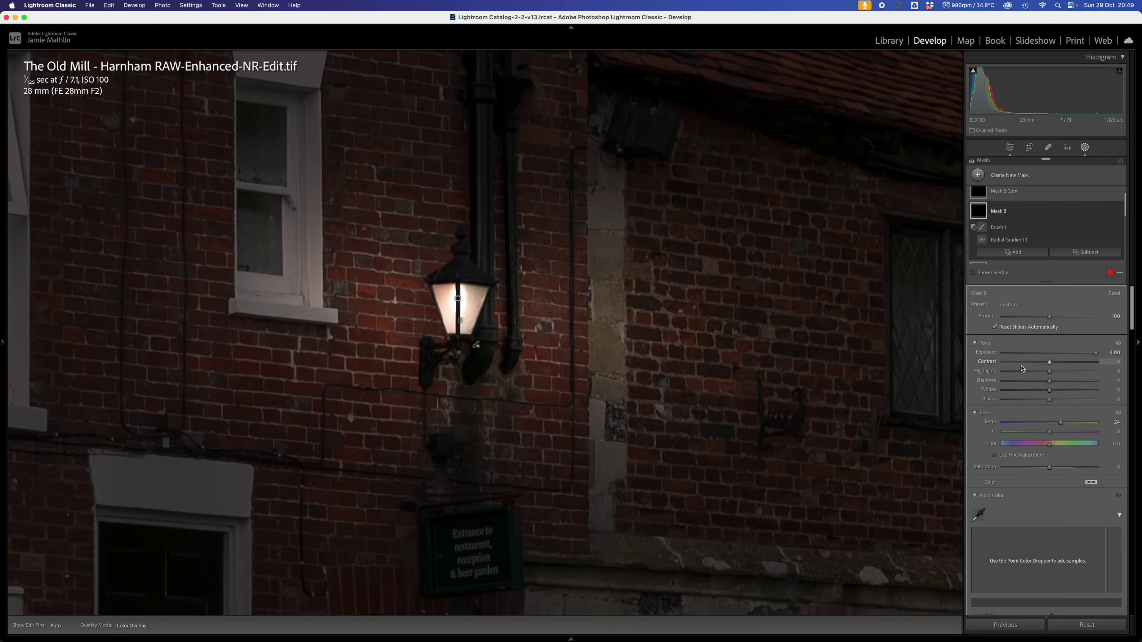
drag(1096, 353, 1075, 353)
- Add a subtracting brush to the wall glow mask with feather 100, flow 66 and size 4
click(1003, 190)
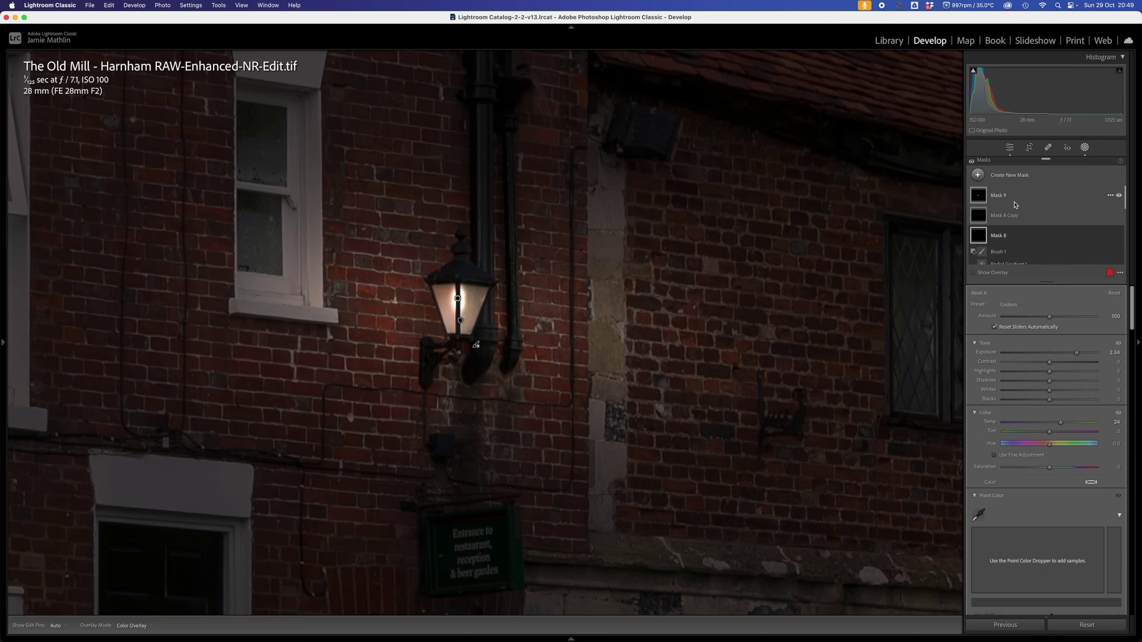
click(1074, 225)
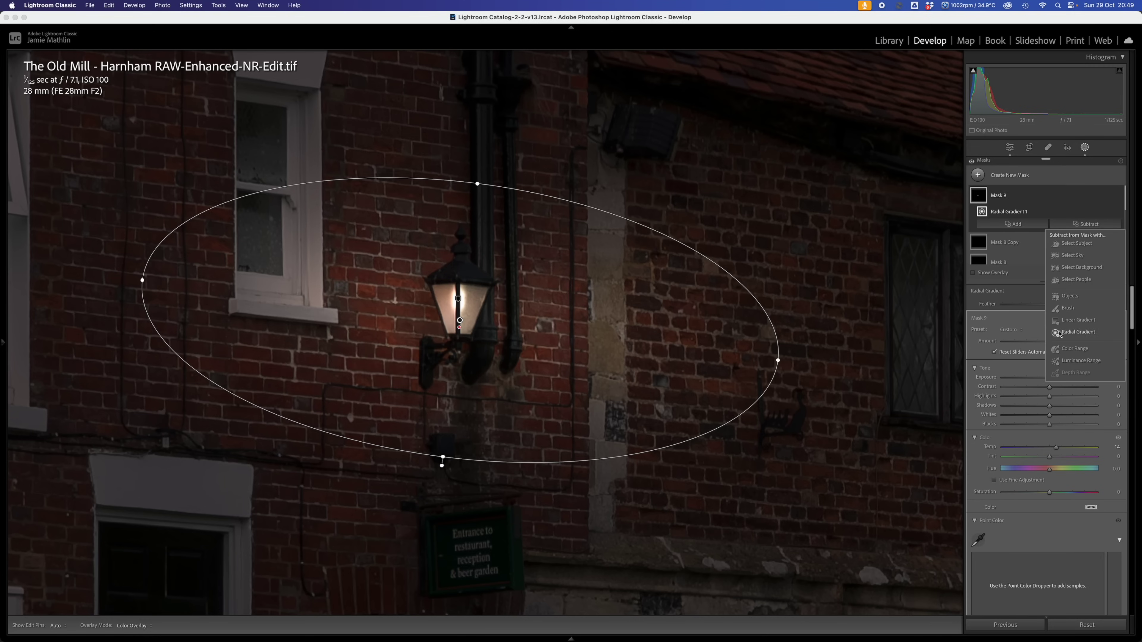
click(1075, 334)
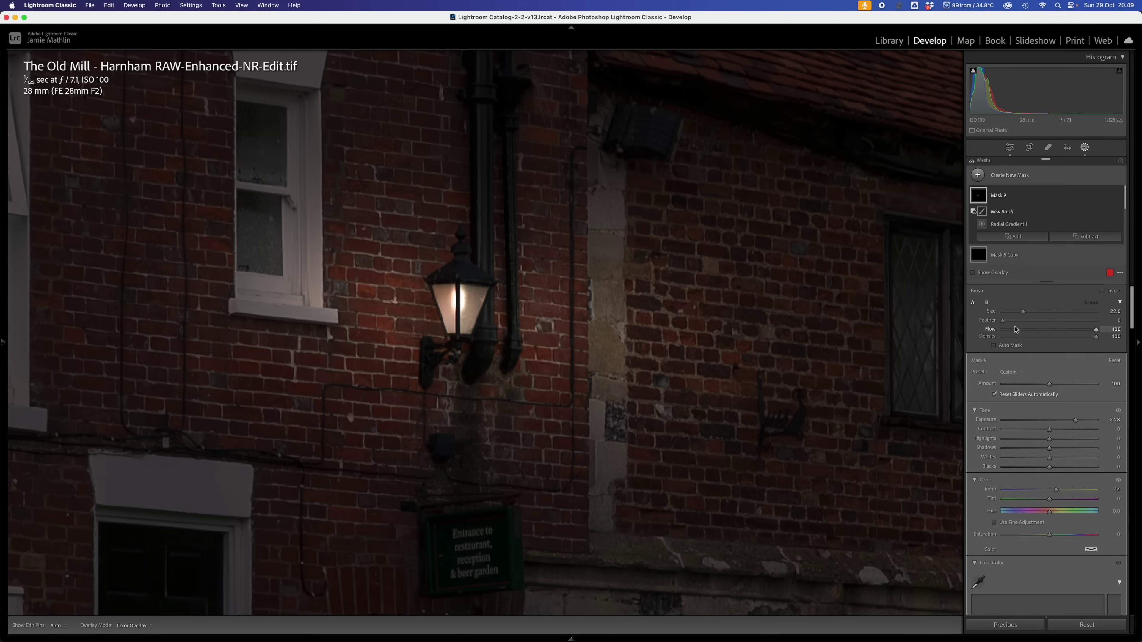
drag(1003, 320, 1097, 320)
drag(1053, 332, 1064, 334)
scroll(562, 216, down, 3)
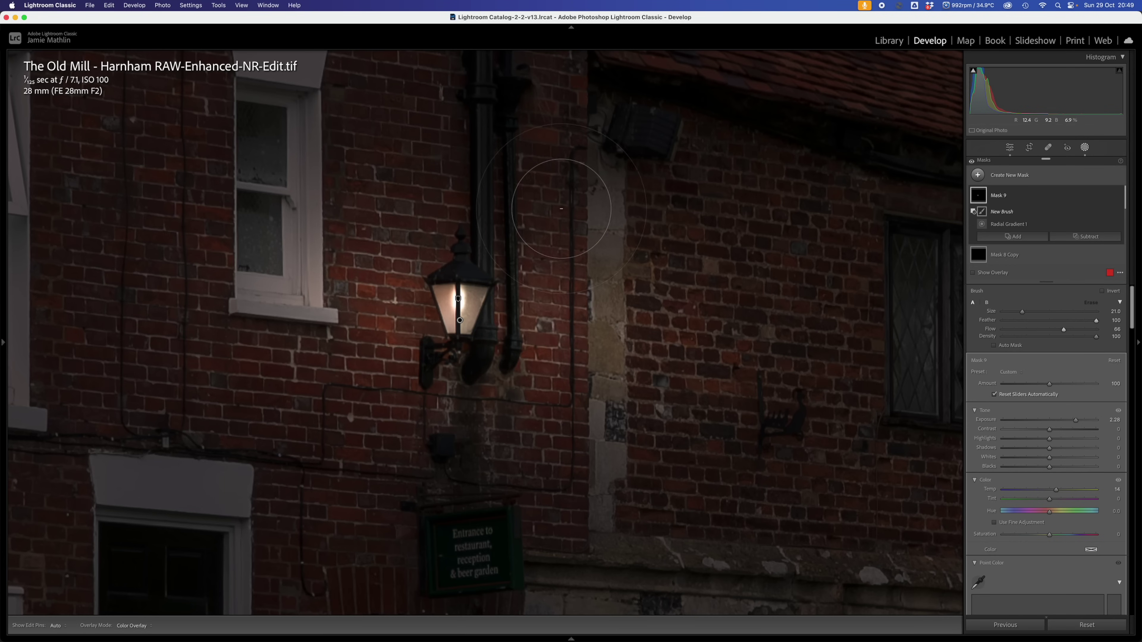
scroll(512, 222, down, 10)
scroll(477, 267, down, 1)
- Brush the lantern's roof and top out of the wall glow mask, enlarging the feathered brush to size 10
key(h)
drag(486, 267, 490, 271)
key(h)
key(h)
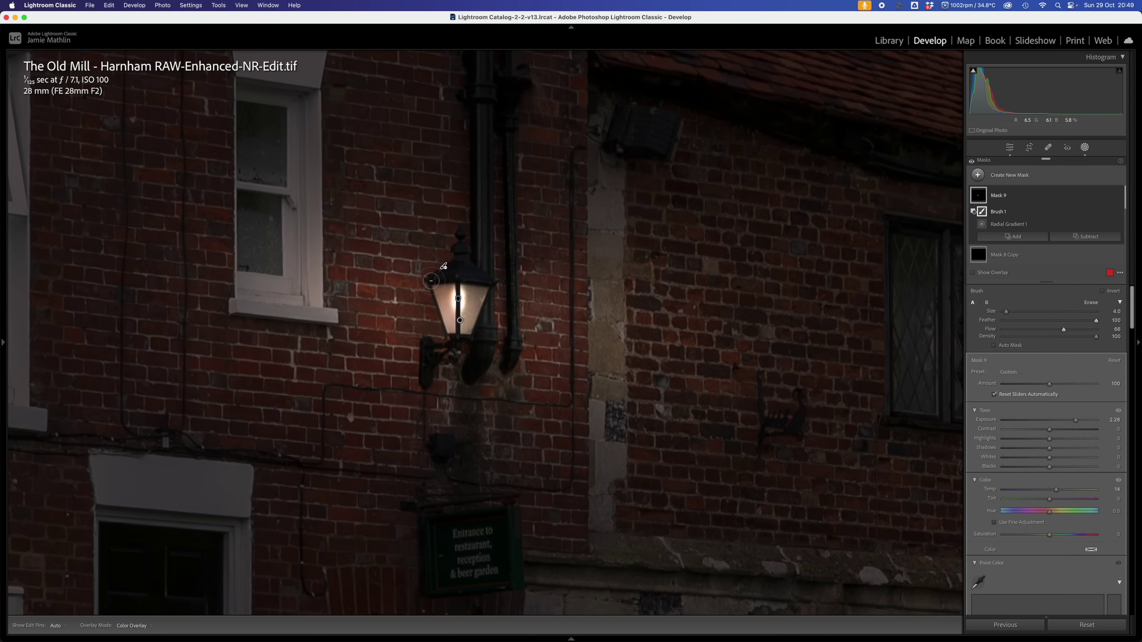
key(h)
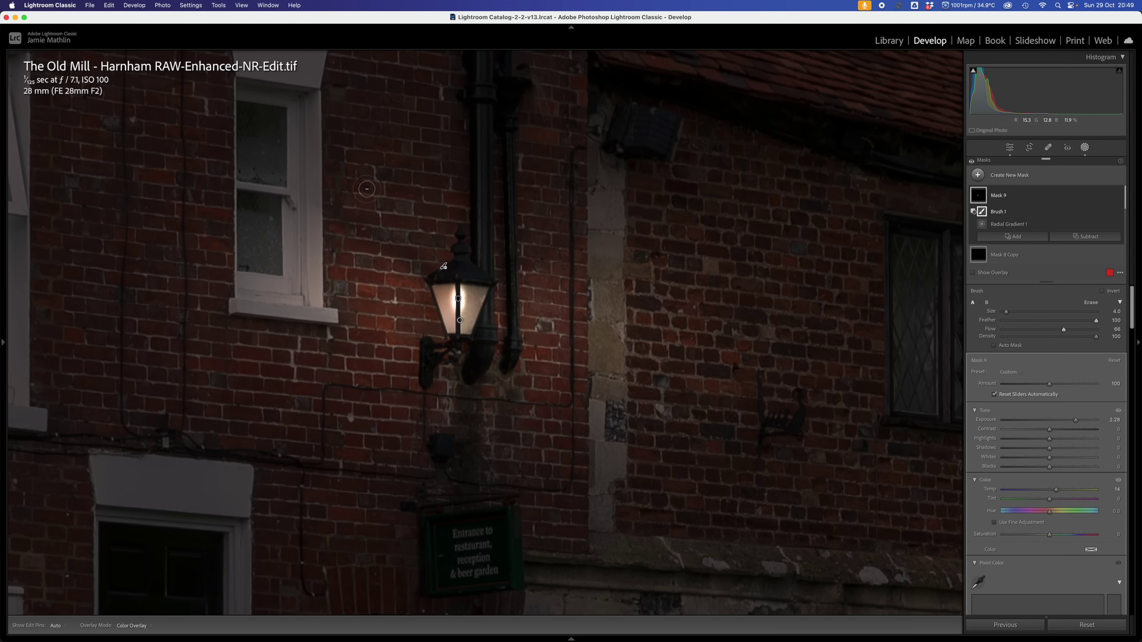
key(h)
scroll(462, 257, up, 3)
key(h)
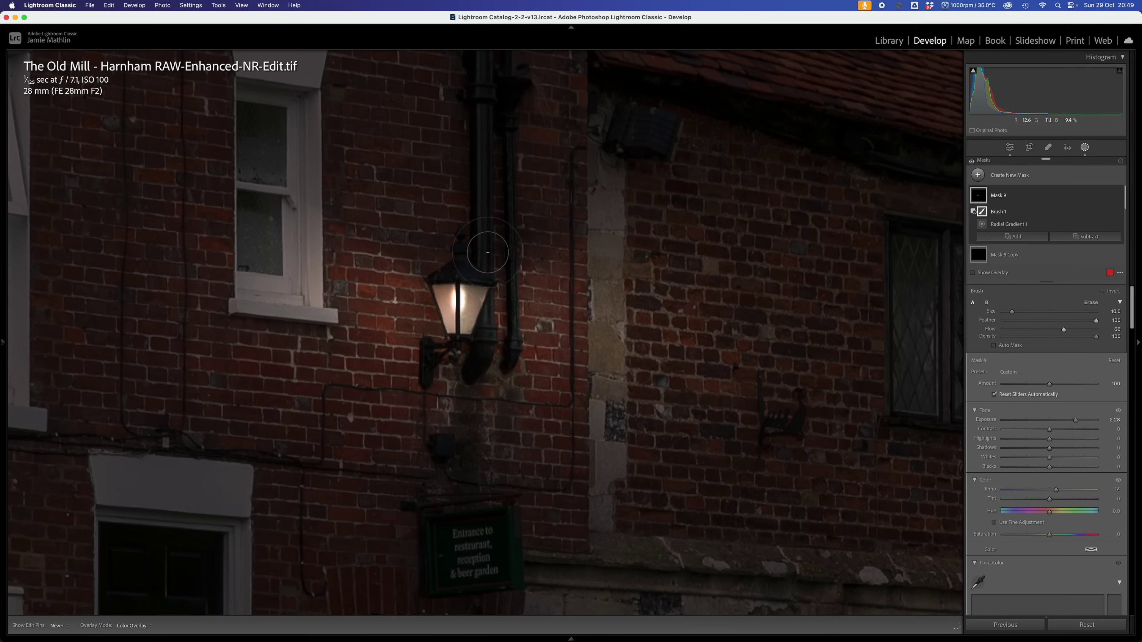
- Toggle the edit pins off and on to examine the lantern's glow on the wall
key(h)
mouse_move(973, 199)
key(h)
key(h)
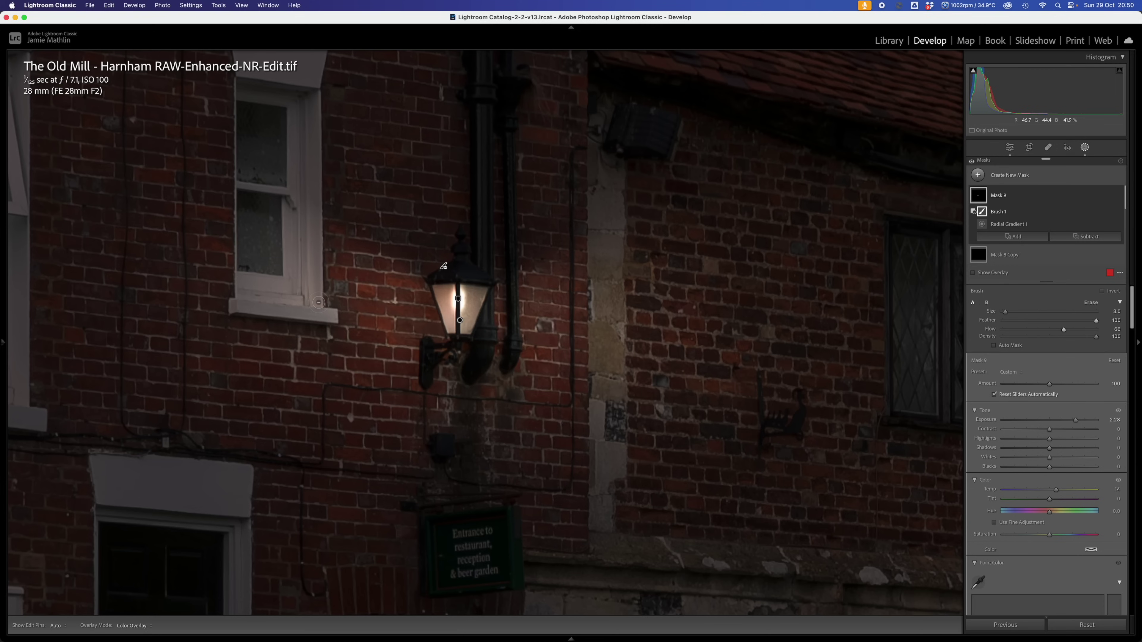
key(h)
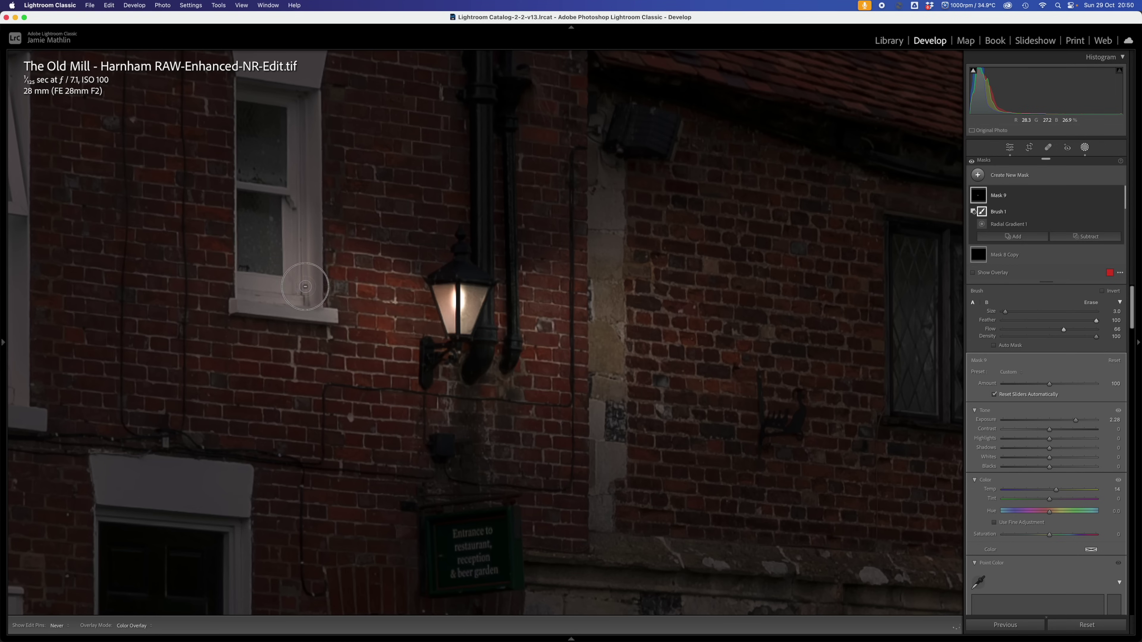
key(h)
key(h)
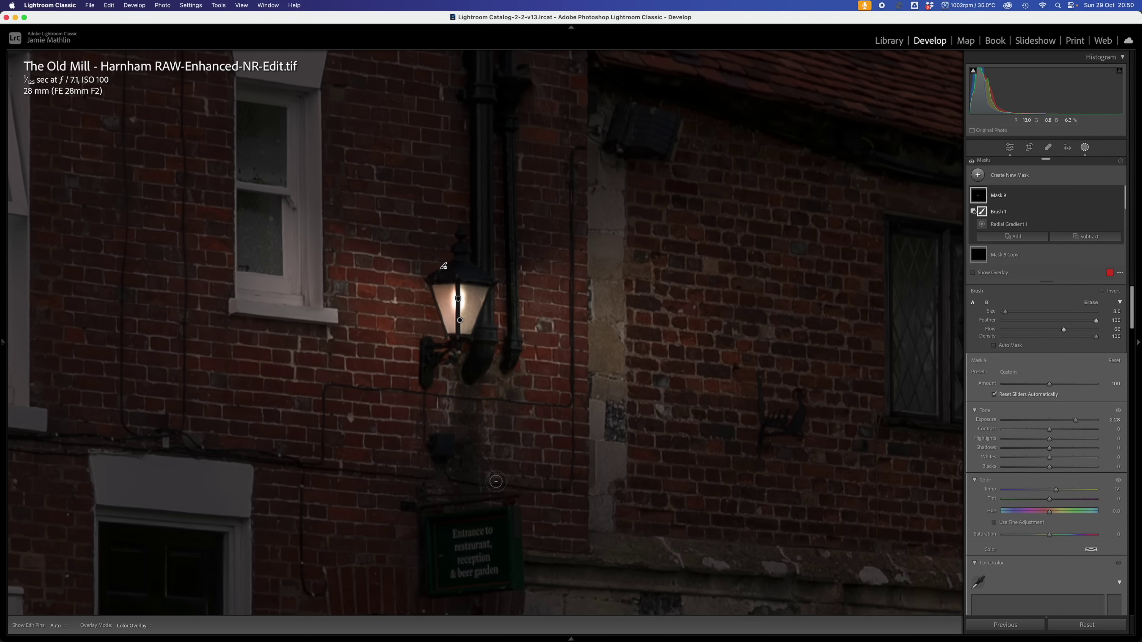
- Add a brush to the wall glow mask, Mask 9, and paint light on the wall beneath the lantern at brush size 10
click(1013, 236)
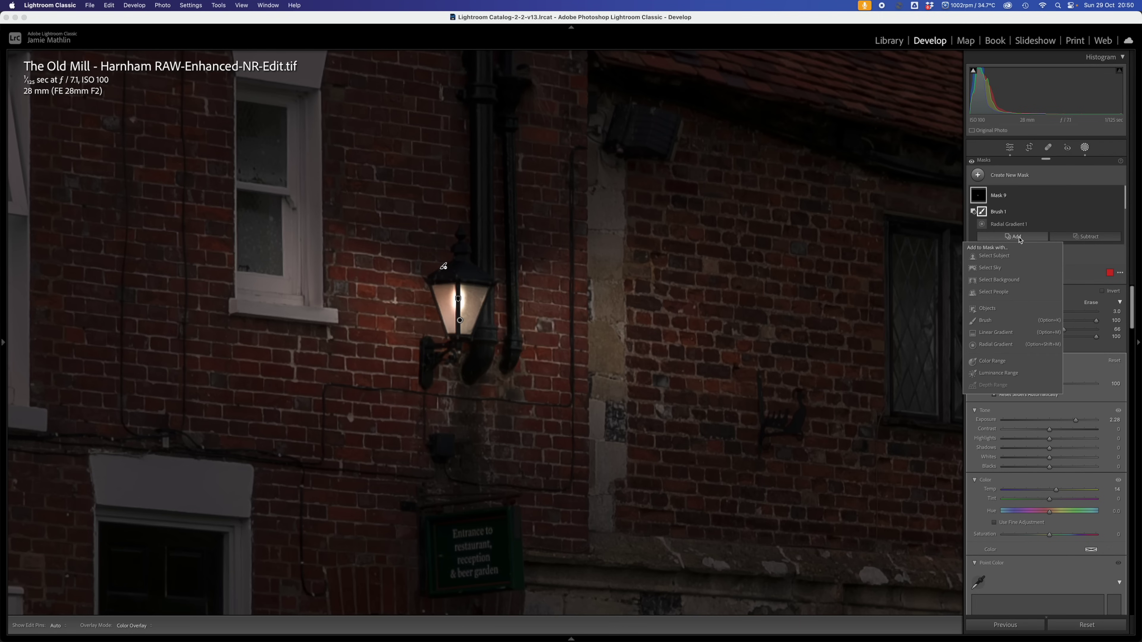
click(985, 321)
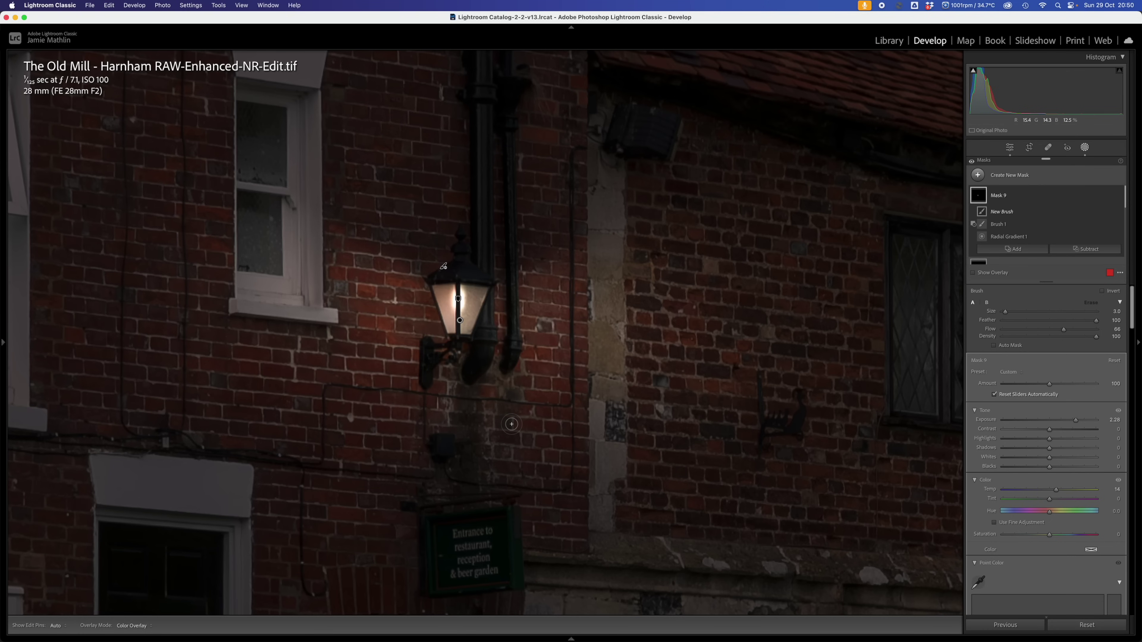
key(z)
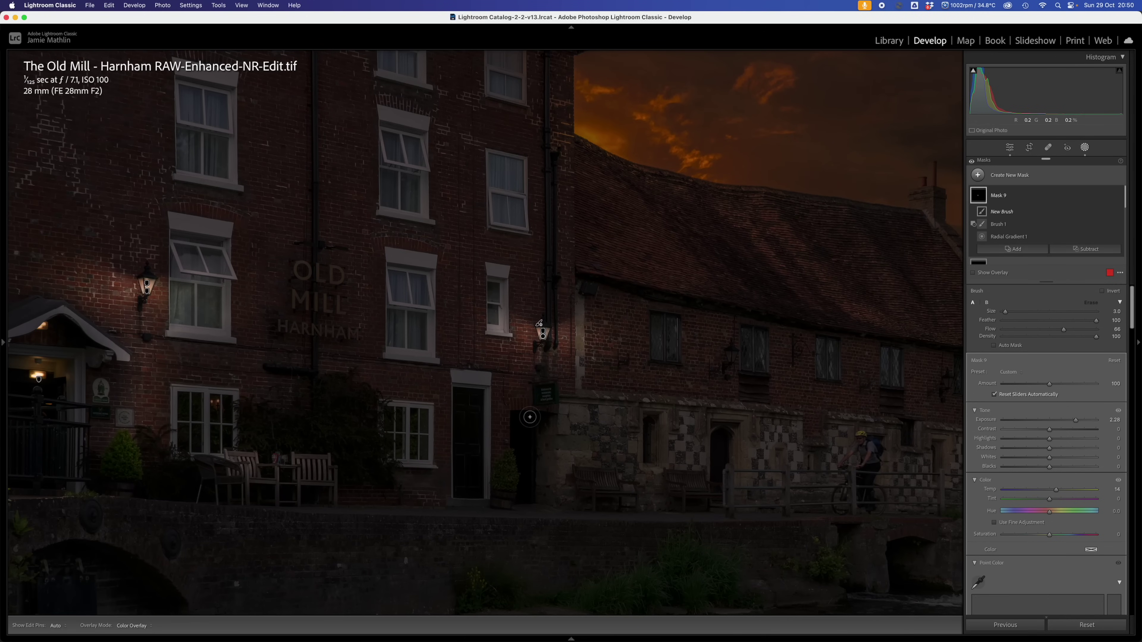
scroll(535, 389, up, 5)
drag(540, 369, 569, 375)
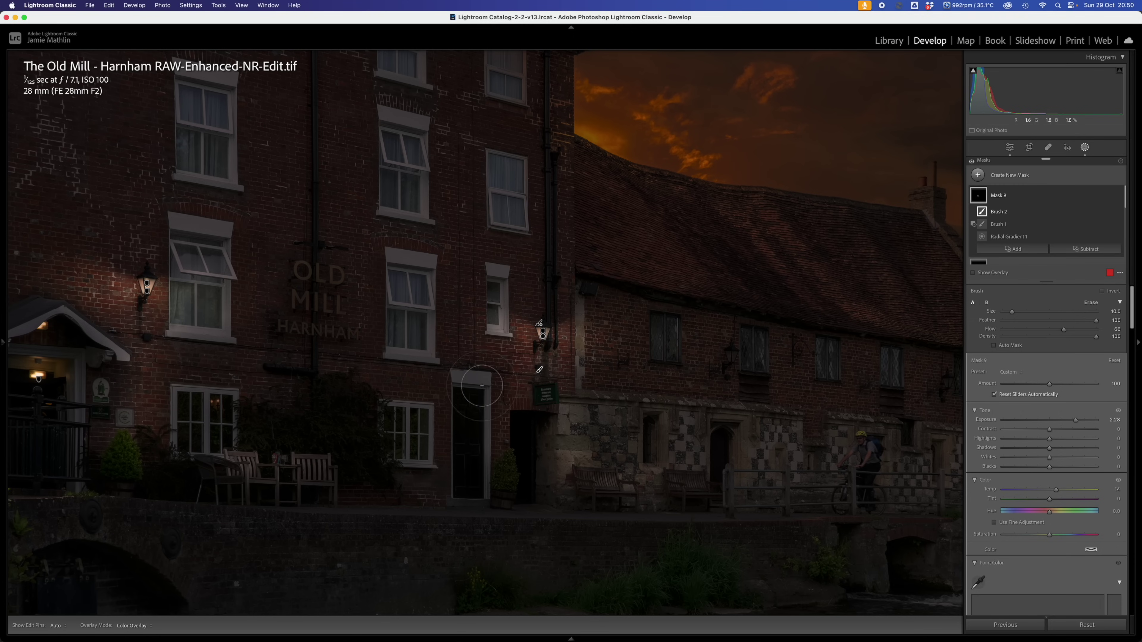
scroll(502, 366, down, 3)
scroll(455, 395, down, 2)
scroll(452, 383, down, 1)
key(shift+w)
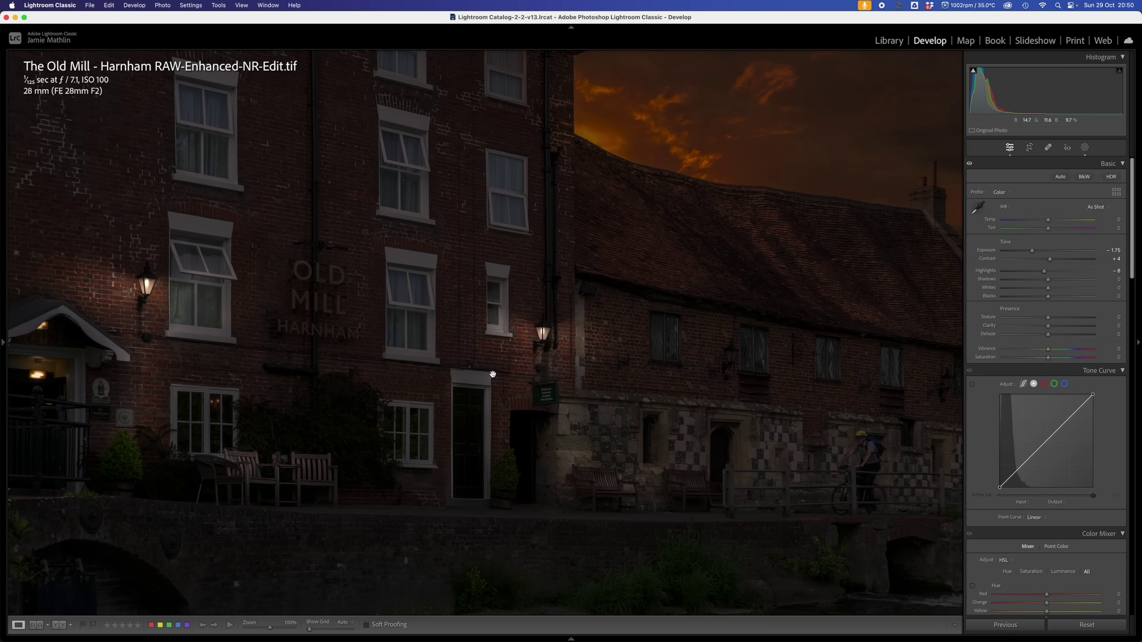
- Create a wide, flat radial gradient mask on the path below the corner lantern, with exposure 2.24 and temperature 14
click(1083, 150)
click(983, 197)
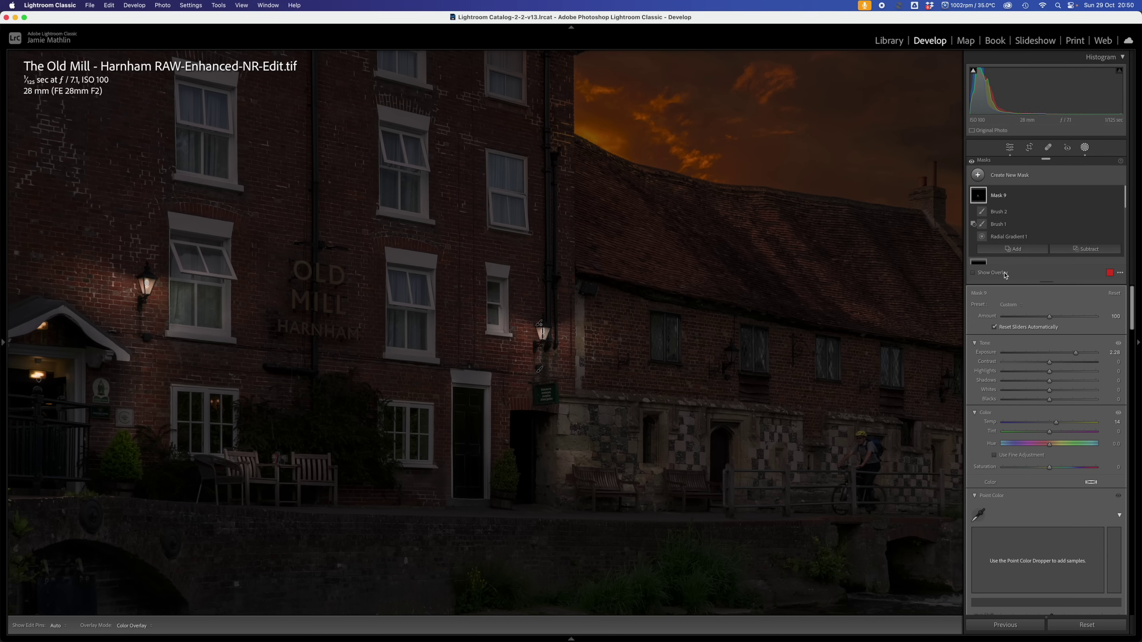
click(999, 175)
click(1030, 281)
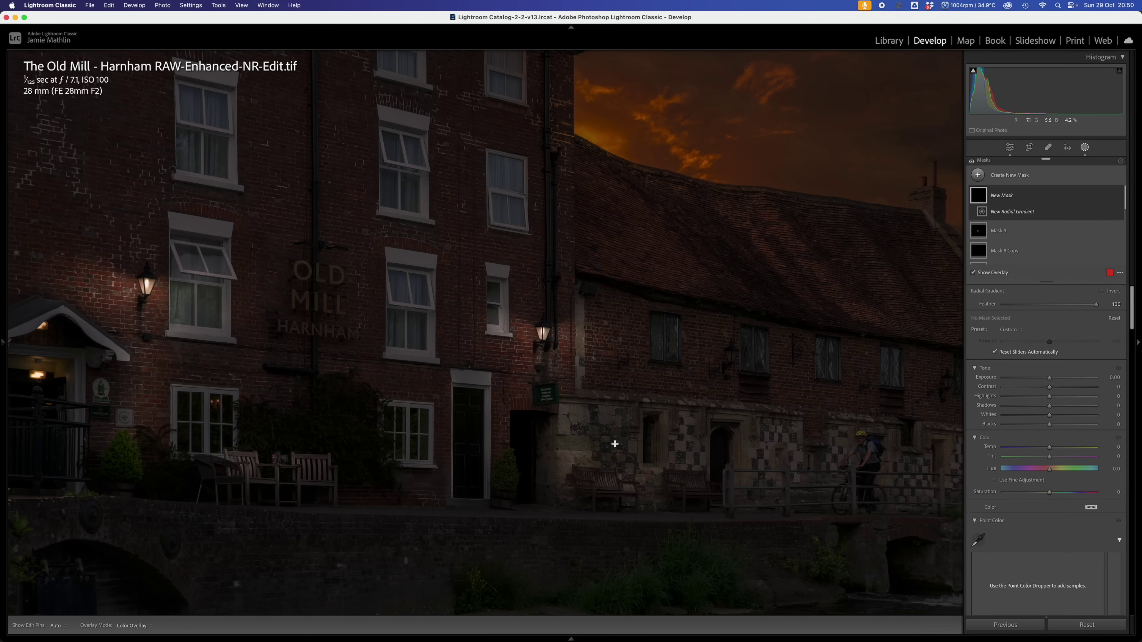
drag(529, 502, 736, 510)
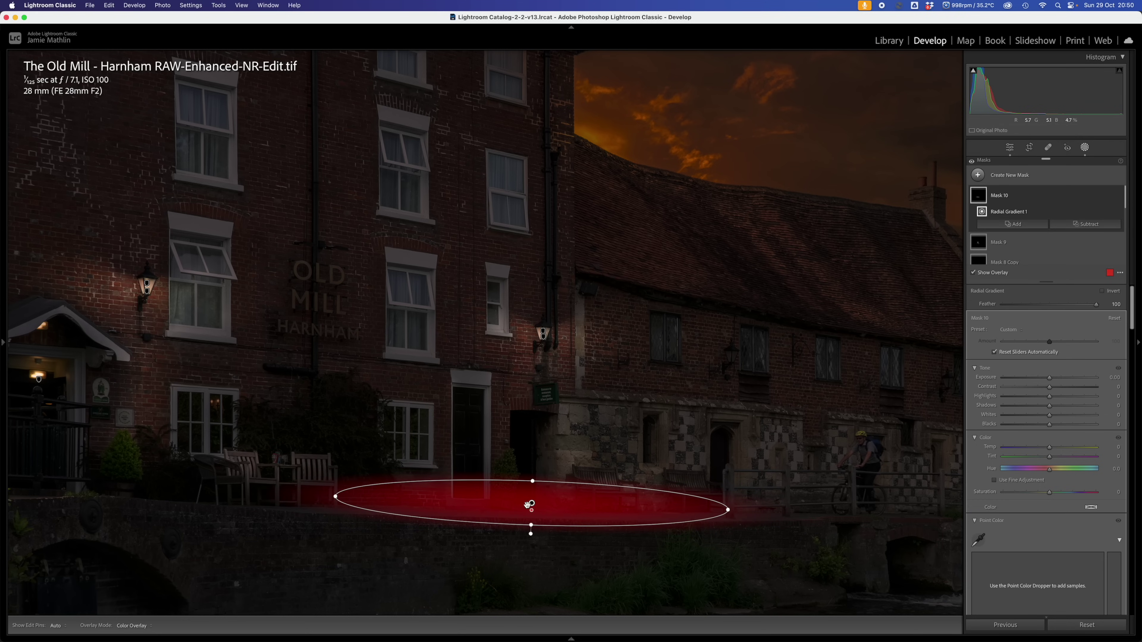
drag(529, 505, 540, 514)
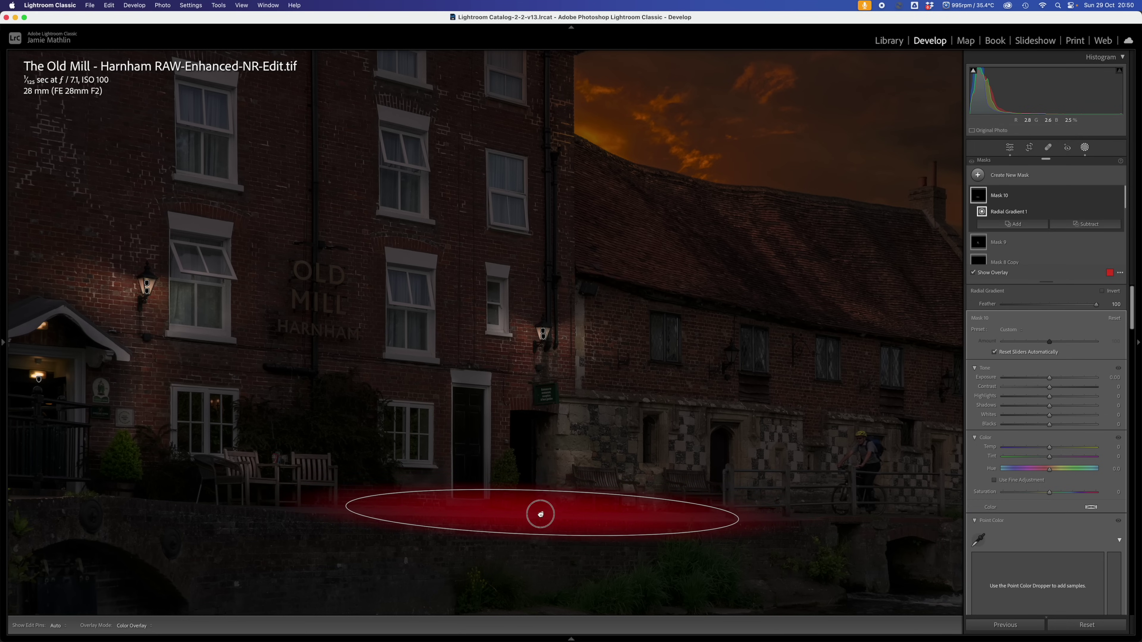
drag(1063, 378, 1072, 378)
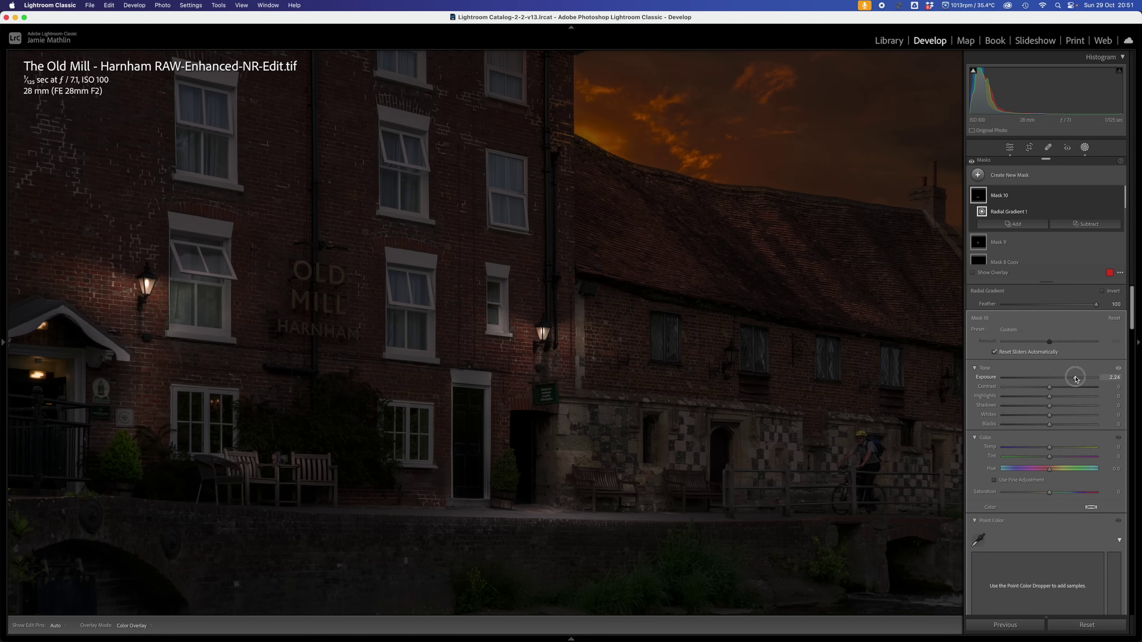
drag(1076, 379, 1076, 380)
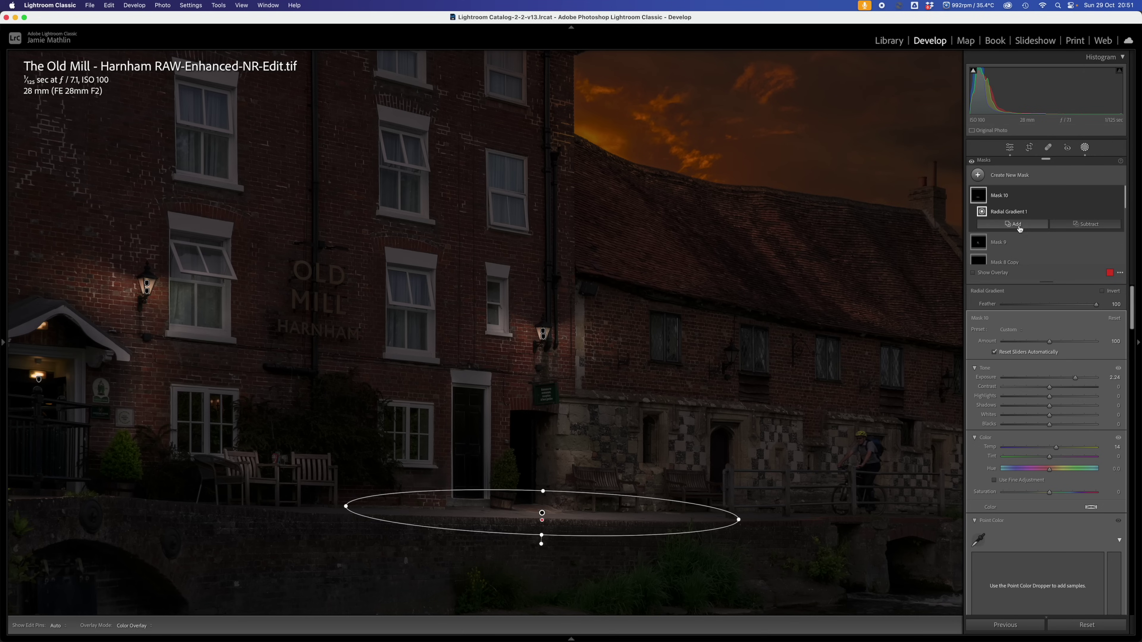
- Subtract the river wall below the path from the path glow mask using a brush with size 7, feather 6 and flow 100
click(1083, 223)
click(1076, 298)
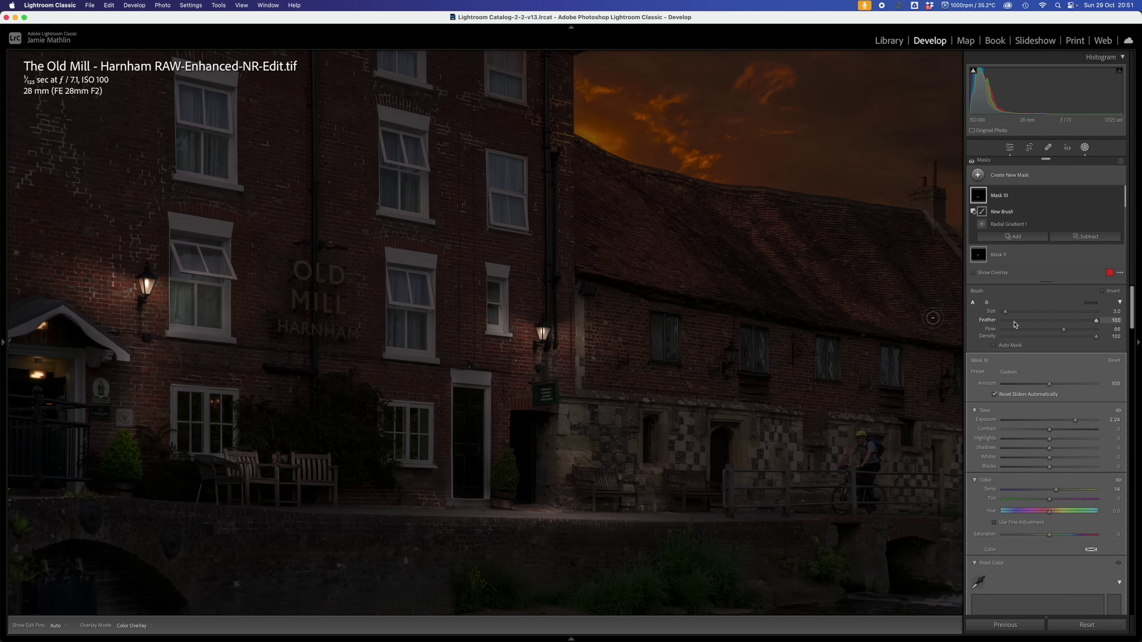
drag(1013, 321, 1097, 330)
scroll(362, 540, up, 2)
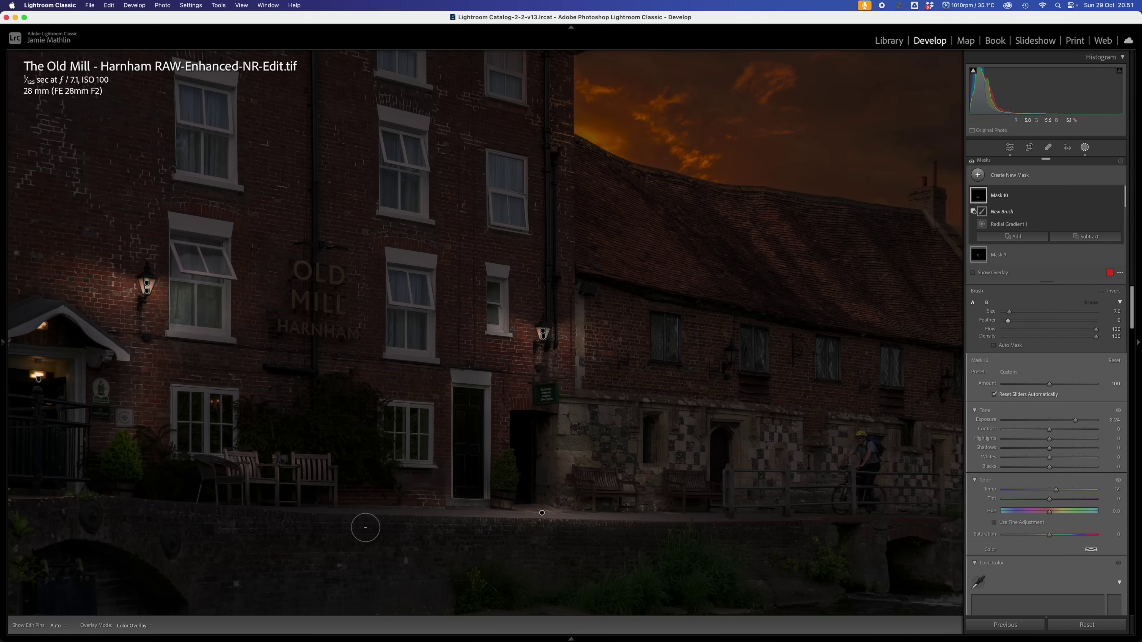
drag(366, 529, 548, 533)
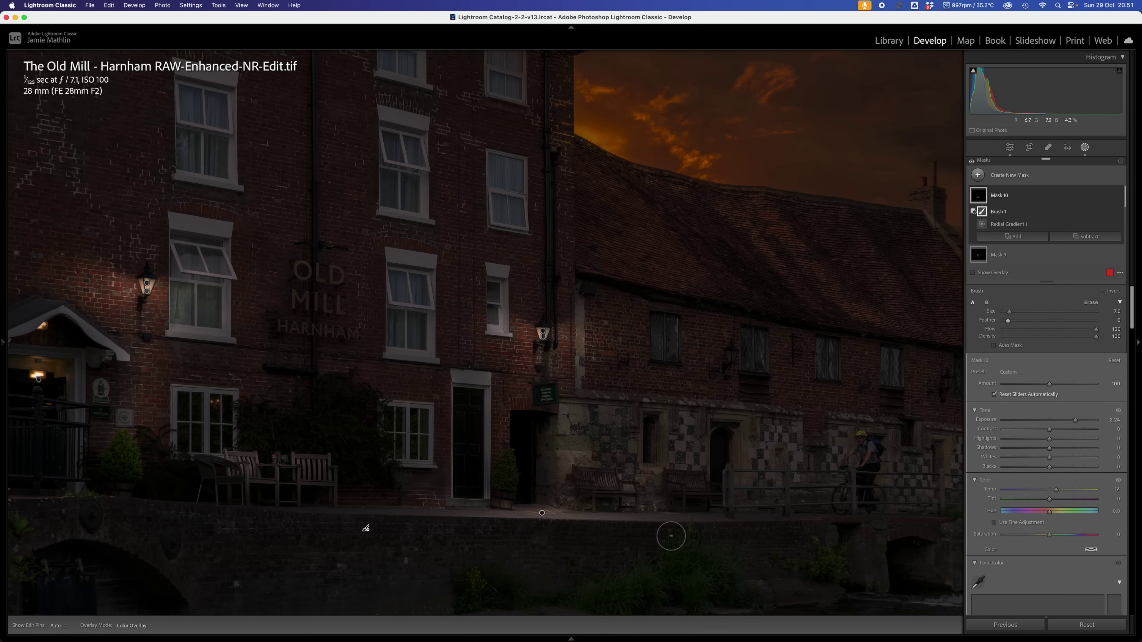
key(h)
key(h)
- Create a tall, narrow radial gradient mask over the first lamp above the Old Mill sign, tilting it slightly
click(1010, 175)
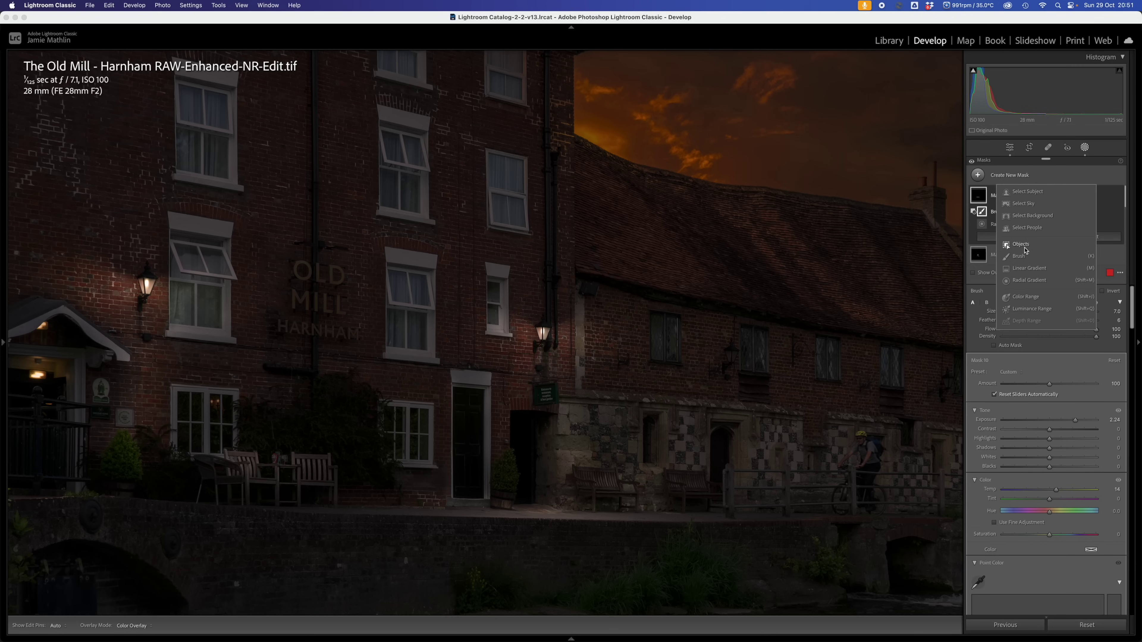
click(1030, 280)
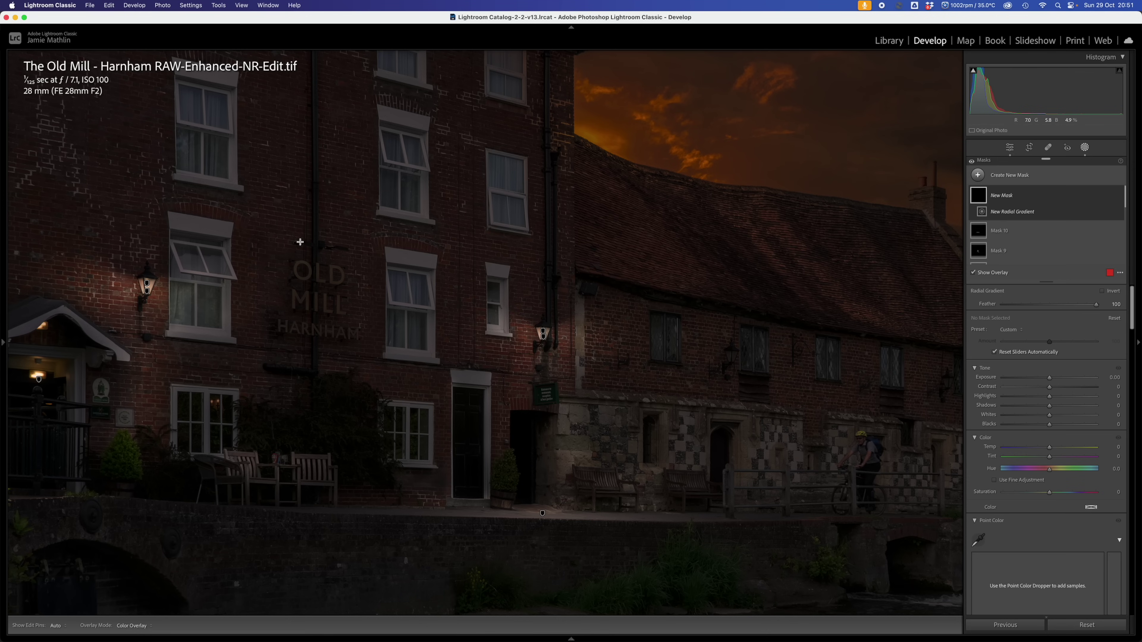
drag(299, 242, 327, 394)
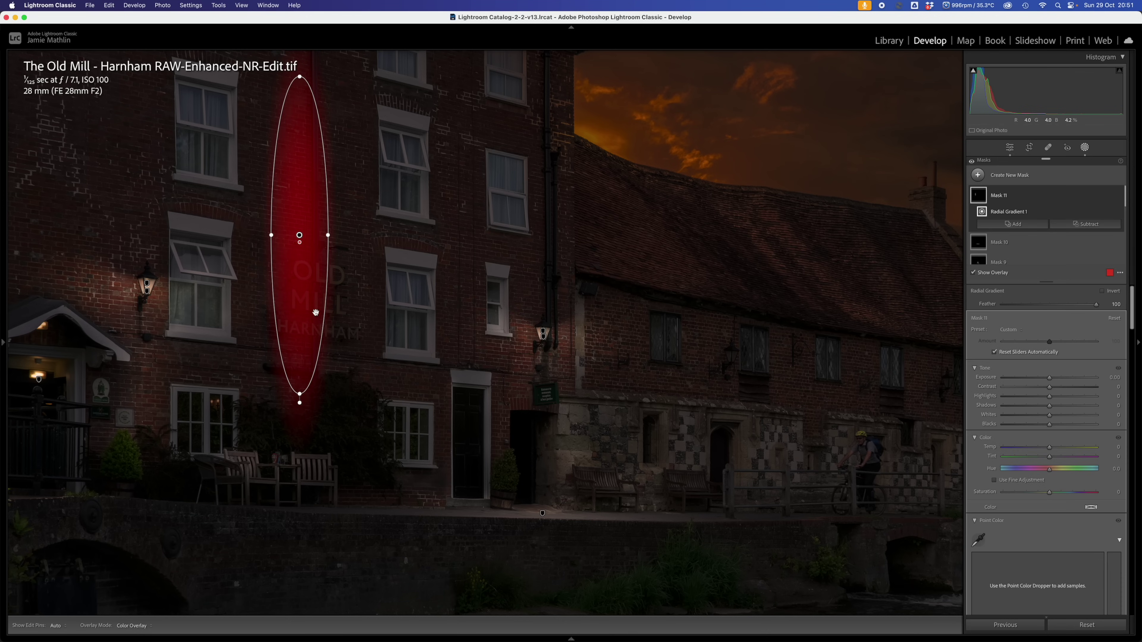
drag(299, 238, 221, 262)
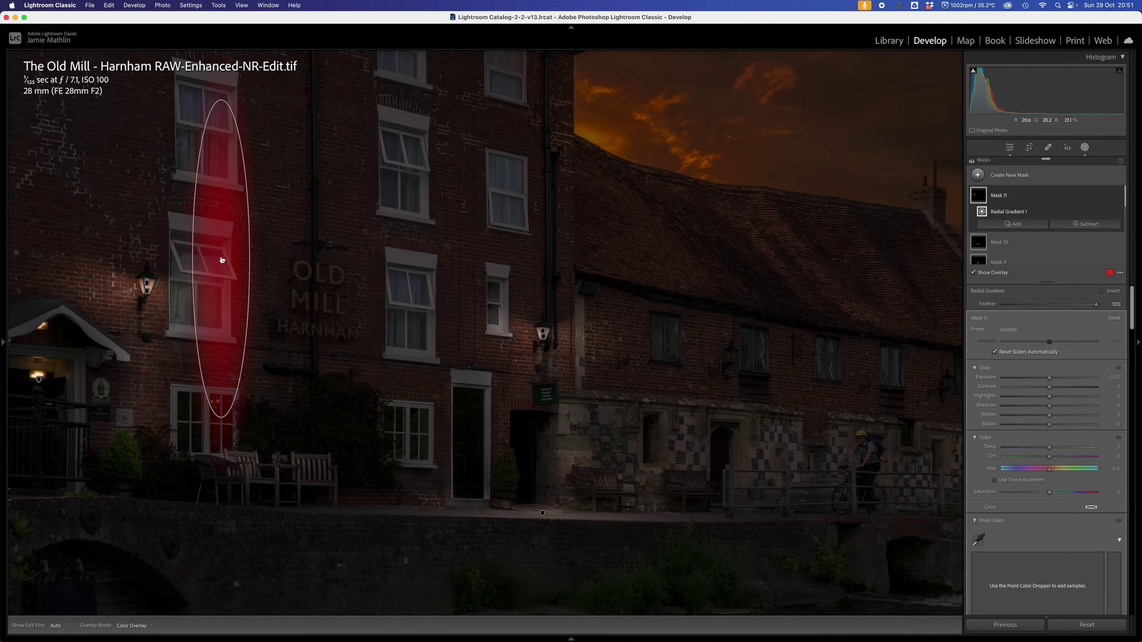
drag(223, 261, 301, 248)
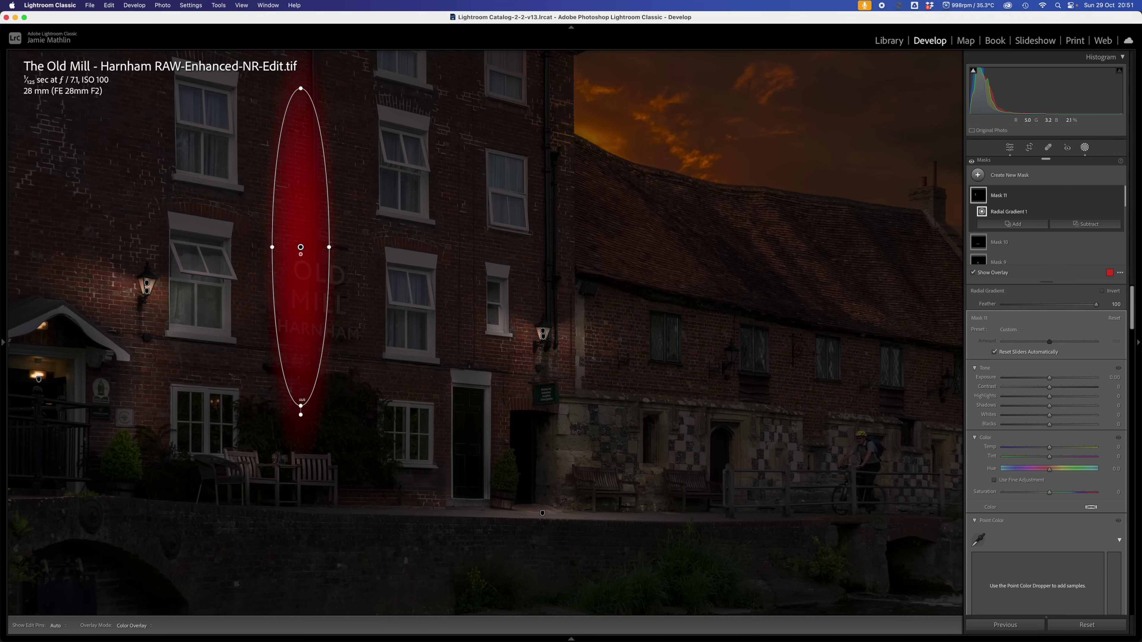
drag(295, 411, 285, 412)
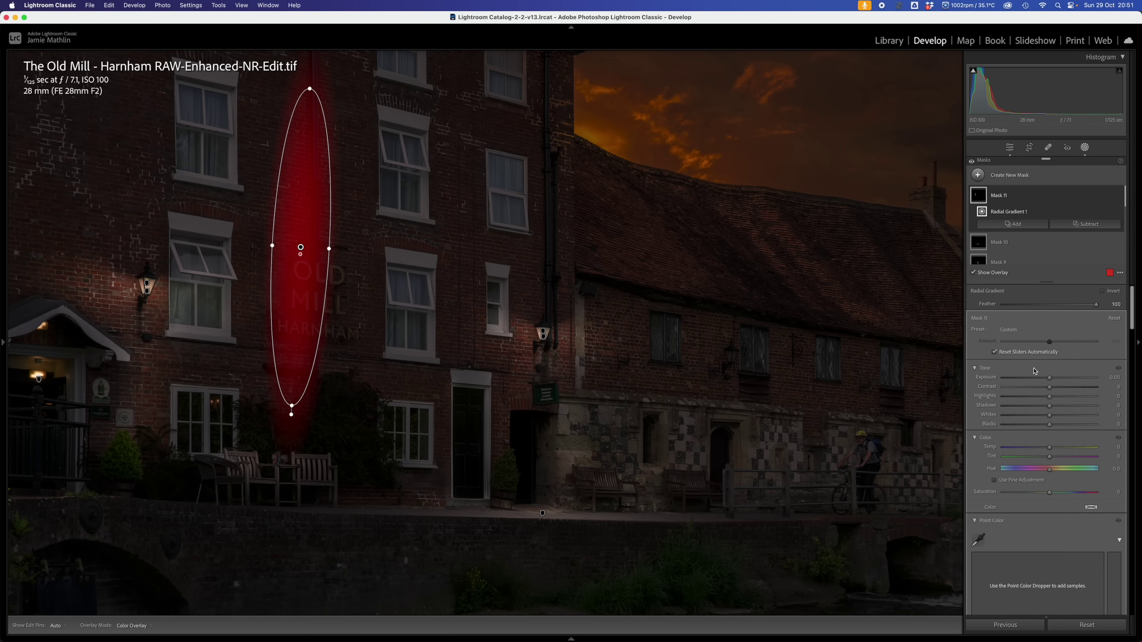
- Set the sign light mask's exposure to 3.13 and temperature to 10, widen its gradient, and duplicate it over the sign's second lamp
drag(1049, 378, 1087, 381)
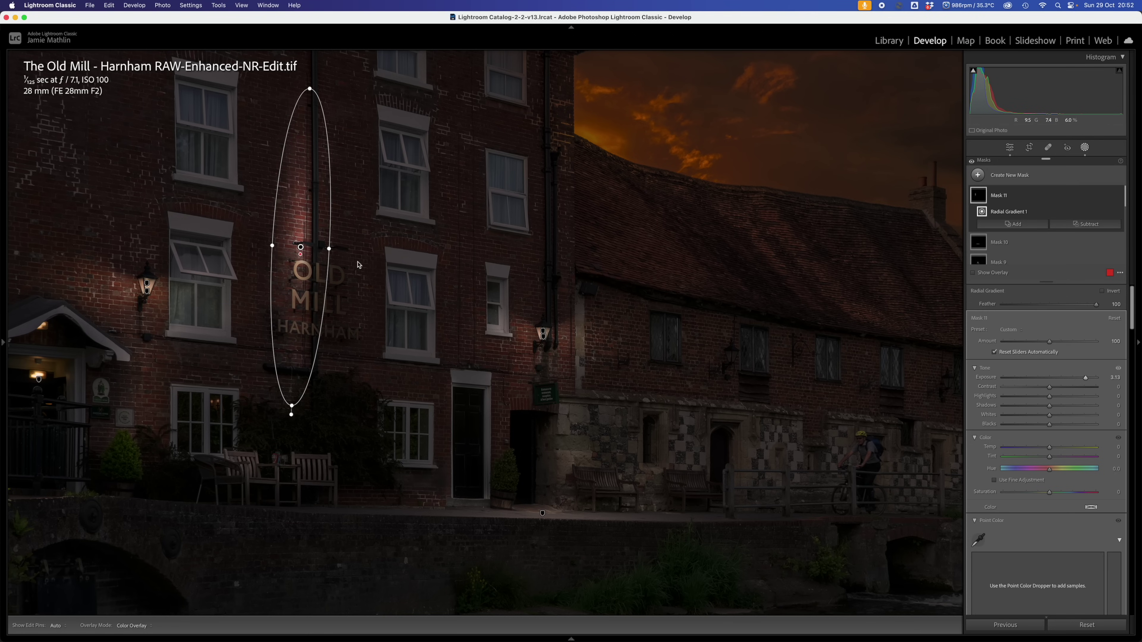
drag(329, 249, 335, 249)
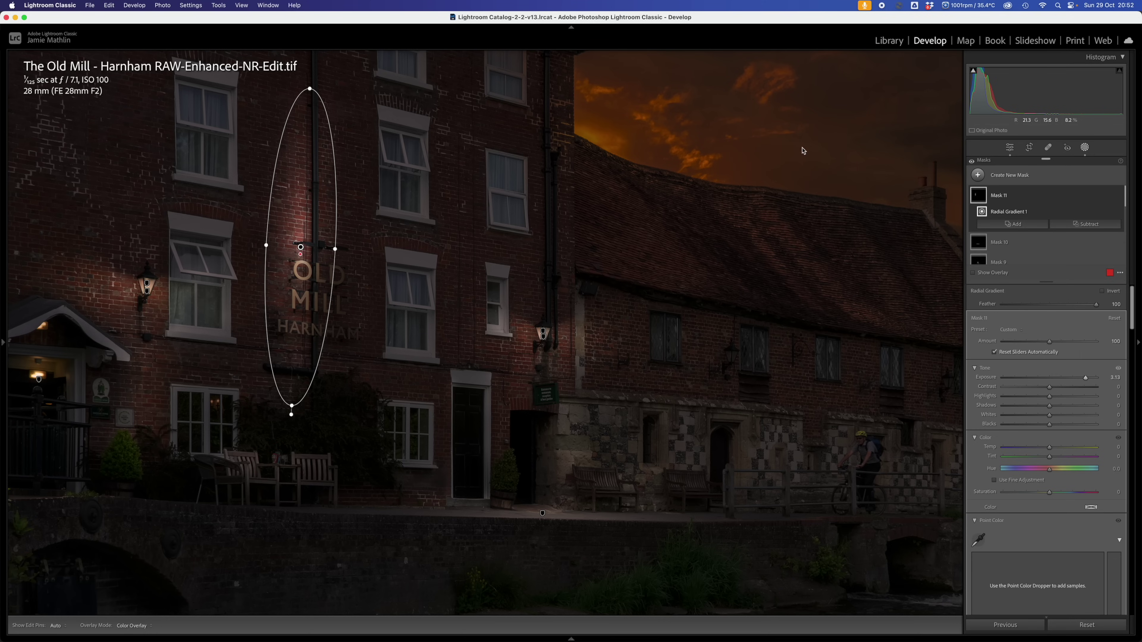
right_click(299, 247)
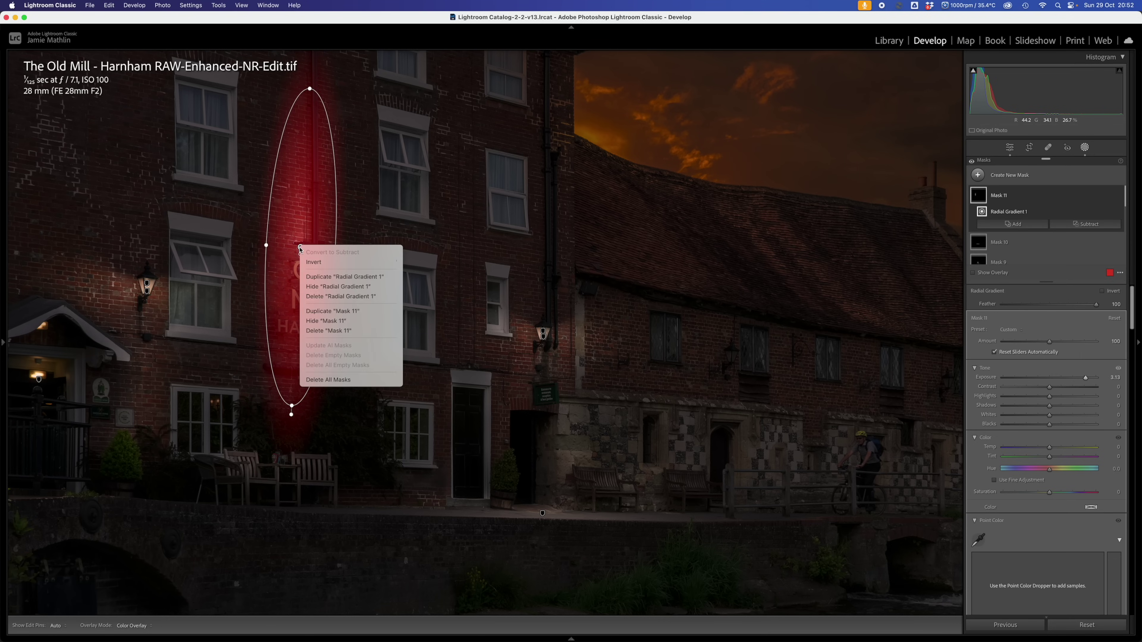
click(320, 277)
drag(300, 246, 339, 248)
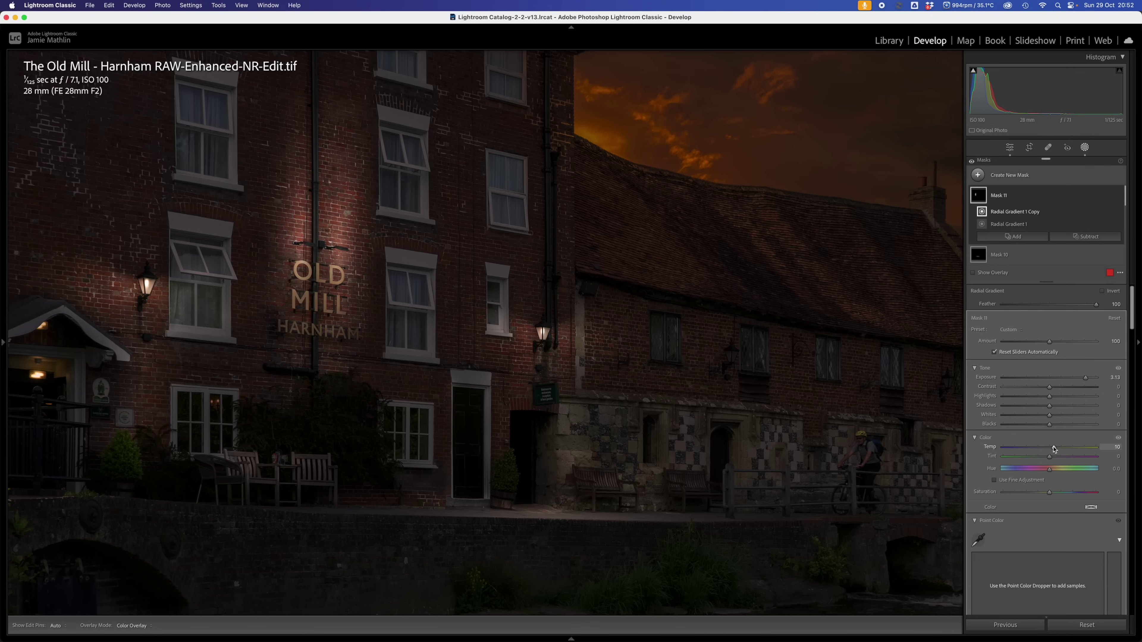
- Add a subtracting brush to the sign light mask with size 2, feather 87 and flow 100
click(300, 247)
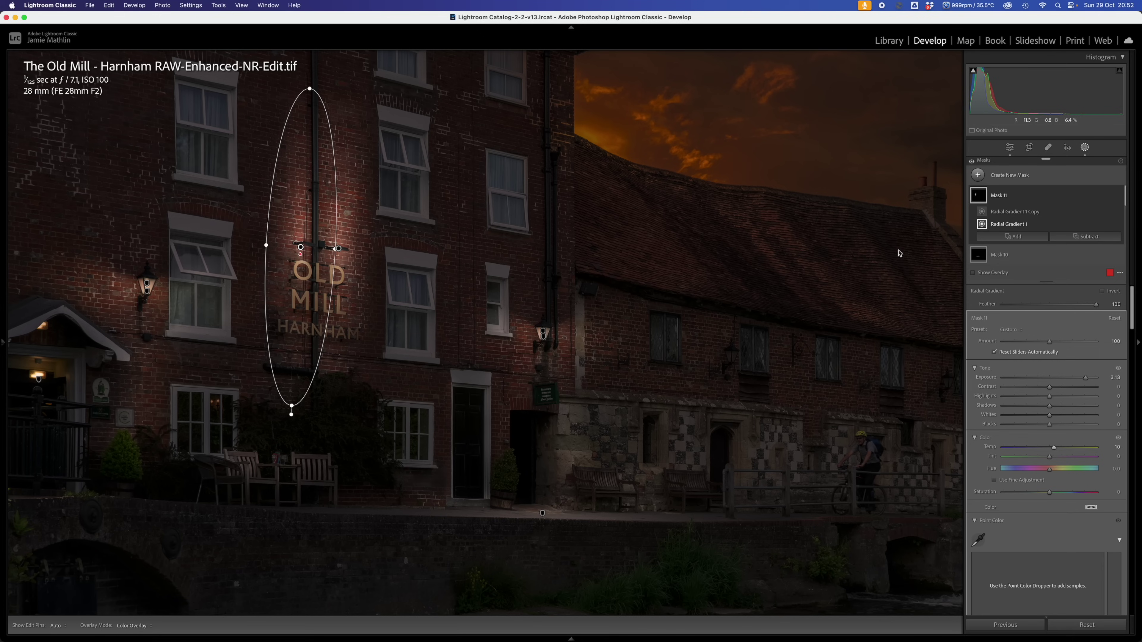
click(1082, 237)
click(1088, 284)
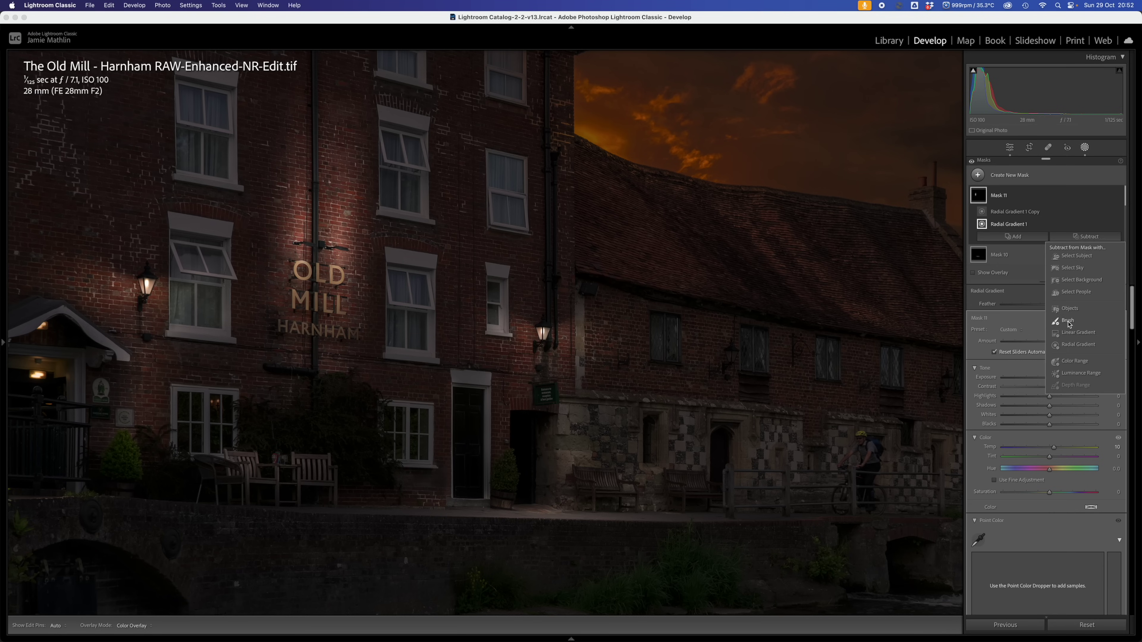
drag(1011, 320, 1085, 327)
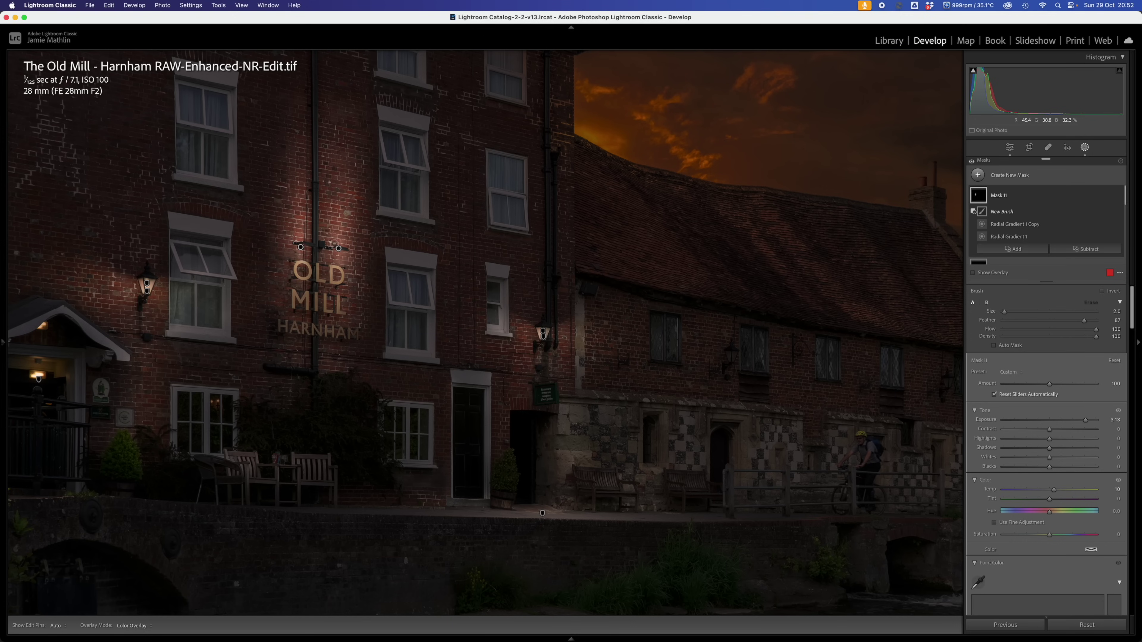
- Brush the light off the wall above the Old Mill sign's lamps, enlarging the brush to size 4 and finally 13
mouse_move(288, 157)
mouse_down()
mouse_move(329, 226)
mouse_move(390, 193)
mouse_move(429, 152)
mouse_up()
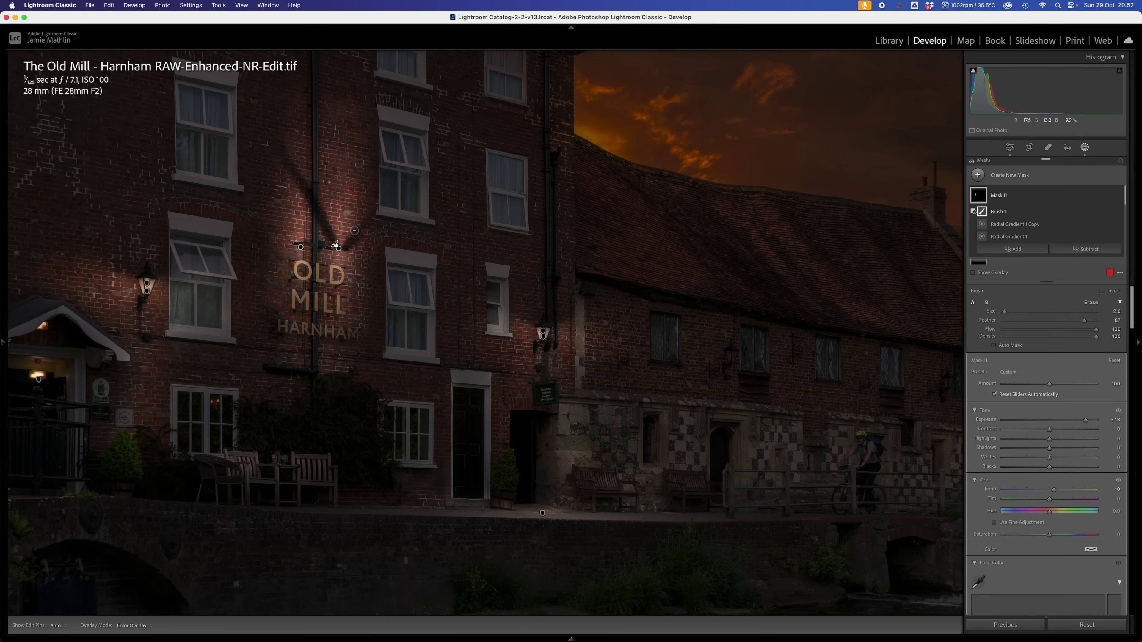
drag(341, 245, 351, 228)
drag(339, 236, 298, 145)
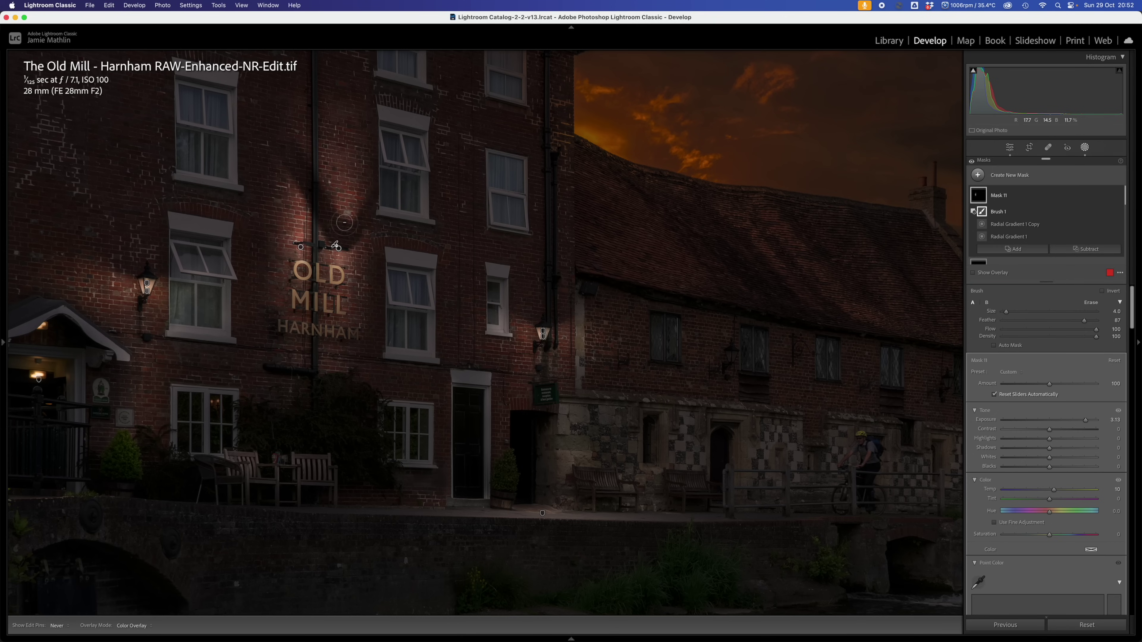
mouse_move(345, 222)
mouse_down()
mouse_move(356, 187)
mouse_move(375, 181)
mouse_move(366, 195)
mouse_up()
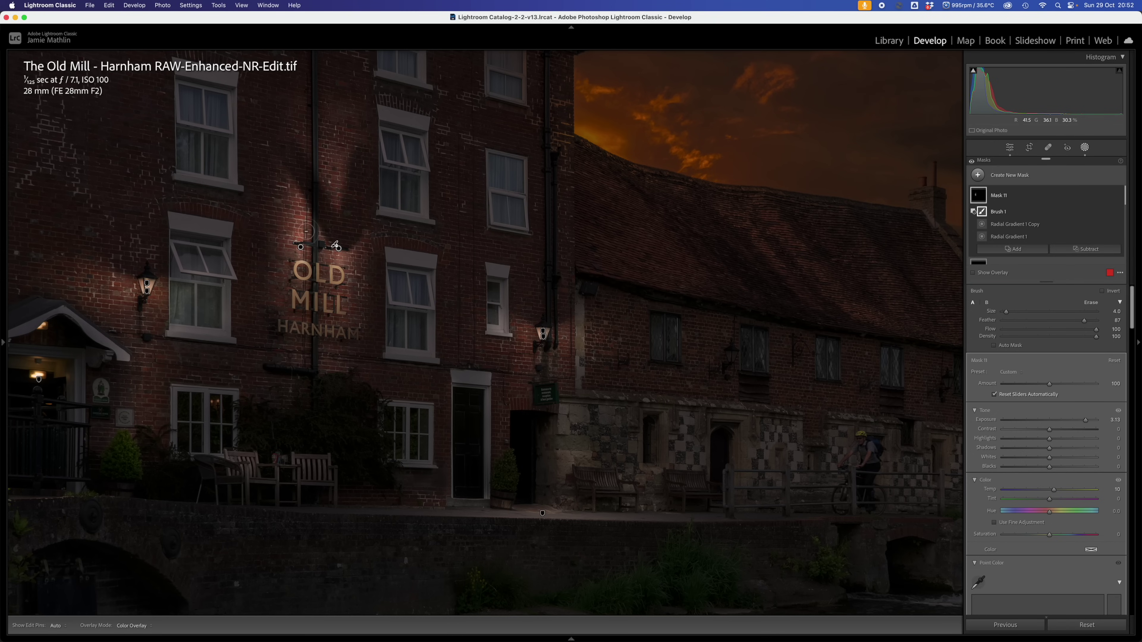
drag(304, 235, 275, 197)
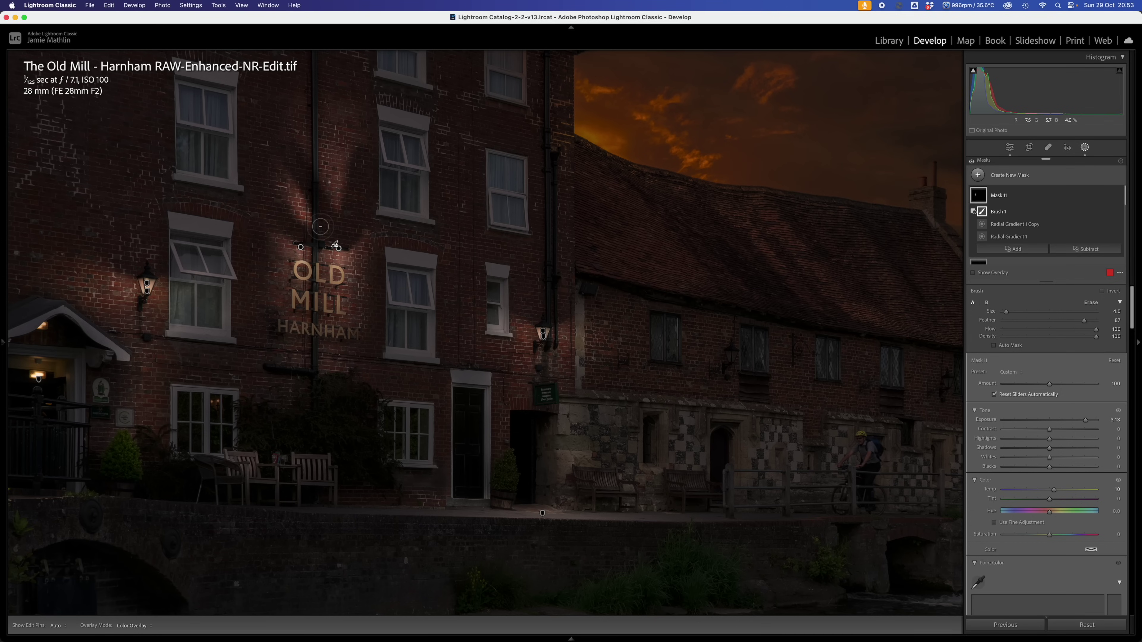
mouse_move(321, 226)
mouse_down()
mouse_move(287, 194)
mouse_move(324, 222)
mouse_move(344, 183)
mouse_move(288, 192)
mouse_move(329, 184)
mouse_up()
key(bracketright)
key(bracketright)
key(bracketright)
key(bracketright)
key(bracketright)
key(bracketright)
key(bracketright)
key(bracketright)
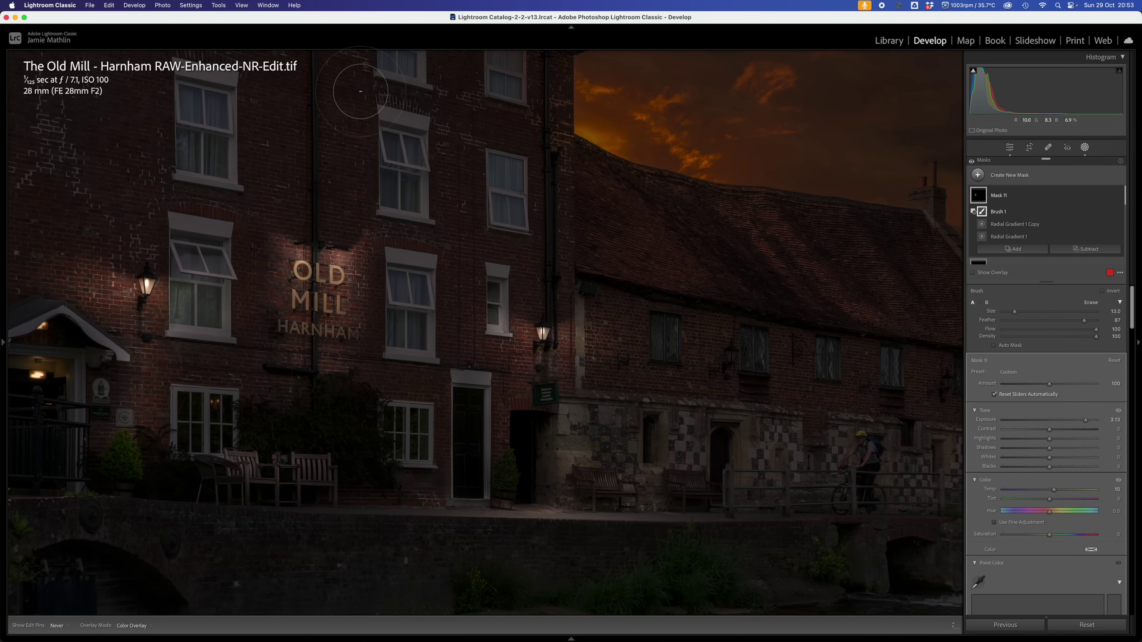
- Reduce the brush to size 11 and undo the last brush strokes on the wall above the Old Mill sign
key(h)
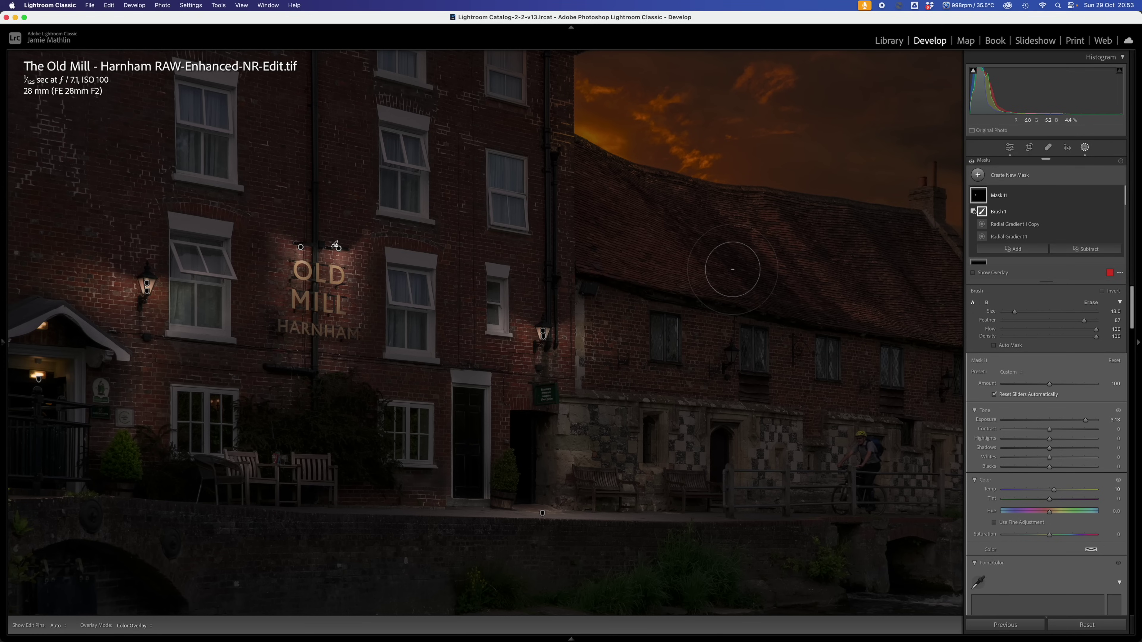
scroll(524, 272, down, 2)
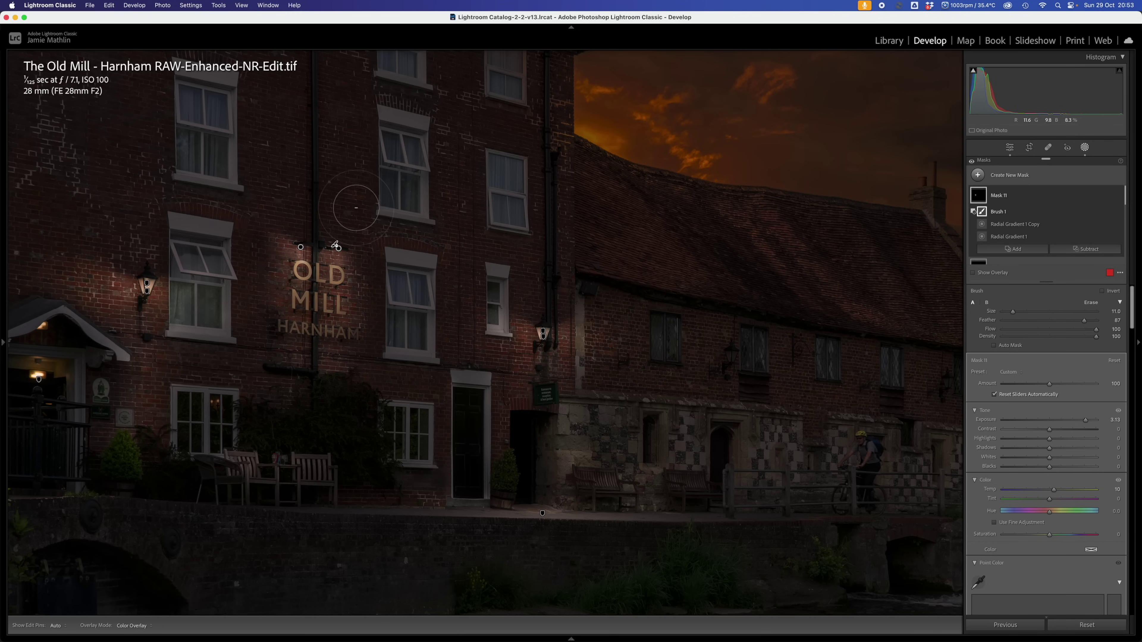
key(h)
key(super+z)
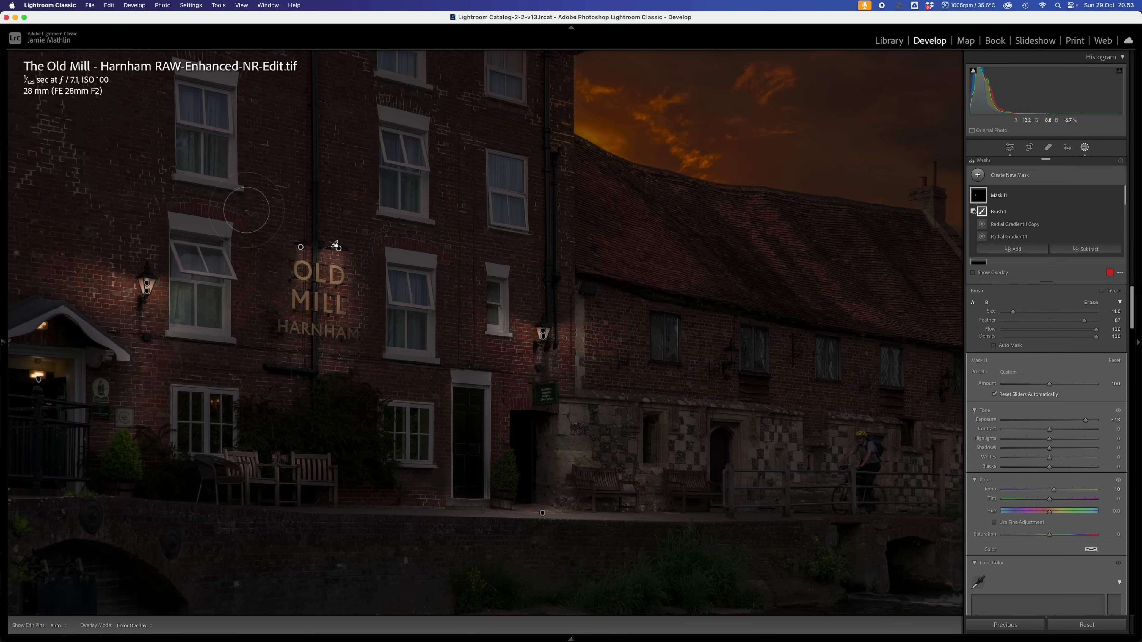
key(super+z)
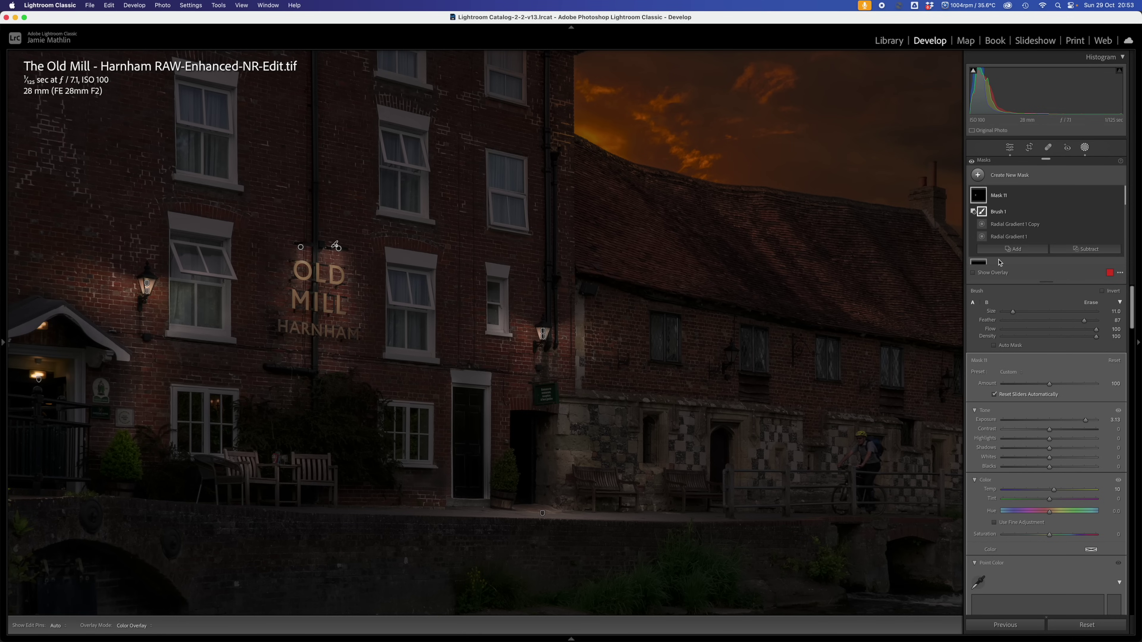
- Add a brush to the sign light mask and paint light back beneath the sign's second lamp at size 2
click(1014, 249)
click(991, 333)
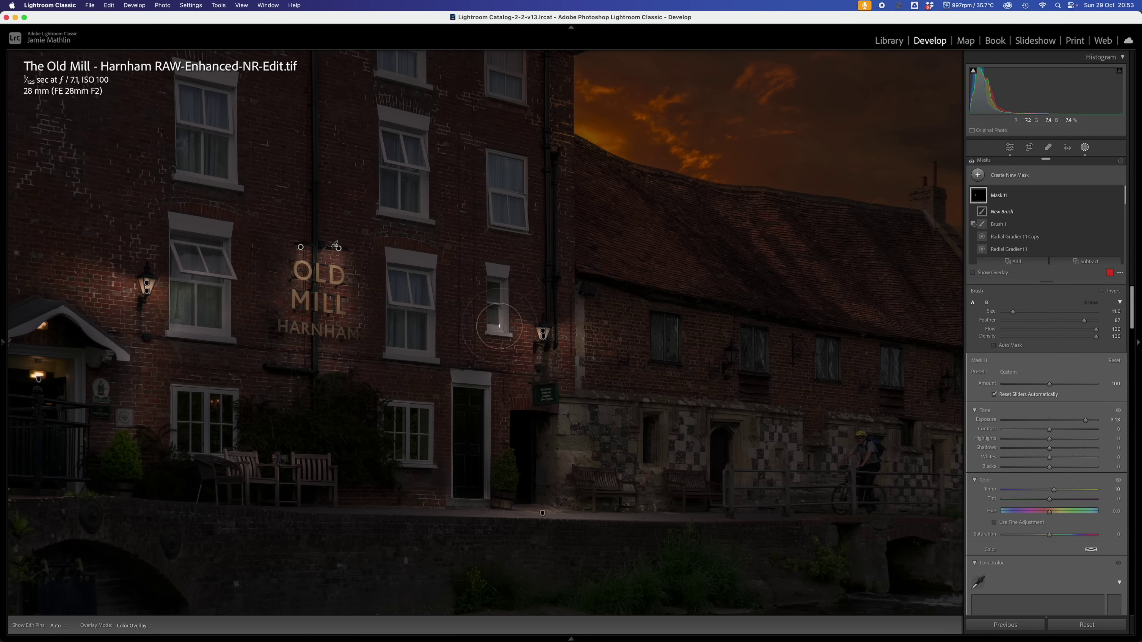
key(bracketleft)
key(bracketleft)
key(bracketleft)
key(bracketleft)
drag(340, 255, 344, 252)
key(h)
key(h)
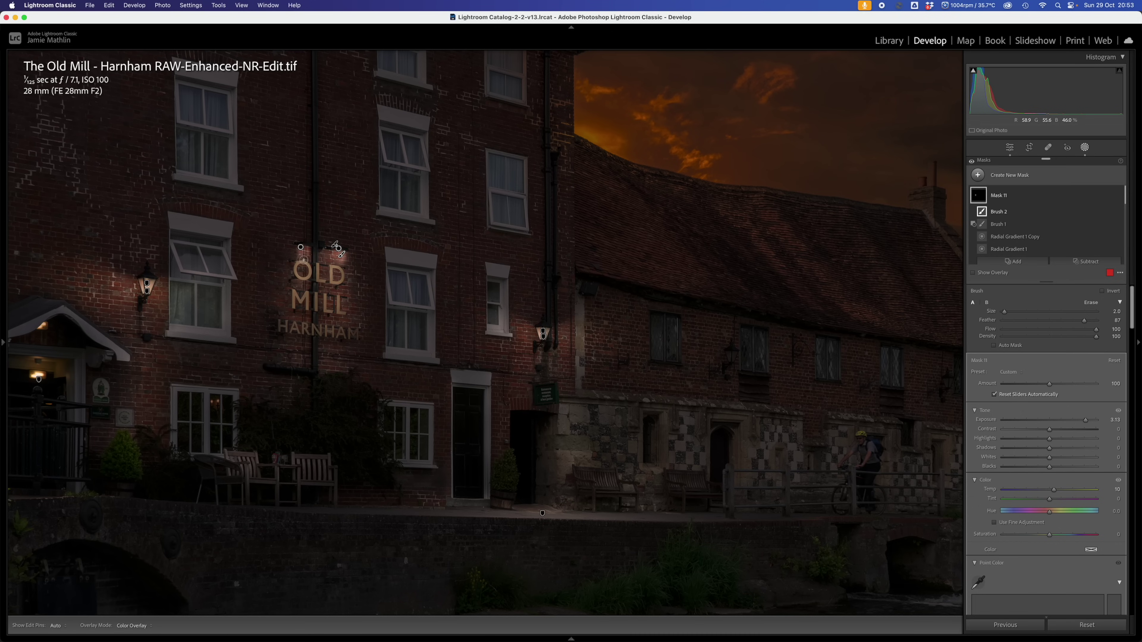
- Lower the brush flow to 36, set its size to 3, and soften the light beside the sign with the subtracting brush
key(3)
key(6)
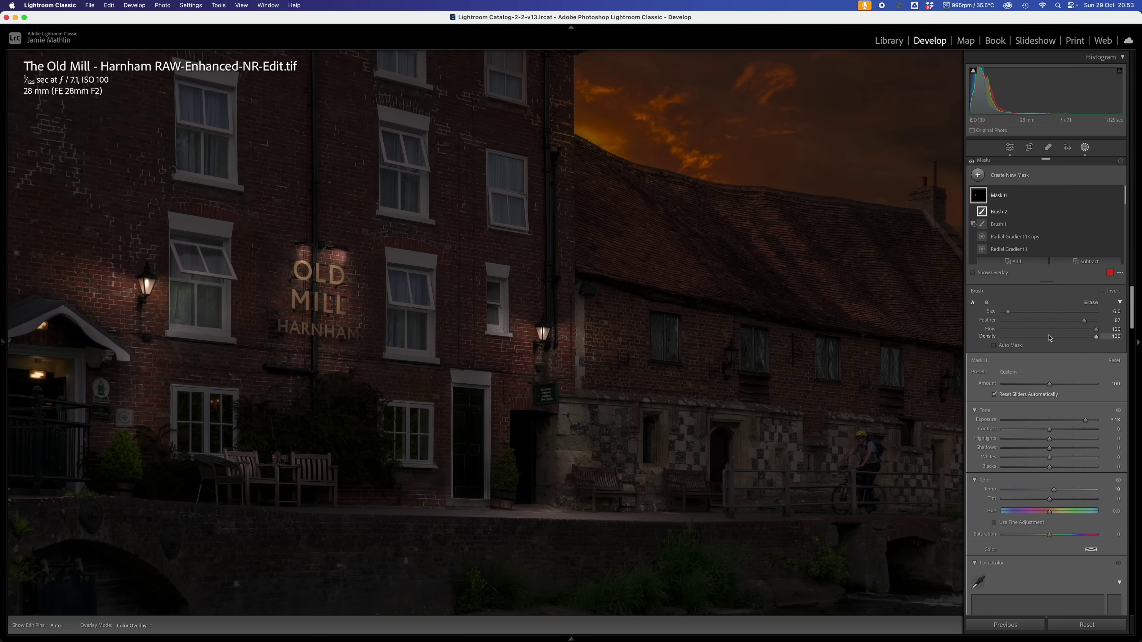
key(bracketright)
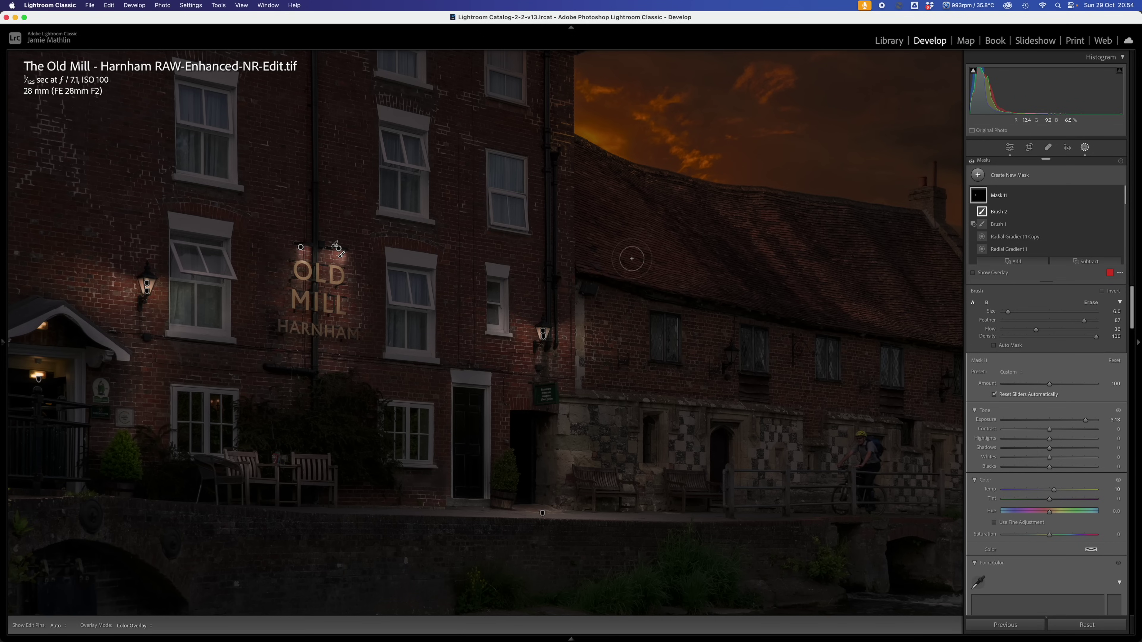
key(bracketleft)
click(997, 228)
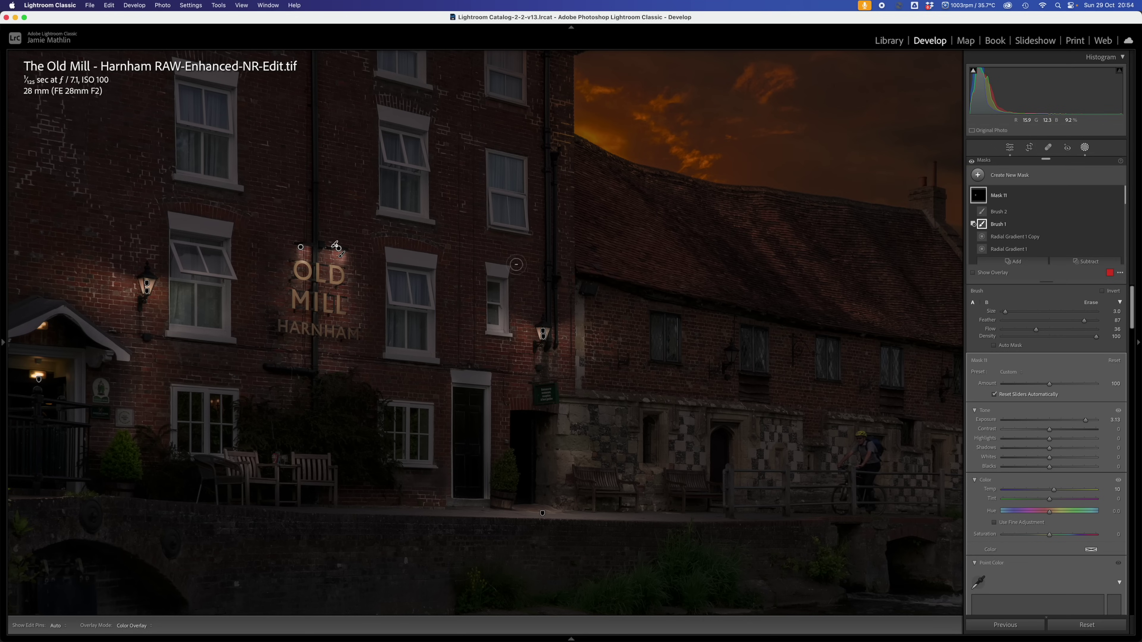
key(h)
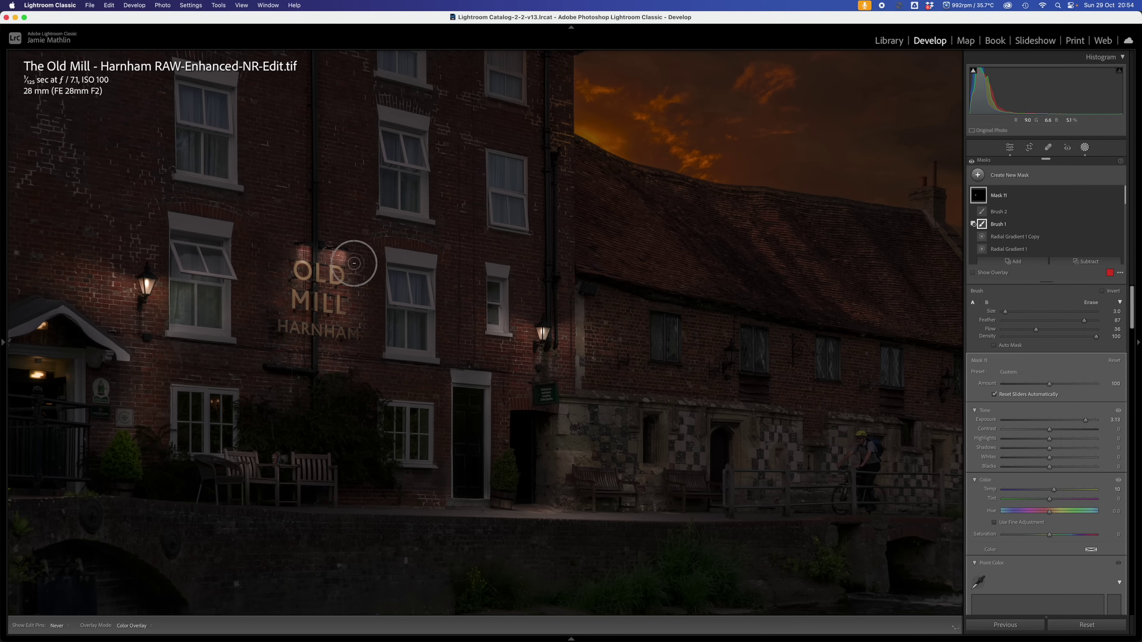
key(h)
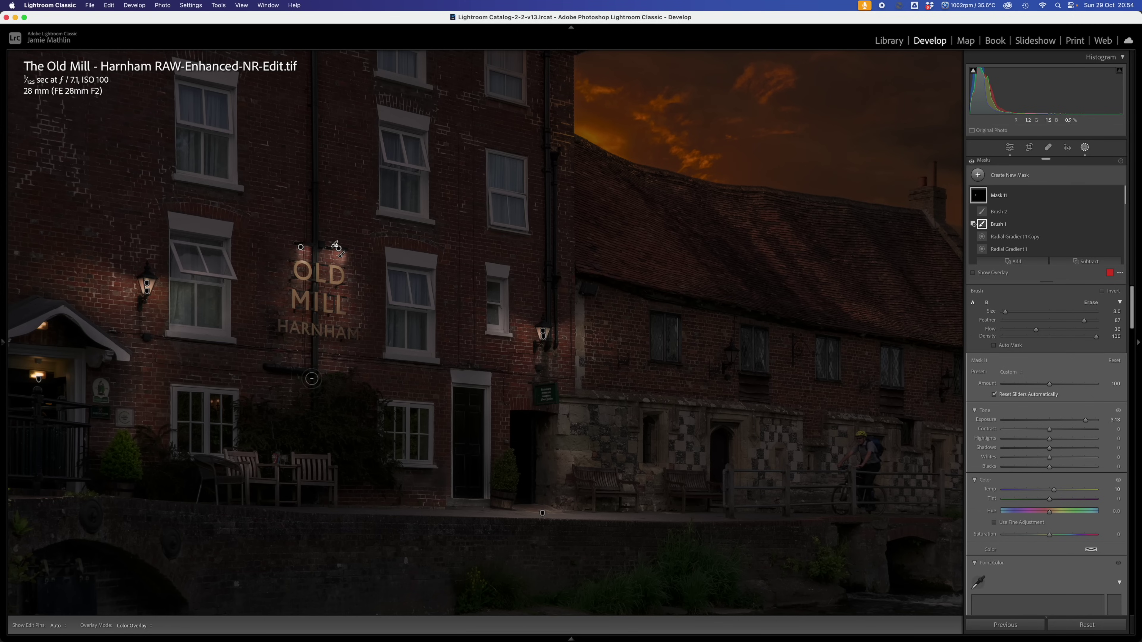
- Set the sign light mask's clarity to 27
click(300, 247)
scroll(1081, 418, down, 15)
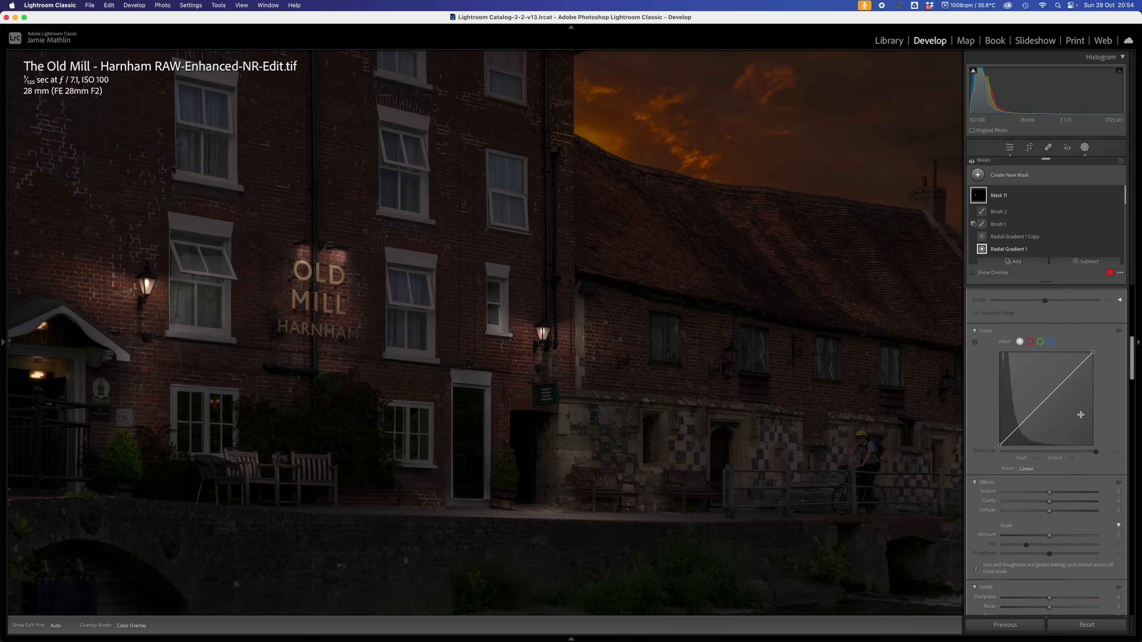
scroll(1064, 353, up, 1)
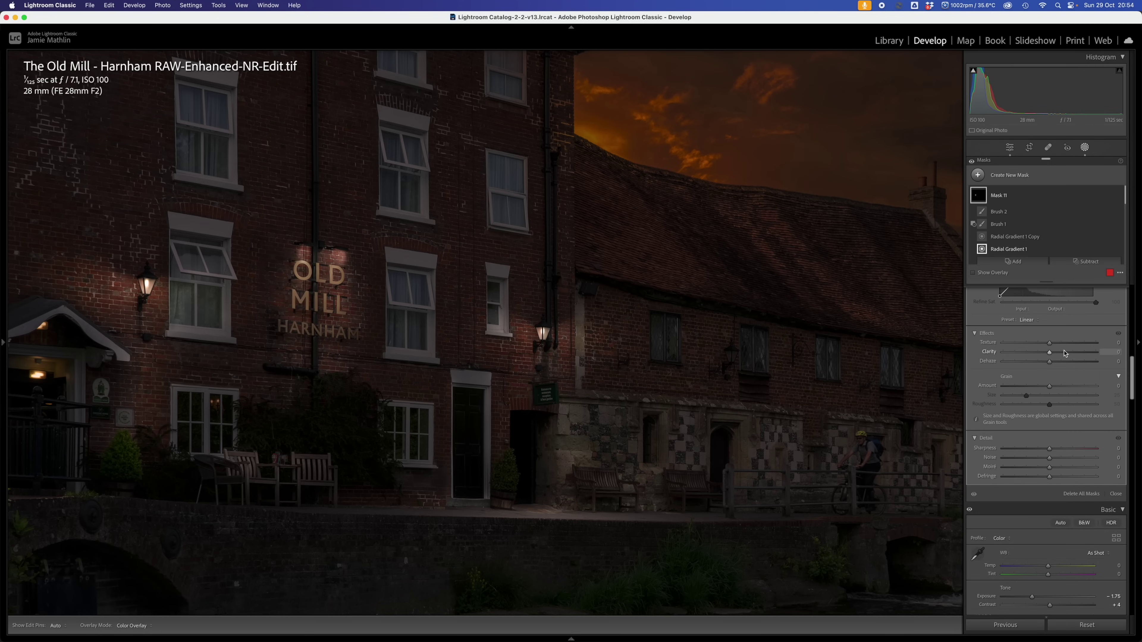
drag(1069, 352, 1066, 354)
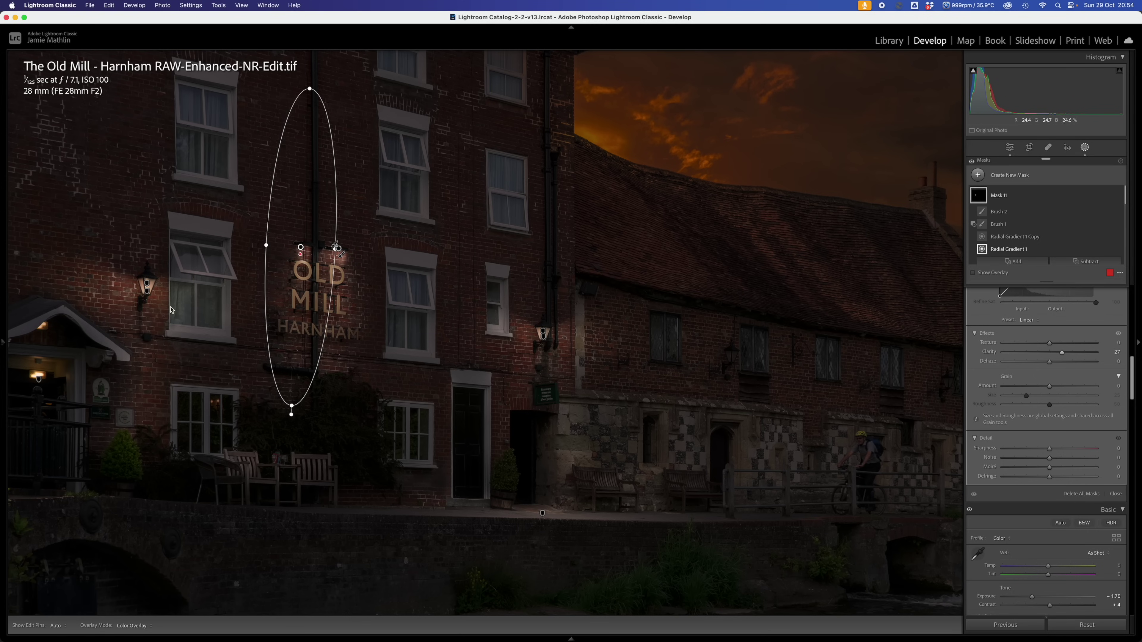
- Set clarity to 20 on the path light mask, 21 on the lantern above the green sign and 20 on the lantern beside the porch
scroll(1034, 213, down, 3)
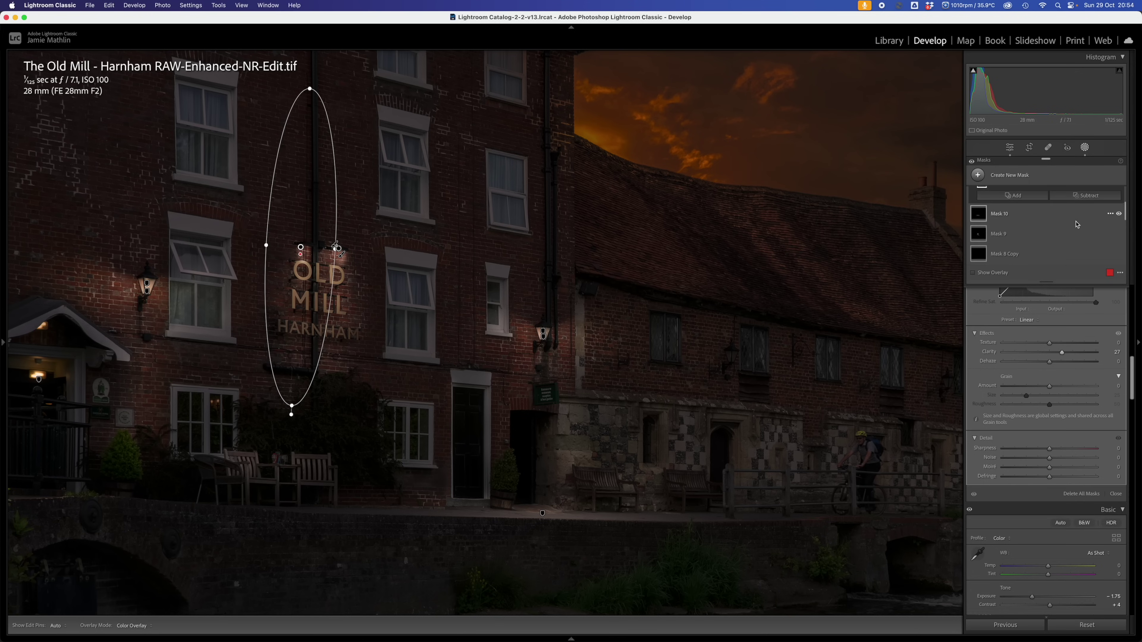
click(999, 194)
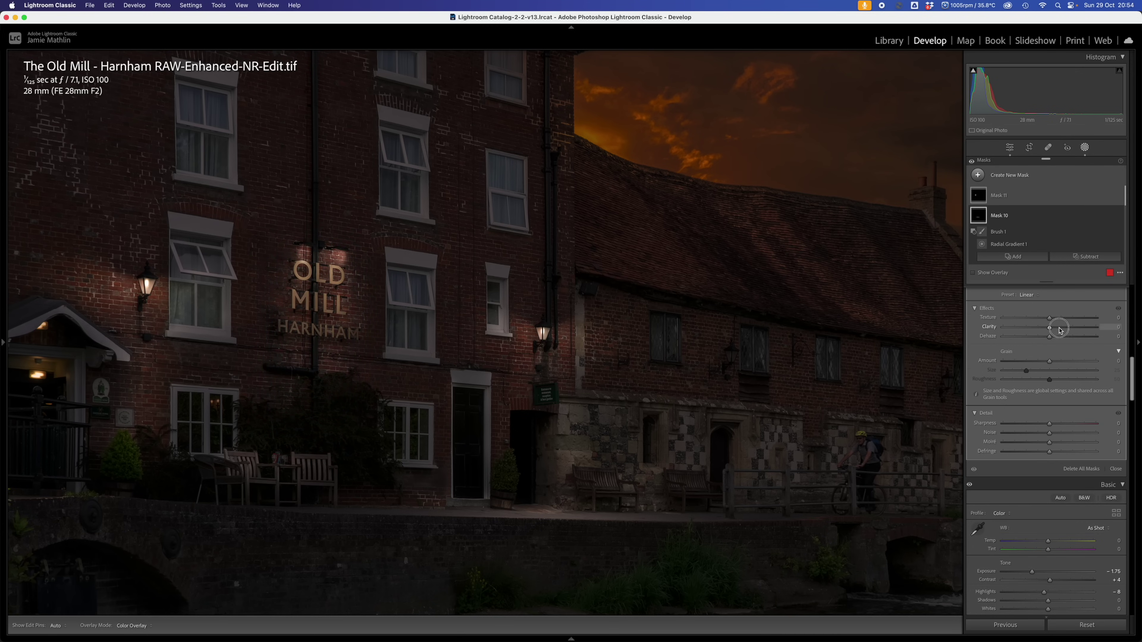
scroll(1004, 239, down, 2)
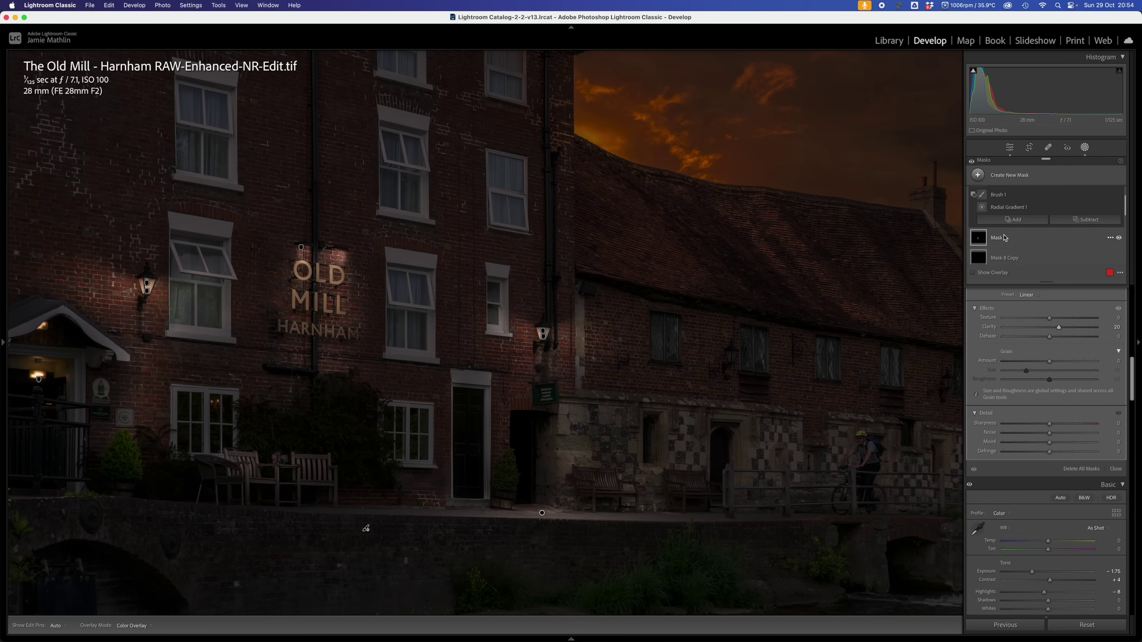
click(978, 243)
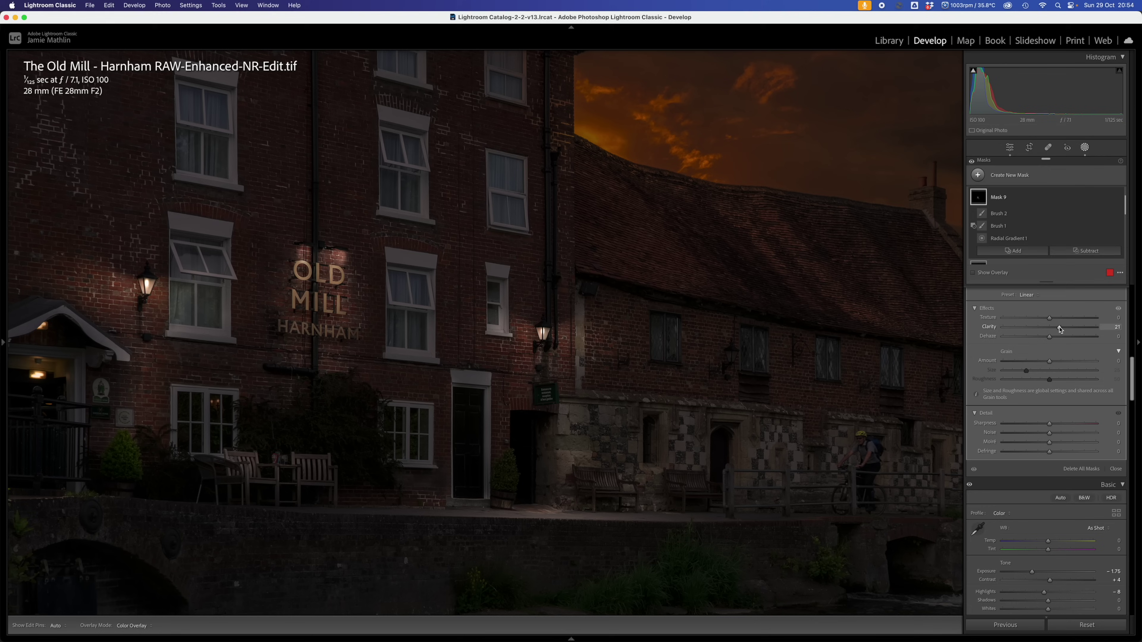
click(147, 291)
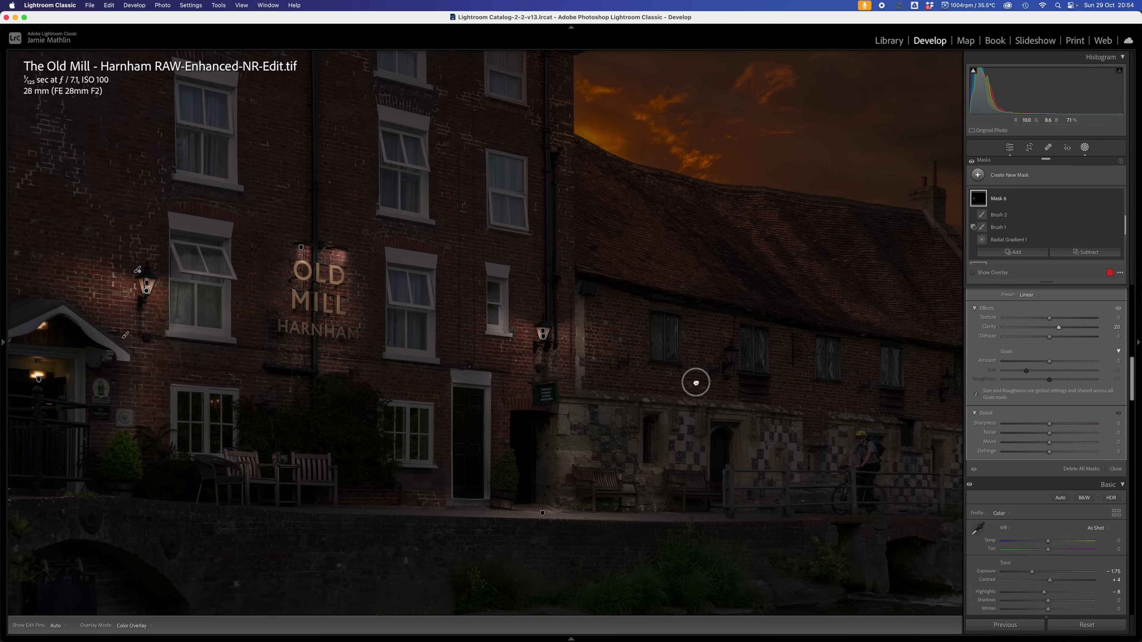
- Create a radial gradient mask around the first wall lantern on the low building, with exposure about 3.03 and temperature 18
drag(693, 382, 364, 337)
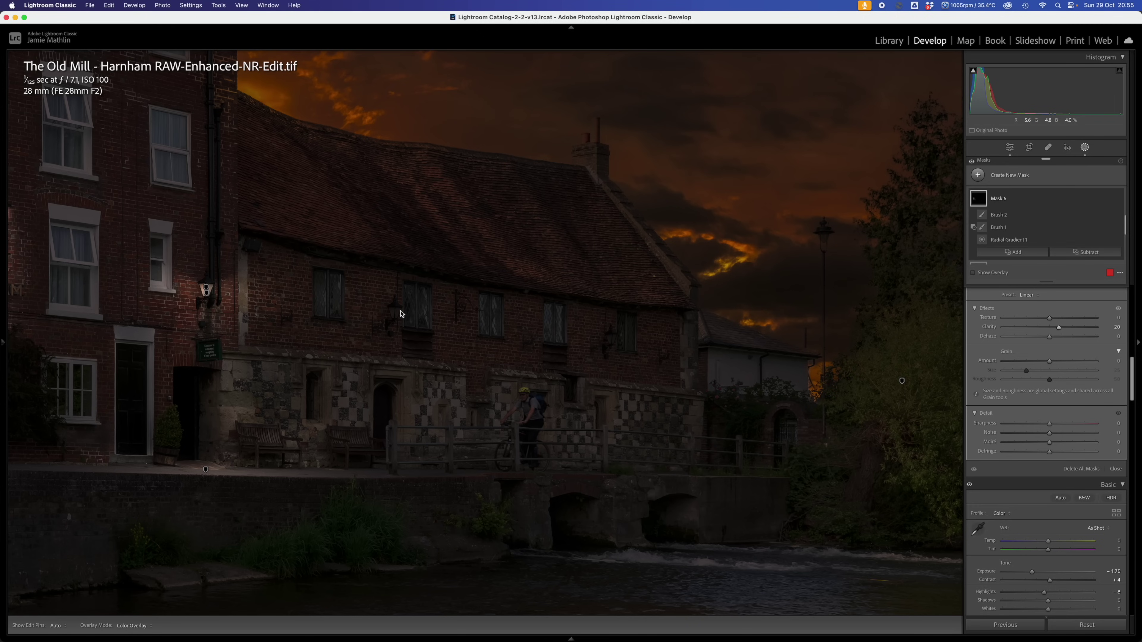
scroll(401, 313, up, 5)
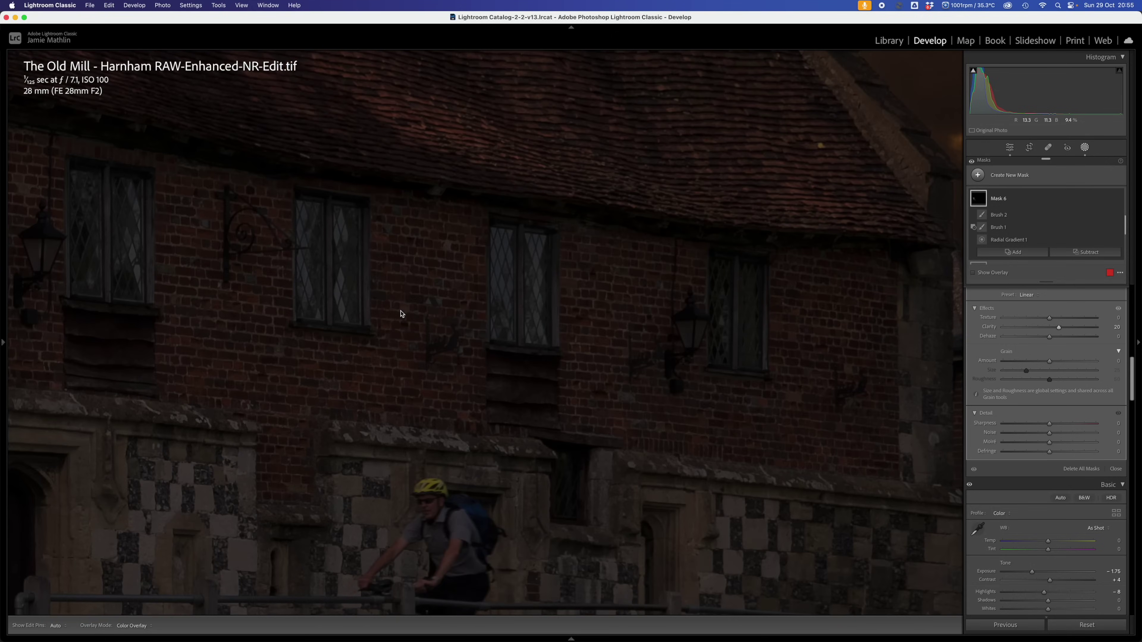
click(989, 175)
click(1019, 276)
drag(406, 302, 503, 447)
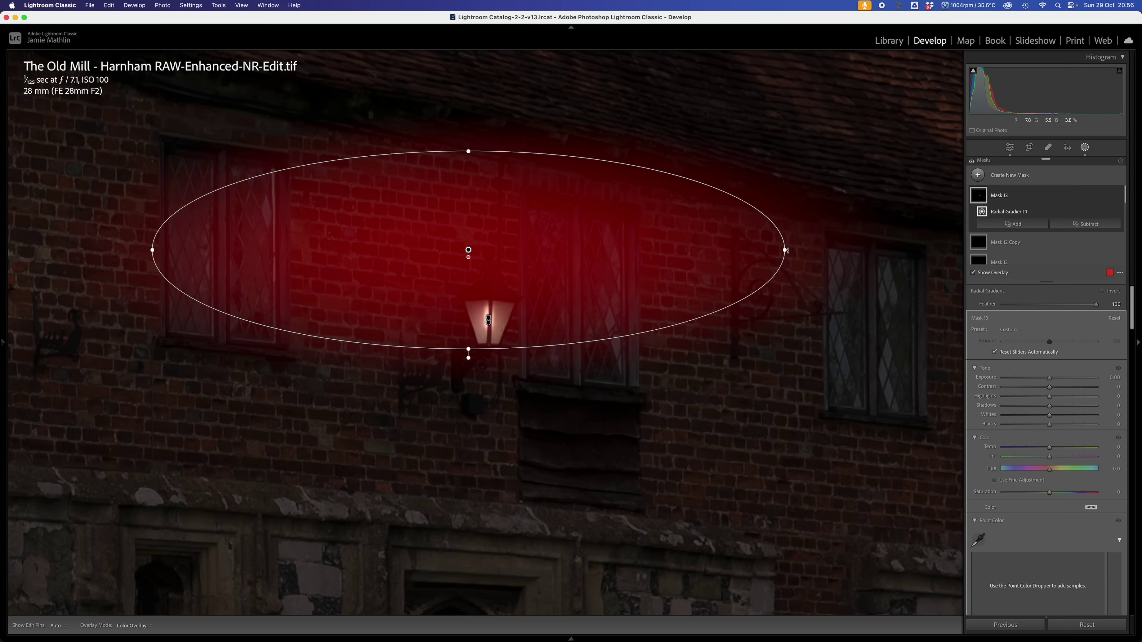
drag(1096, 377, 1092, 377)
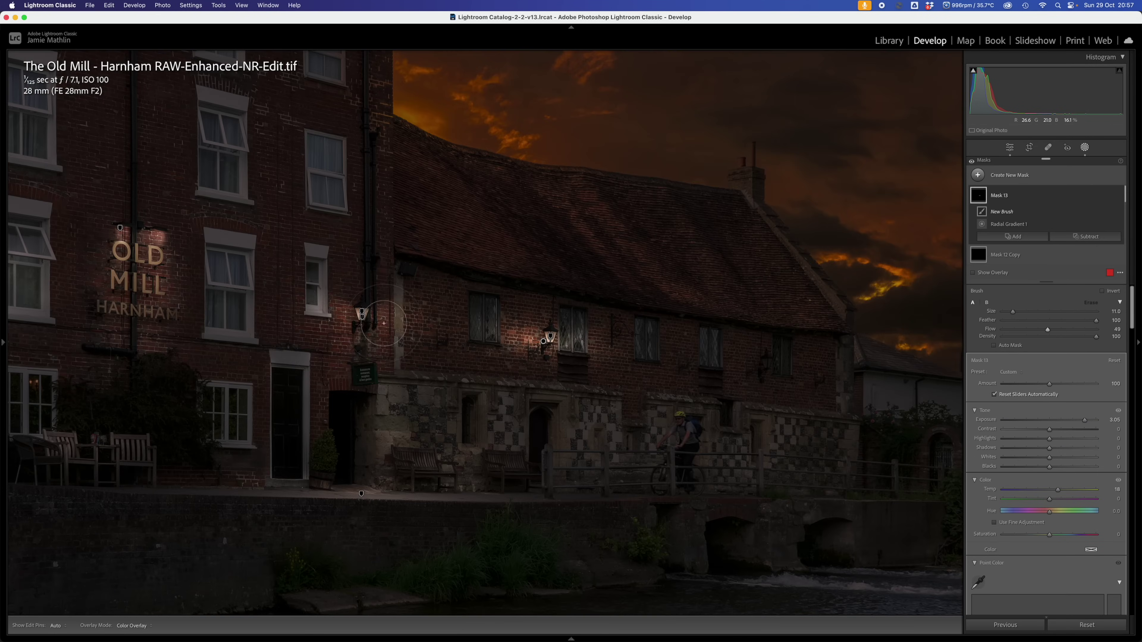
- Add light masks on the path below the first wall lantern and over the low building's far lantern
drag(542, 490, 584, 485)
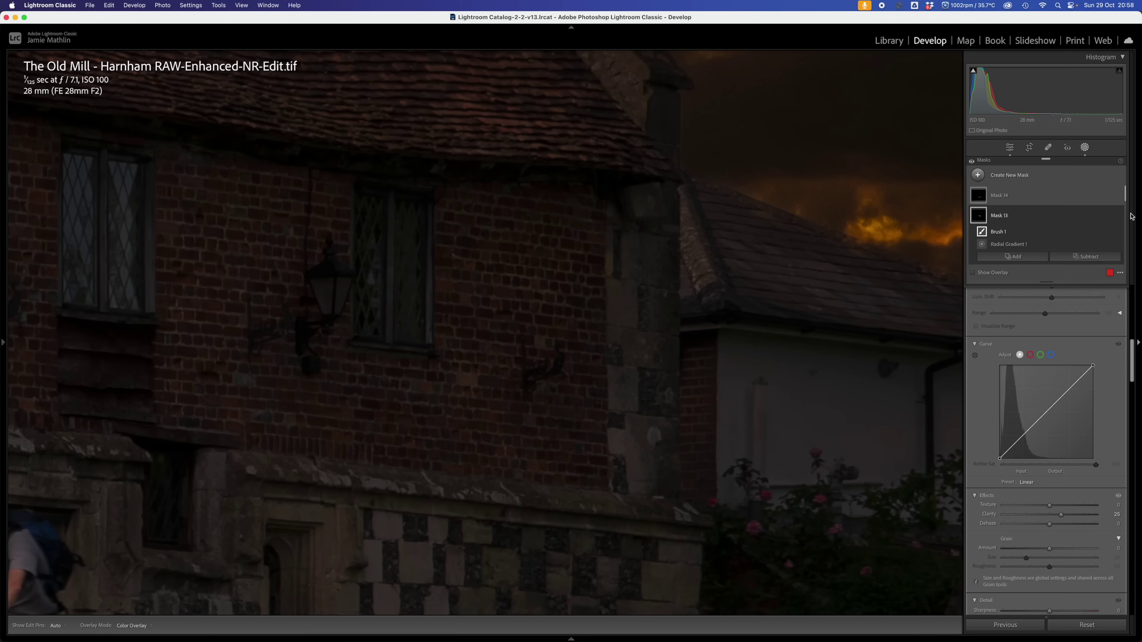
drag(329, 289, 377, 360)
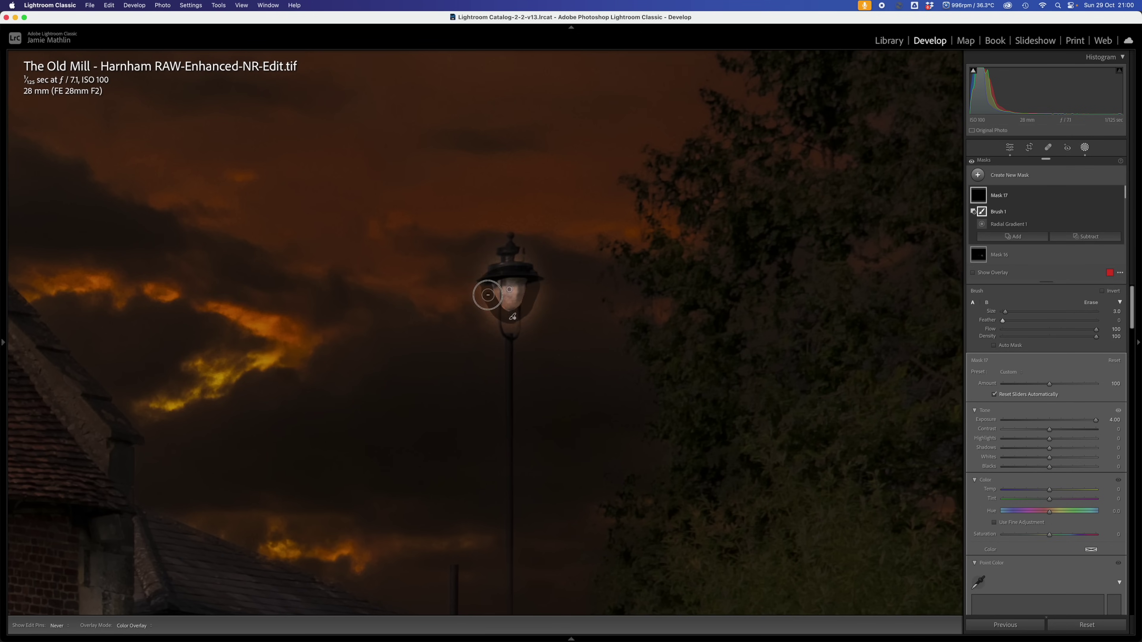
- Duplicate the street lamp's light mask and brush light onto the nearby foliage at size 12, feather 100 and flow 18 with Auto Mask
right_click(509, 290)
key(Escape)
click(998, 211)
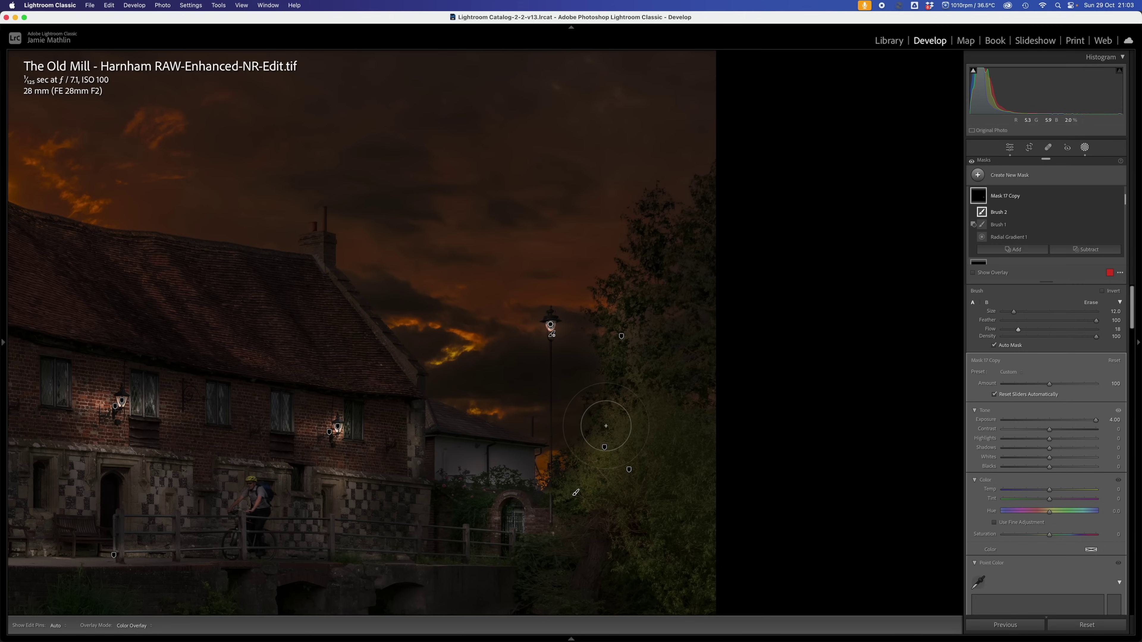
- Create an upright radial gradient mask over the tall building's upper windows above the porch, shifting it slightly down
key(h)
key(z)
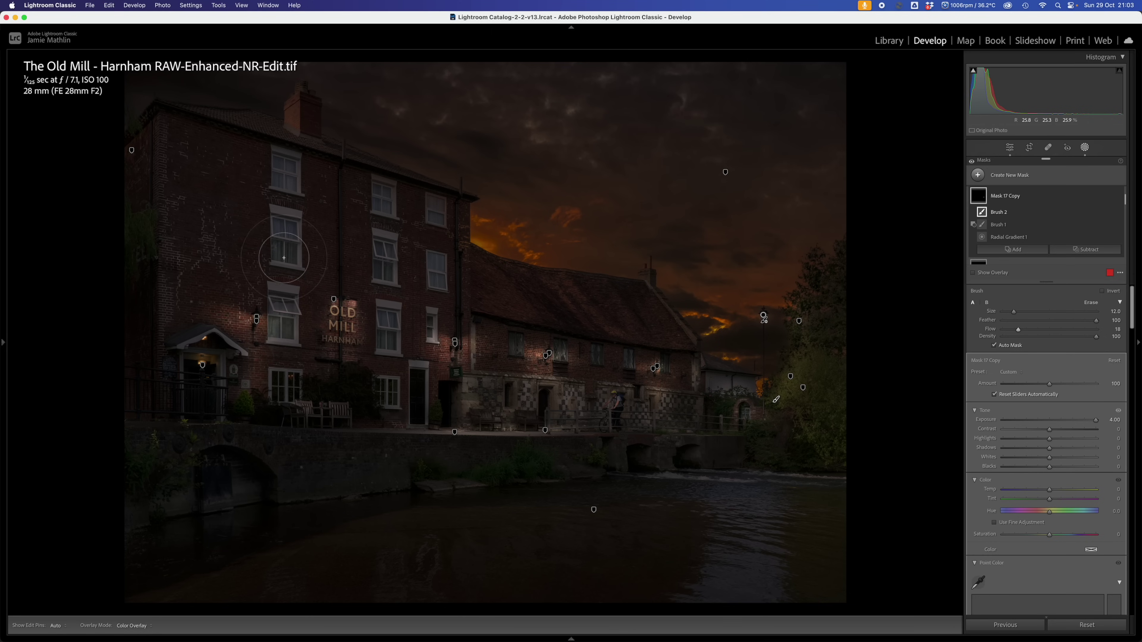
click(1008, 176)
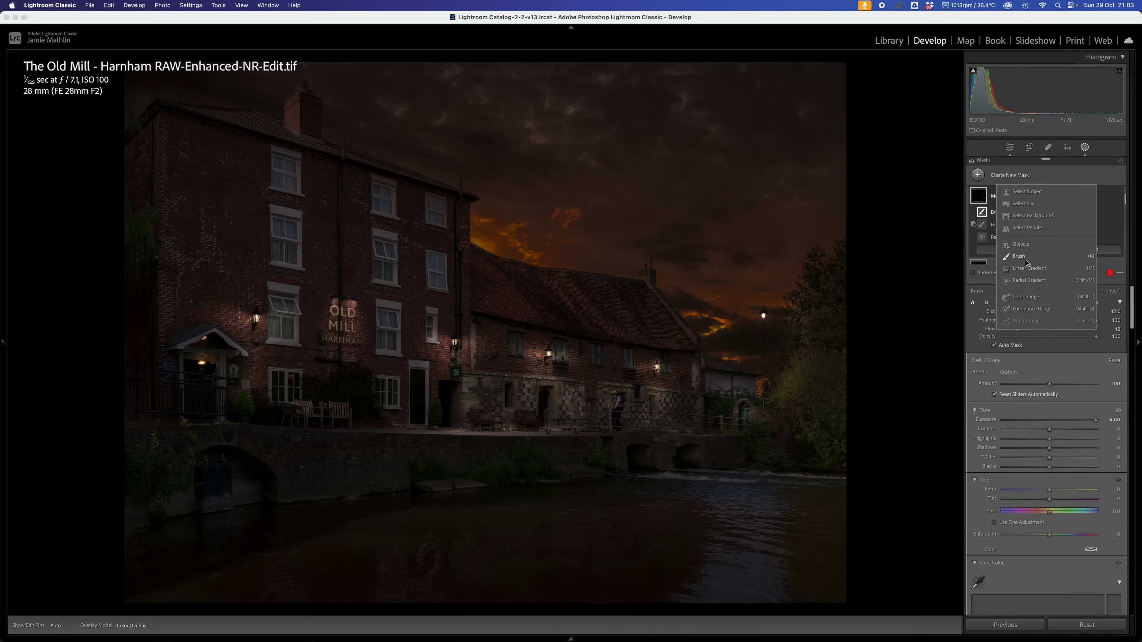
click(1028, 280)
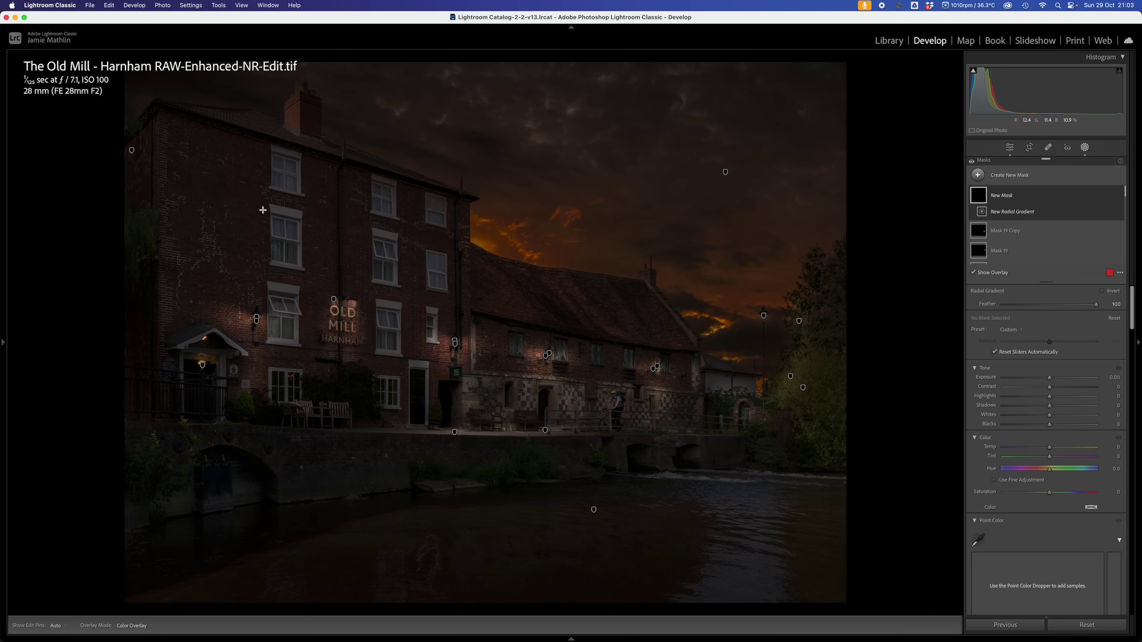
drag(277, 208, 319, 280)
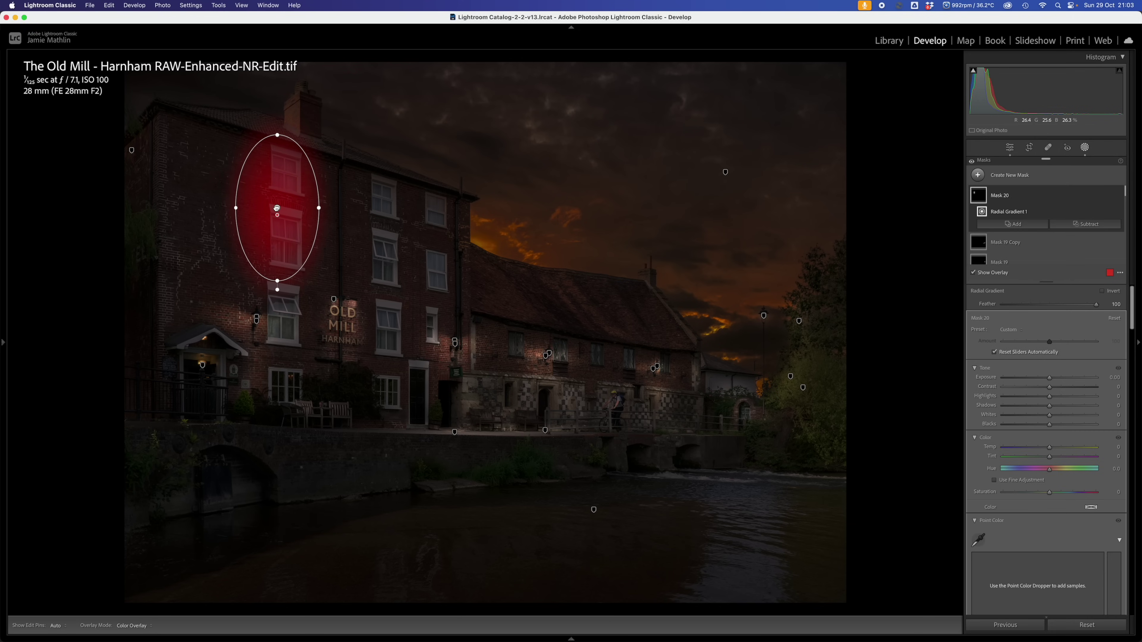
mouse_move(277, 208)
mouse_down()
mouse_move(290, 224)
mouse_move(265, 227)
mouse_move(276, 221)
mouse_up()
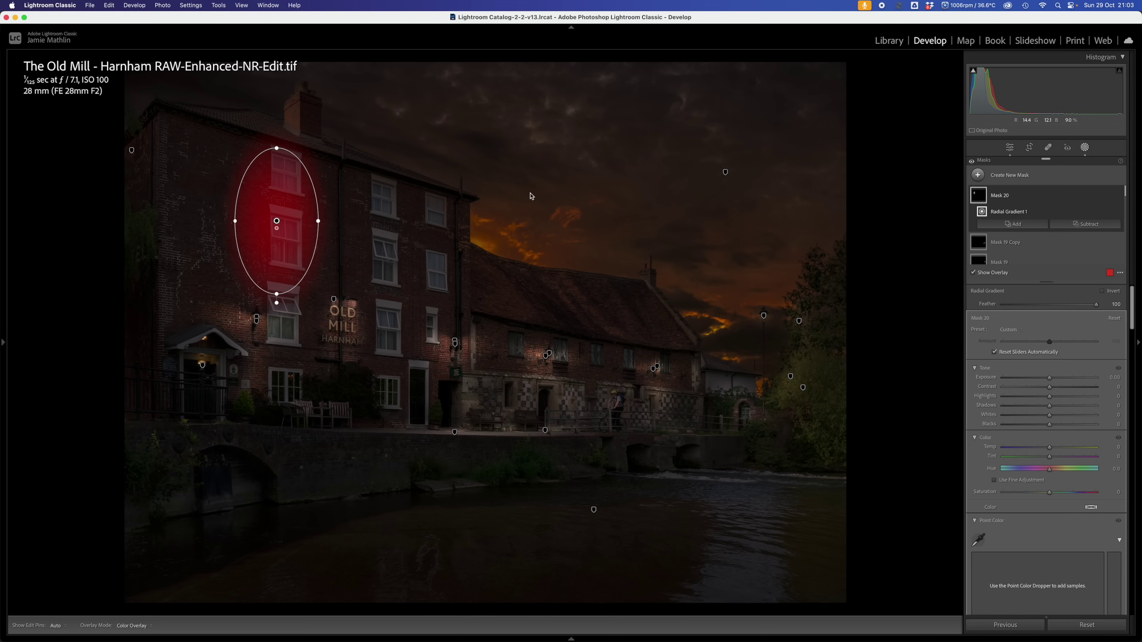
- Set the upper window mask's exposure to 4.00 and temperature to 15
key(z)
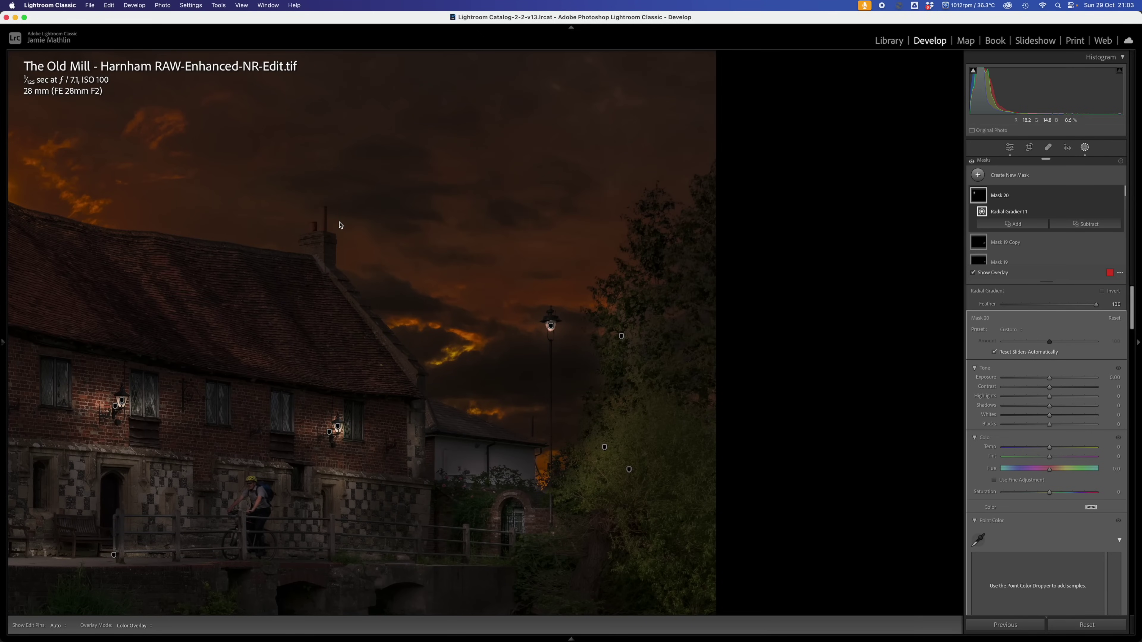
key(z)
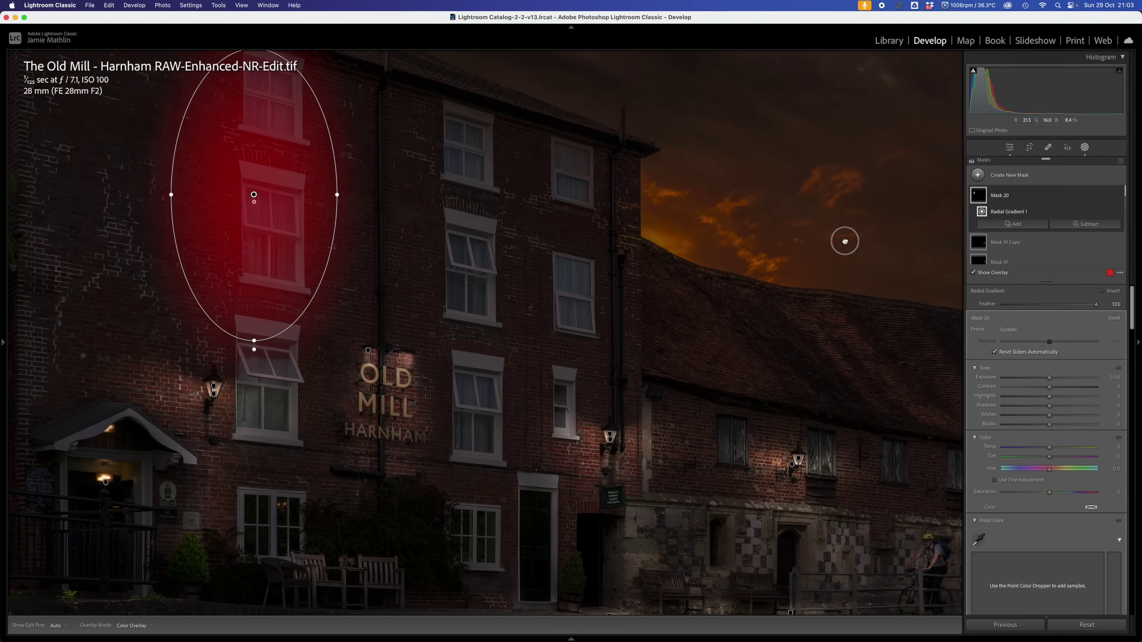
drag(461, 237, 561, 328)
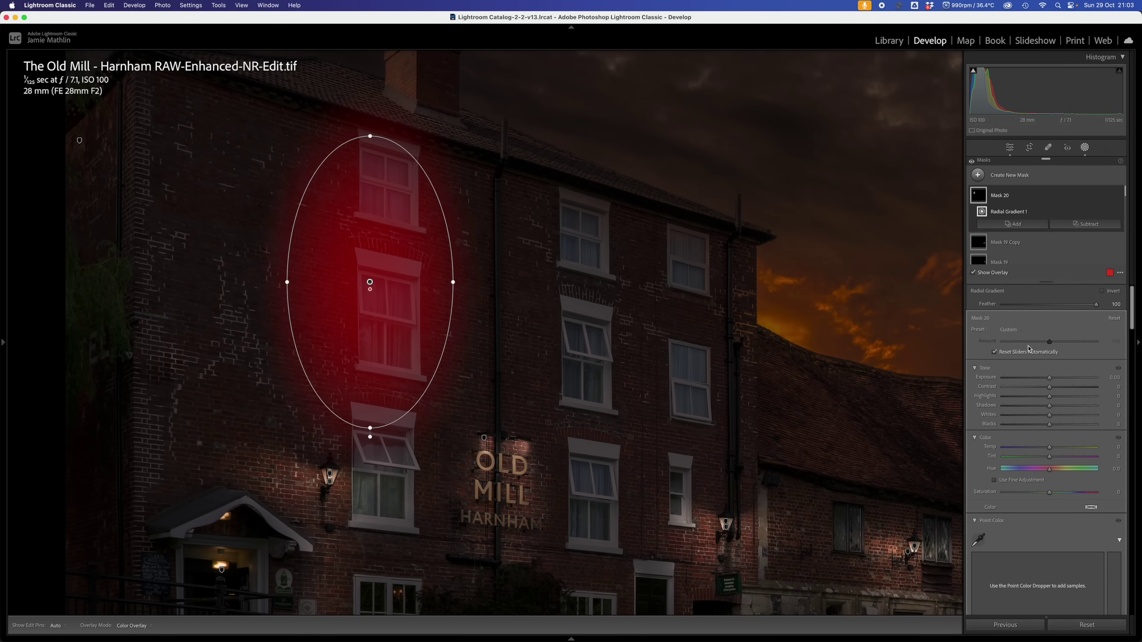
drag(1049, 377, 1140, 378)
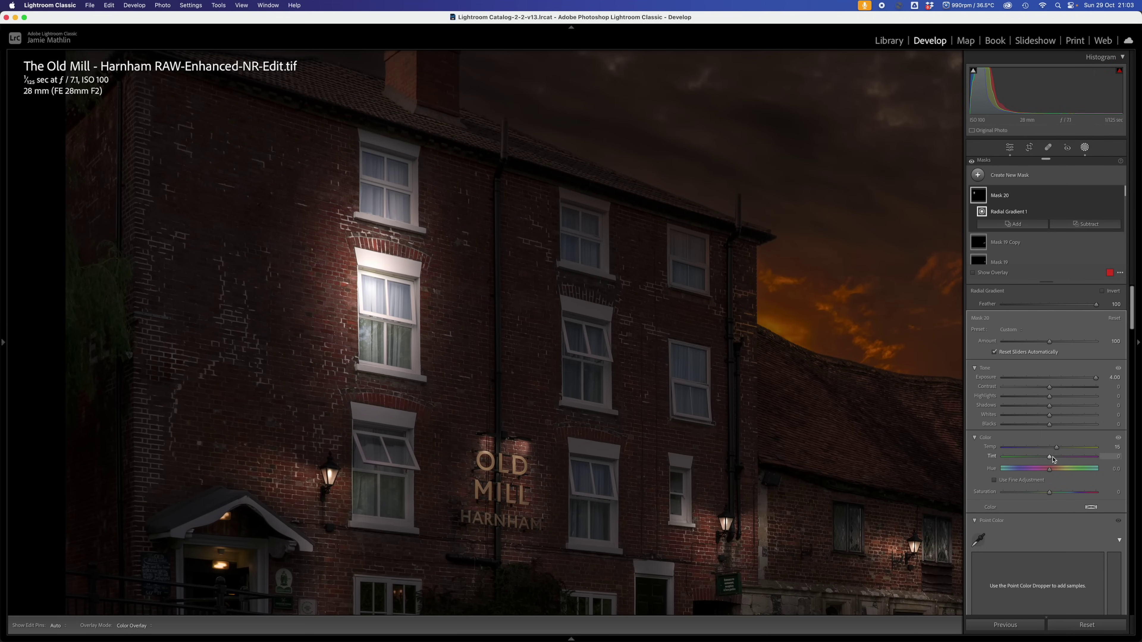
- Set the upper window mask's tint to 8 and prepare a subtracting brush at size 7, feather 2 and flow 100
drag(1053, 457, 1055, 458)
click(1084, 224)
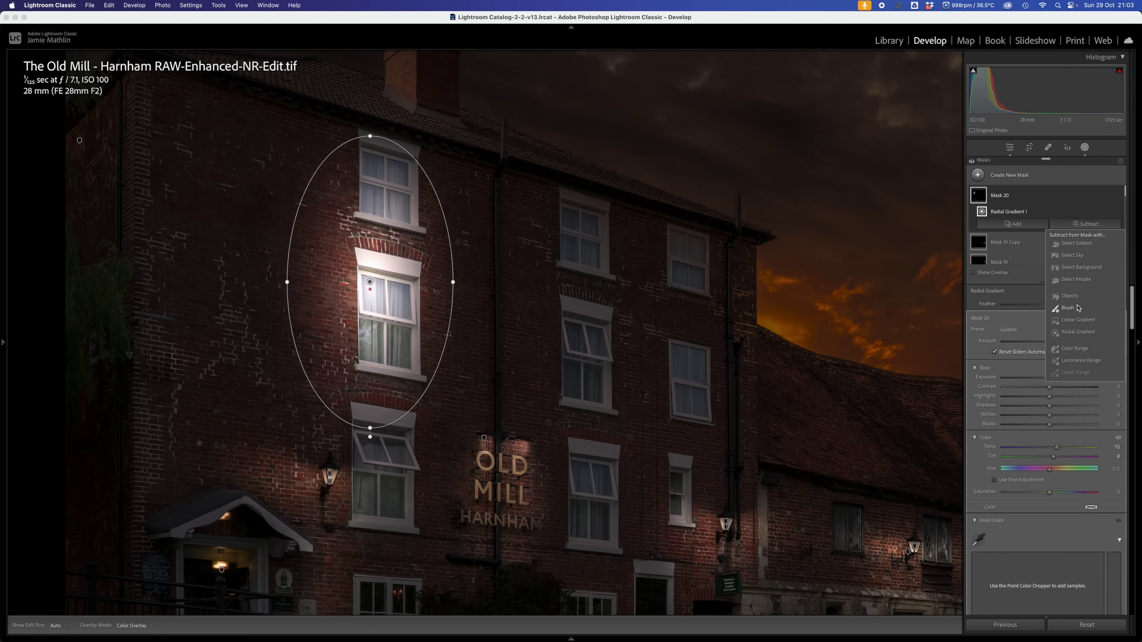
click(1069, 309)
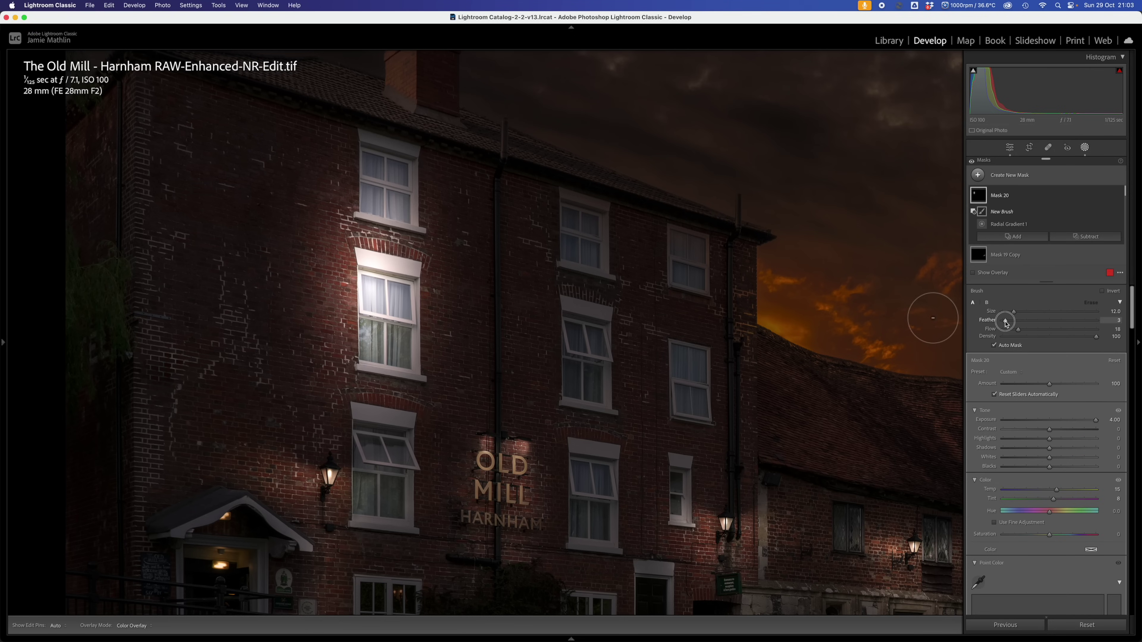
drag(1005, 322, 1004, 322)
key(0)
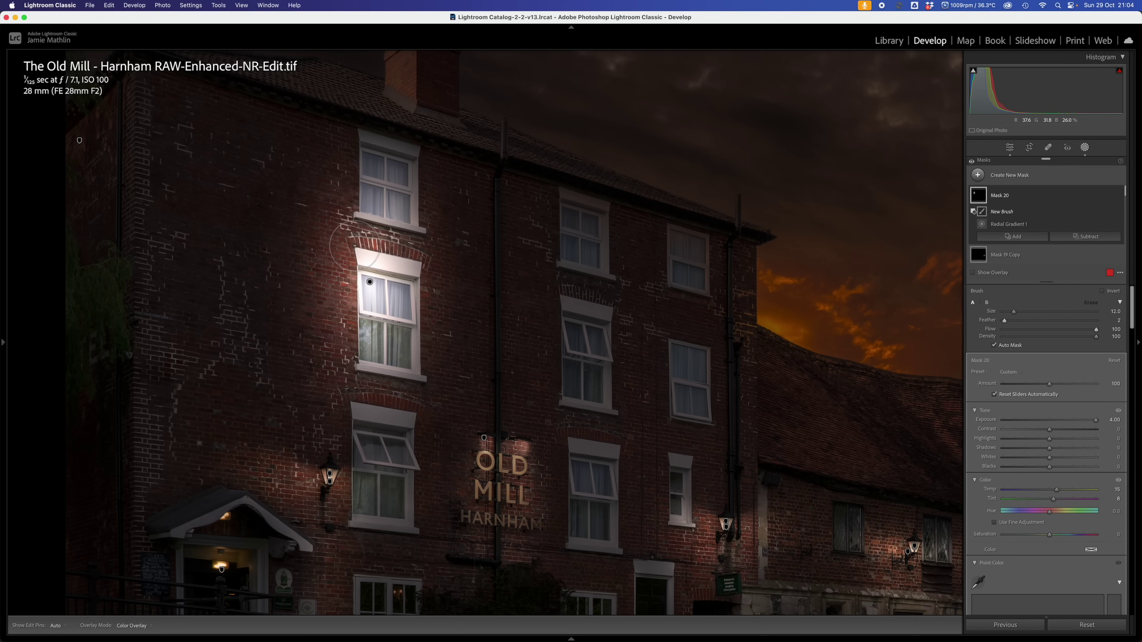
scroll(355, 245, down, 5)
scroll(360, 259, up, 5)
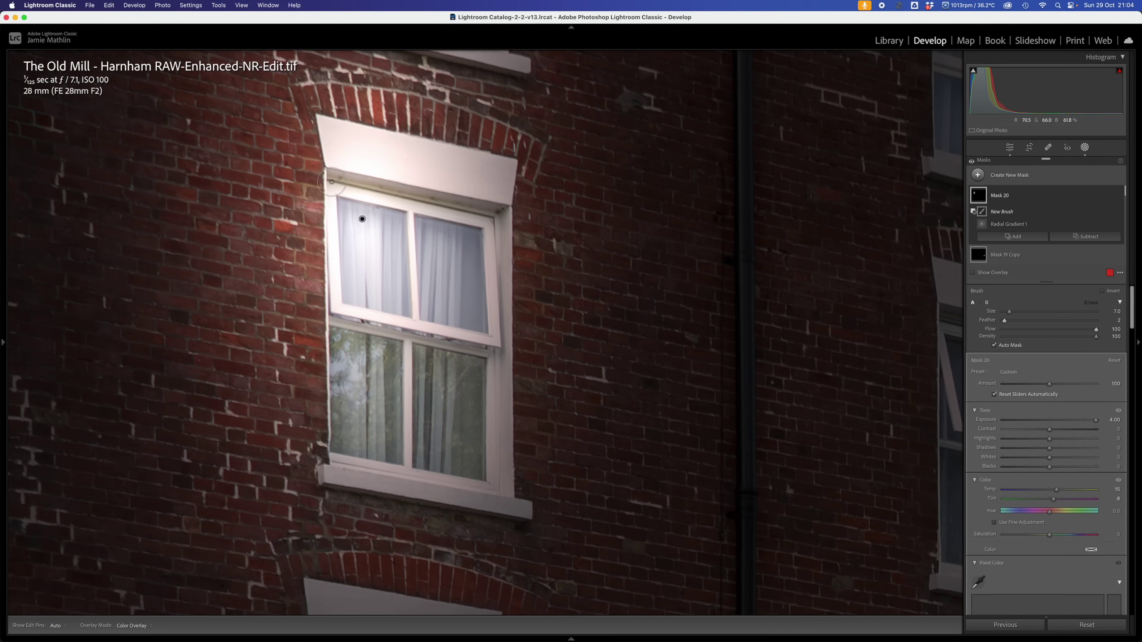
click(333, 182)
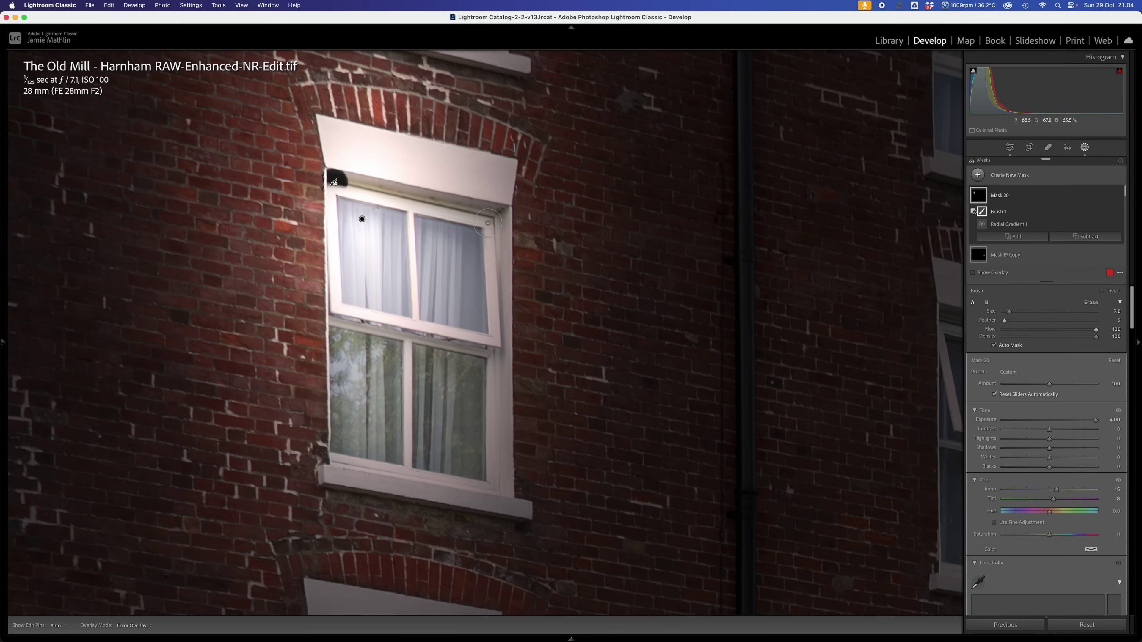
shift+click(492, 216)
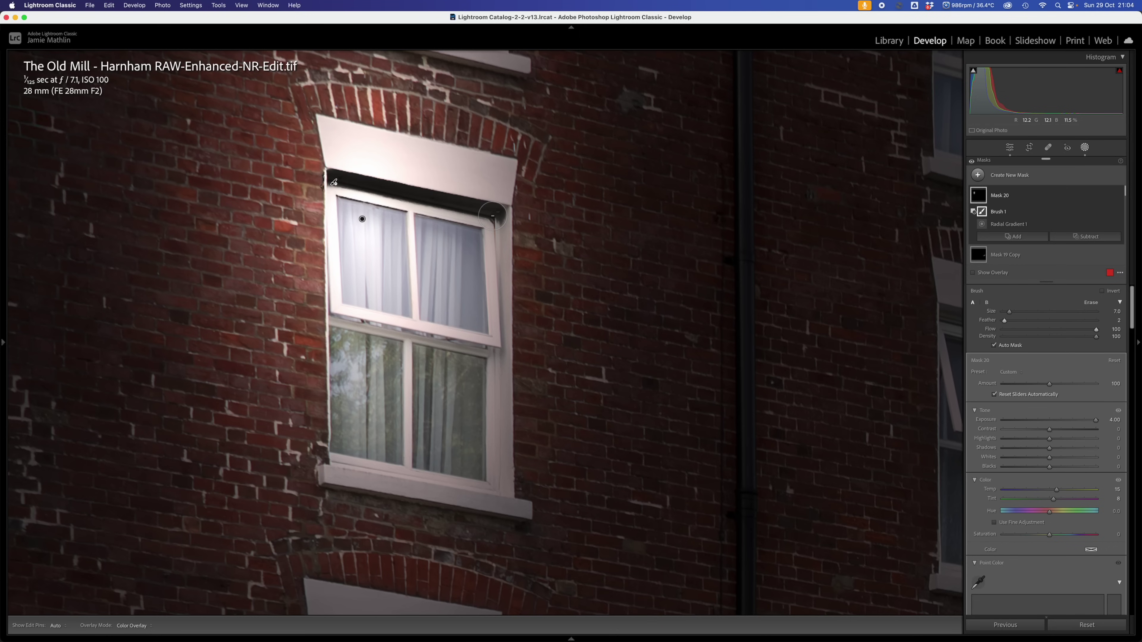
key(super+z)
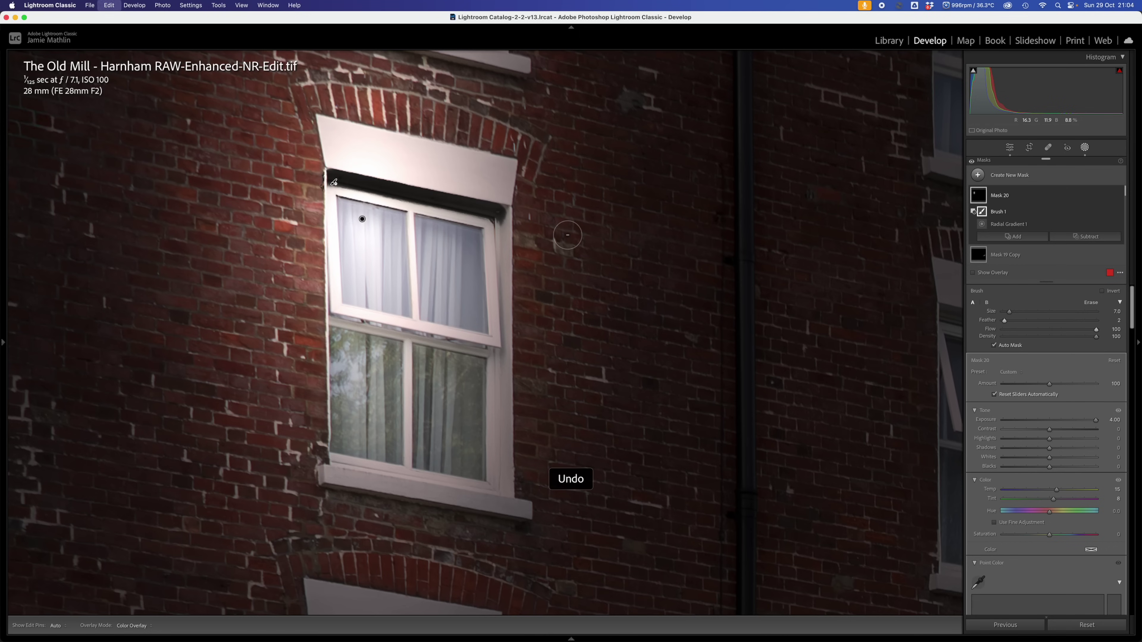
key(super+z)
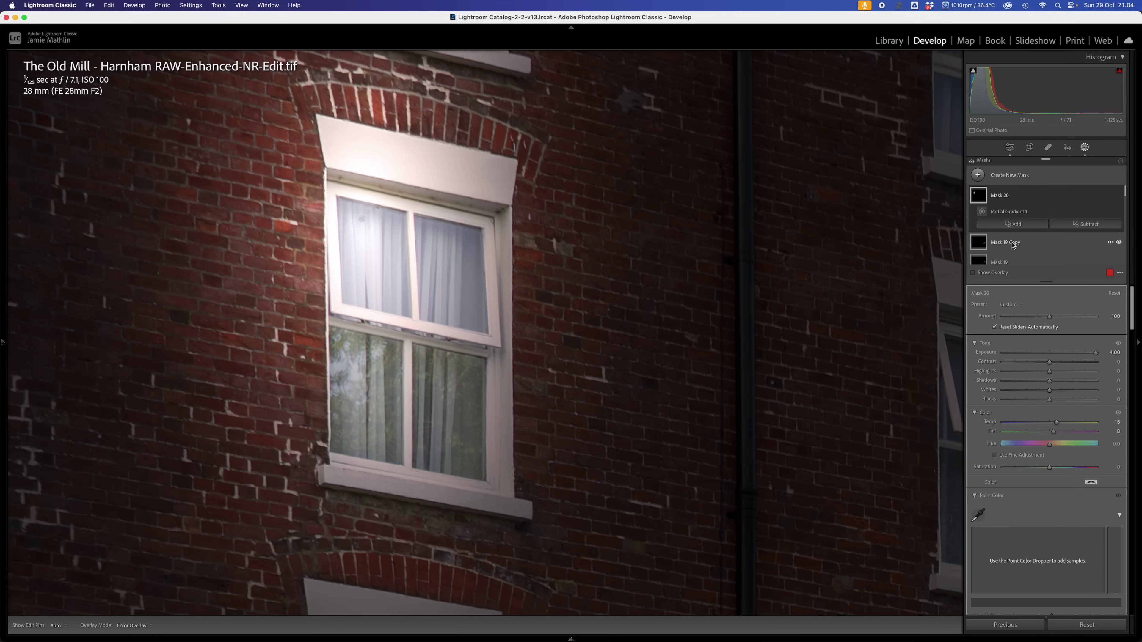
- Subtract a size 7 brush without Auto Mask along the underside of the lintel and the upper sash's right-hand frame
click(1086, 224)
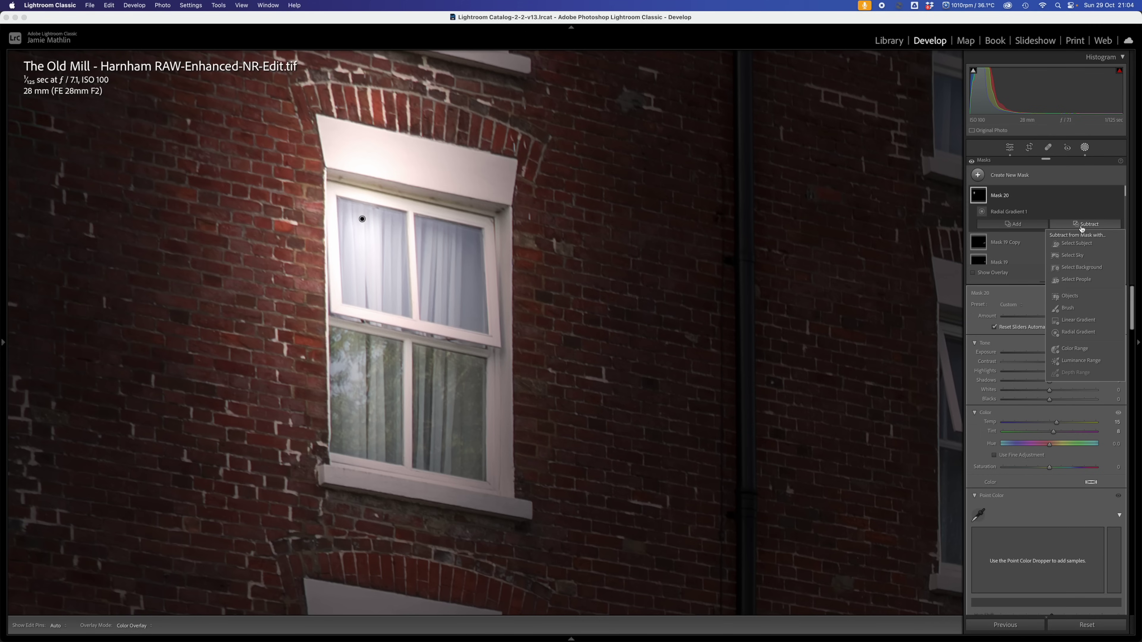
click(1068, 308)
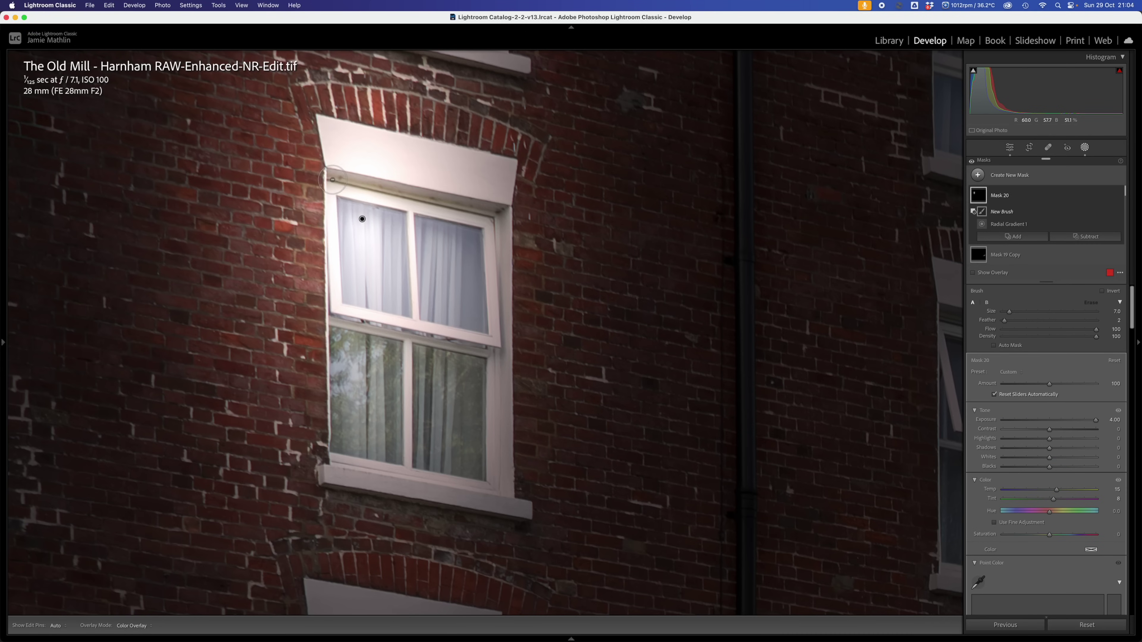
click(332, 179)
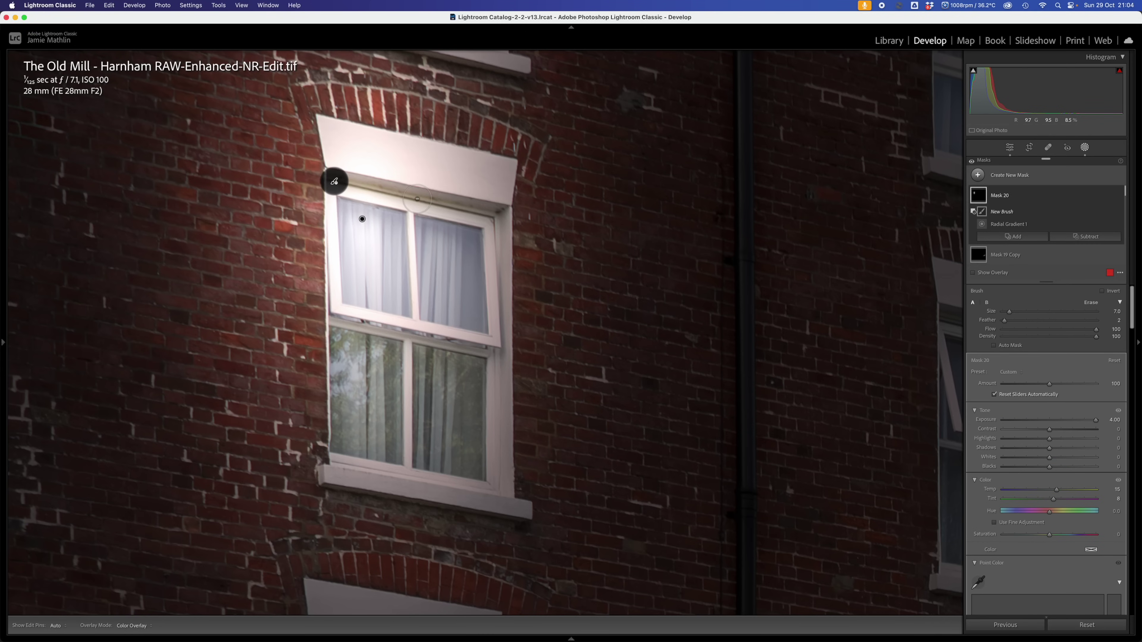
shift+click(490, 215)
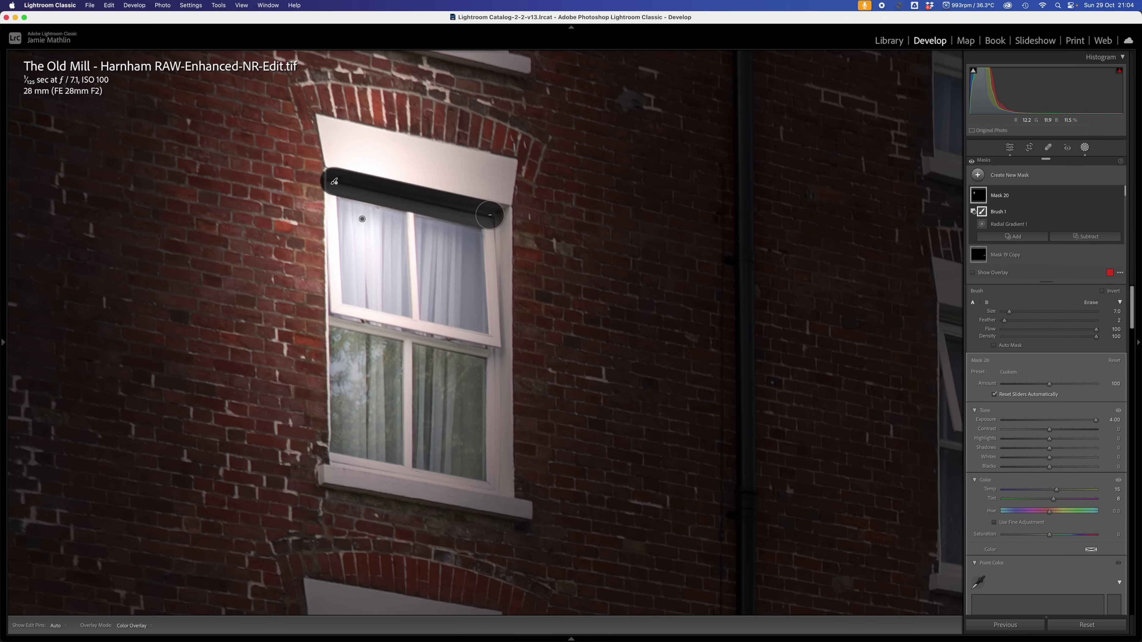
click(497, 230)
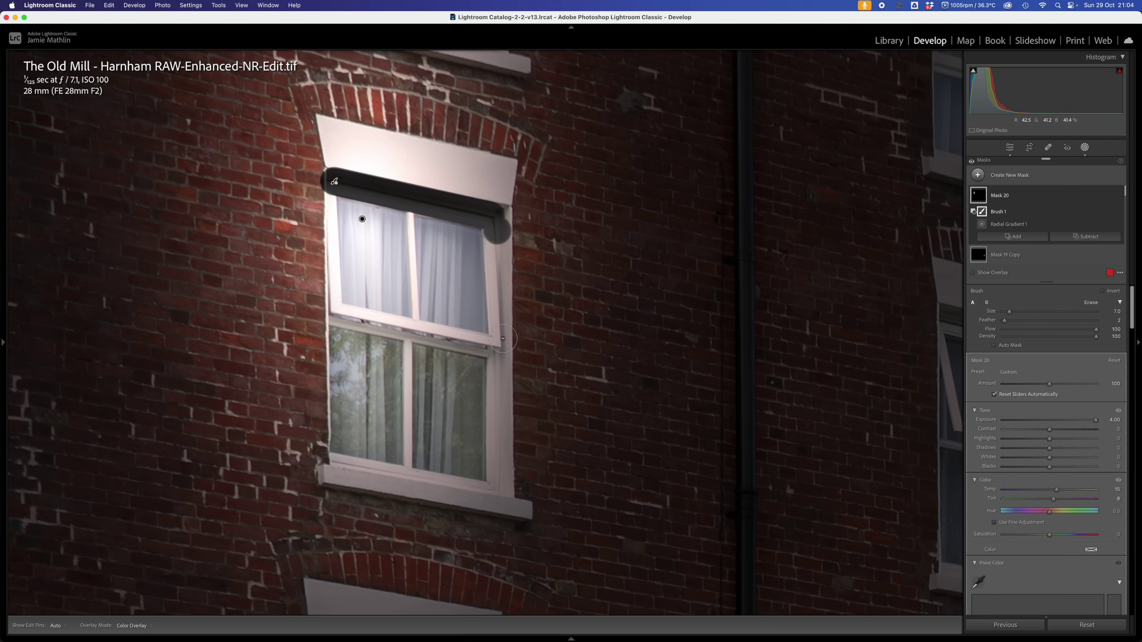
shift+click(503, 336)
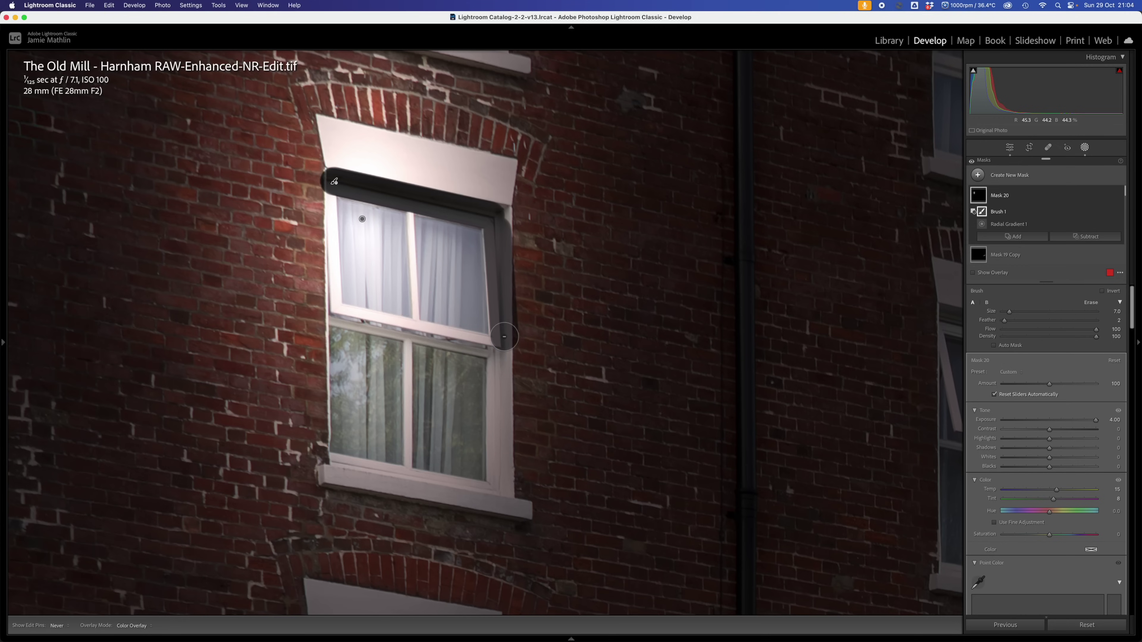
- Subtract the light from the upper sash's left frame, bottom rail and centre glazing bar in straight strokes, reducing the brush to size 2
click(322, 197)
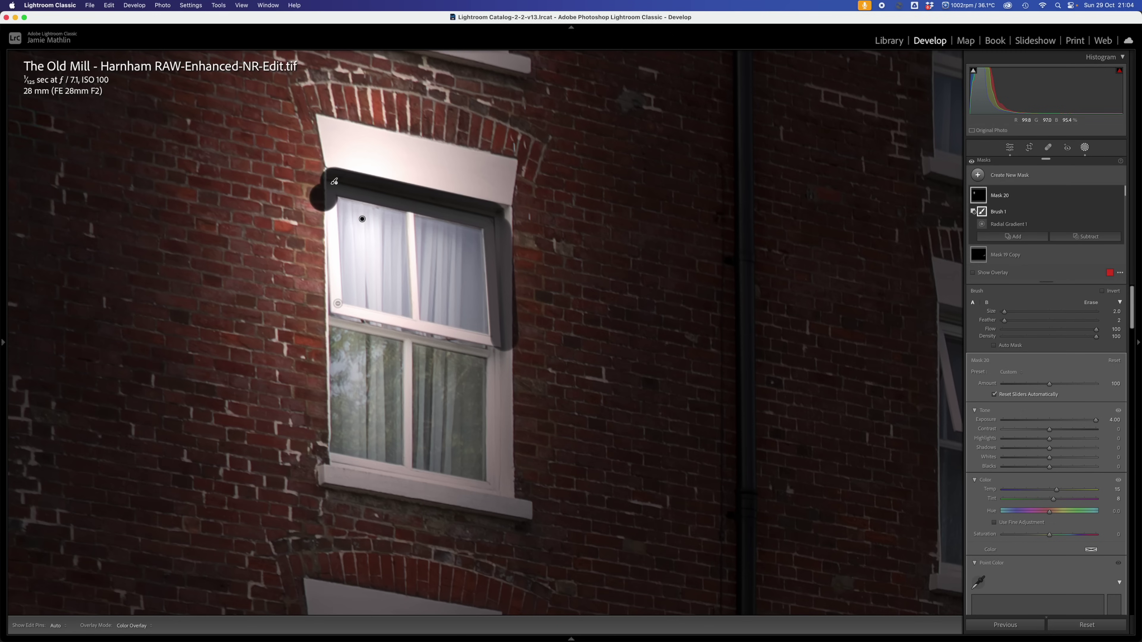
shift+click(338, 303)
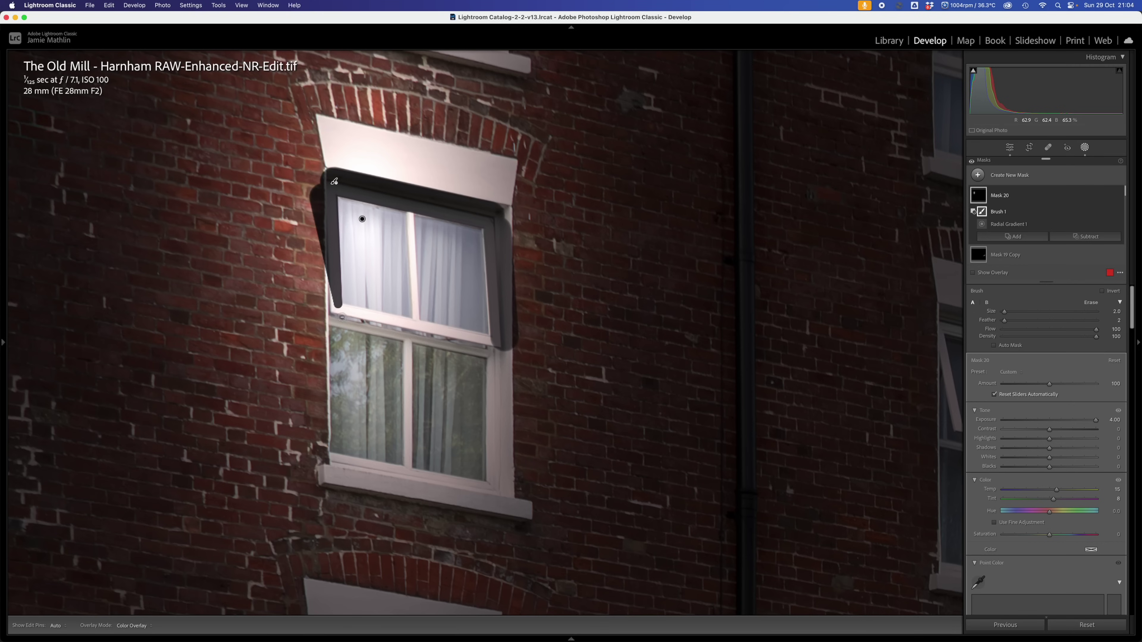
key(h)
shift+click(489, 338)
key(h)
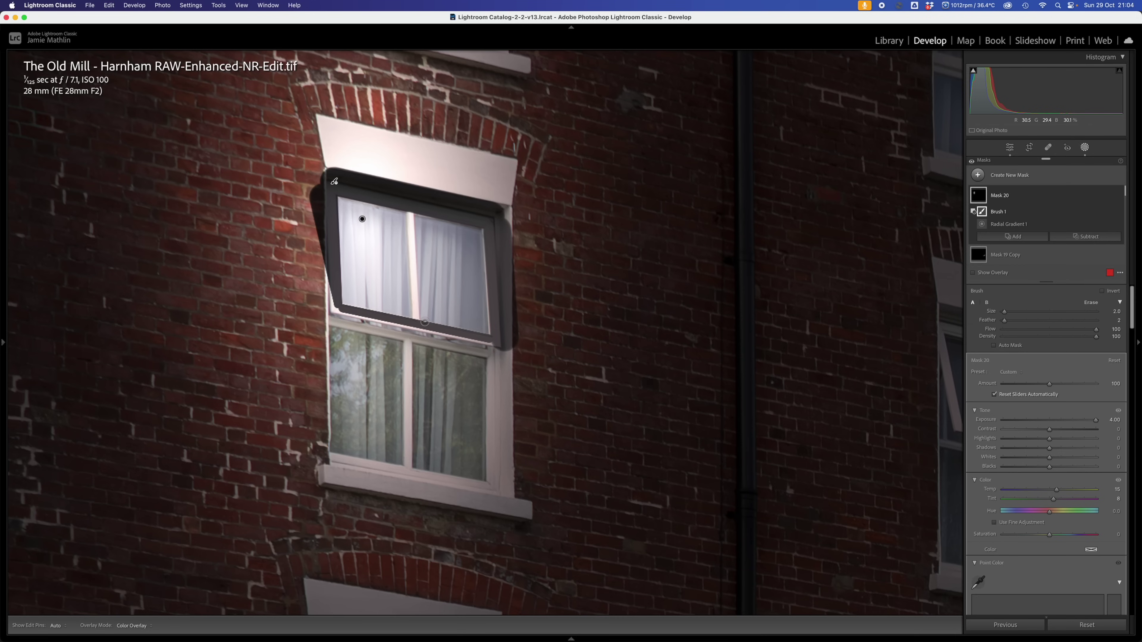
shift+click(411, 212)
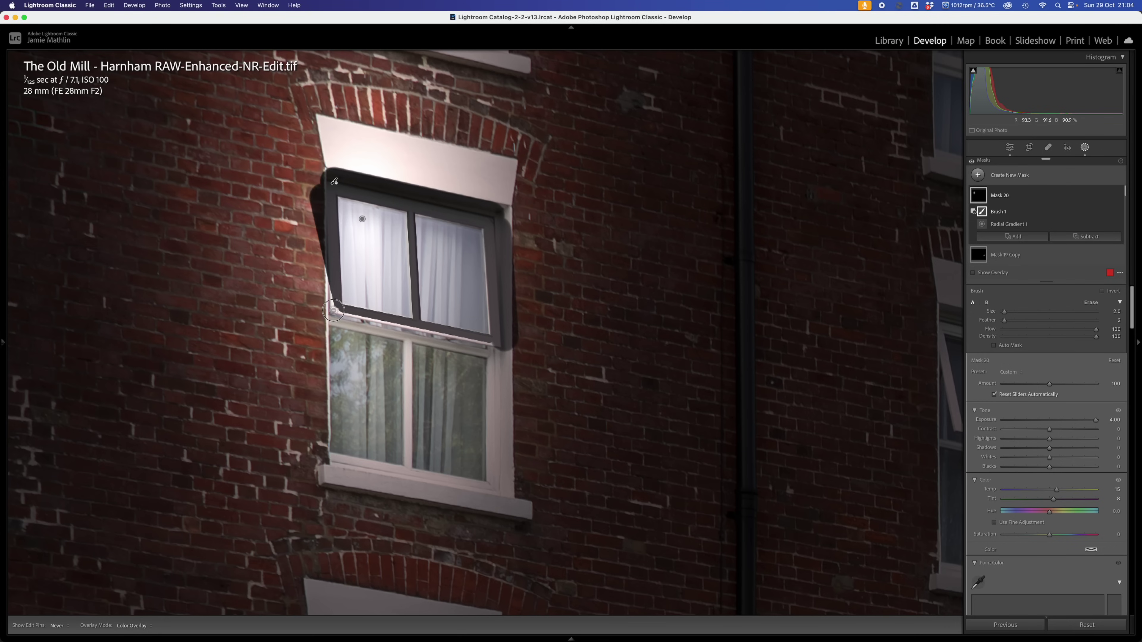
- Subtract the light along the lower edge of the open sash and the top rail of the lower sash
shift+click(494, 342)
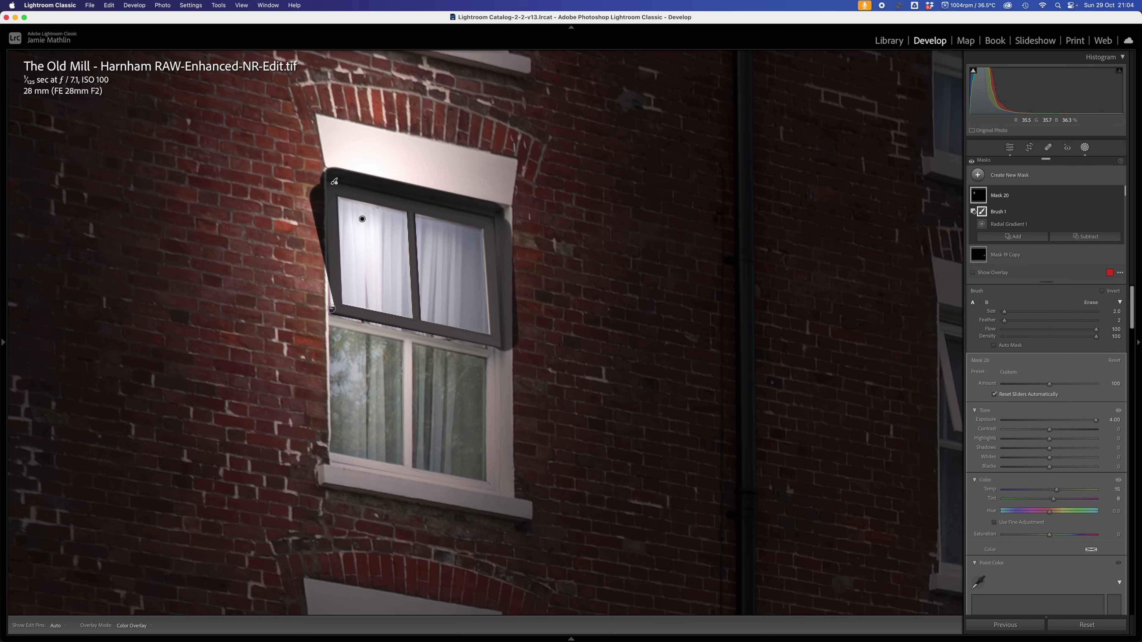
key(h)
mouse_move(331, 309)
mouse_down()
mouse_move(324, 265)
mouse_move(328, 320)
mouse_up()
key(h)
shift+click(487, 353)
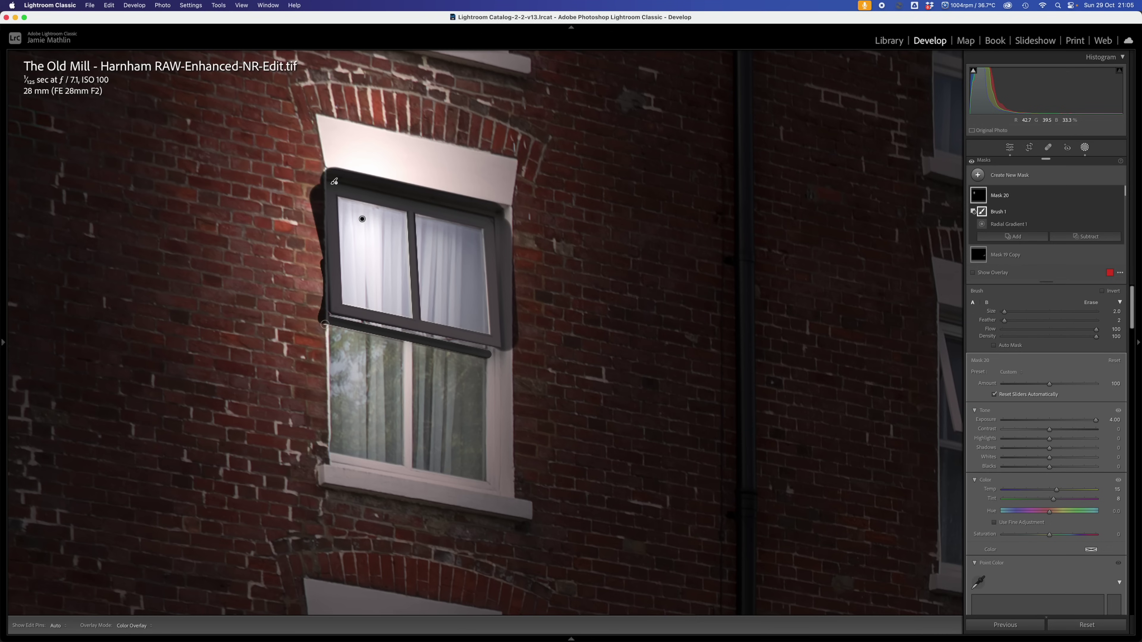
- Subtract the light from the lower sash's left edge, centre glazing bar, bottom rail and right edge in straight strokes
shift+click(326, 450)
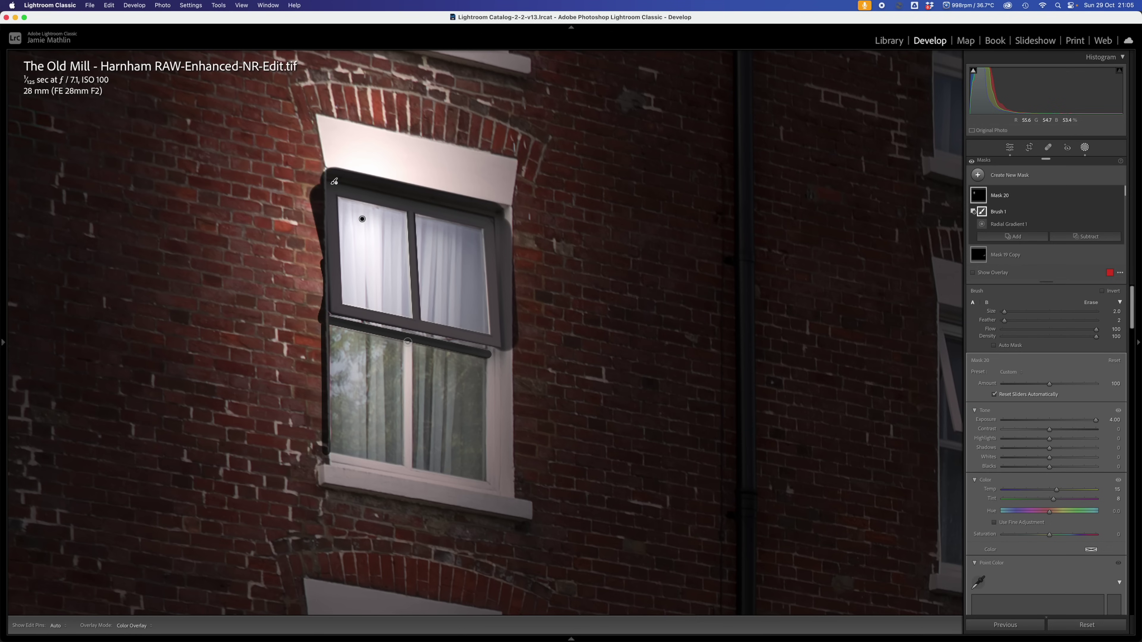
shift+click(407, 467)
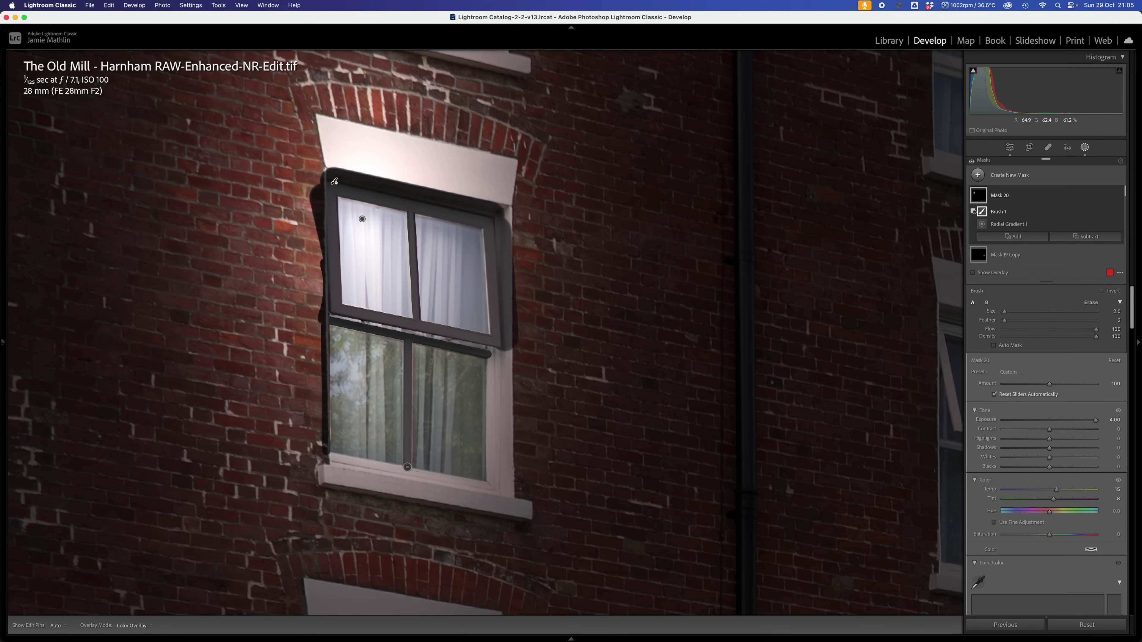
click(330, 455)
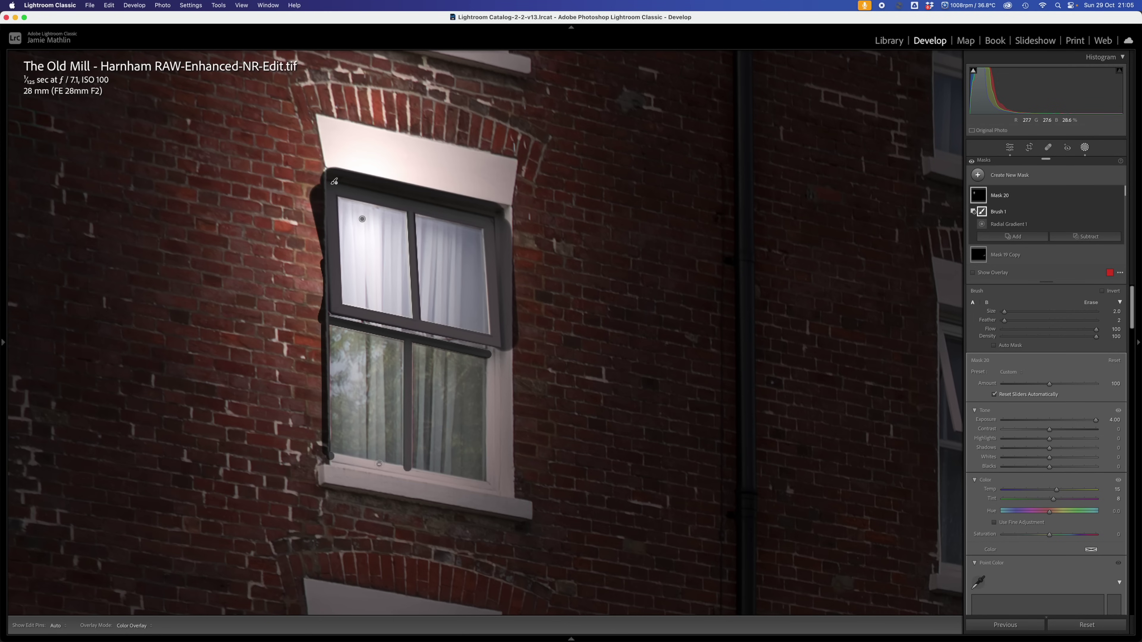
shift+click(487, 486)
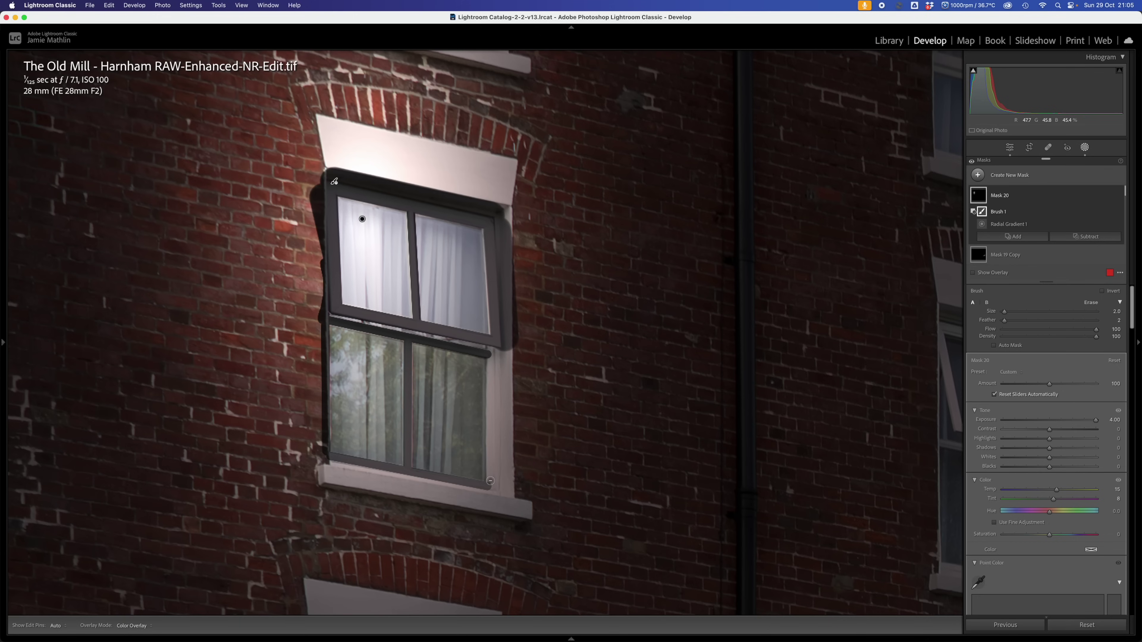
shift+click(491, 357)
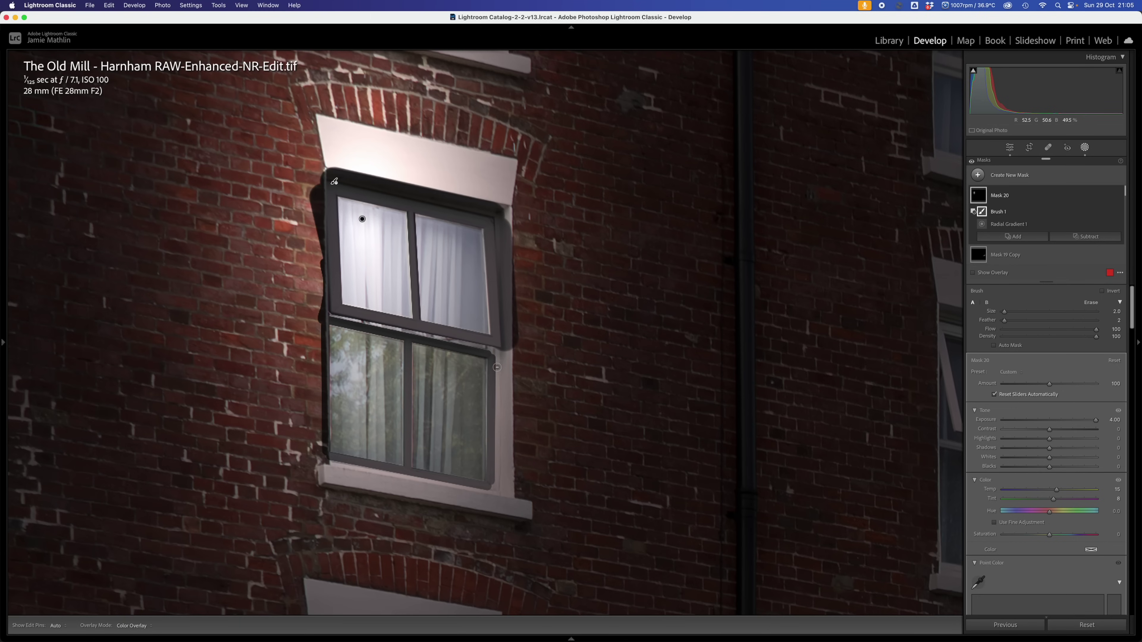
- Subtract the light from the lower window's right-hand outer frame and the sill, brushing the sill at size 5
click(499, 356)
shift+click(500, 485)
key(h)
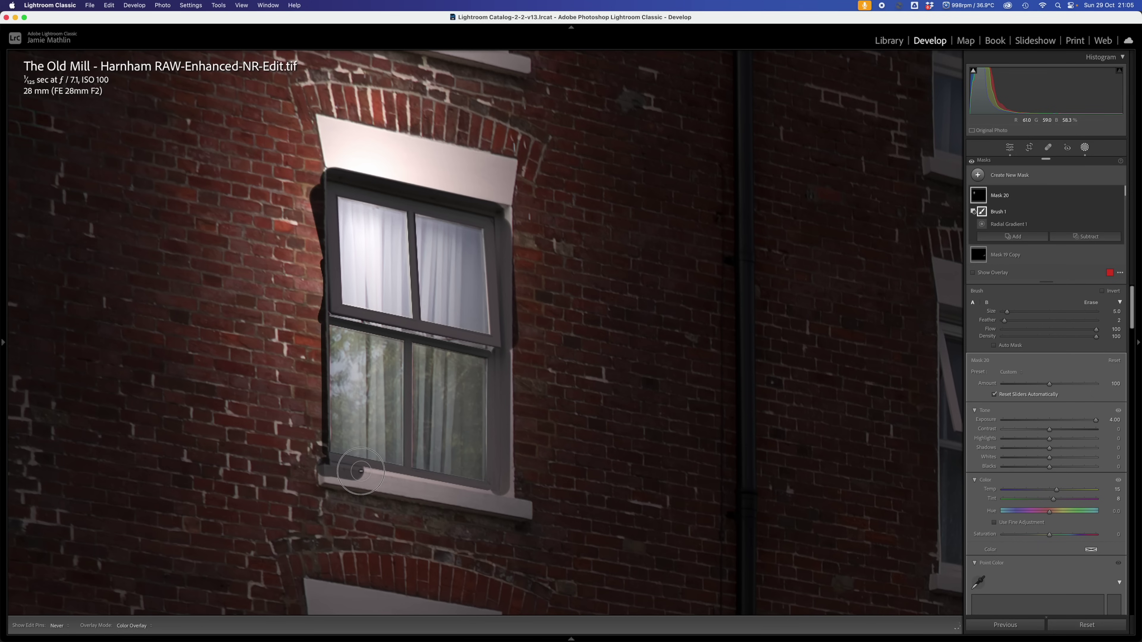
mouse_move(360, 471)
mouse_down()
mouse_move(522, 505)
mouse_move(301, 467)
mouse_move(320, 460)
mouse_up()
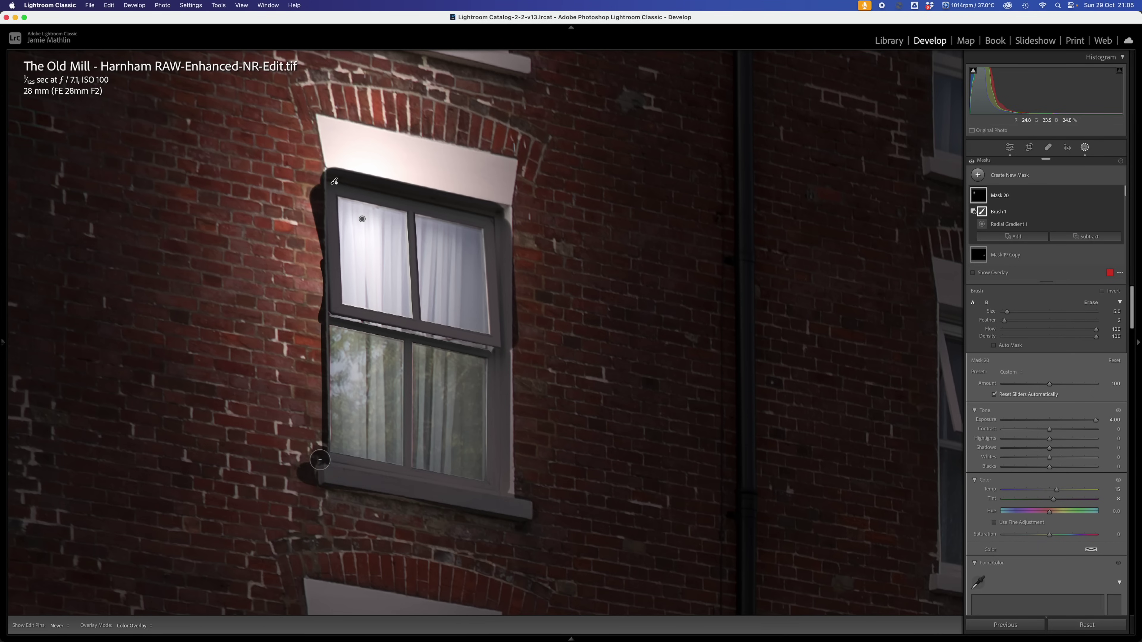
- Subtract the light from the brickwork directly beside the window's left edge, from the sill up to the lintel
key(h)
shift+click(316, 258)
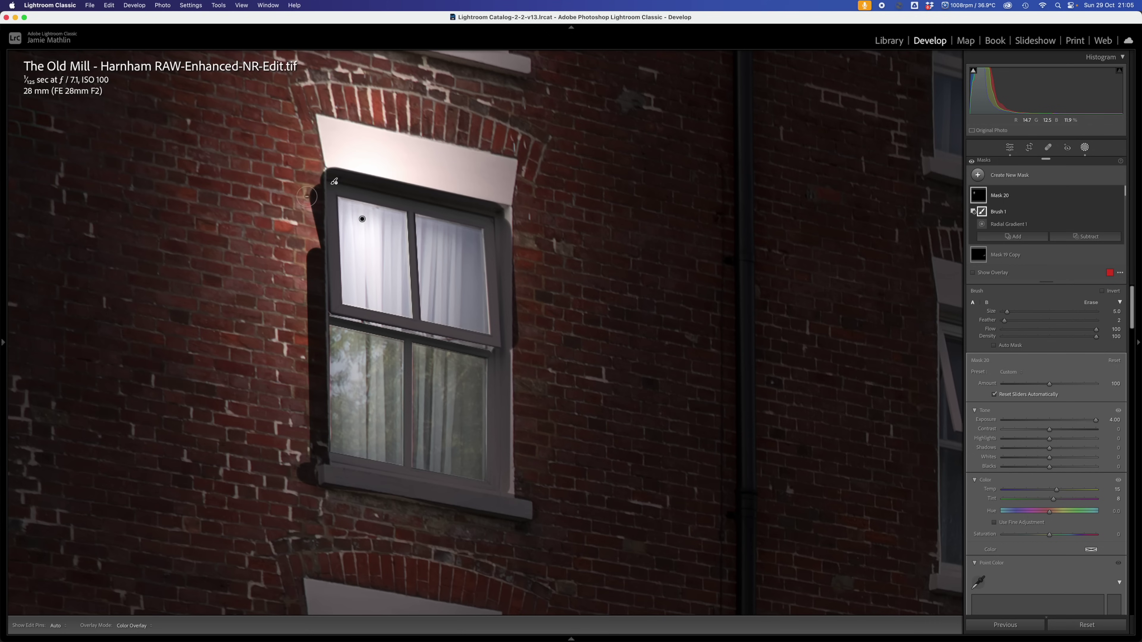
shift+click(310, 180)
key(h)
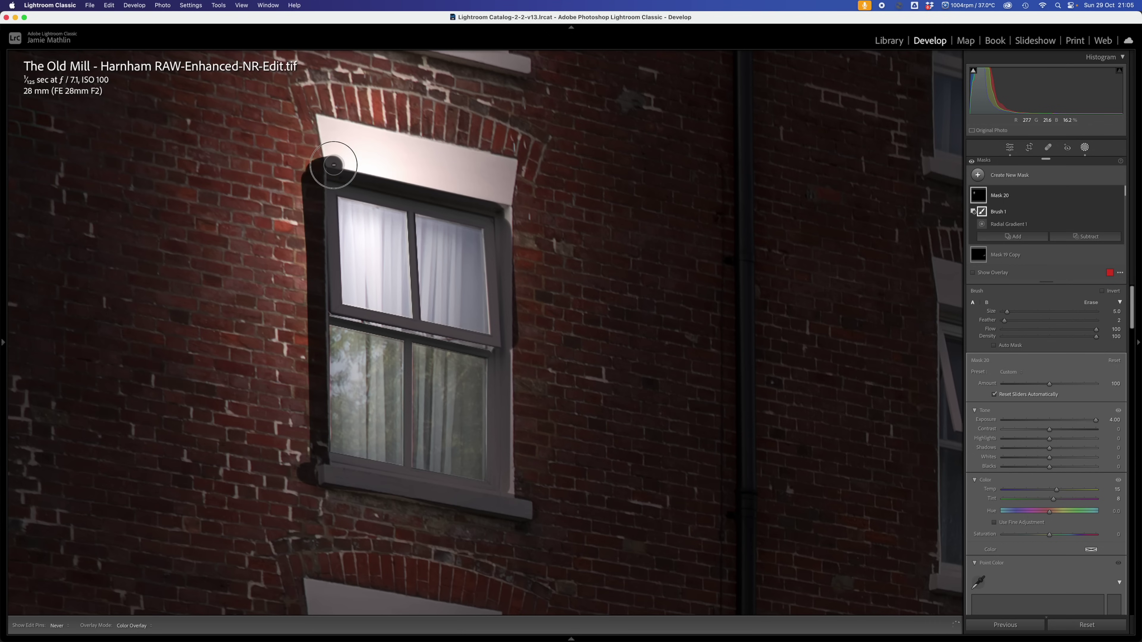
- Subtract the light from the lintel's lower edge and the brickwork directly beside the window's right edge down to the sill
shift+click(505, 197)
drag(505, 197, 518, 242)
key(h)
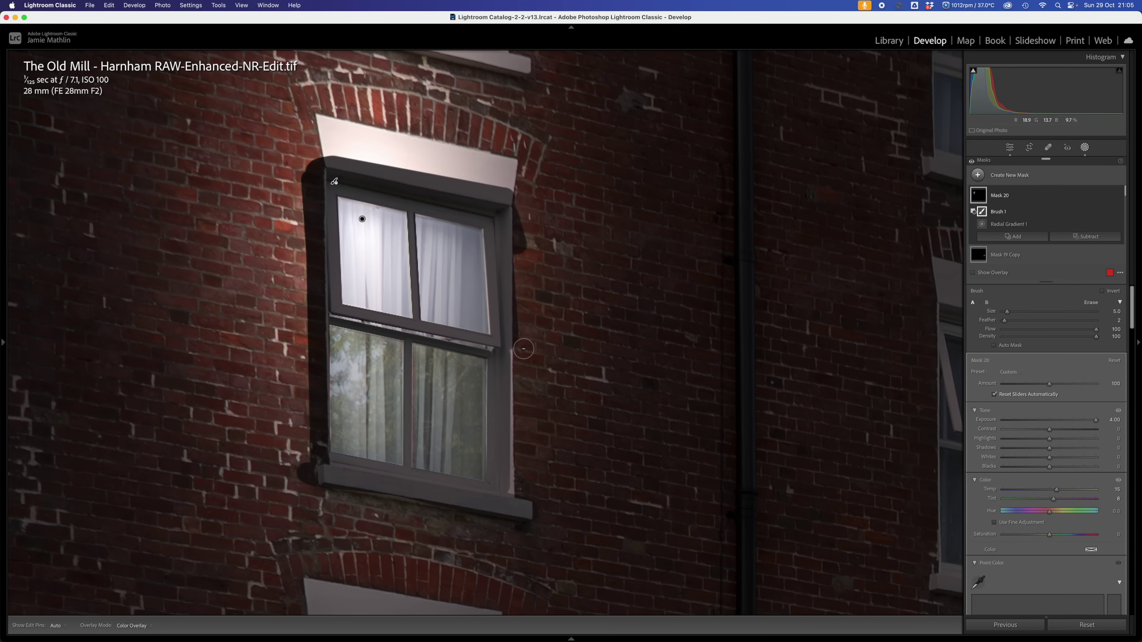
shift+click(518, 350)
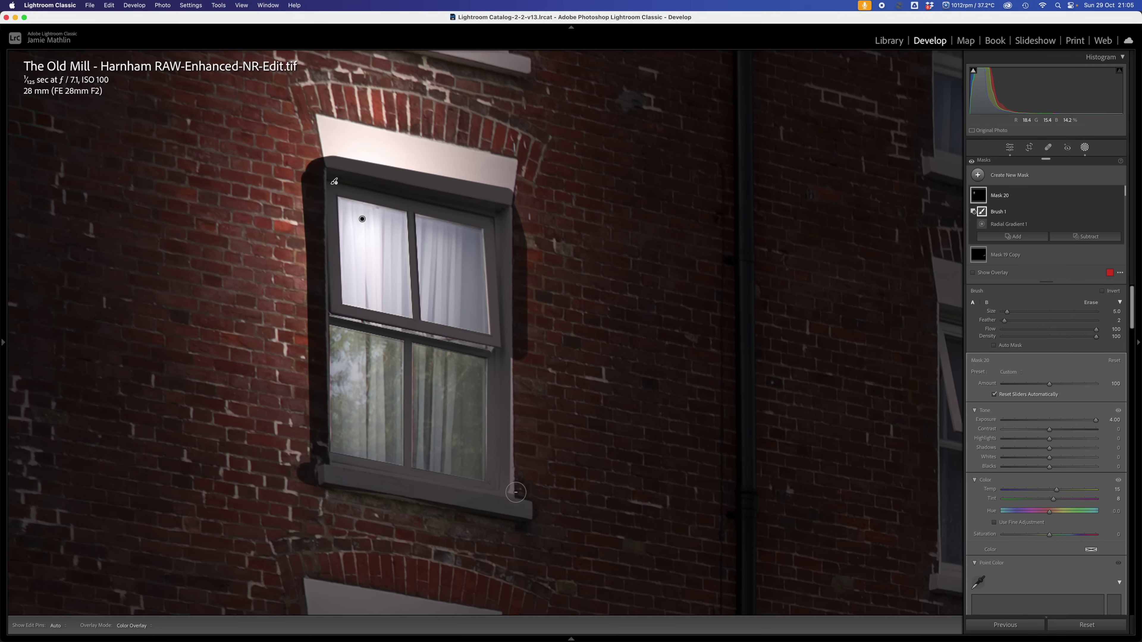
shift+click(519, 484)
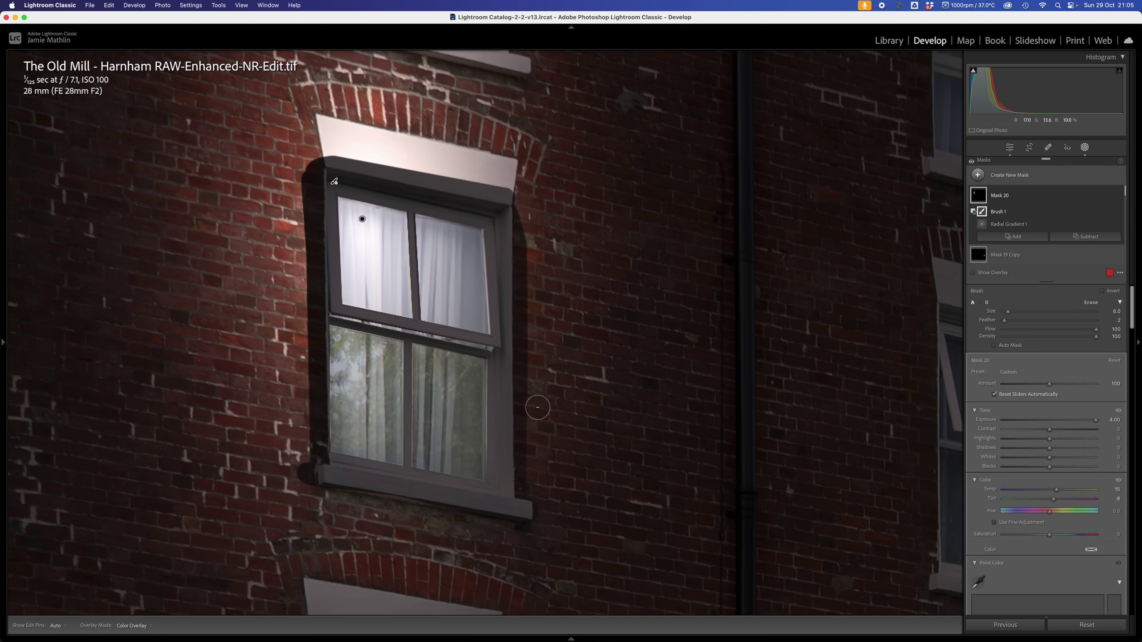
- Subtract the light from the lintel and the brickwork left of, below and right of the window with the brush at size 17
scroll(546, 236, up, 5)
scroll(524, 160, up, 1)
mouse_move(524, 160)
mouse_down()
mouse_move(375, 129)
mouse_move(285, 133)
mouse_move(284, 201)
mouse_up()
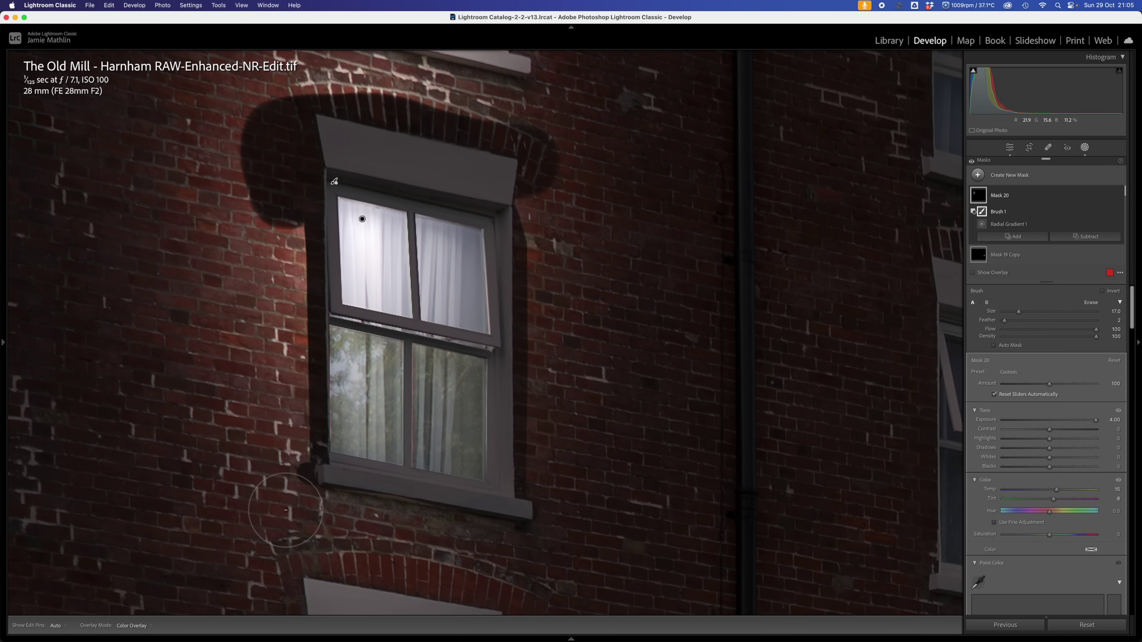
shift+click(287, 514)
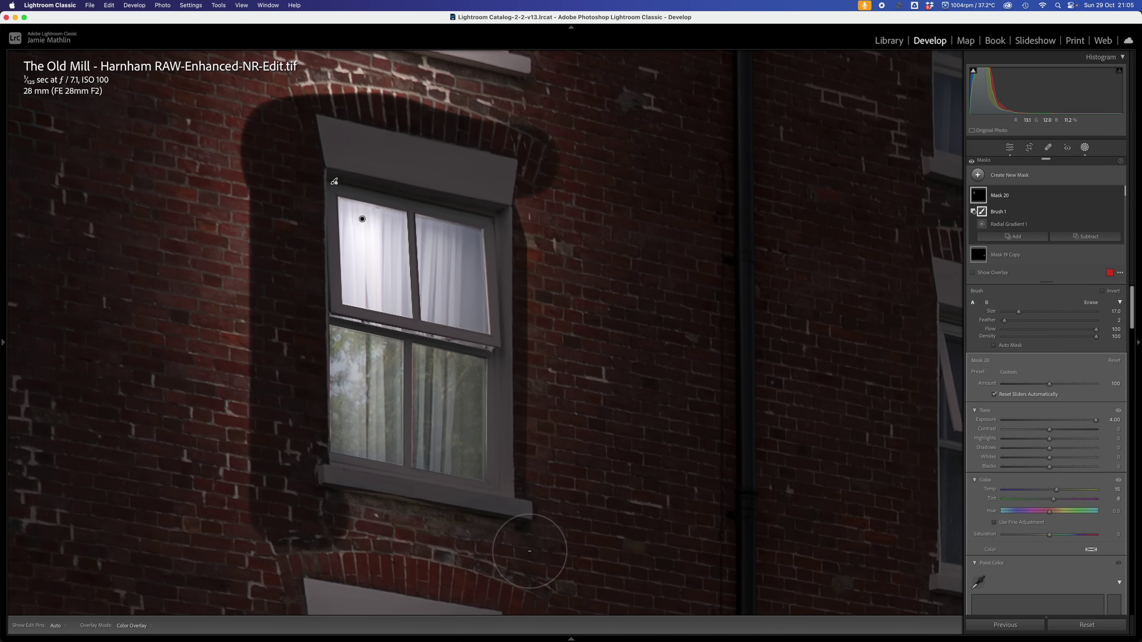
shift+click(523, 540)
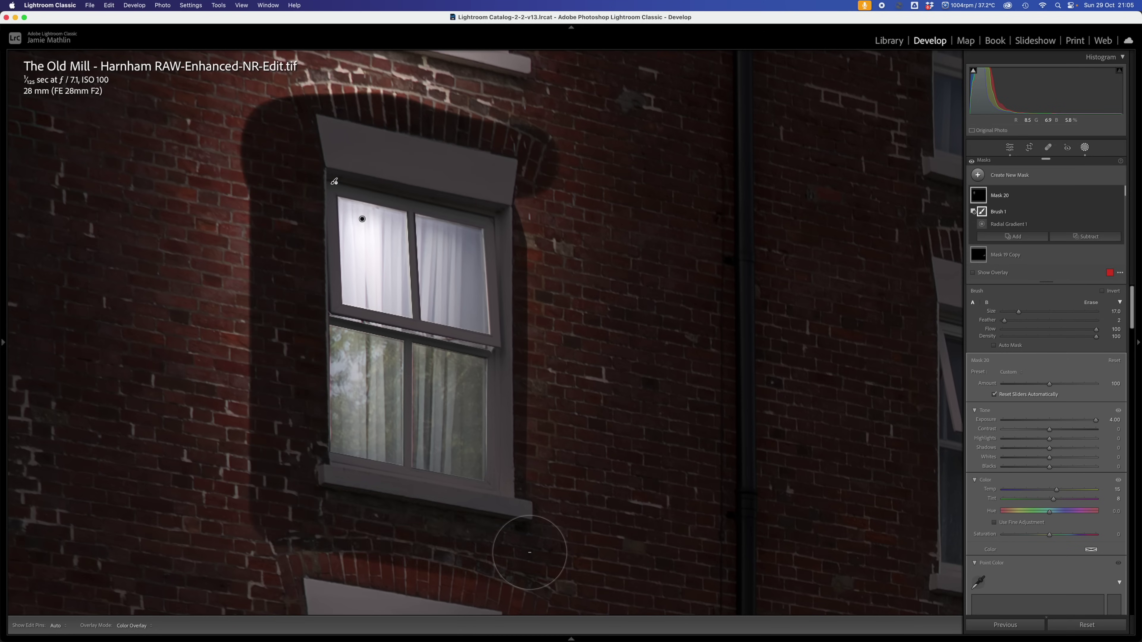
shift+click(549, 193)
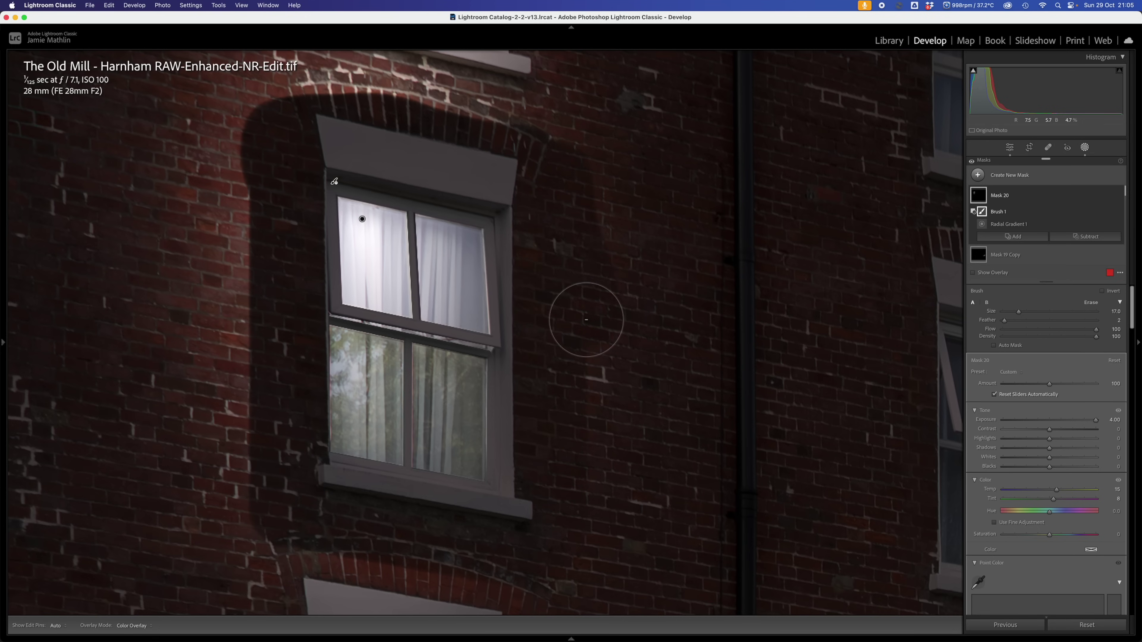
- Subtract the leftover light from the window above and the surrounding brickwork, with the edit pins hidden
key(z)
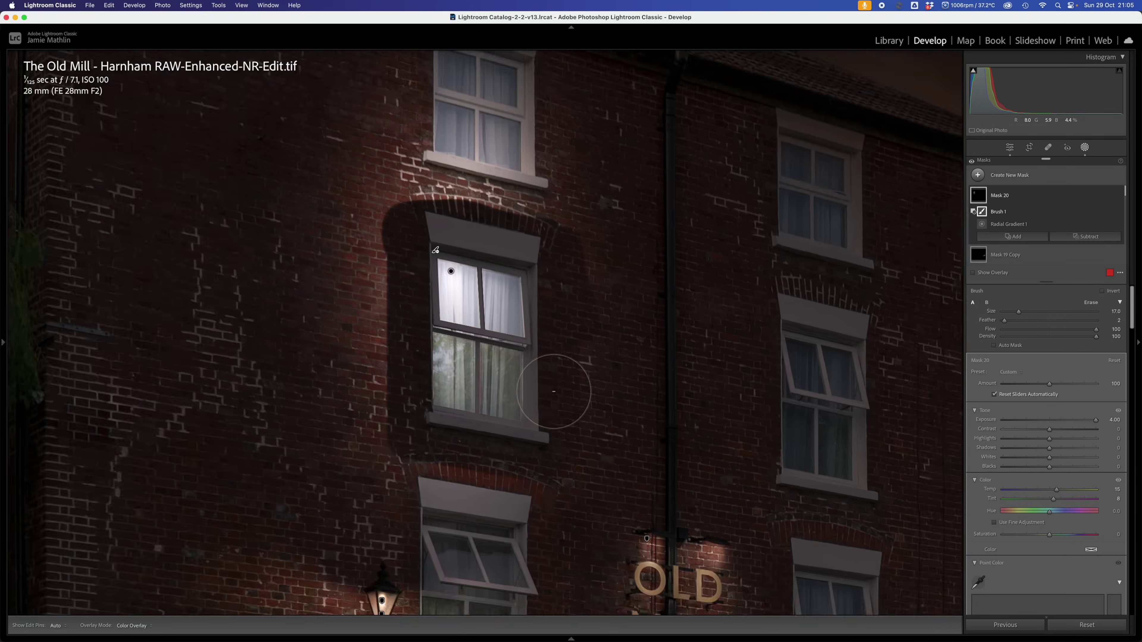
key(h)
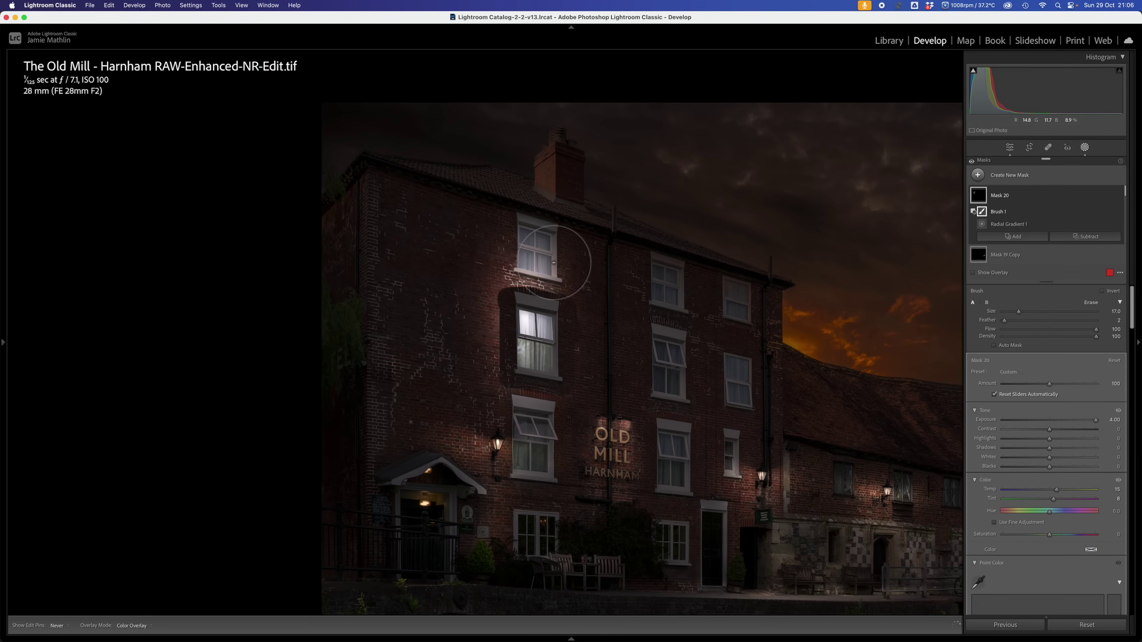
drag(561, 255, 527, 251)
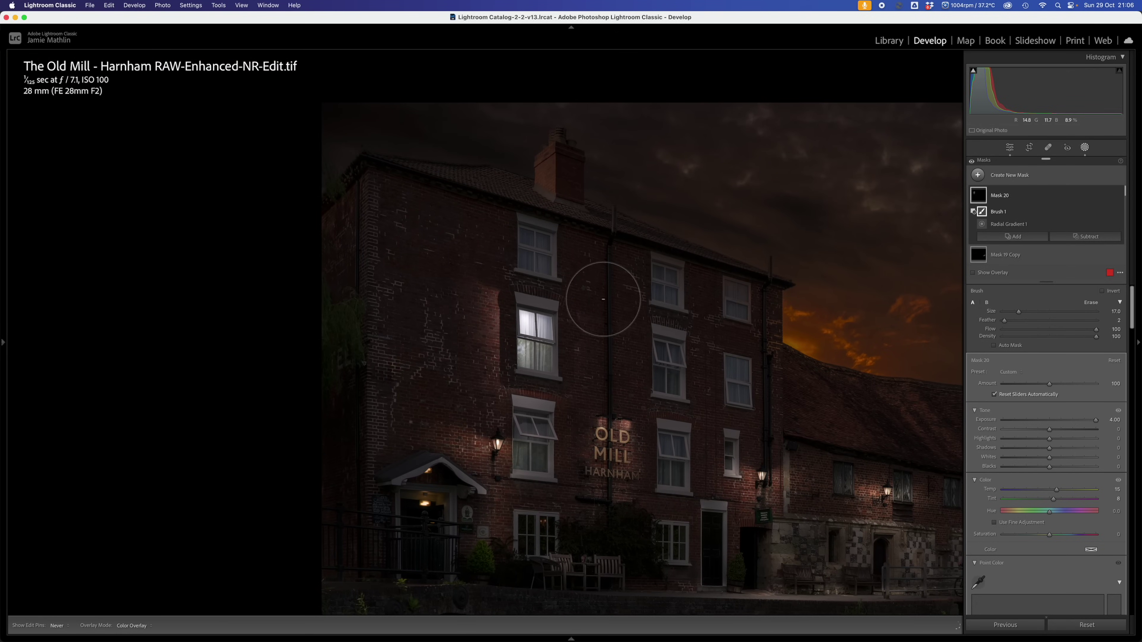
mouse_move(556, 423)
mouse_down()
mouse_move(479, 406)
mouse_move(472, 256)
mouse_up()
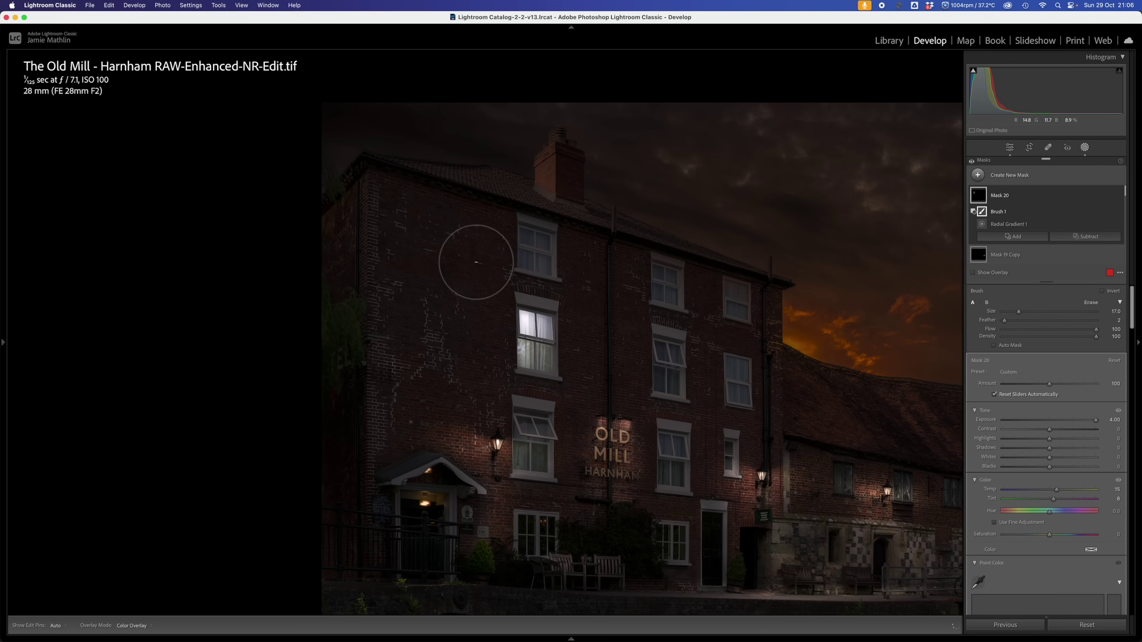
- Show the edit pins again, warm Mask 20's window light to Temp 48 and set its Exposure to about 3.25
key(h)
mouse_move(983, 199)
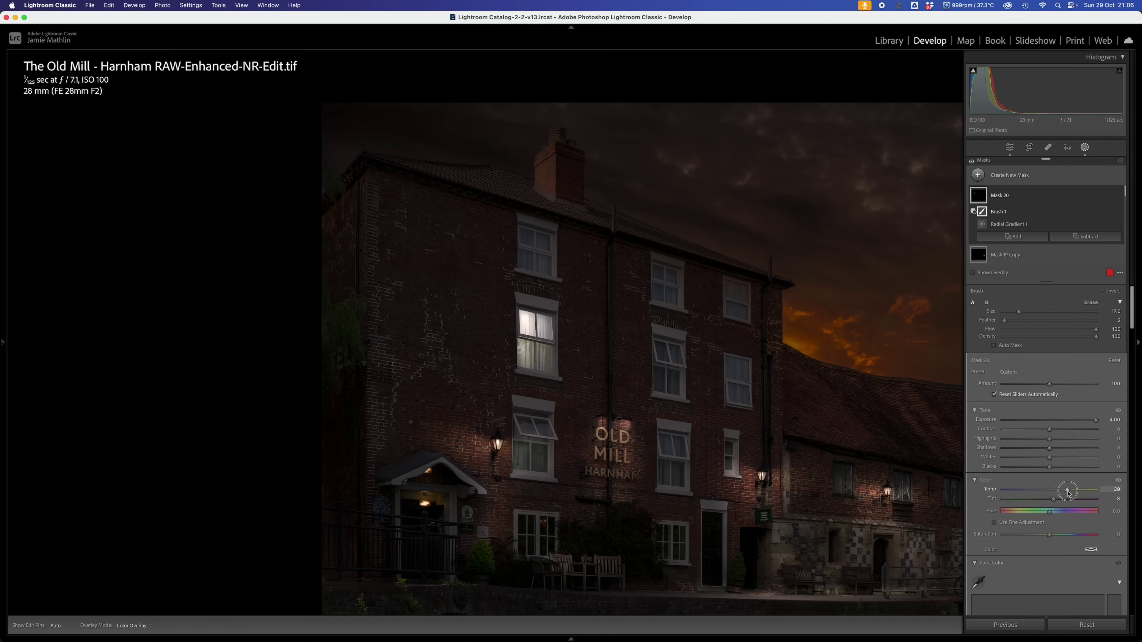
drag(1068, 493, 1073, 493)
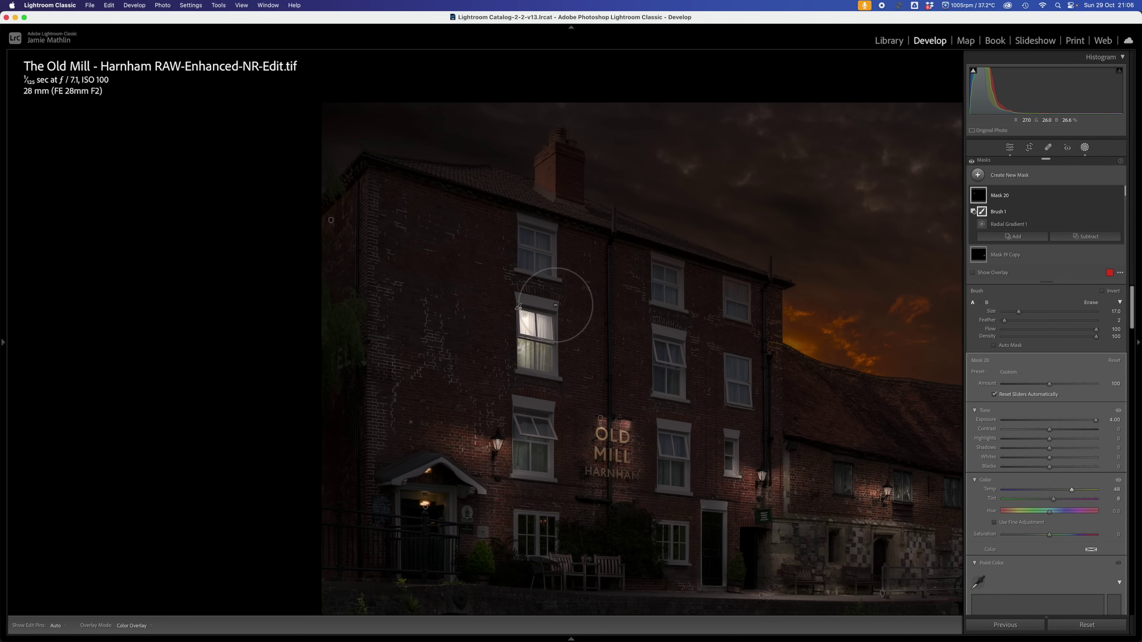
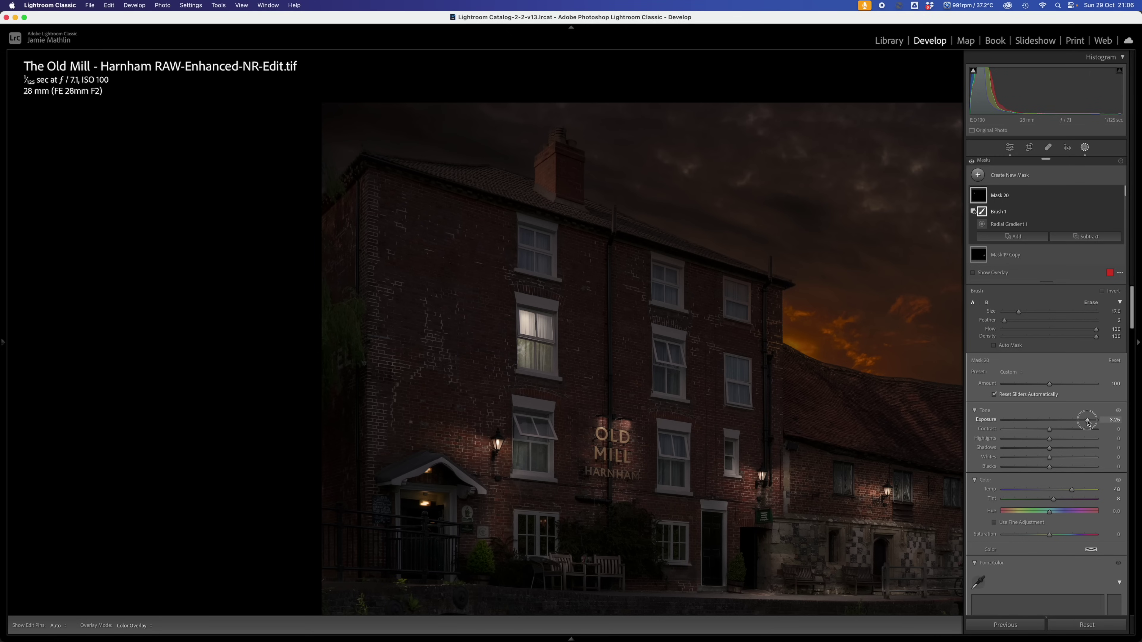
- Duplicate Mask 20 and shrink the copy's radial gradient to a small bulb-like spot in the upper-left pane
click(524, 318)
right_click(524, 315)
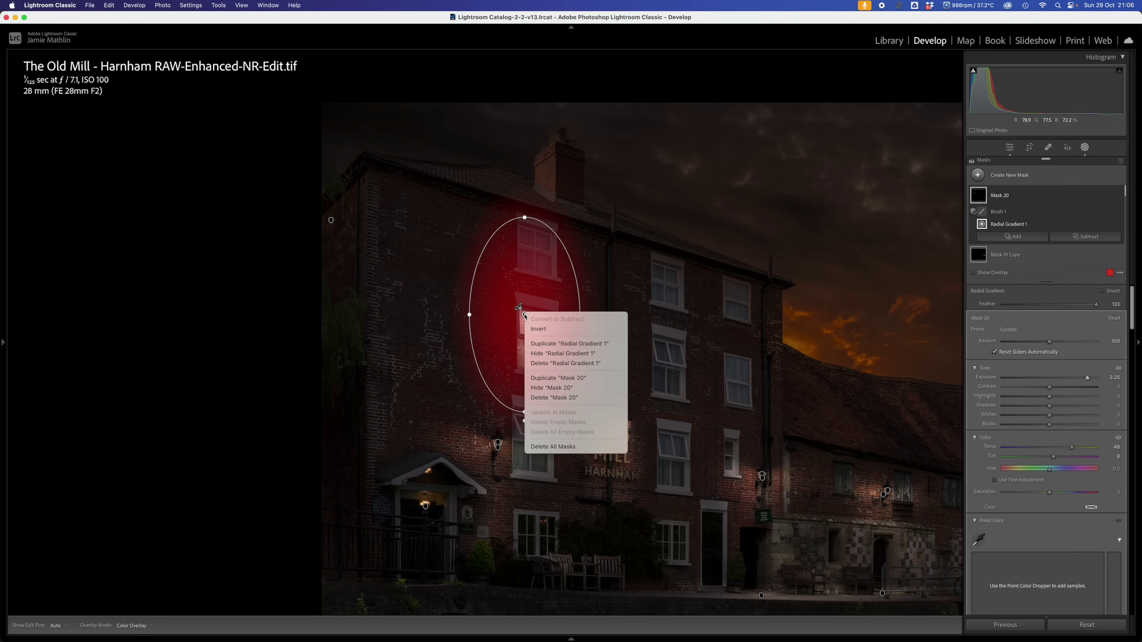
key(Escape)
alt+super+click(525, 315)
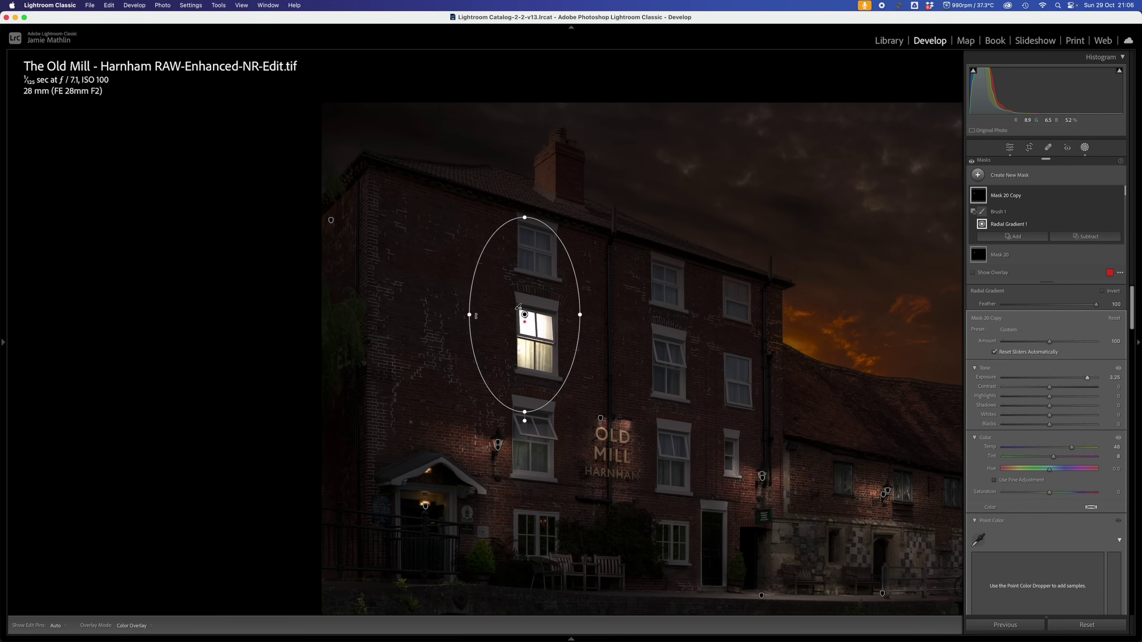
drag(469, 314, 522, 315)
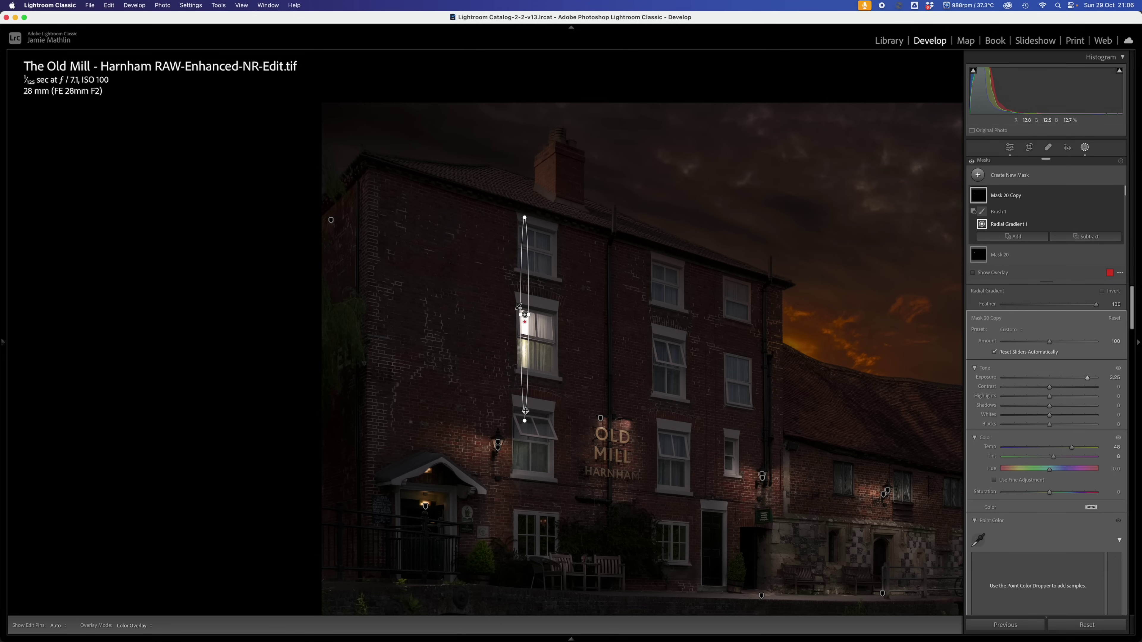
drag(525, 411, 525, 324)
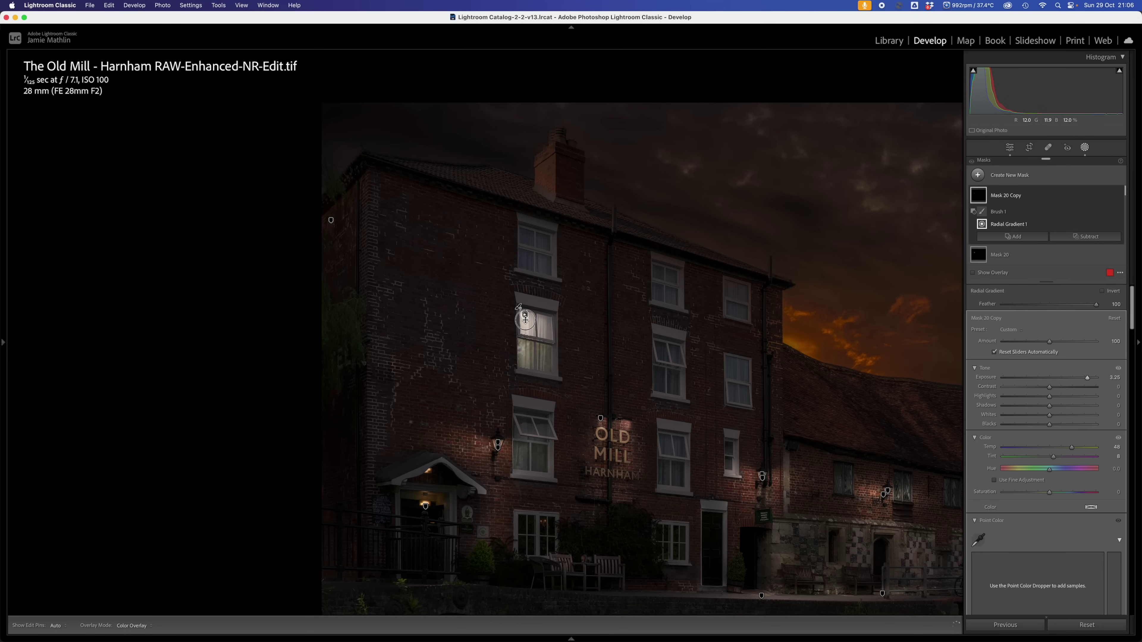
- Set the Exposure of Mask 20 Copy to 1.03 and check the lit window with the masking tools closed
click(1084, 148)
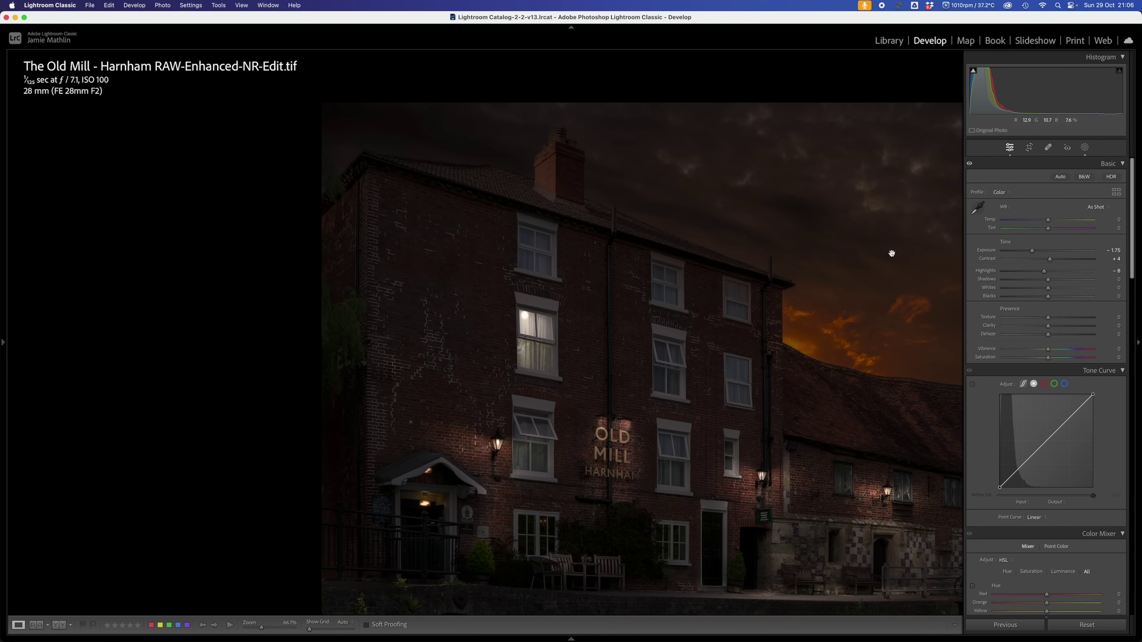
click(1085, 147)
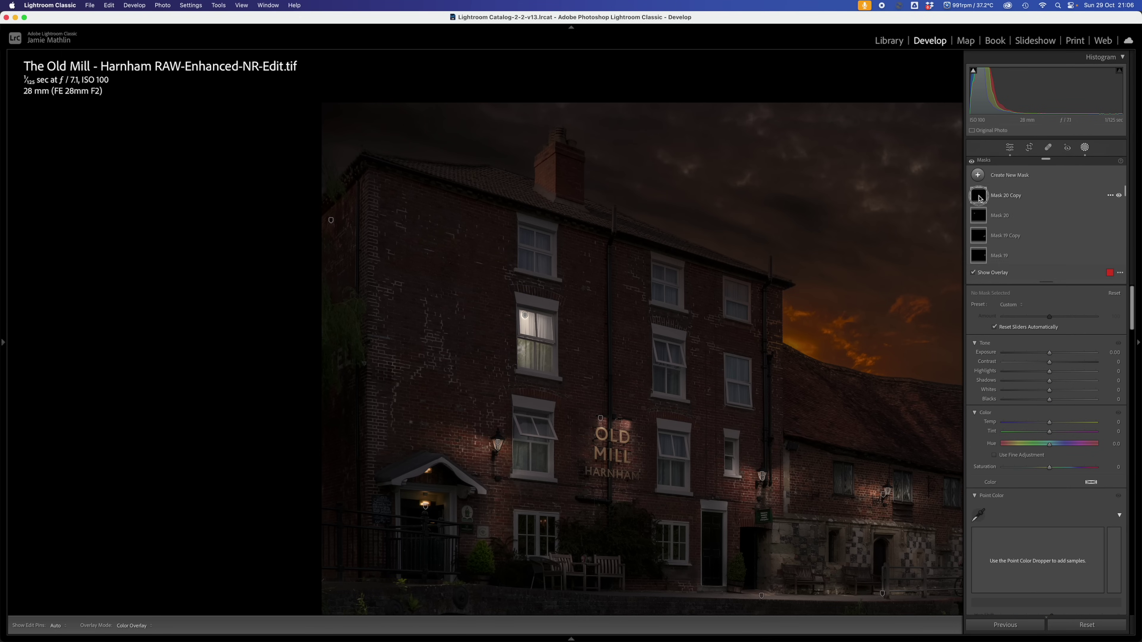
click(978, 196)
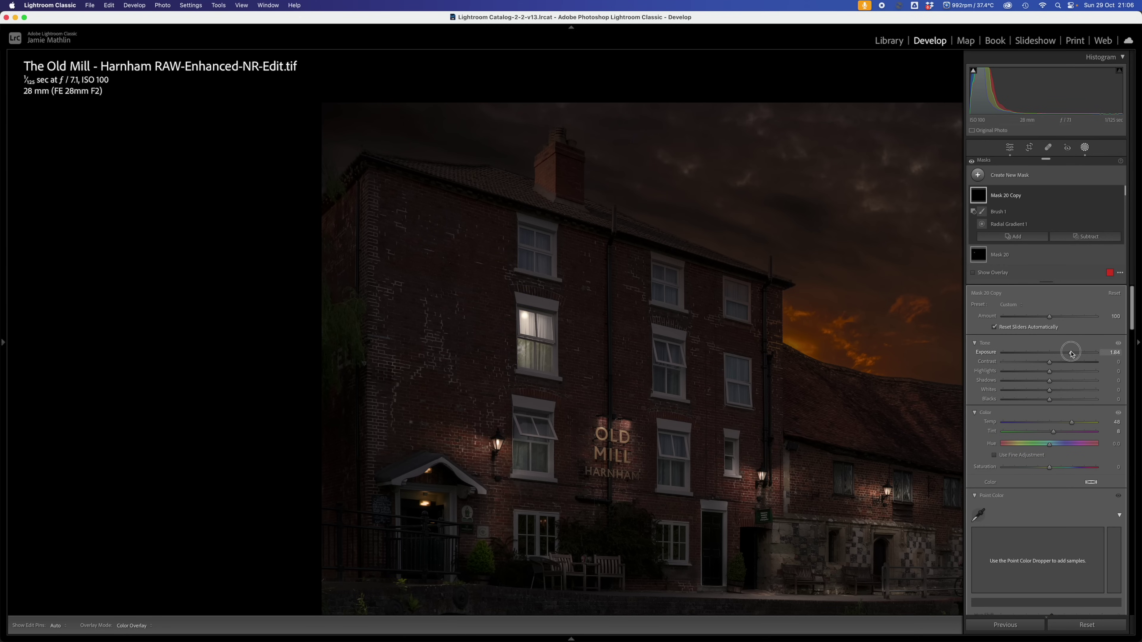
drag(1070, 353, 1061, 356)
click(1084, 149)
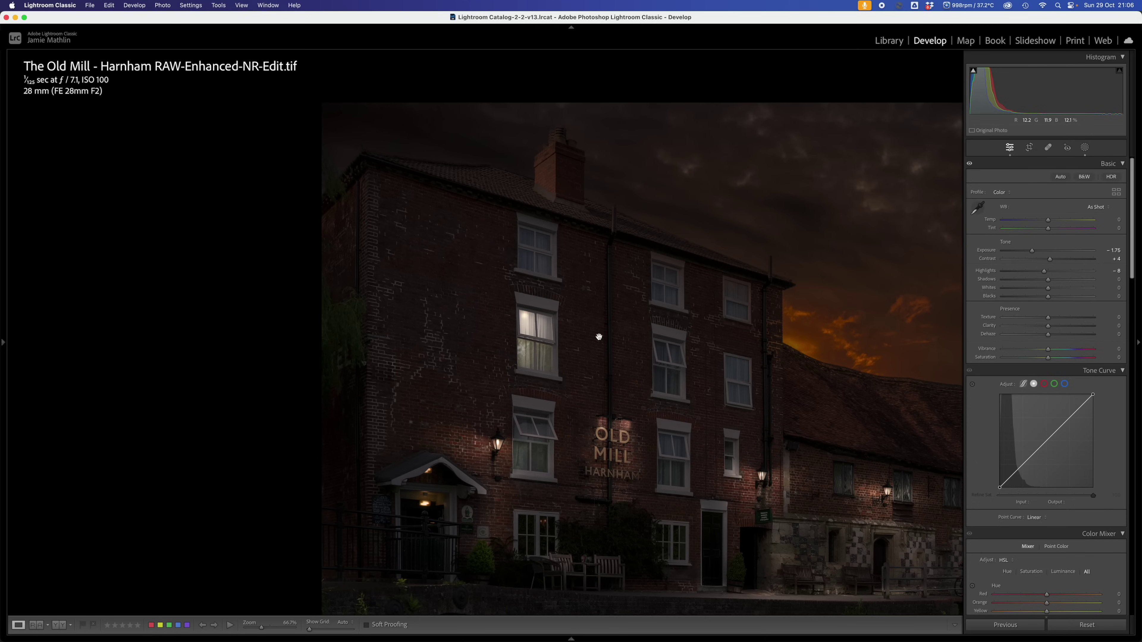
click(1085, 148)
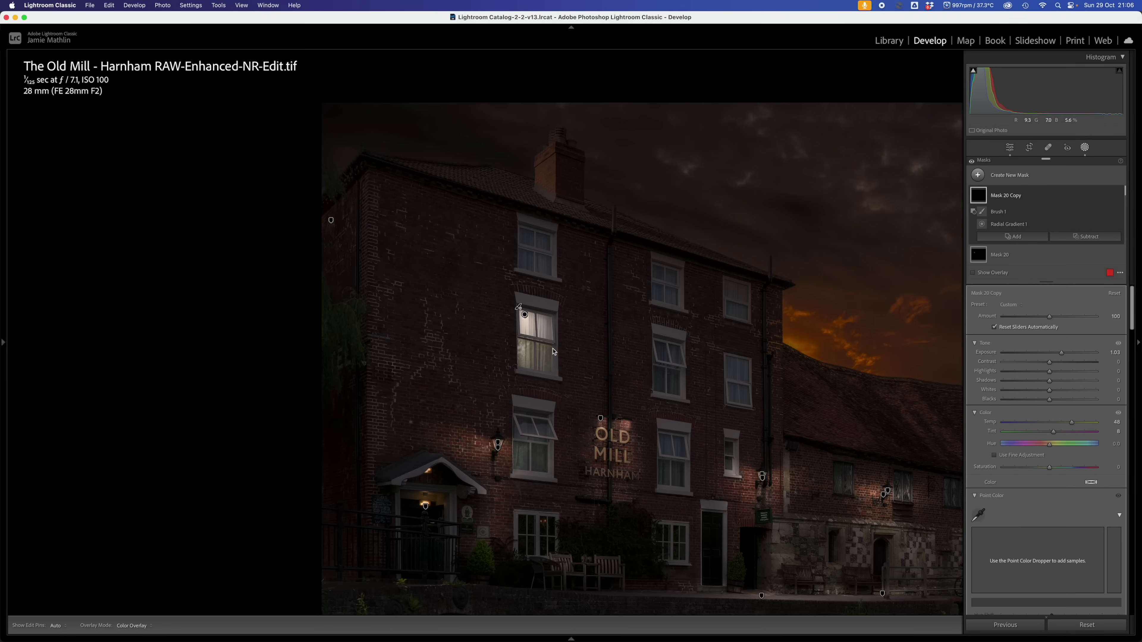
- Tighten the spot's radial gradient in the upper-left pane, set its Exposure to about 1.78 and check it in the whole photo
key(z)
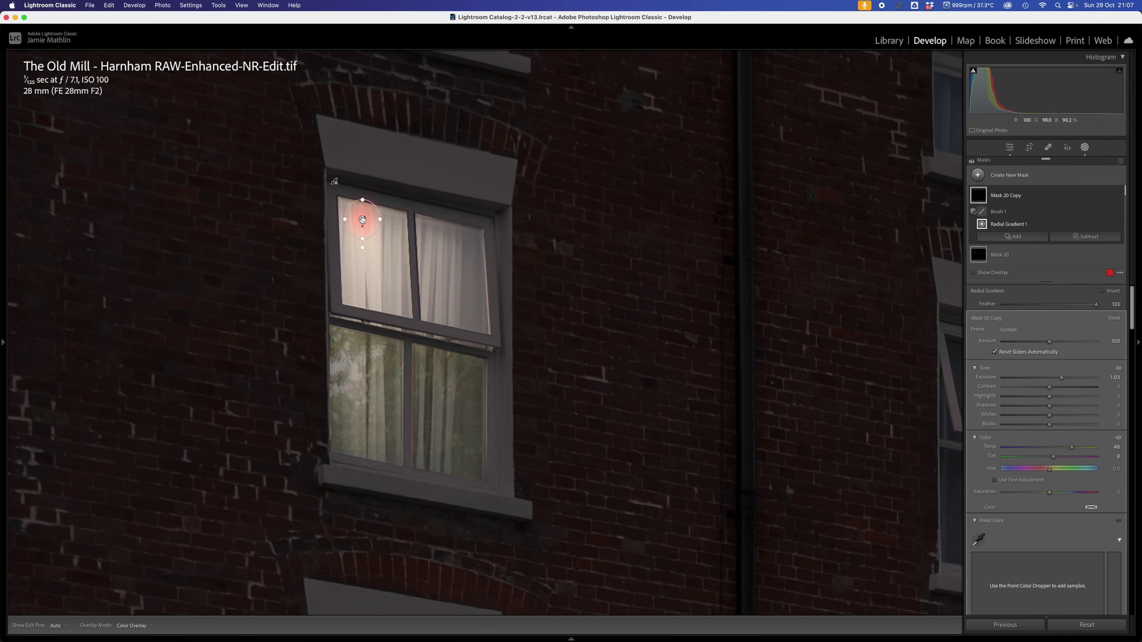
click(362, 219)
drag(364, 229, 353, 220)
click(1073, 379)
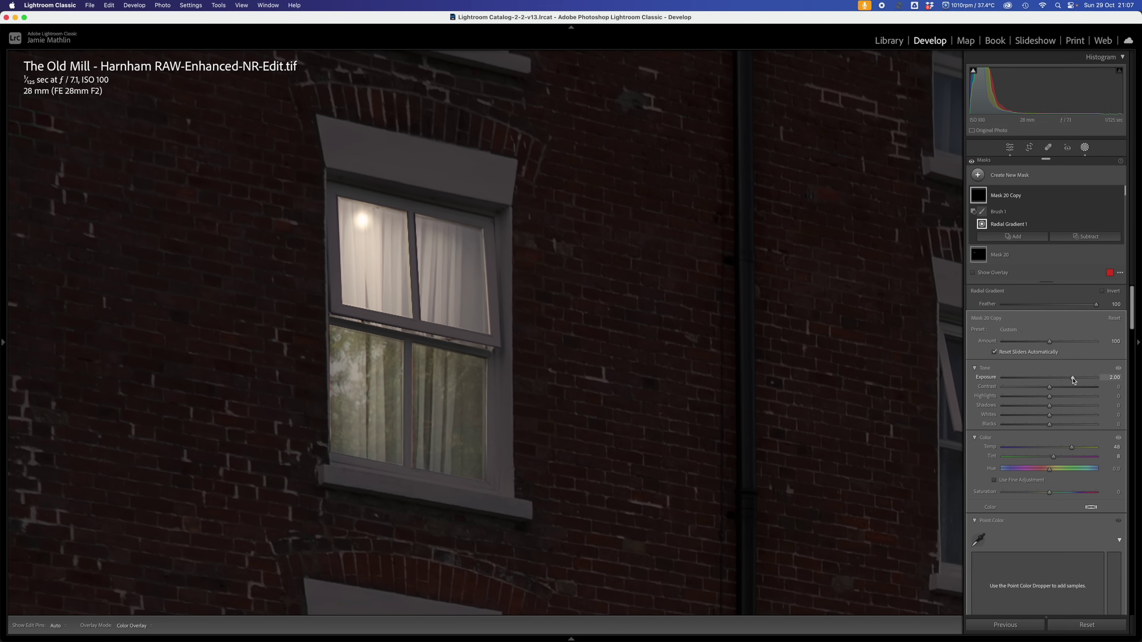
drag(1073, 380, 1070, 379)
click(1090, 151)
click(696, 281)
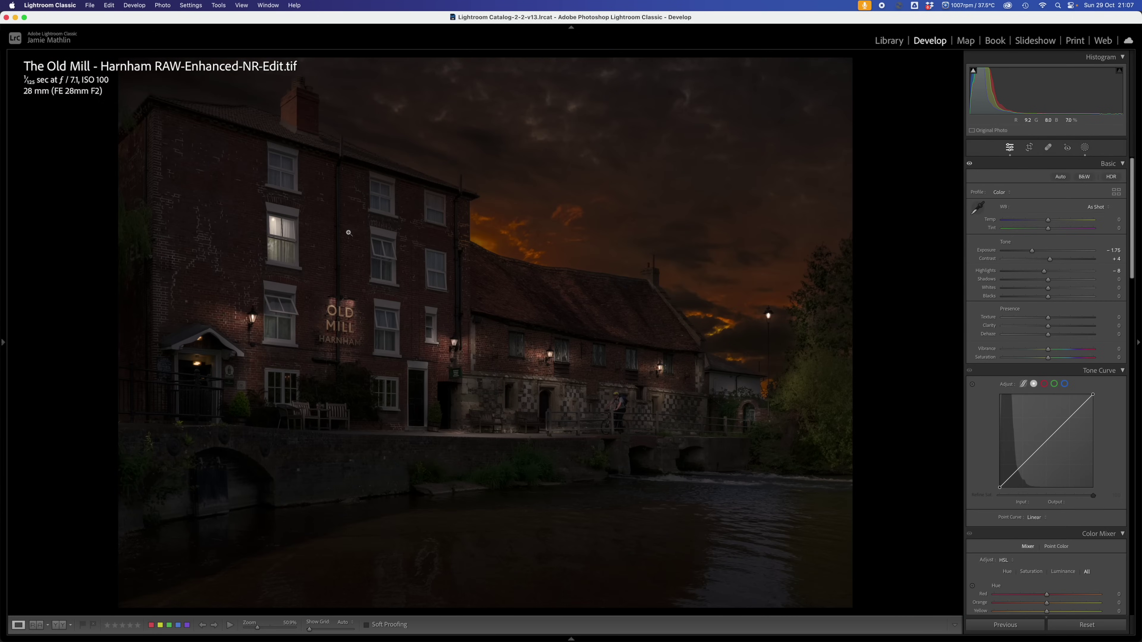
- Reselect Mask 20 Copy and set its Exposure to 1.07
click(1084, 147)
click(984, 197)
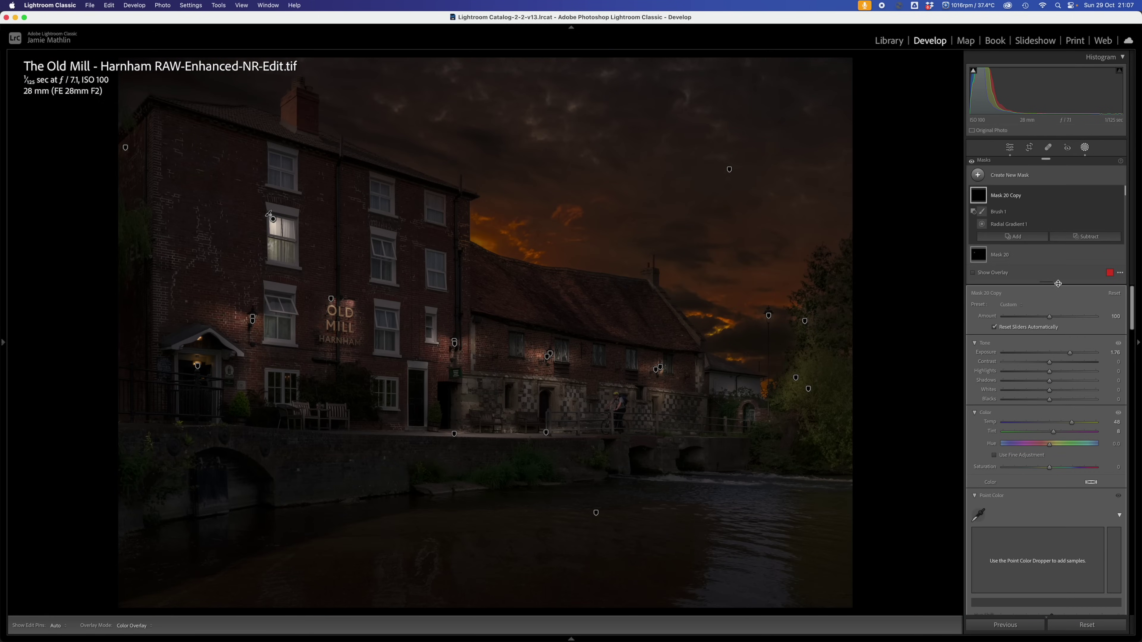
drag(1070, 353, 1062, 356)
- Create a new mask with a tall radial gradient centred on the upper sash of the window right of the OLD MILL sign
key(super+equal)
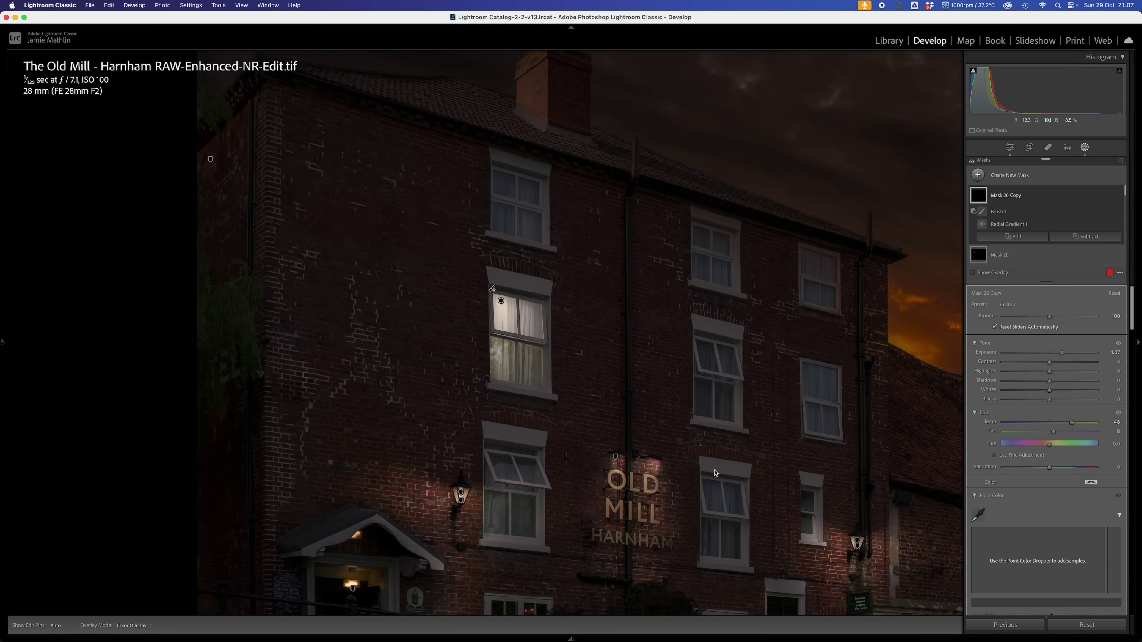
key(super+equal)
drag(713, 467, 541, 332)
key(super+minus)
key(super+minus)
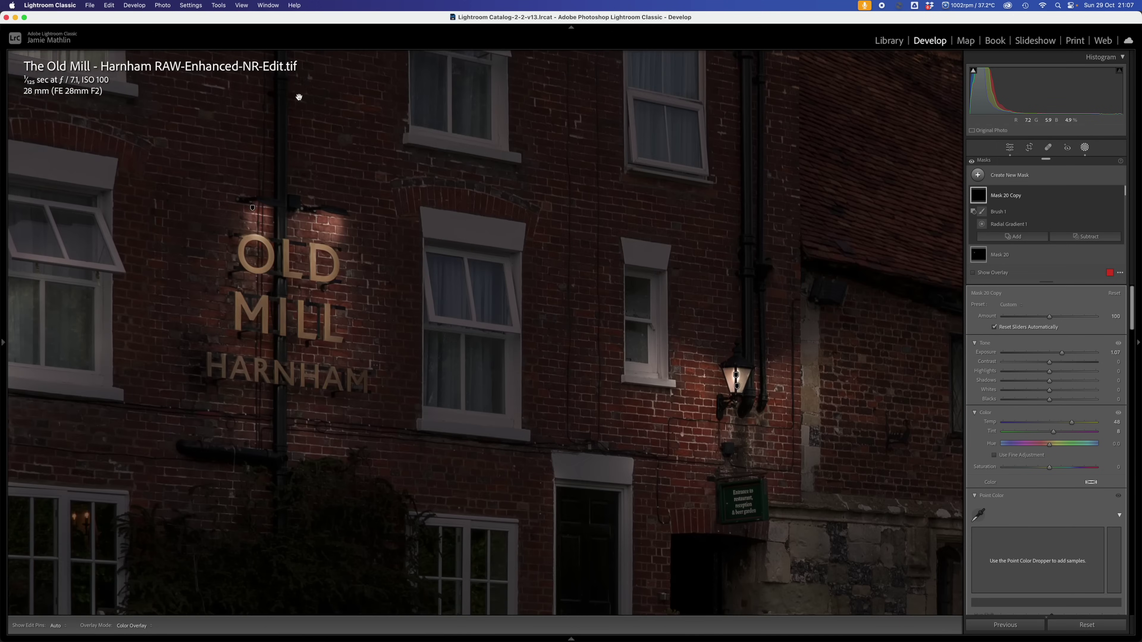
click(1034, 193)
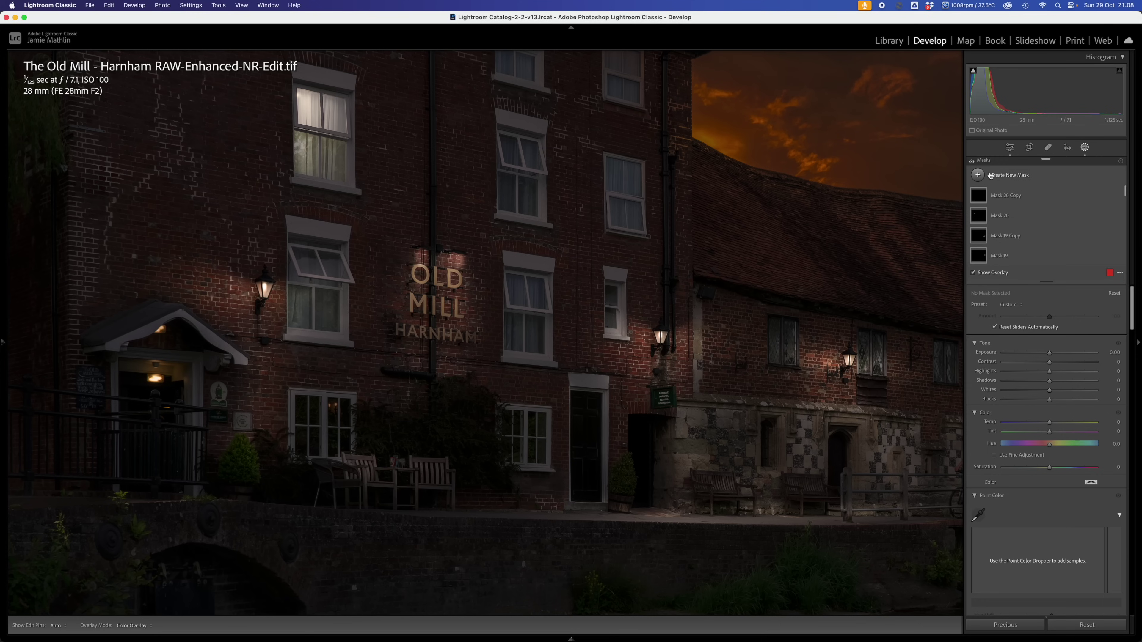
click(998, 177)
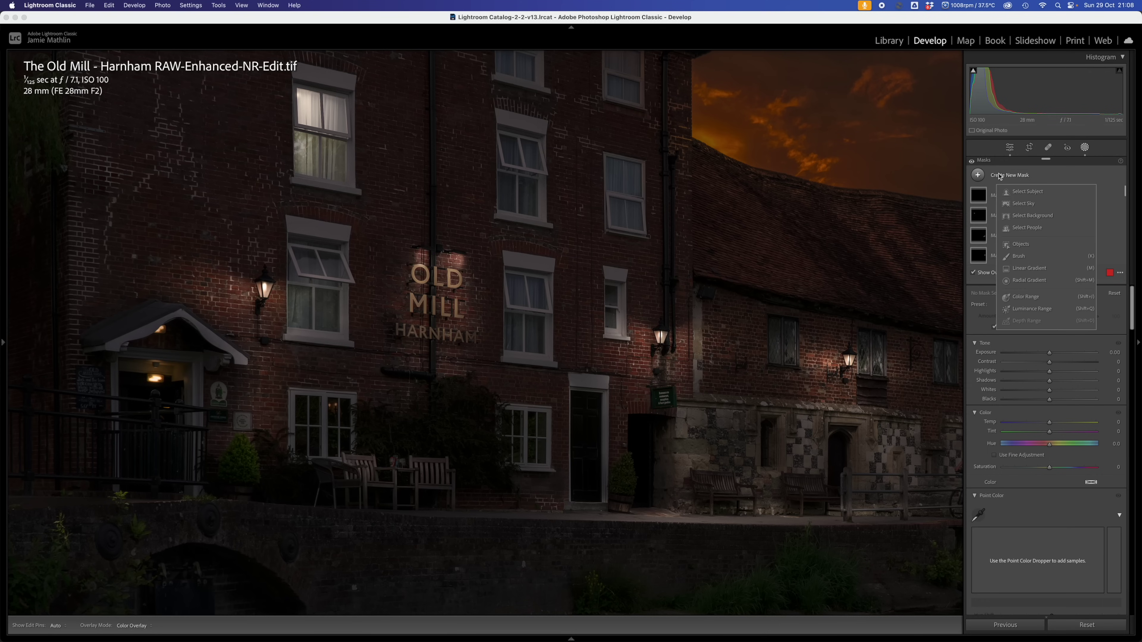
click(1016, 278)
drag(510, 251, 583, 381)
drag(510, 251, 514, 283)
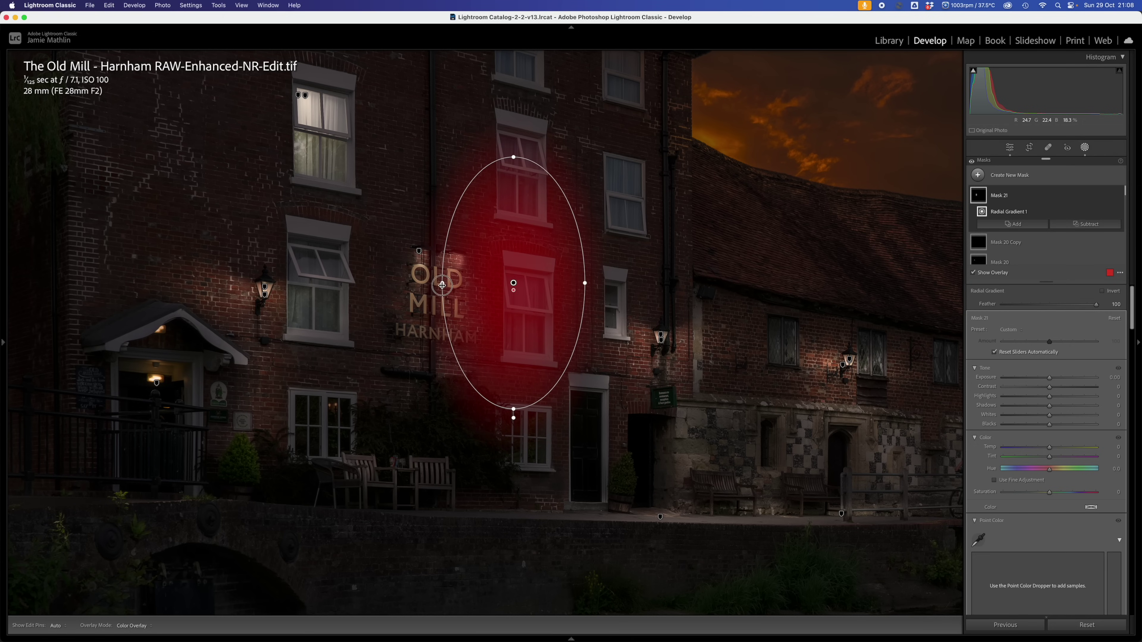
- Narrow and shorten the new gradient around the window, and set Exposure to 3.84, Temp to 43 and Tint to 23
drag(444, 286, 460, 290)
drag(567, 282, 575, 282)
drag(514, 157, 514, 163)
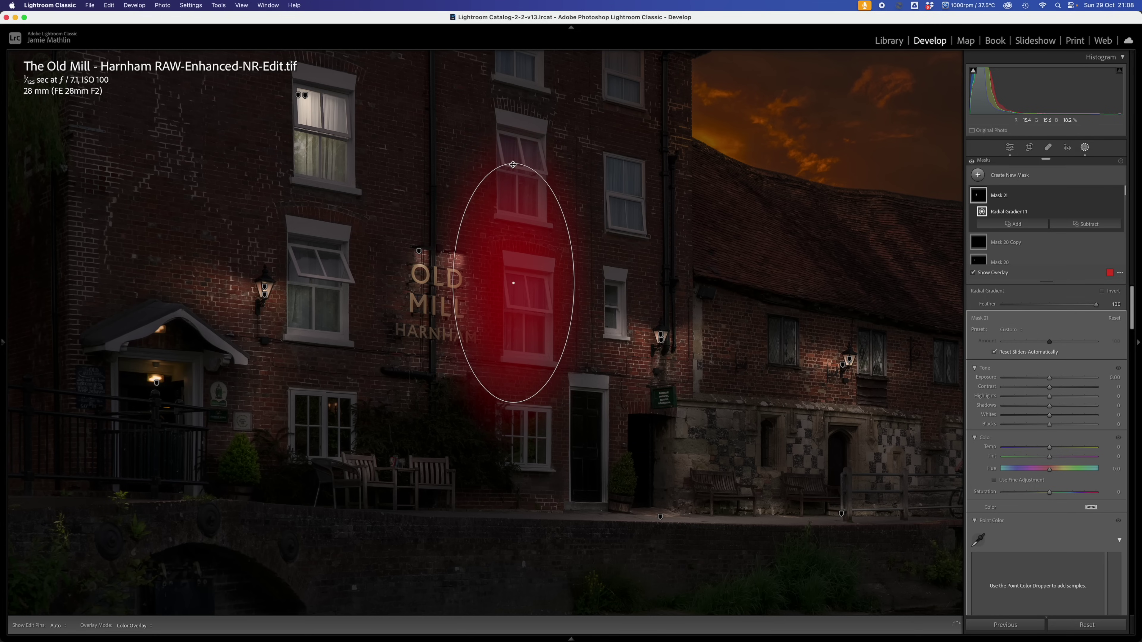
drag(997, 377, 1094, 377)
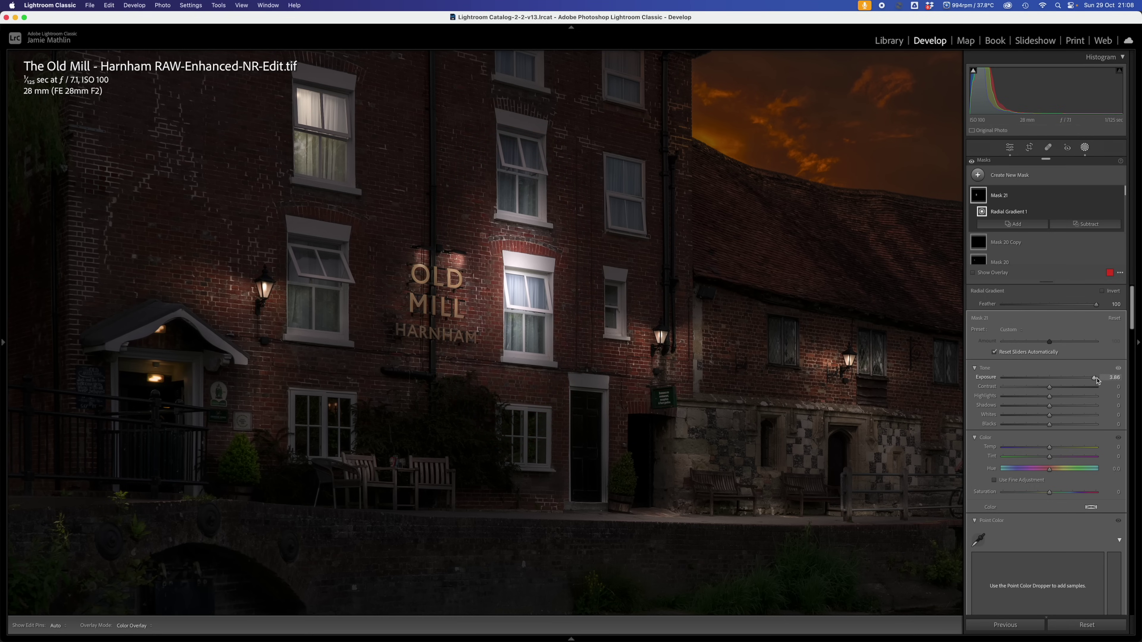
mouse_move(1050, 447)
mouse_down()
mouse_move(1070, 447)
mouse_move(1050, 457)
mouse_move(1061, 458)
mouse_up()
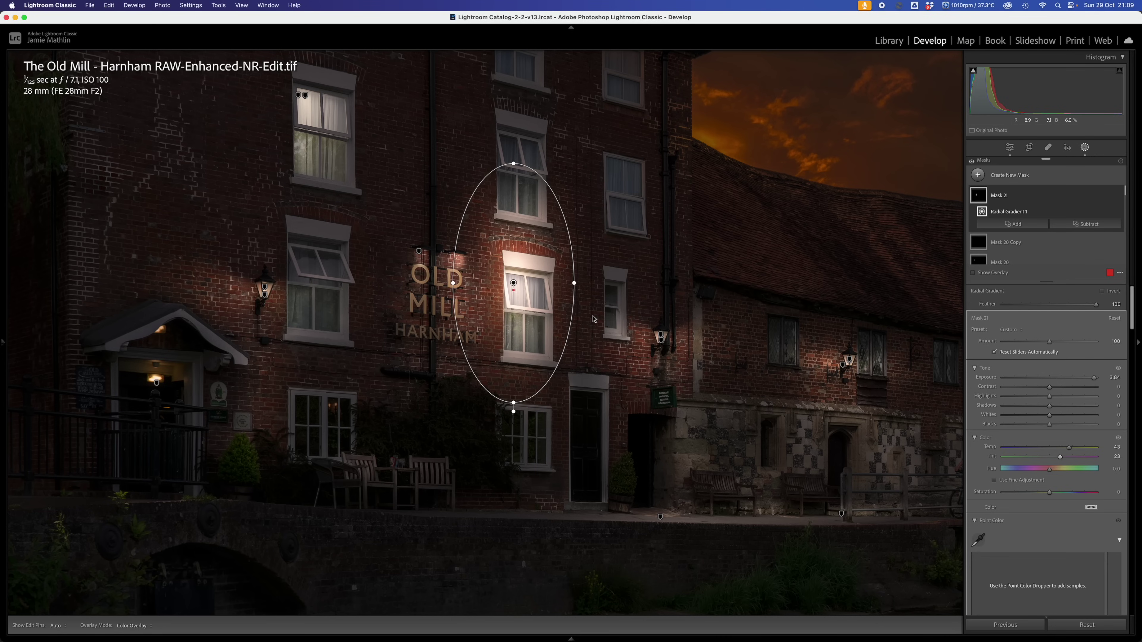
- Add a subtracting brush to Mask 21 and, at size 4, remove the light from the upper sash's top rail and right edge
key(z)
key(z)
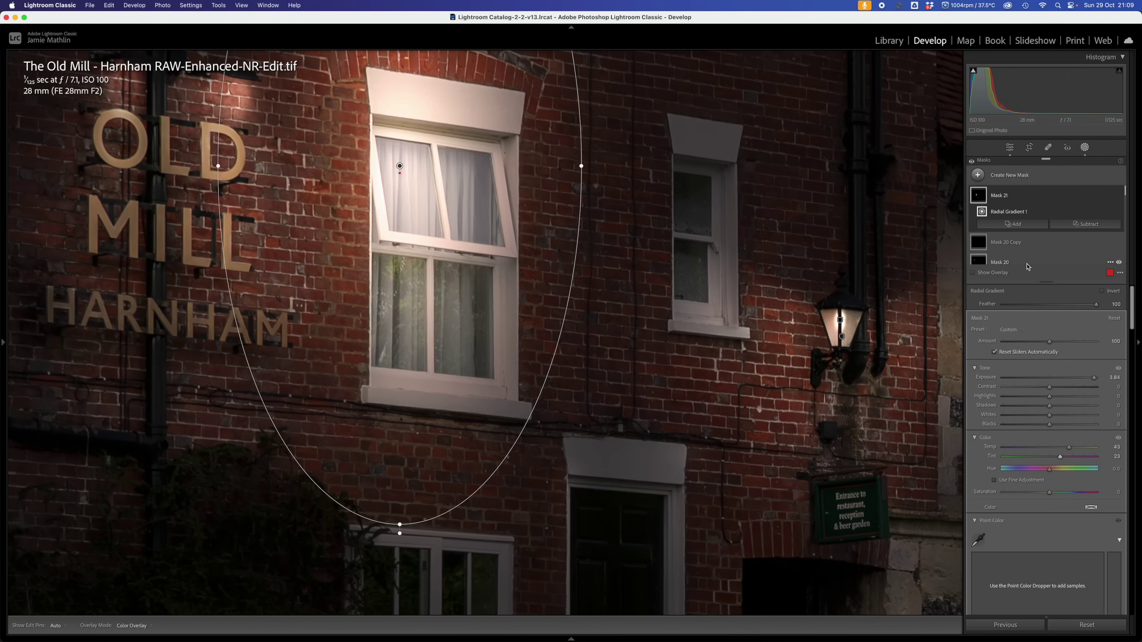
click(1085, 223)
click(1068, 308)
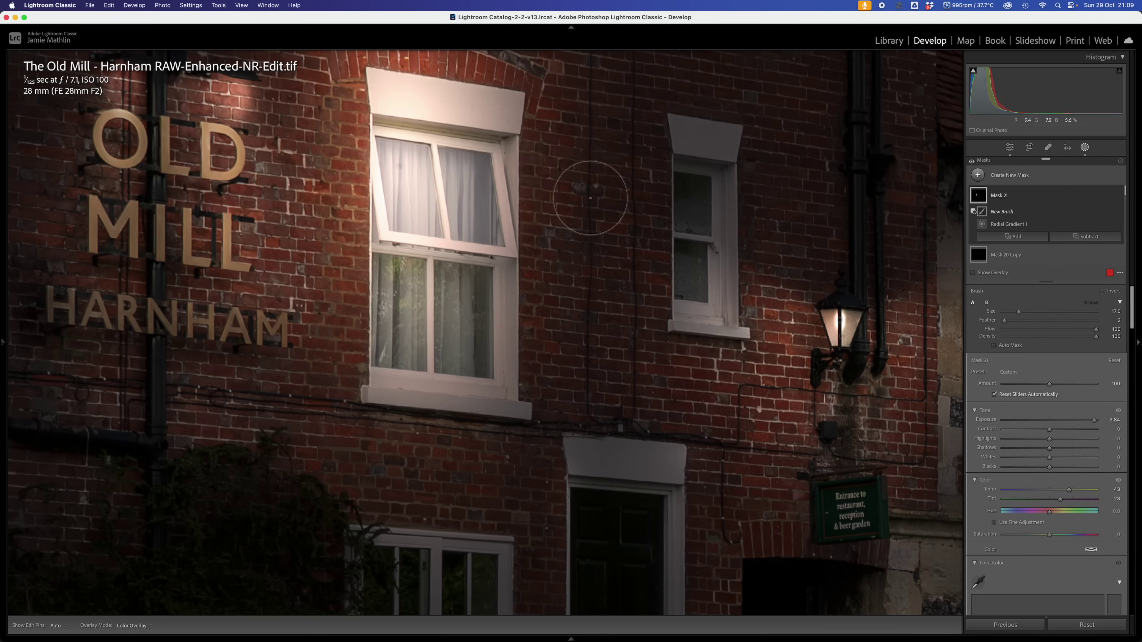
key(bracketleft)
key(bracketleft)
key(bracketleft)
key(bracketleft)
key(bracketleft)
drag(375, 128, 500, 155)
drag(513, 247, 508, 260)
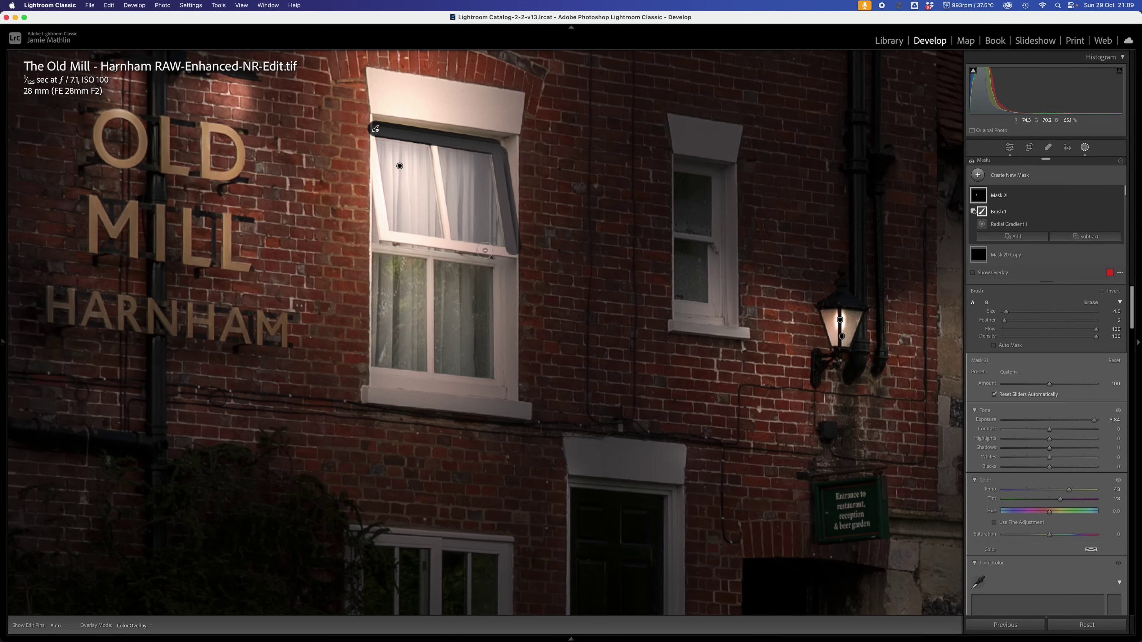
- At brush size 2, subtract the light from the upper sash's bottom rail and left edge in Mask 21
key(bracketright)
key(super+z)
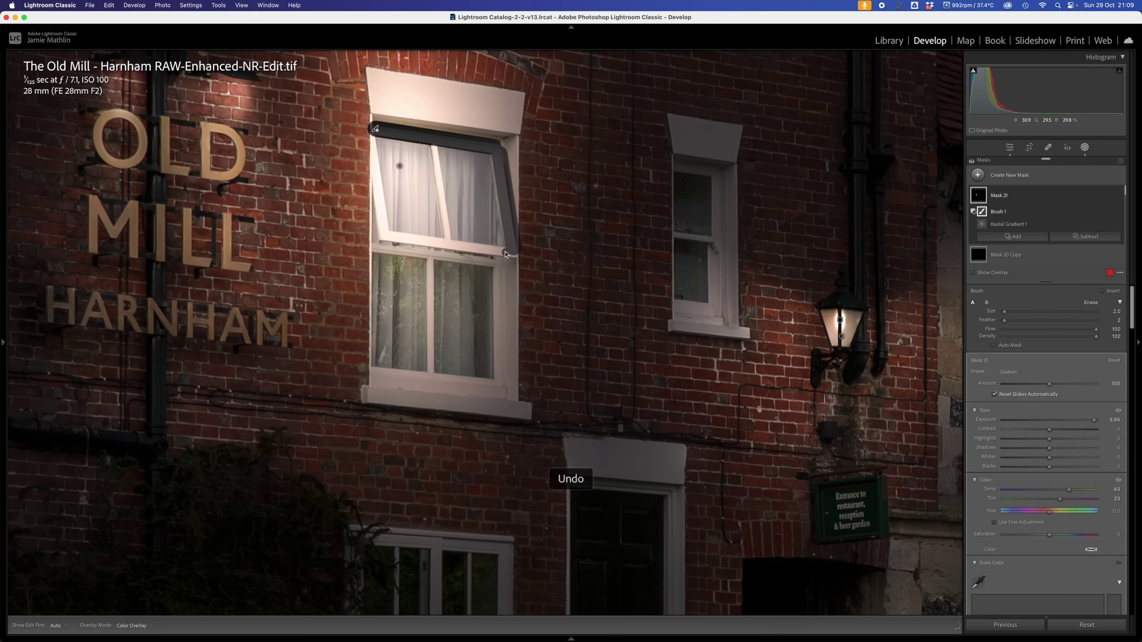
shift+click(389, 235)
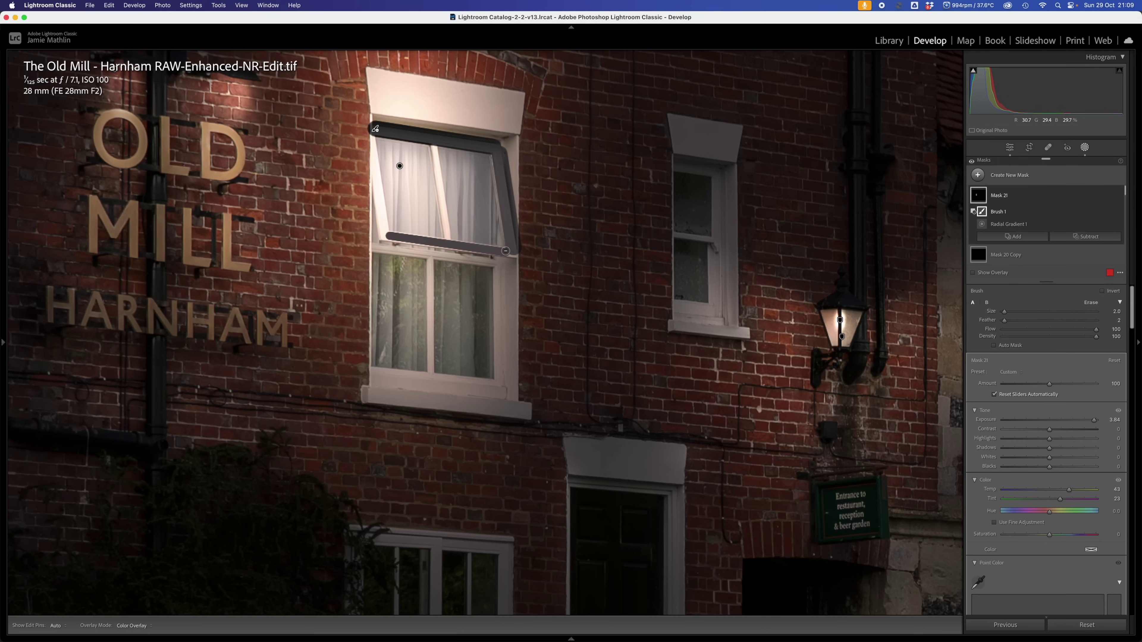
click(385, 232)
shift+click(372, 136)
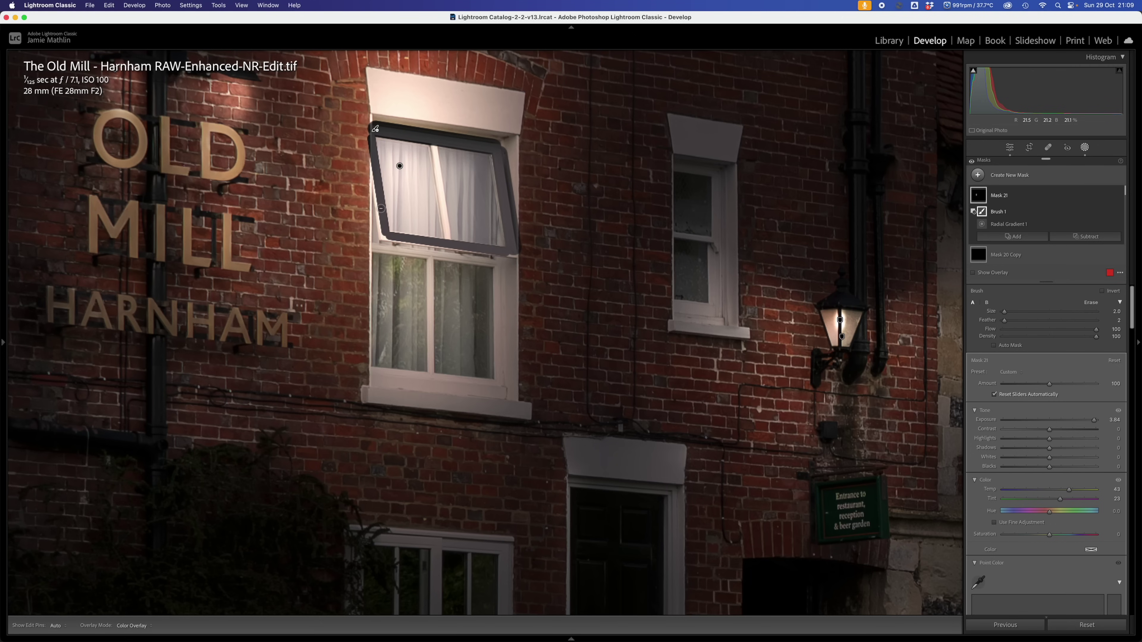
click(382, 237)
shift+click(373, 158)
shift+click(516, 255)
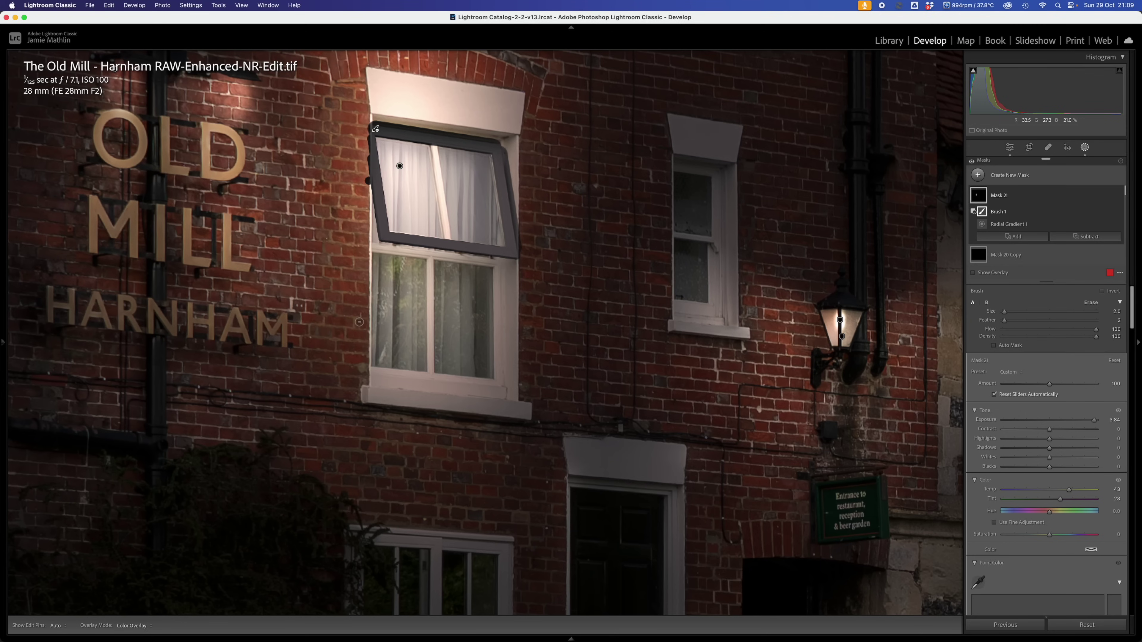
- Subtract the light from the lower sash's surrounding frame at brush size 2 and from its centre bar at size 1
shift+click(367, 368)
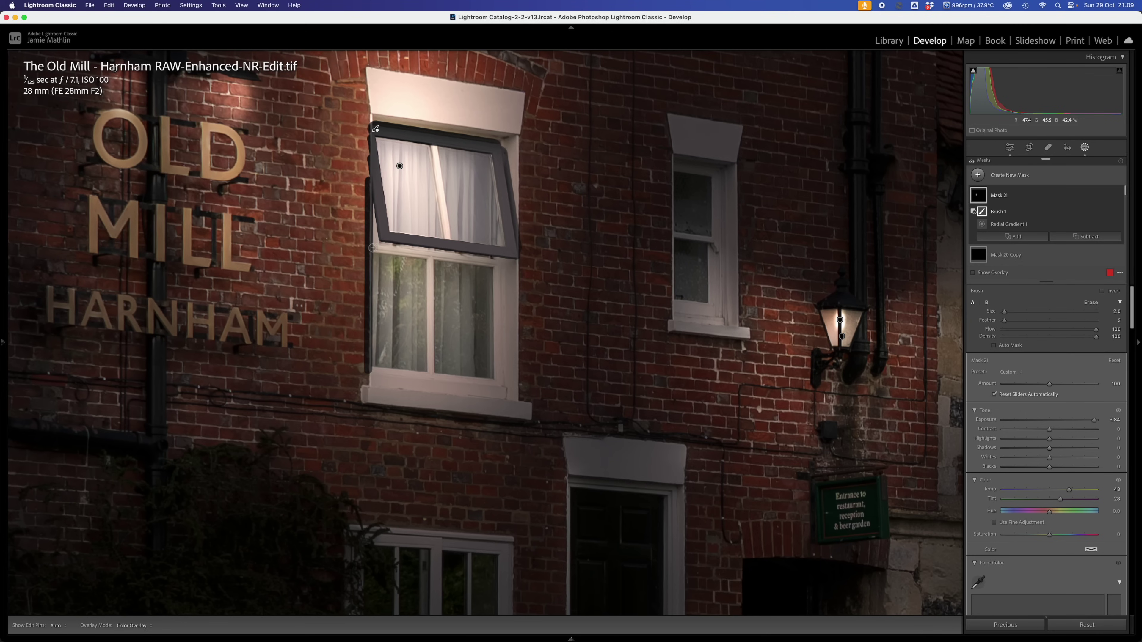
click(372, 248)
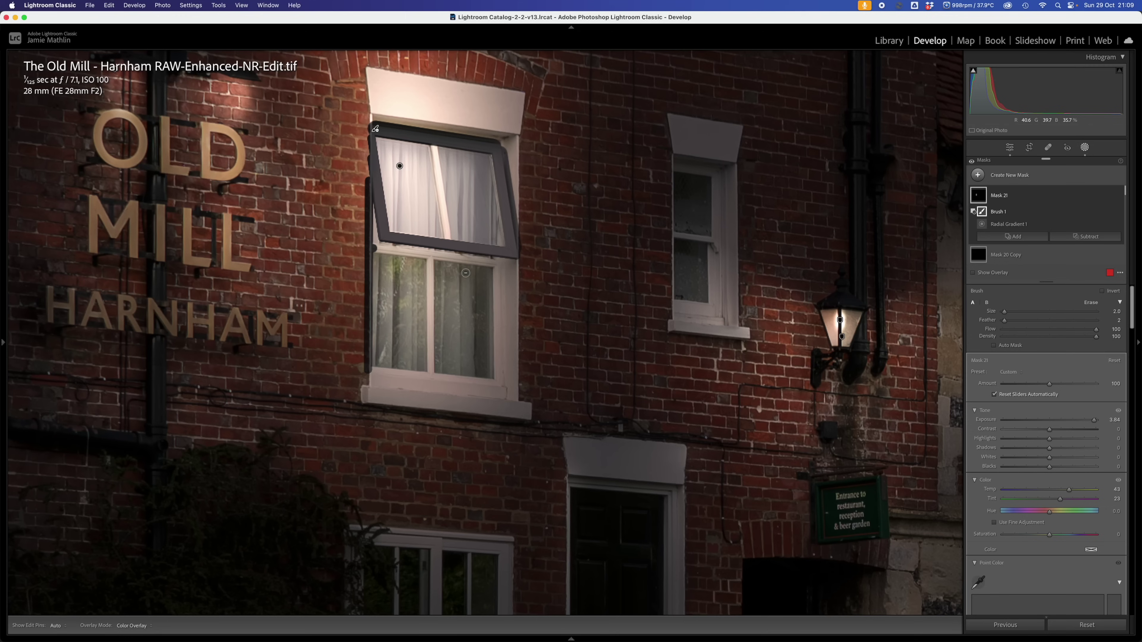
shift+click(493, 262)
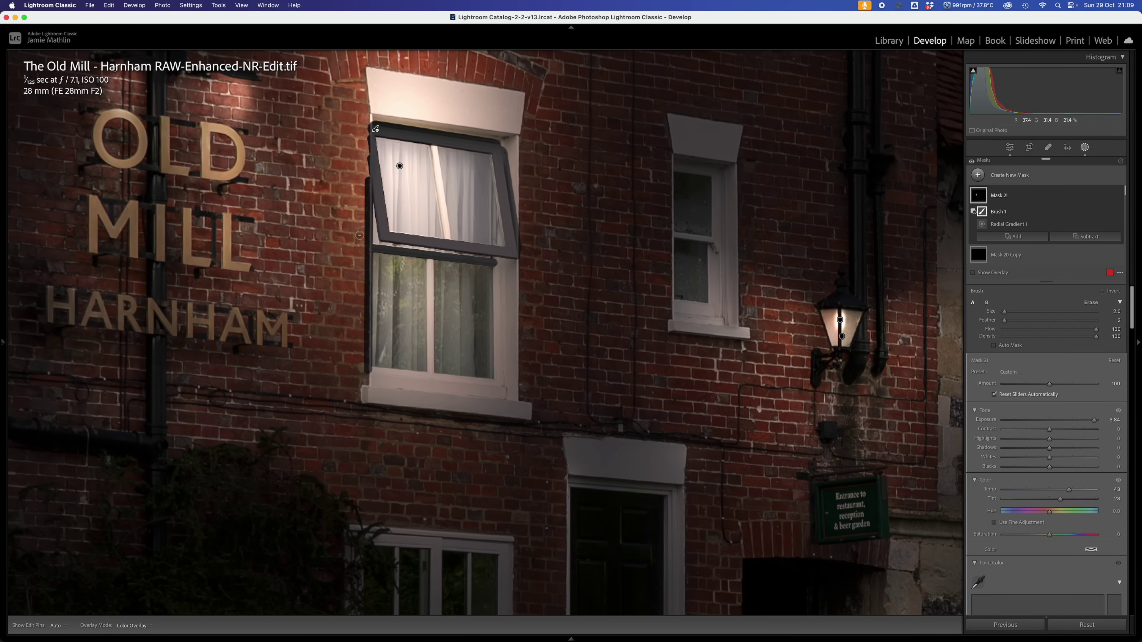
drag(367, 182, 370, 130)
key(h)
shift+click(498, 378)
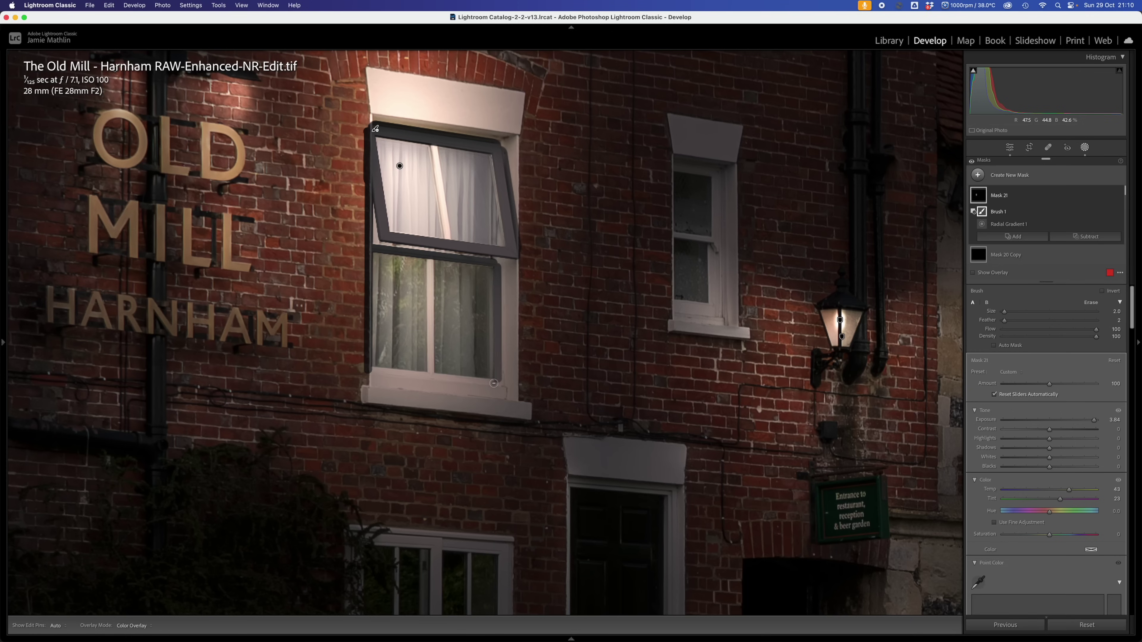
shift+click(372, 374)
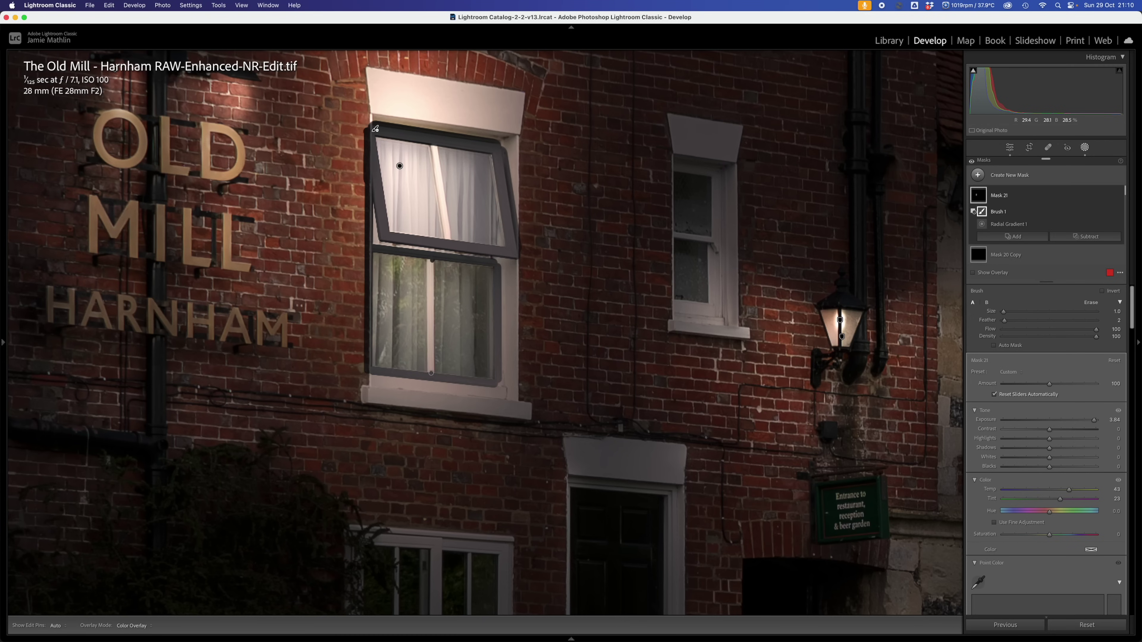
shift+click(432, 373)
shift+click(429, 371)
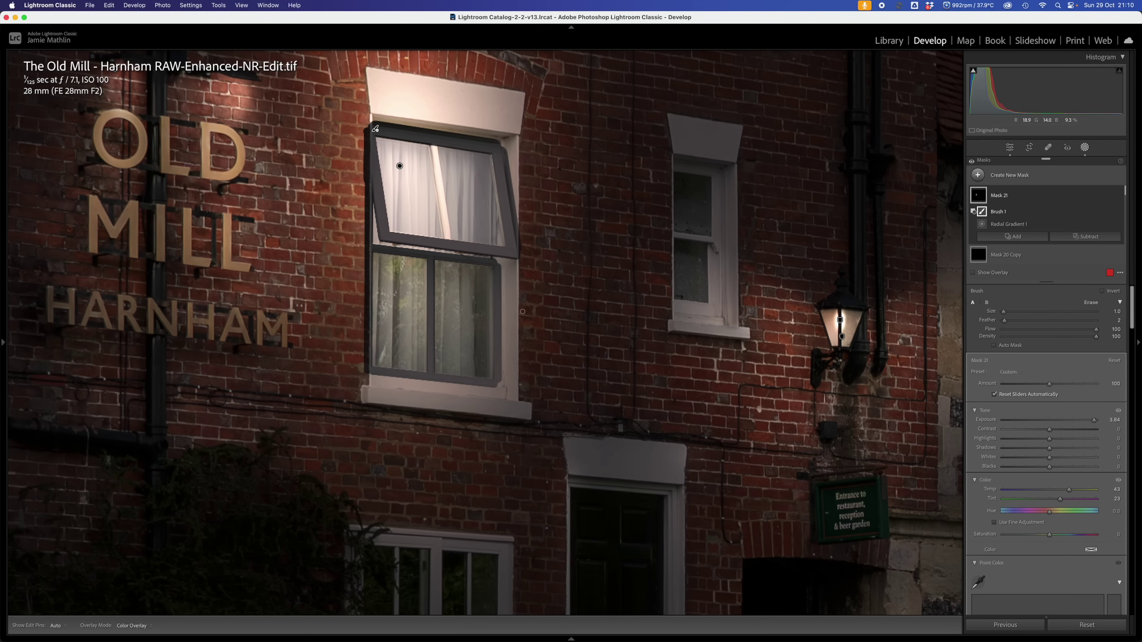
- At brush size 6, subtract the light from the right side of the window frame and along the sill
scroll(500, 269, up, 5)
key(h)
mouse_move(505, 261)
mouse_down()
mouse_move(530, 275)
mouse_move(530, 206)
mouse_move(509, 140)
mouse_move(526, 297)
mouse_up()
key(h)
key(h)
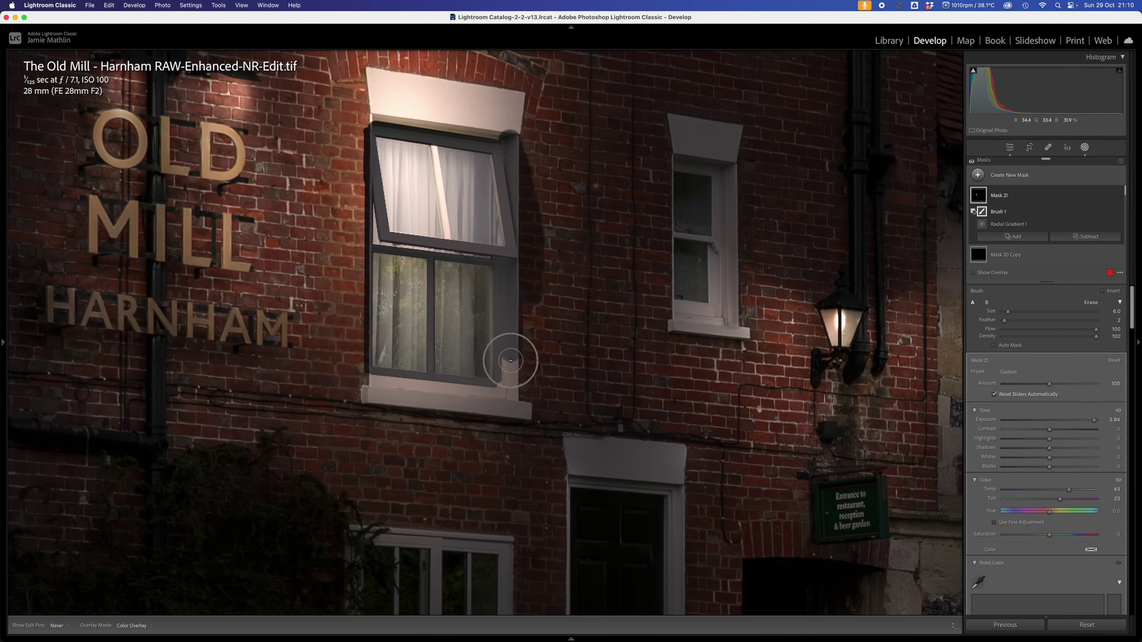
mouse_move(522, 402)
mouse_down()
mouse_move(369, 381)
mouse_move(409, 385)
mouse_move(390, 385)
mouse_move(369, 412)
mouse_move(522, 408)
mouse_up()
key(h)
key(h)
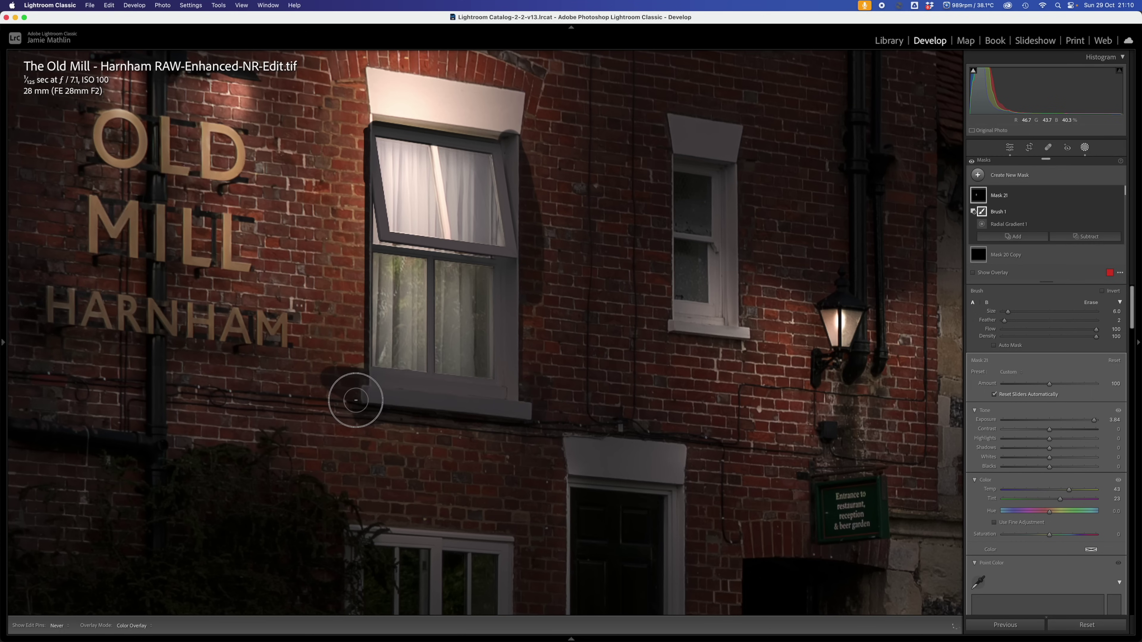
- At brush size 10, subtract the light from the lintel and the brick wall on both sides of the window
key(h)
key(bracketright)
drag(348, 370, 342, 347)
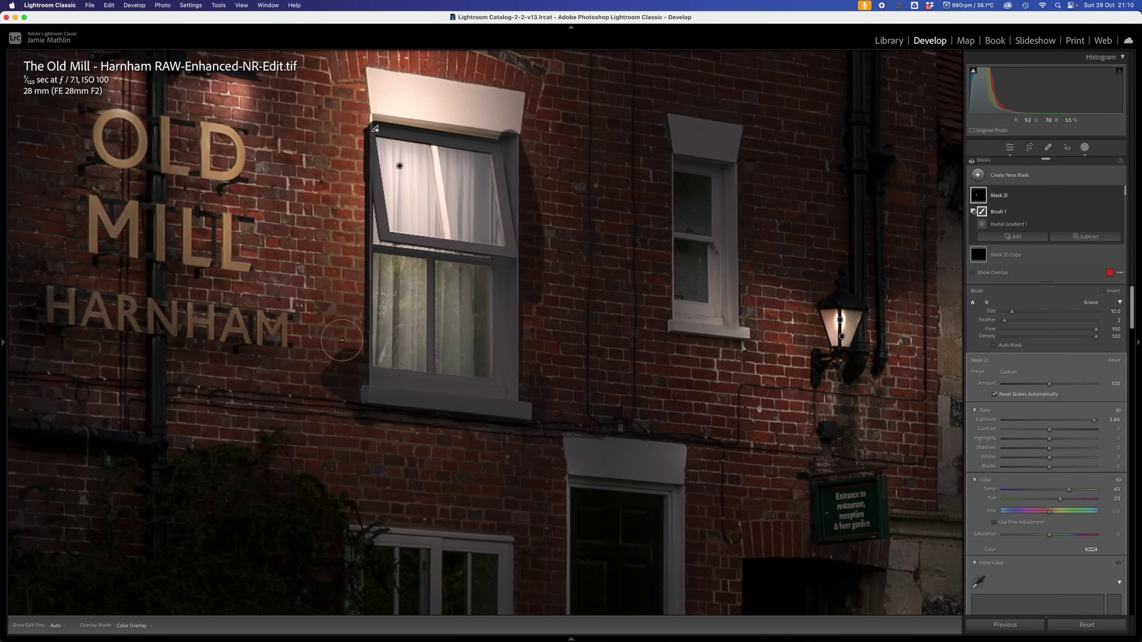
key(bracketright)
key(bracketright)
key(bracketright)
mouse_move(350, 124)
mouse_down()
mouse_move(364, 106)
mouse_move(526, 135)
mouse_move(520, 122)
mouse_up()
key(h)
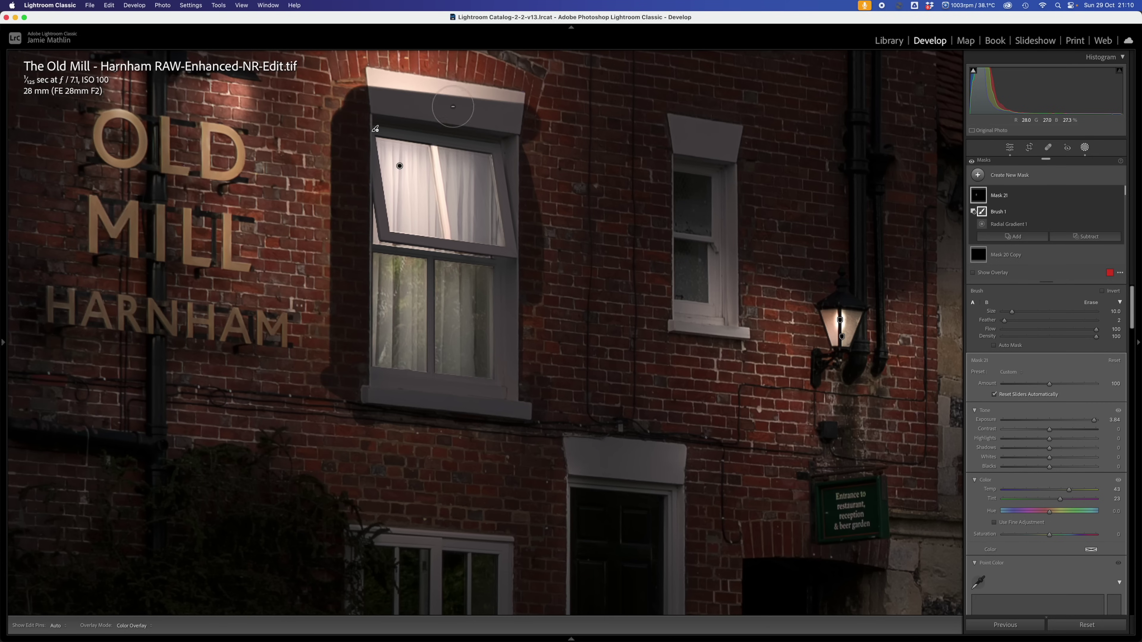
drag(394, 90, 545, 110)
key(h)
drag(529, 149, 524, 348)
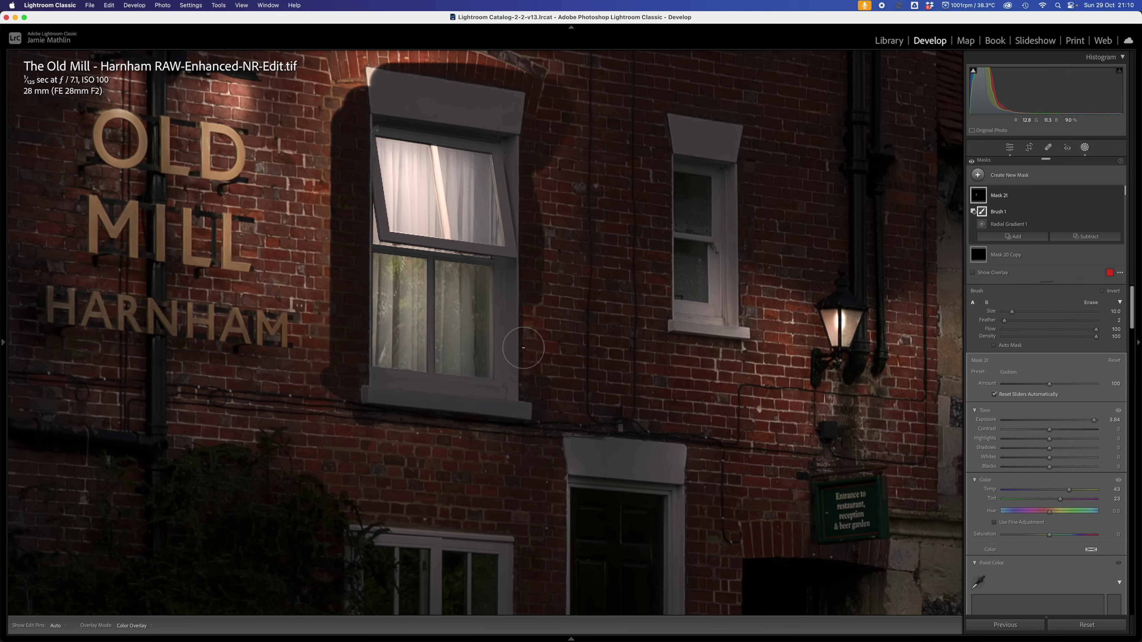
- At brush size 2, subtract the light from the slanted centre bar of the upper sash
key(h)
key(bracketleft)
key(bracketleft)
key(bracketleft)
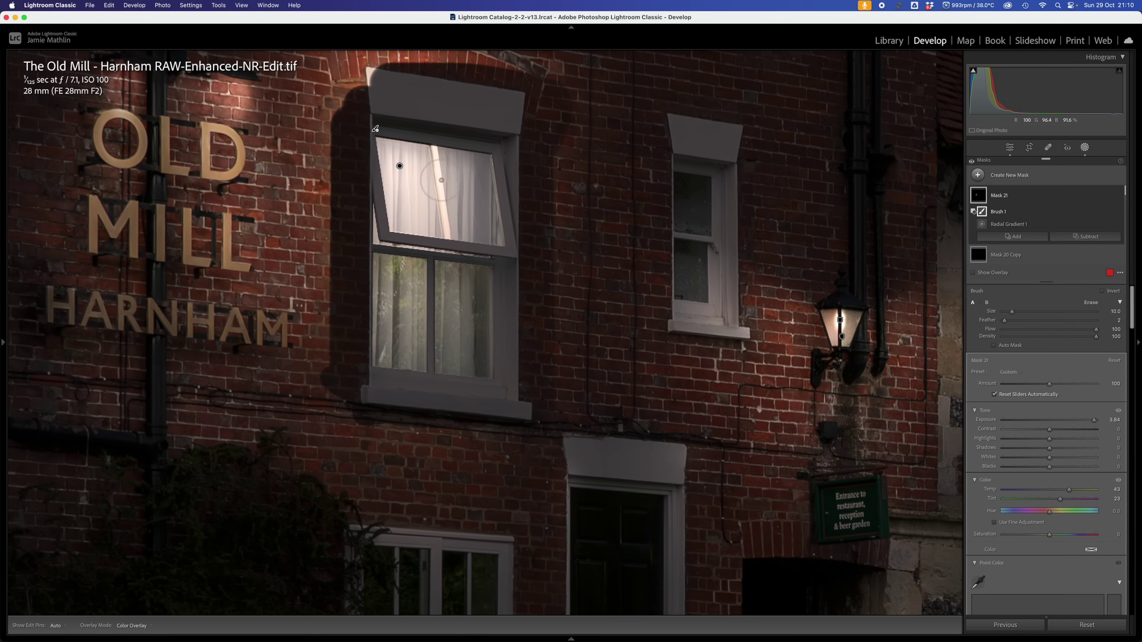
drag(431, 212, 434, 150)
key(bracketleft)
drag(447, 241, 447, 243)
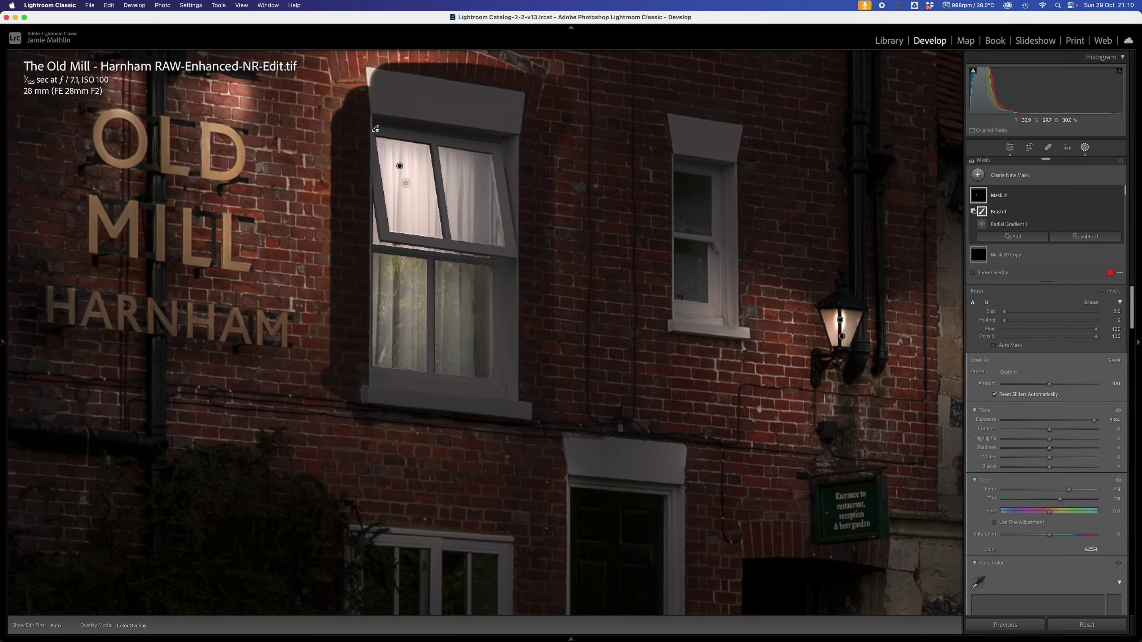
- Check the lit window against the rest of the facade and set Mask 21's Exposure to 3.18
key(super+minus)
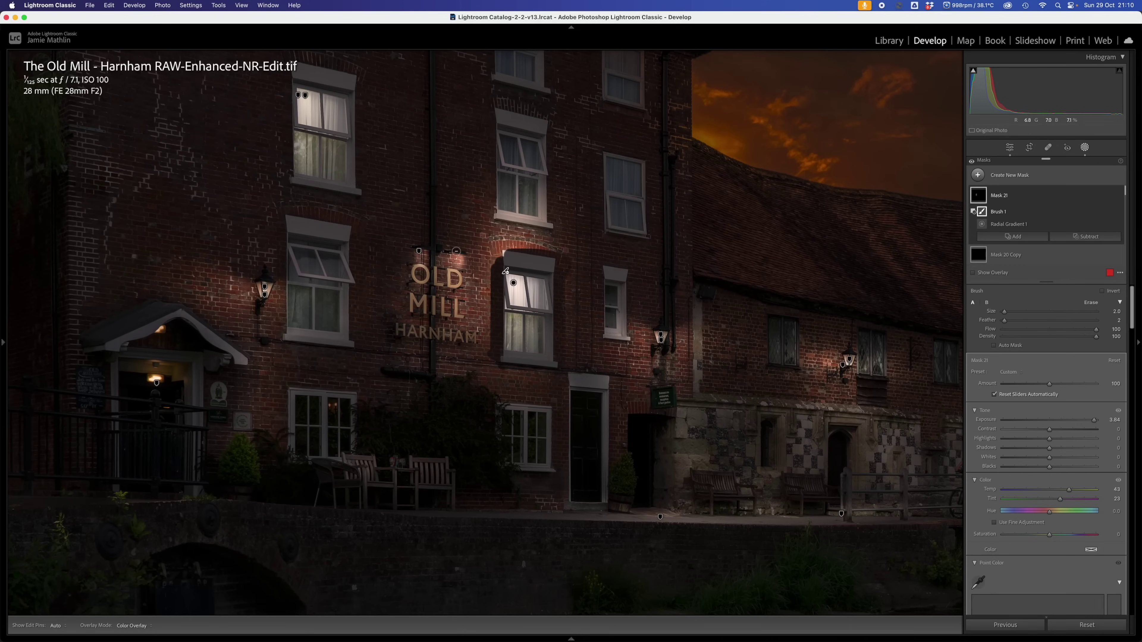
scroll(495, 225, up, 5)
key(h)
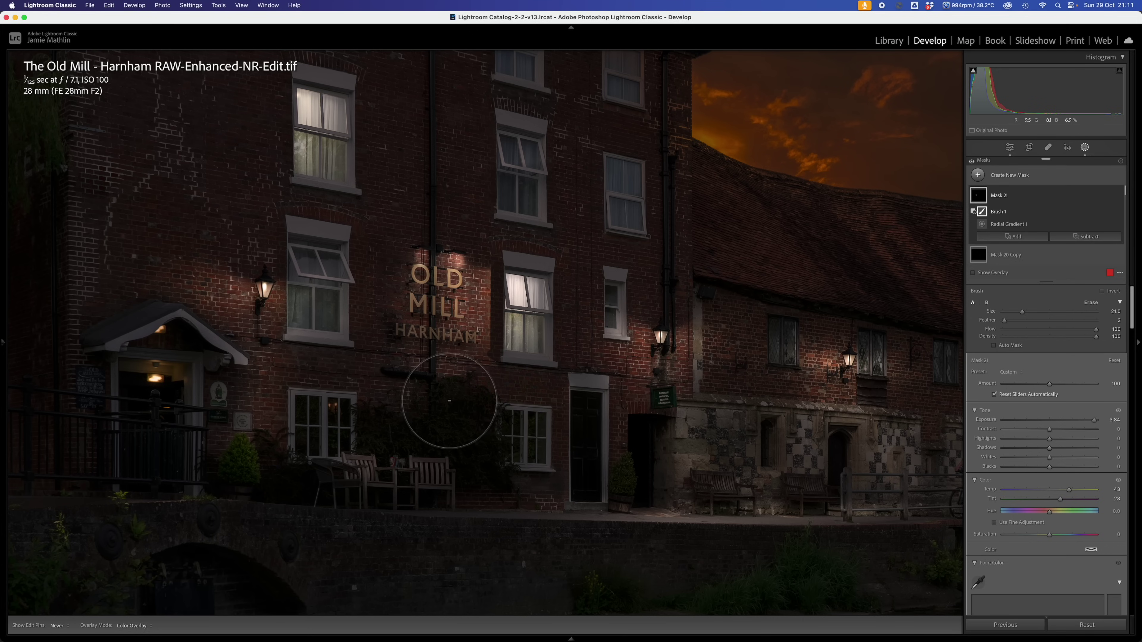
key(h)
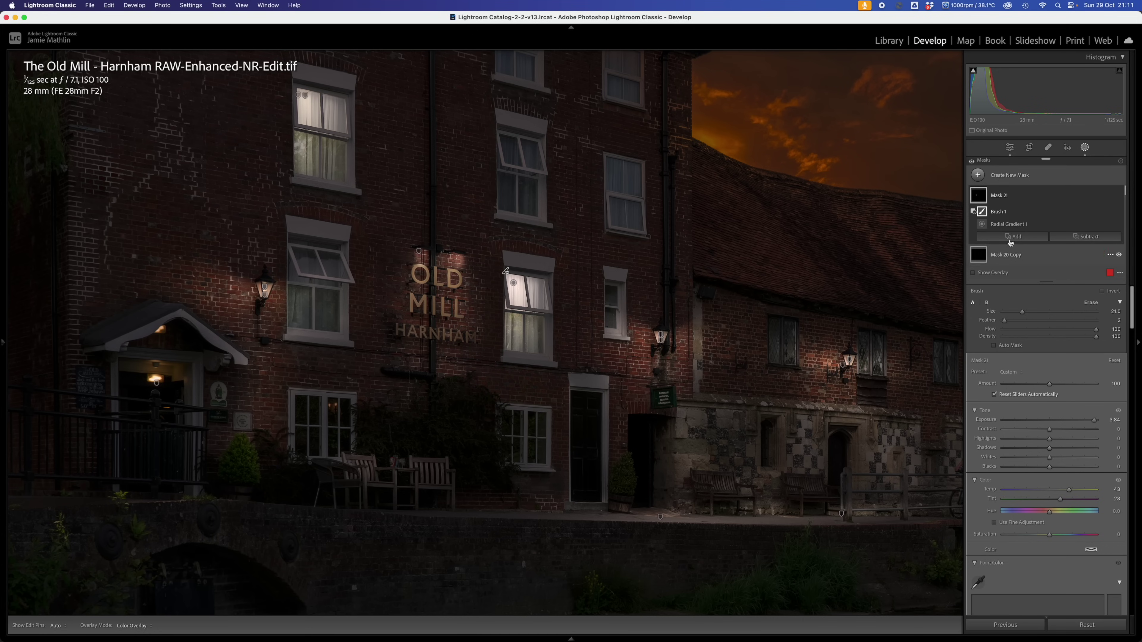
mouse_move(978, 194)
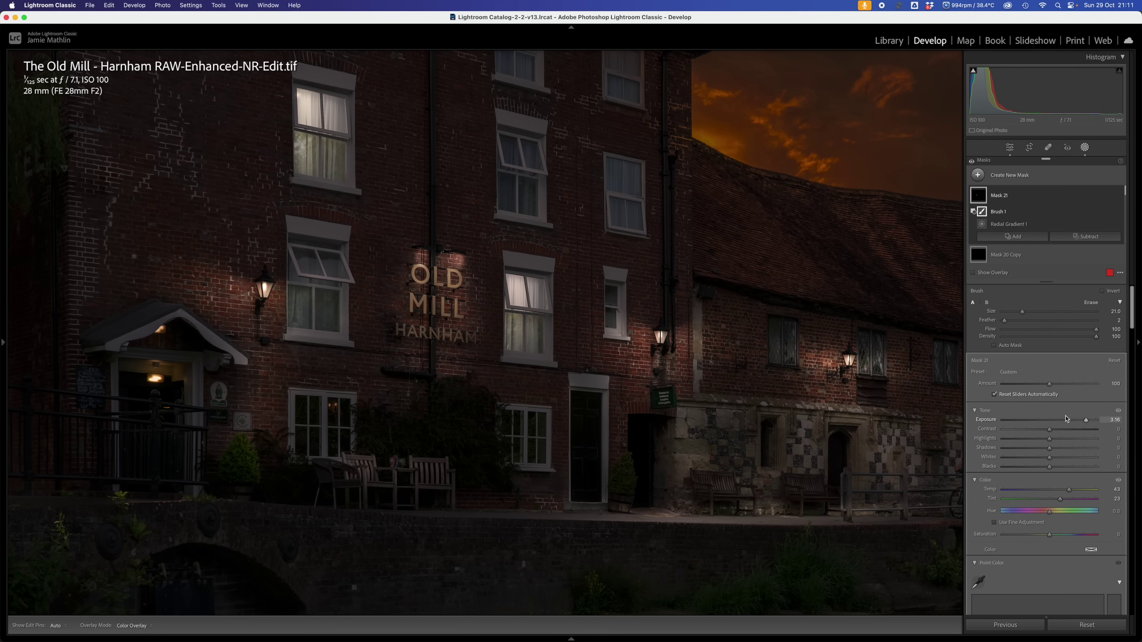
- Duplicate Mask 21, shrink the copy's radial gradient to a small spot on the upper sash, and set Exposure to 1.43
click(513, 282)
right_click(514, 283)
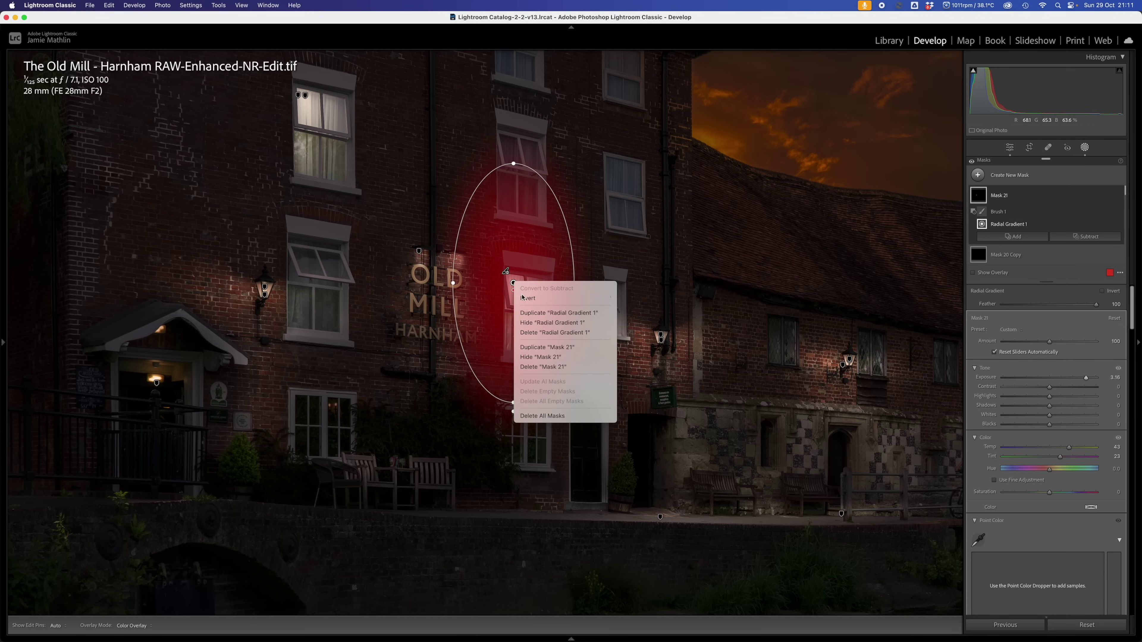
click(547, 347)
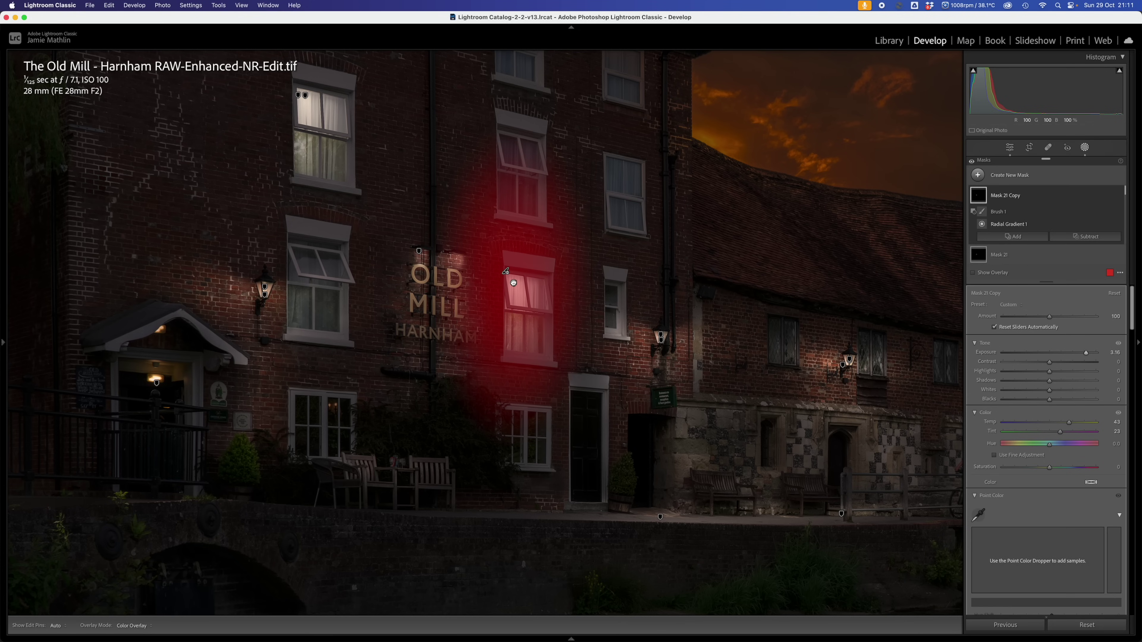
click(513, 283)
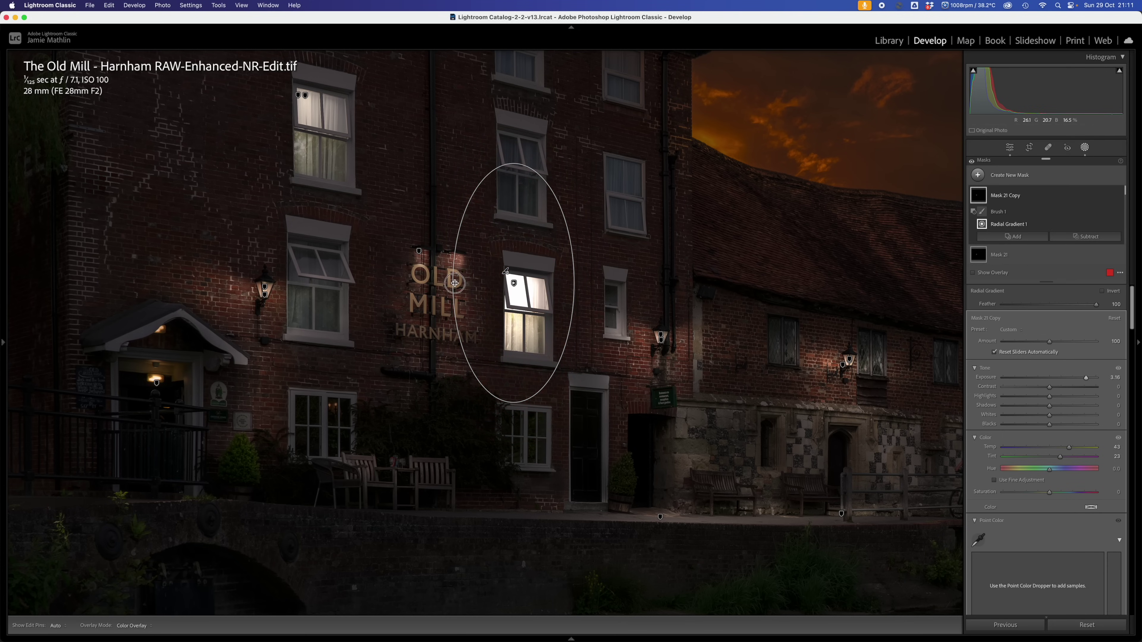
drag(455, 282, 515, 286)
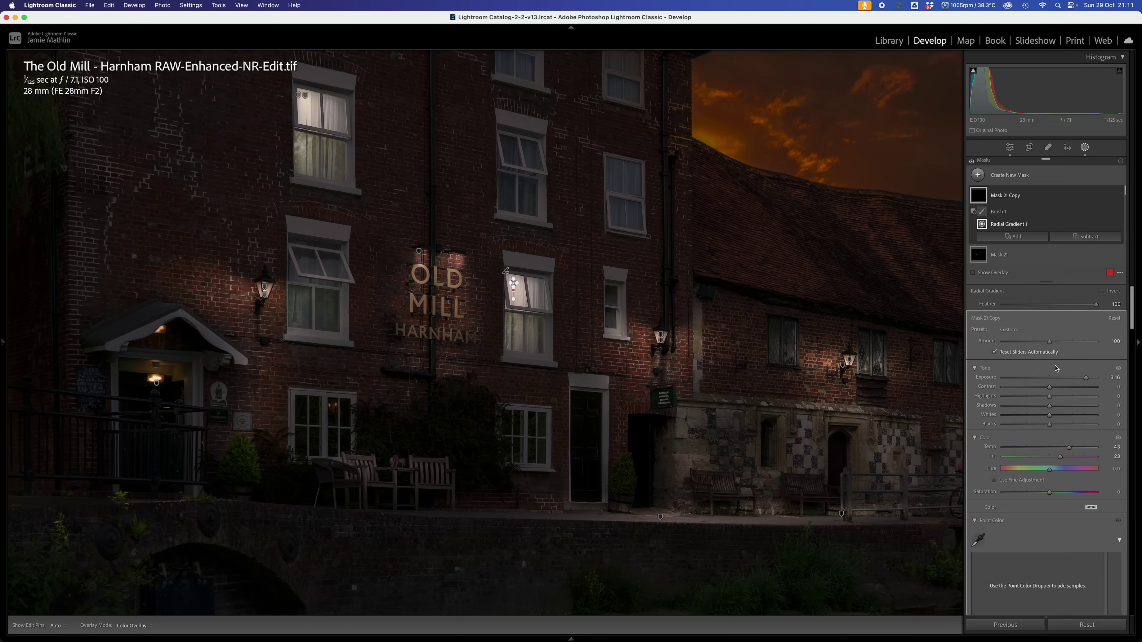
drag(1076, 381, 1068, 380)
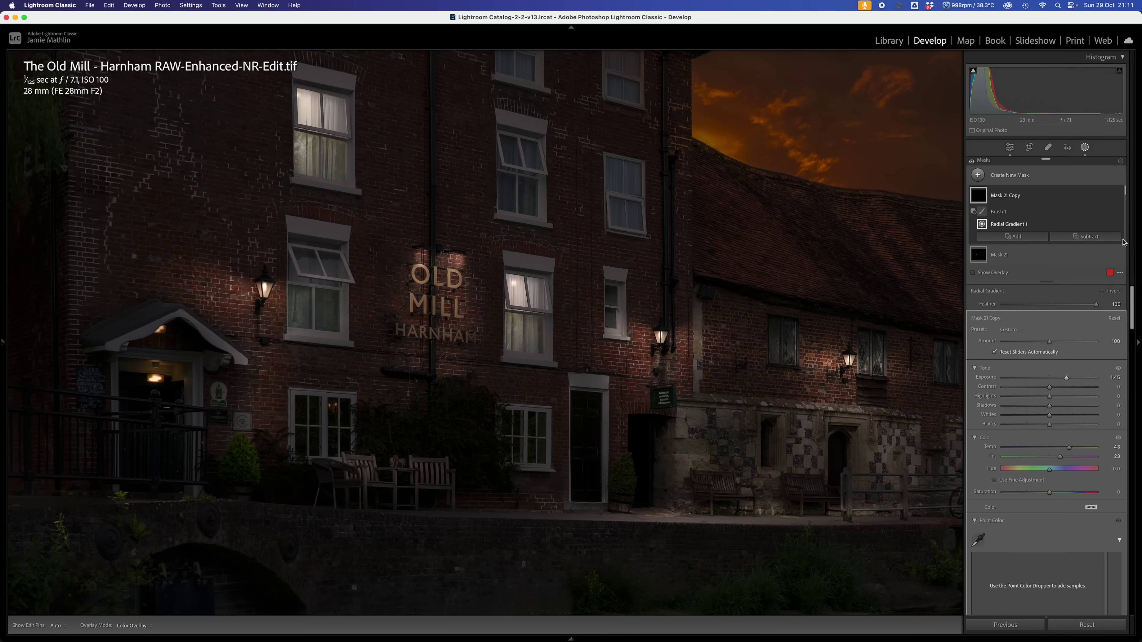
click(1084, 148)
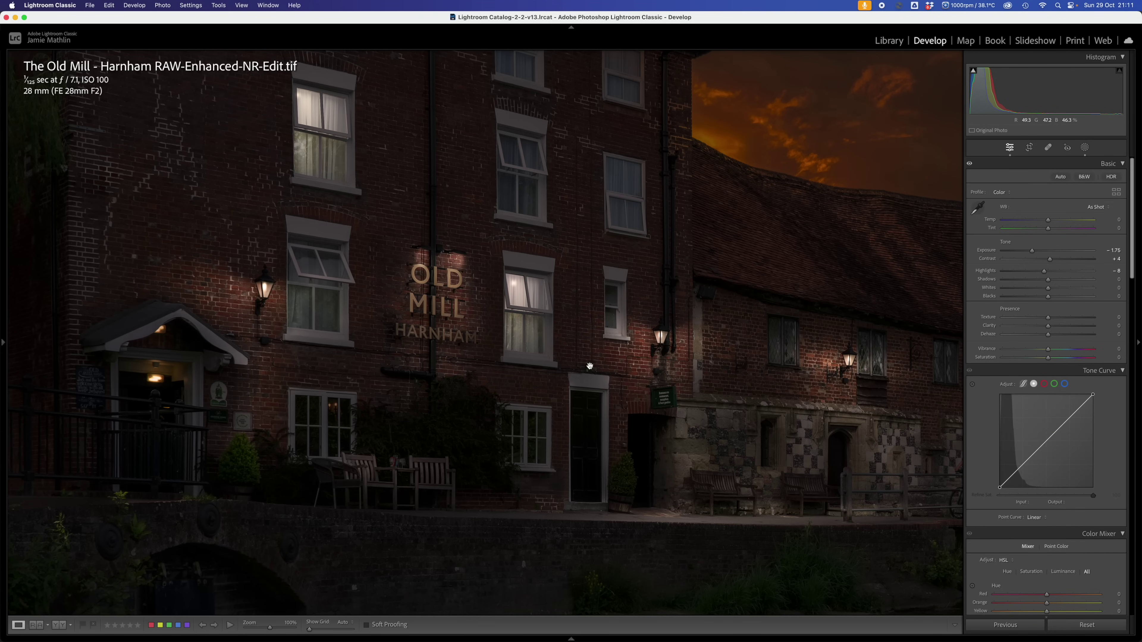
- Create a new mask with a wide, flat radial gradient over the benches and ground-floor windows below the OLD MILL sign
click(472, 464)
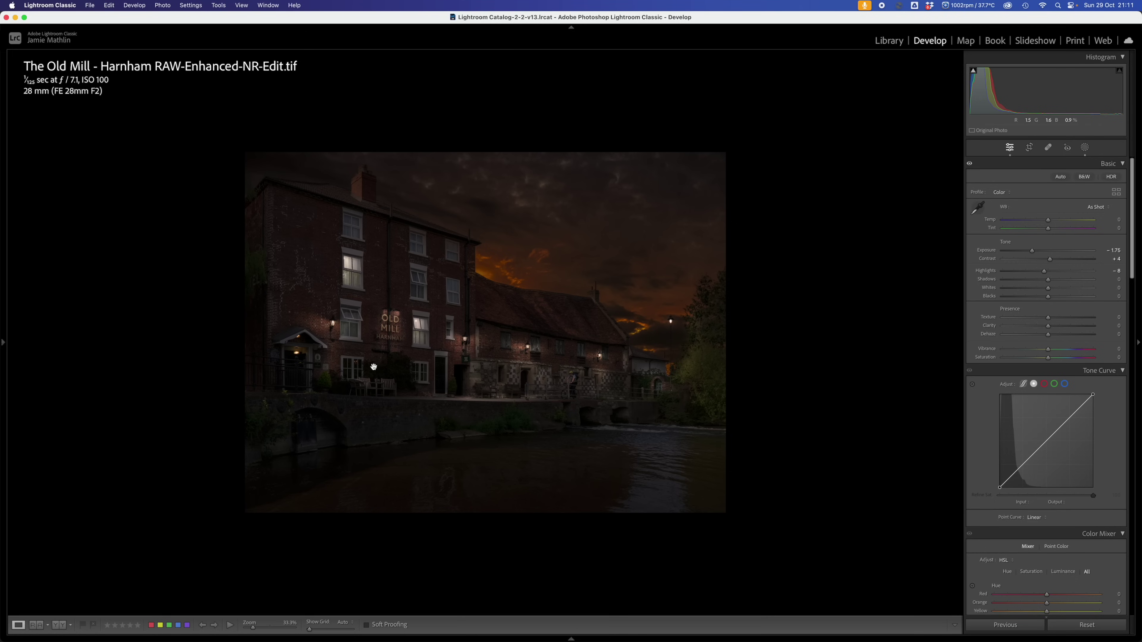
key(super+equal)
scroll(480, 438, right, 8)
scroll(481, 439, down, 3)
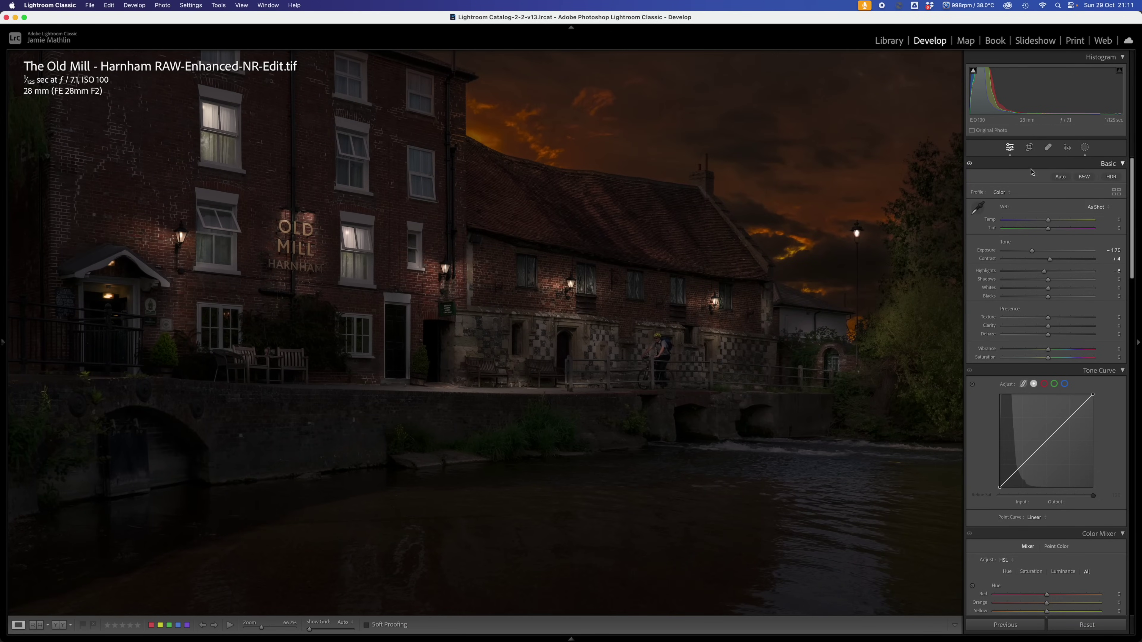
click(1082, 148)
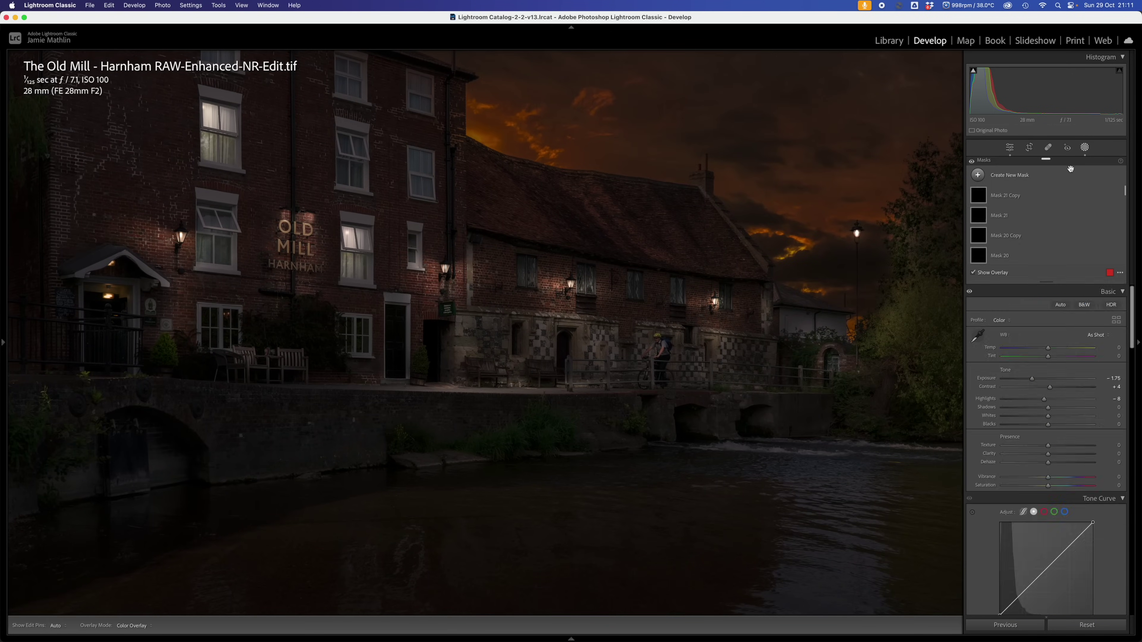
click(995, 175)
click(1016, 280)
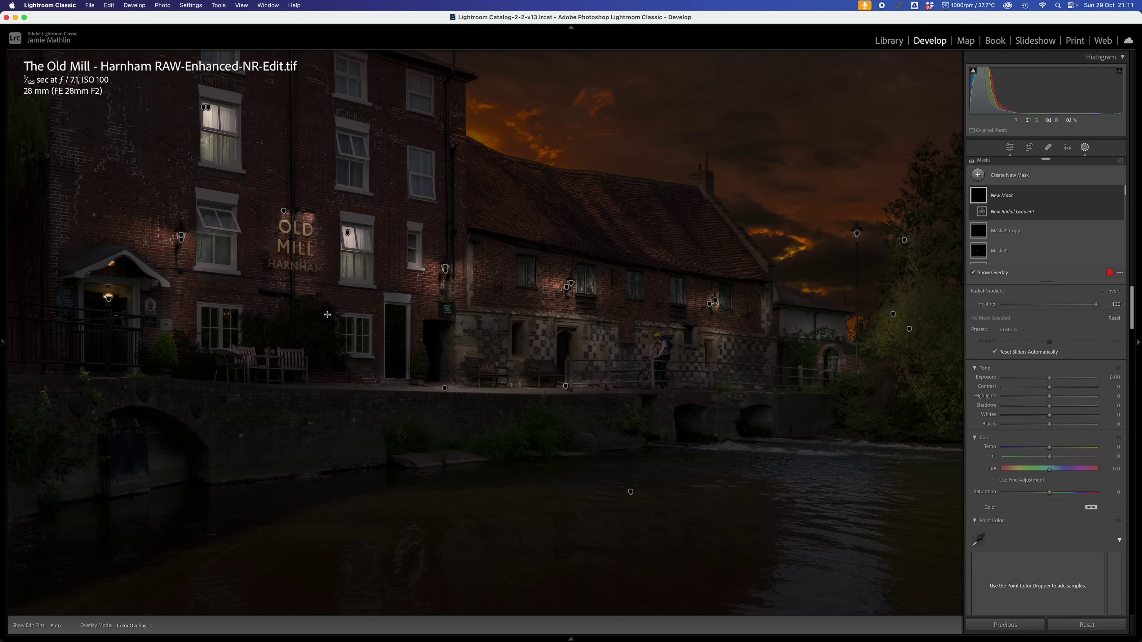
drag(253, 334, 374, 365)
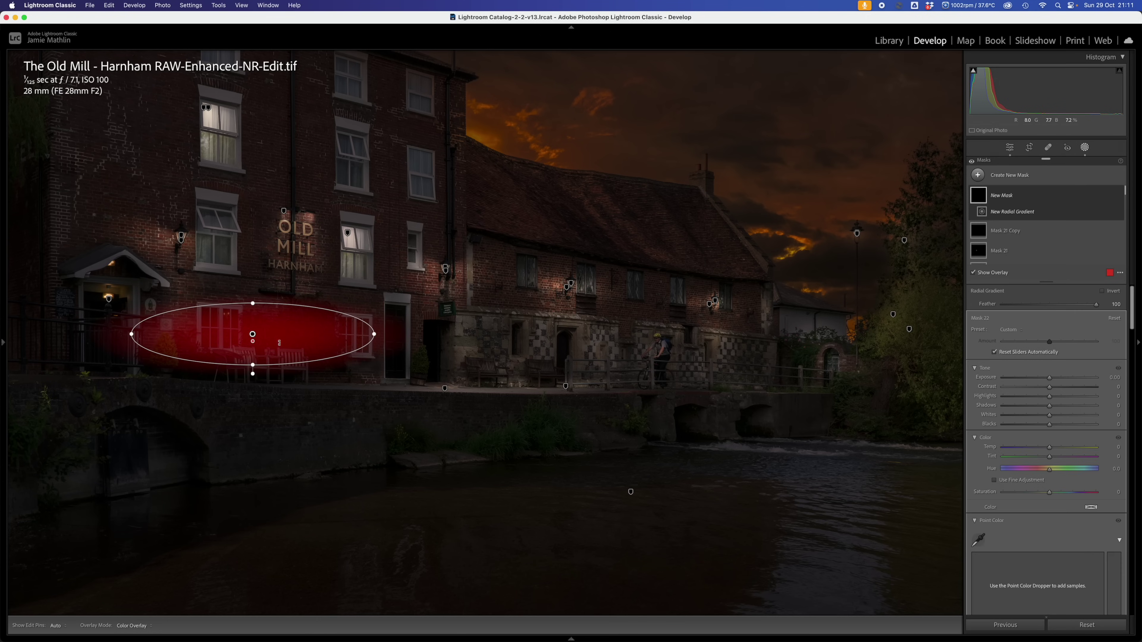
- Centre the gradient on the benches, make it taller and slightly tilted, and set Exposure to 1.73 and Contrast to 32
drag(253, 335, 272, 364)
drag(399, 356, 398, 367)
drag(275, 332, 276, 307)
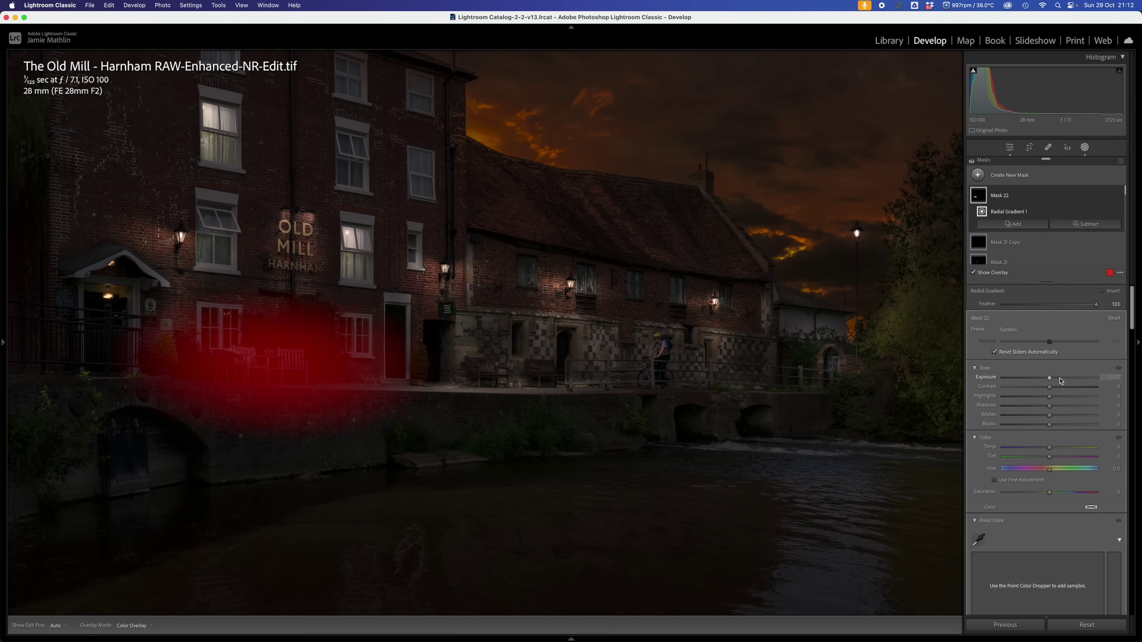
mouse_move(1049, 377)
mouse_down()
mouse_move(1070, 380)
mouse_move(1061, 390)
mouse_up()
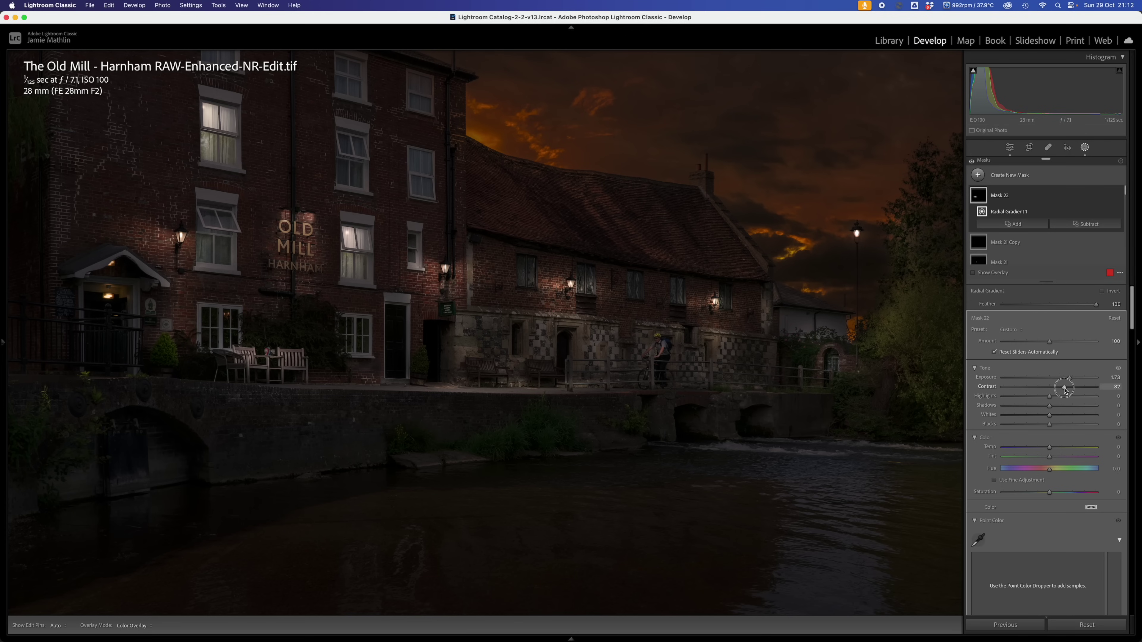
mouse_move(261, 405)
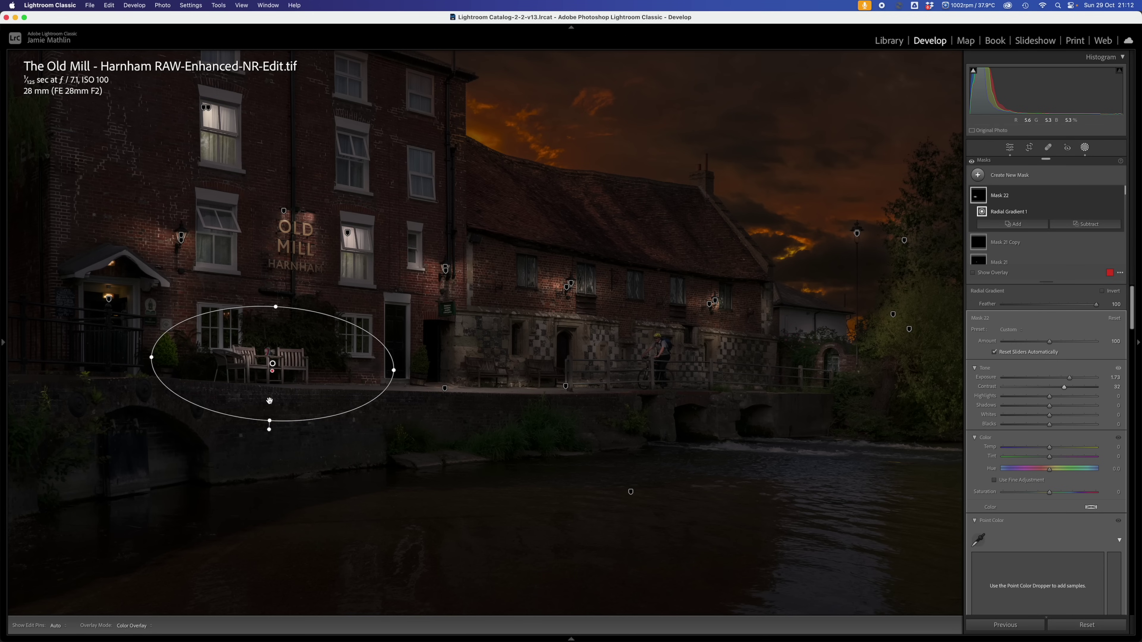
- Subtract the river wall area below the benches from Mask 22's light using a brush
click(1085, 224)
click(1068, 283)
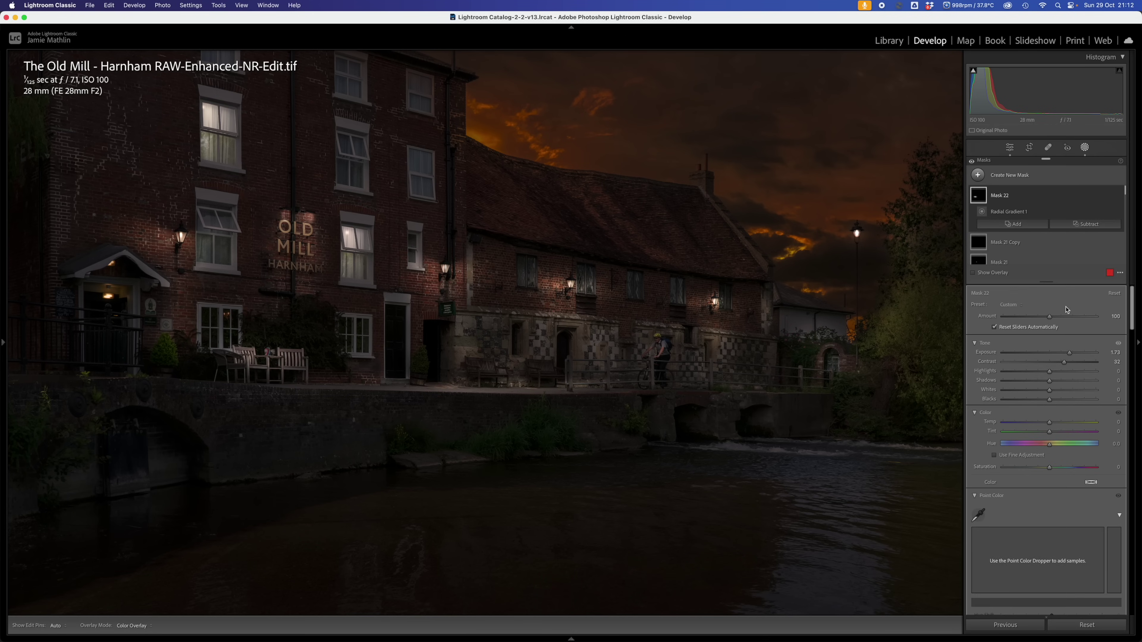
key(h)
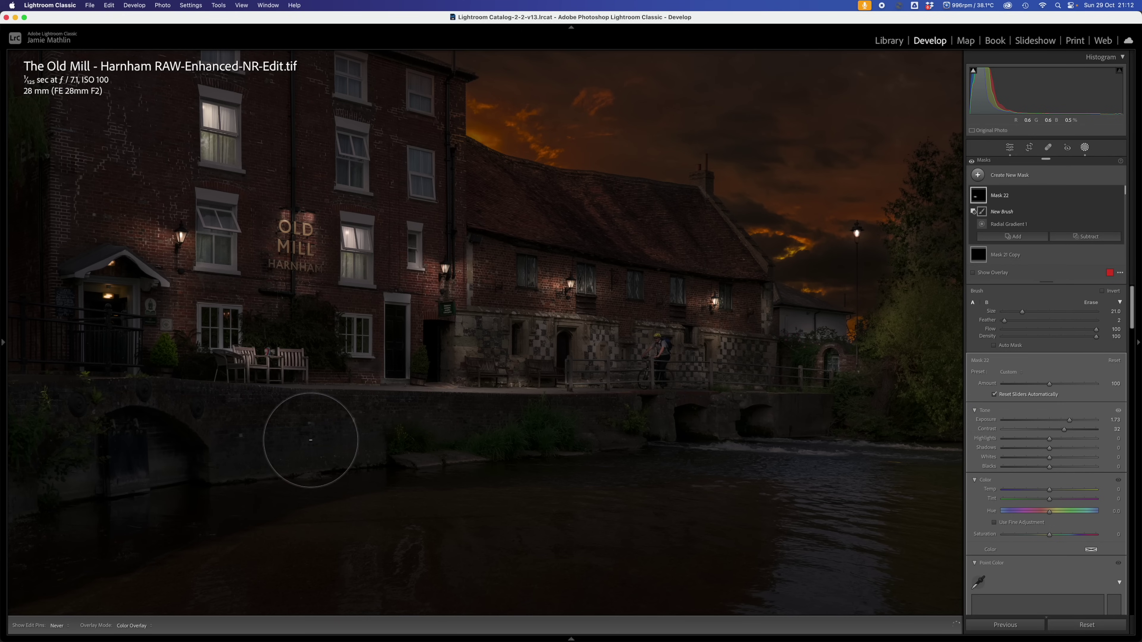
key(h)
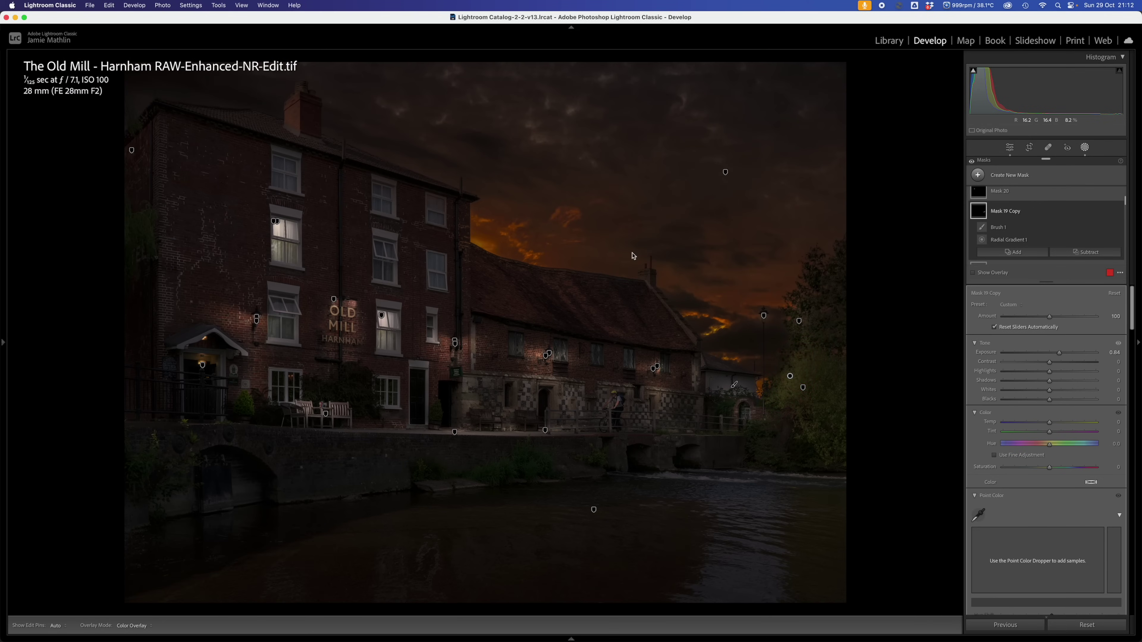
- Create a new mask with a tall, narrow radial gradient on the water below the middle lantern and set Exposure to 2.02
scroll(1033, 204, up, 5)
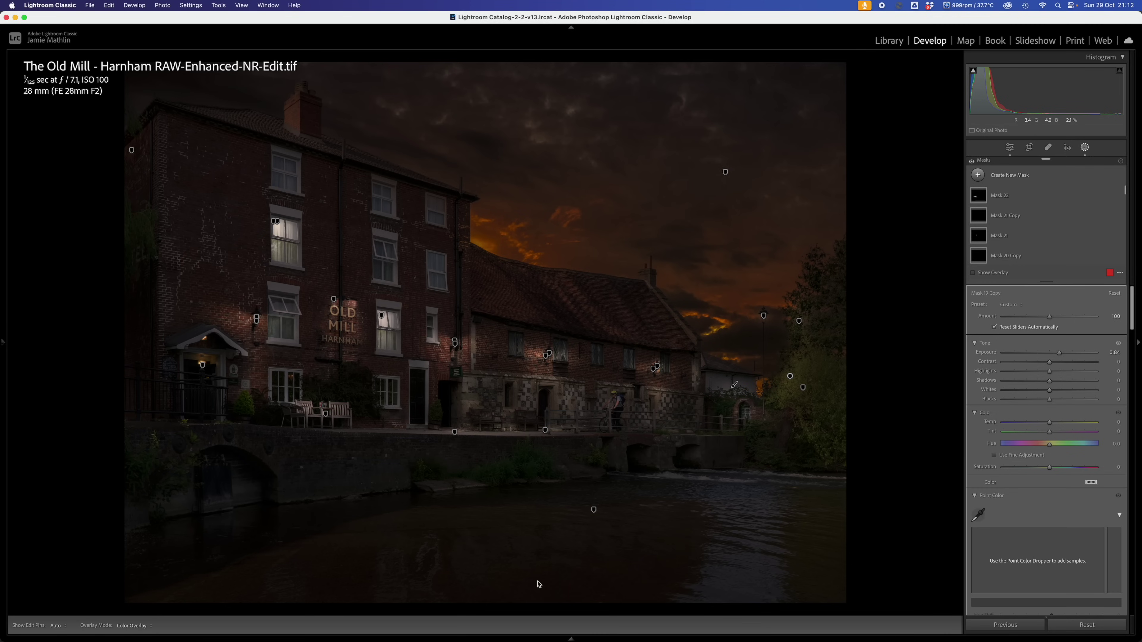
click(1001, 177)
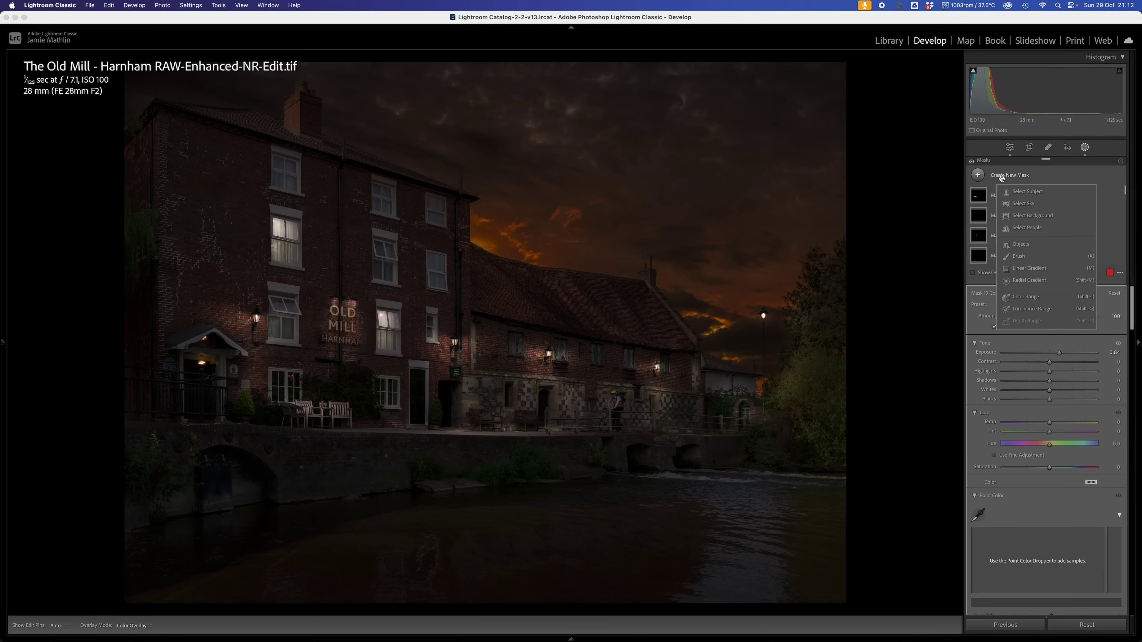
click(1029, 281)
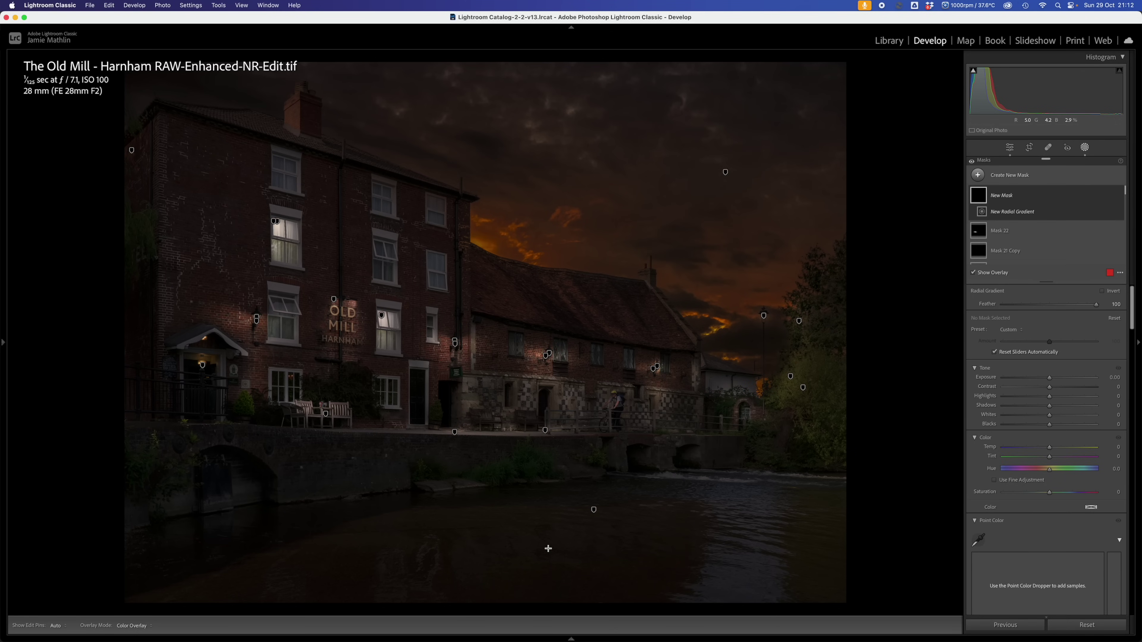
mouse_move(548, 548)
mouse_down()
mouse_move(560, 614)
mouse_move(545, 549)
mouse_move(552, 557)
mouse_up()
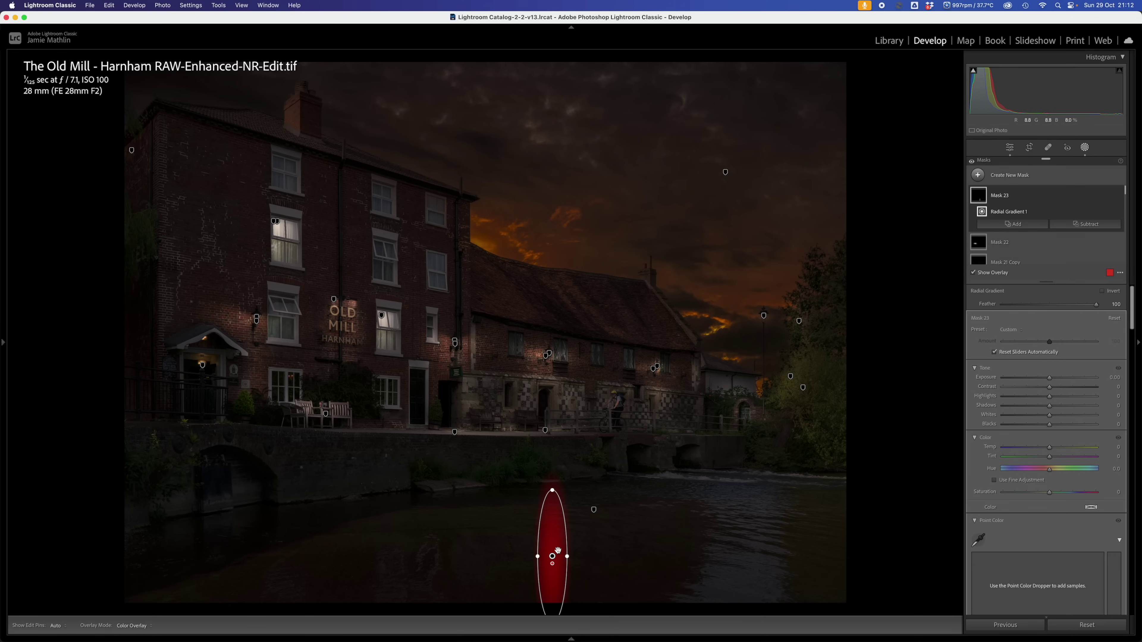
drag(553, 491, 552, 472)
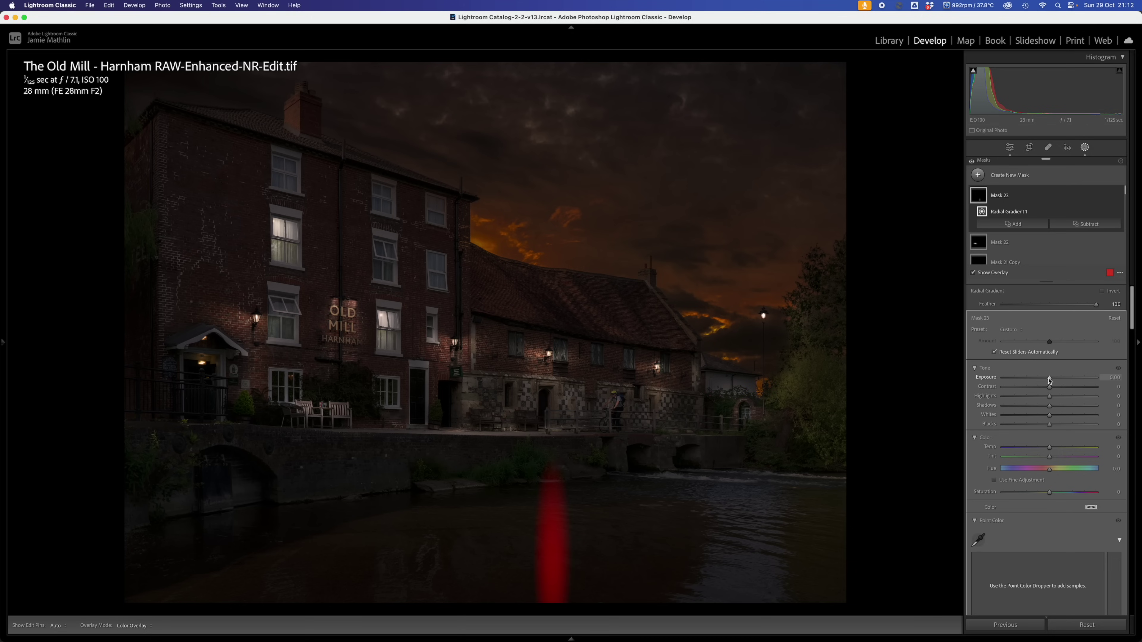
drag(1049, 380, 1077, 383)
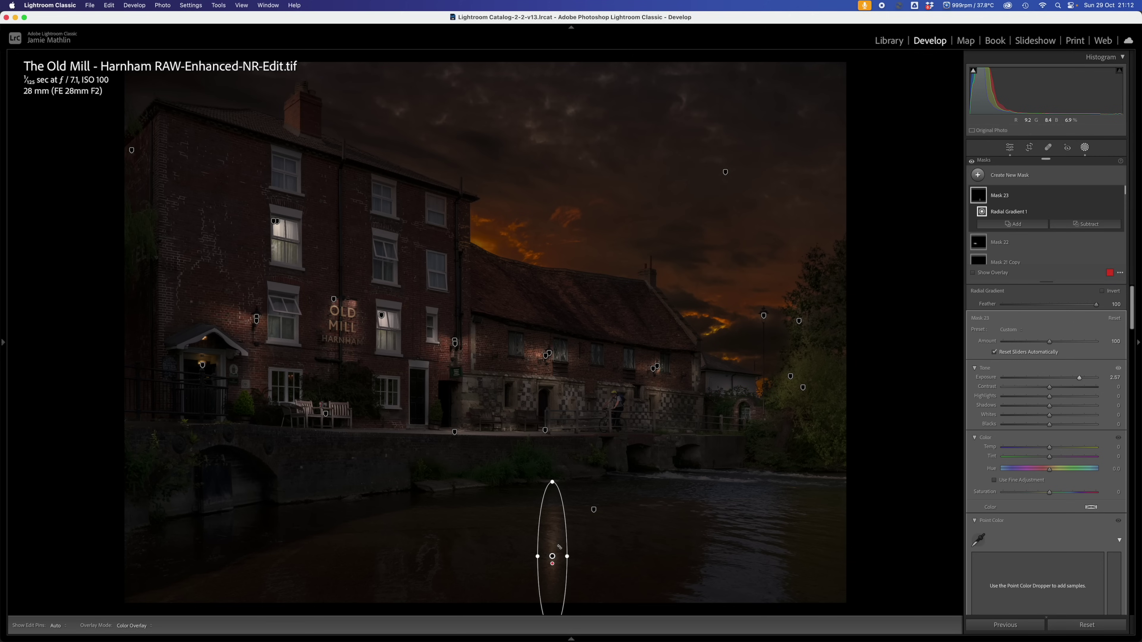
drag(552, 556, 551, 557)
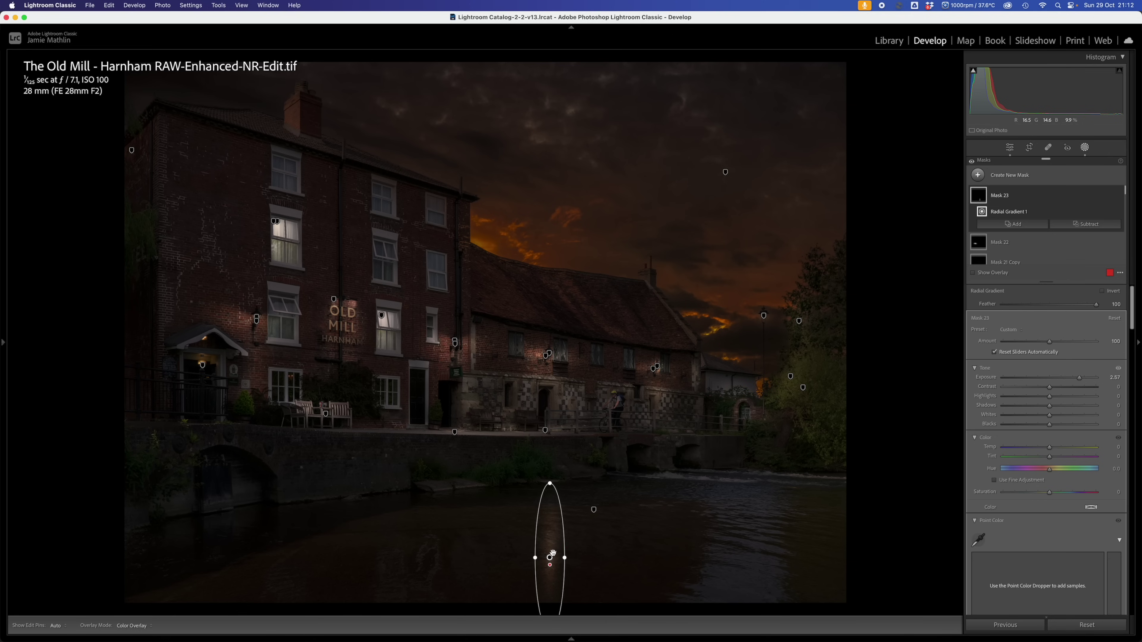
- Duplicate Mask 23, make the copy's radial gradient much narrower and shorter, and set its Exposure to 1.11
mouse_move(550, 558)
right_click(550, 559)
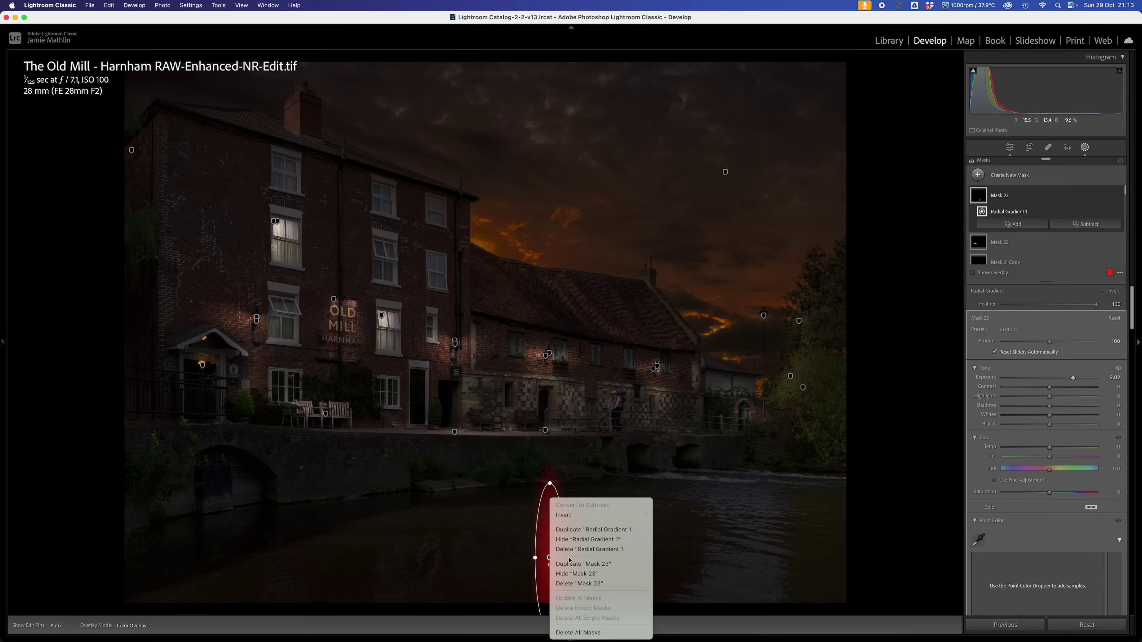
click(589, 564)
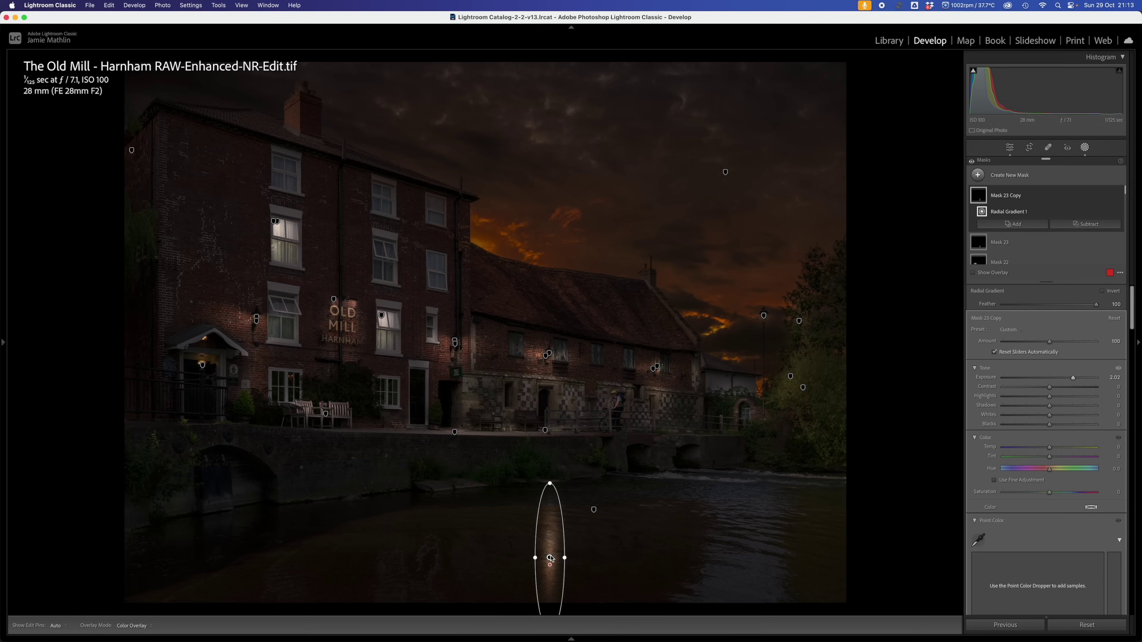
drag(535, 558, 544, 558)
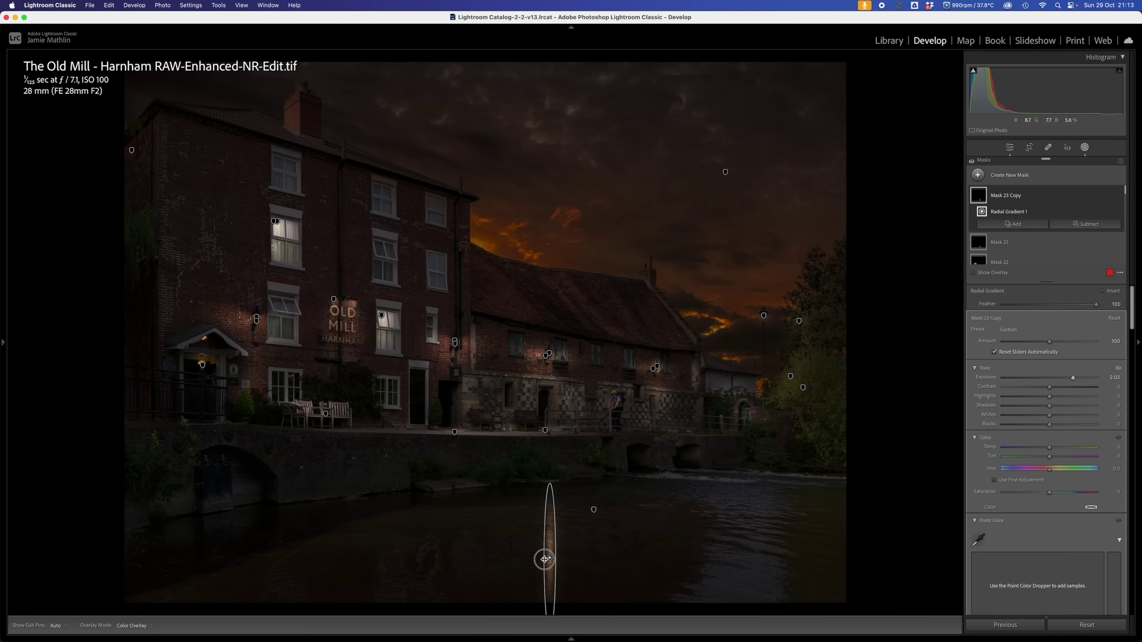
drag(551, 485, 550, 523)
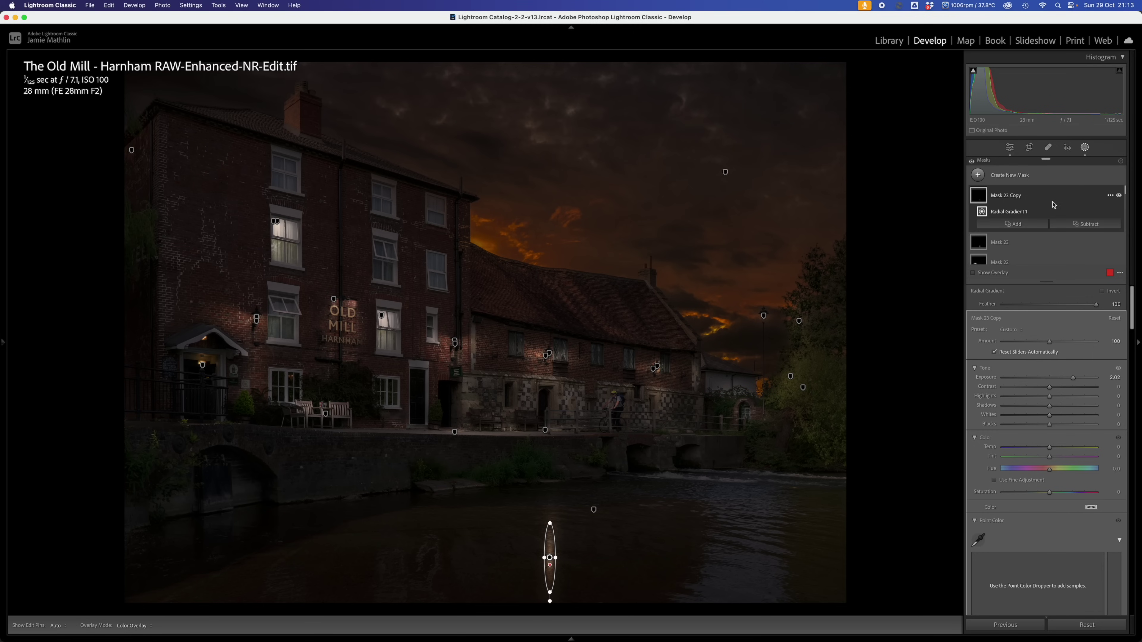
click(1085, 147)
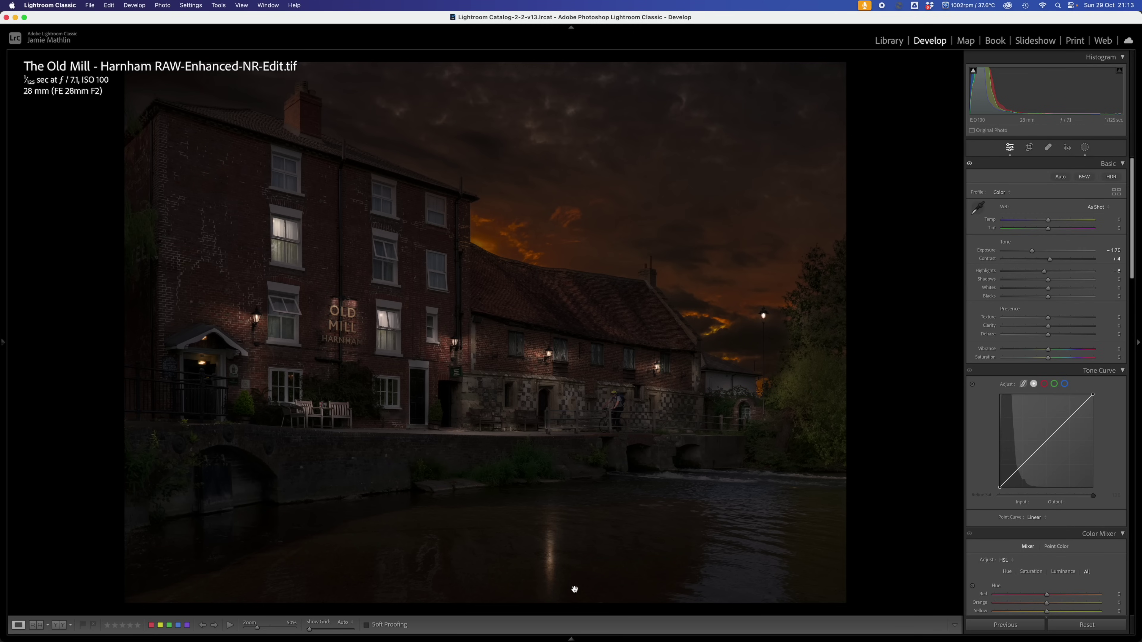
click(1085, 148)
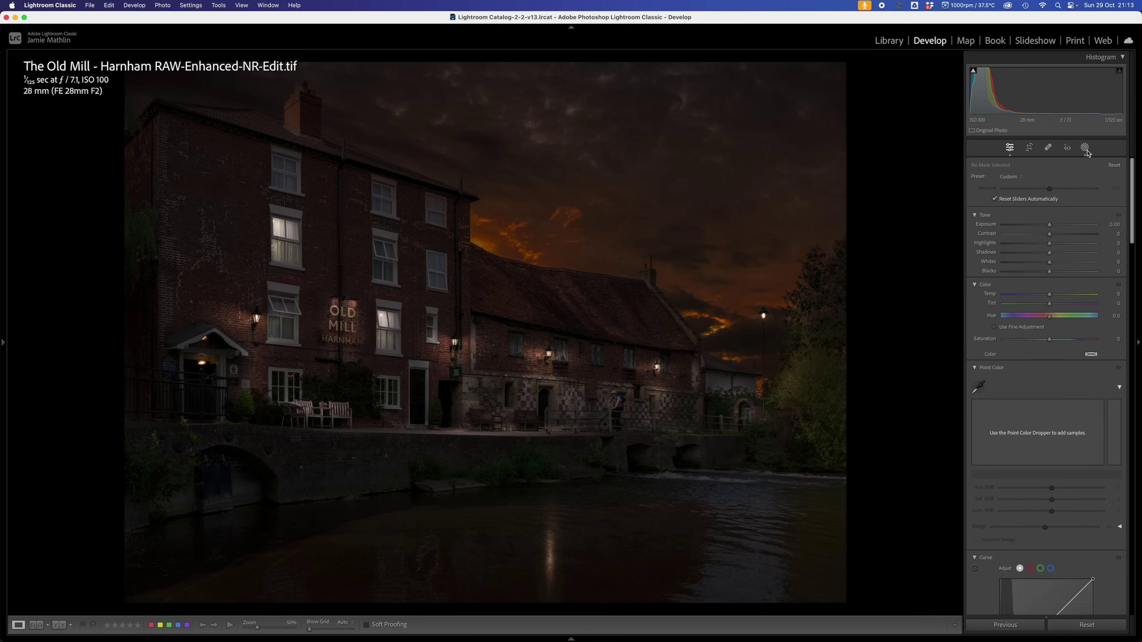
click(973, 200)
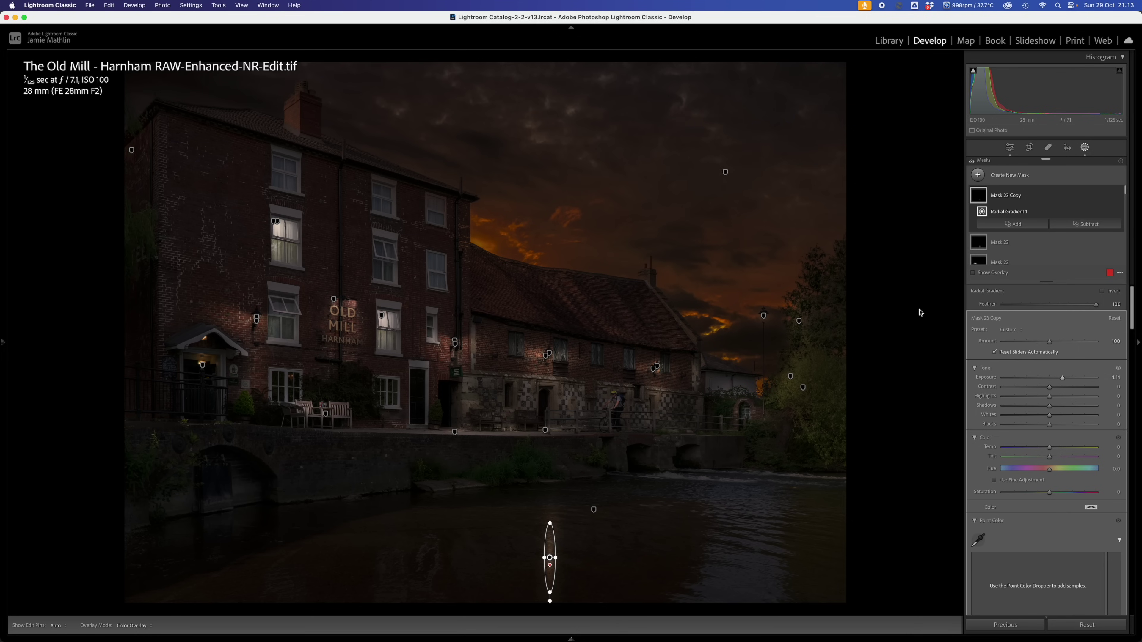
- Create a new mask with a slim vertical radial gradient on the water below the right-hand lantern and set Exposure to 2.00
click(998, 177)
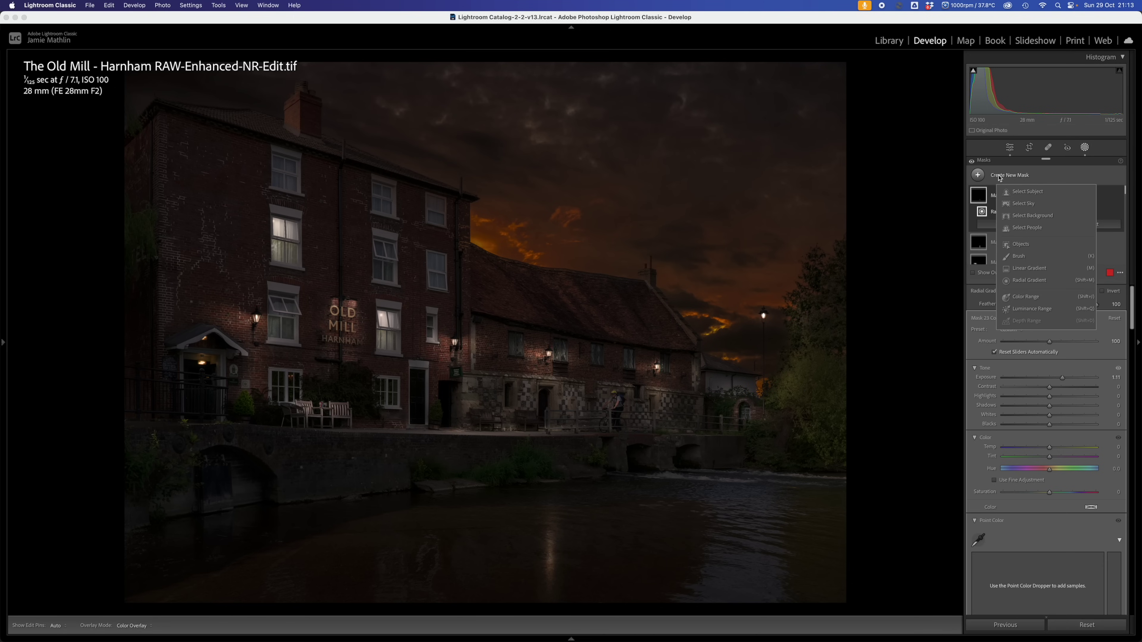
click(1018, 281)
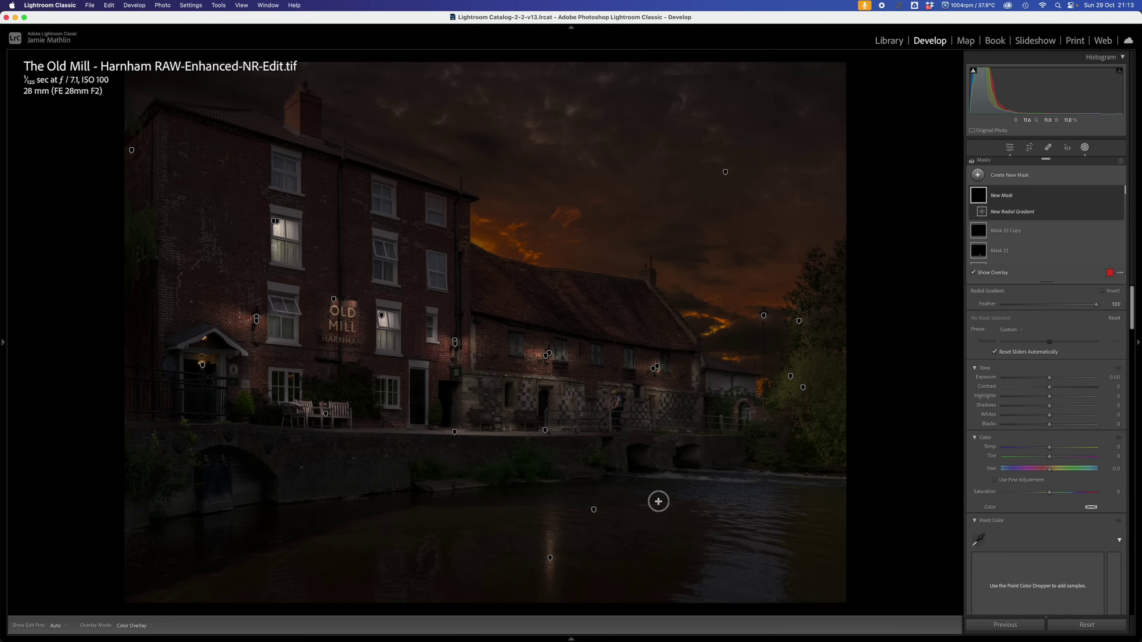
drag(658, 501, 659, 579)
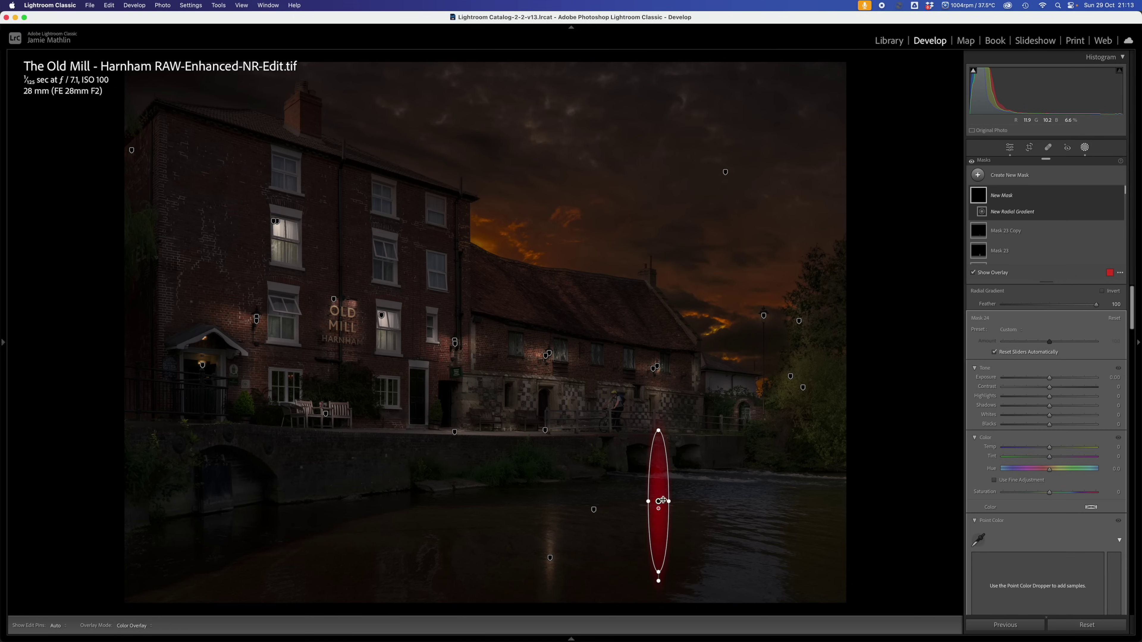
drag(658, 502, 656, 531)
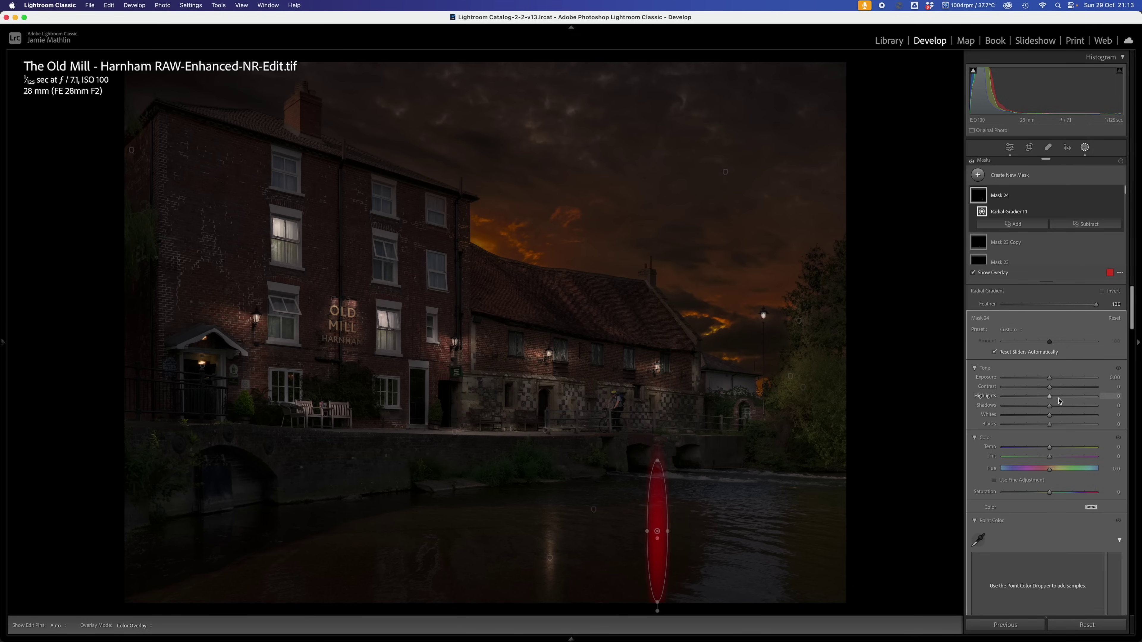
drag(1068, 378, 1074, 380)
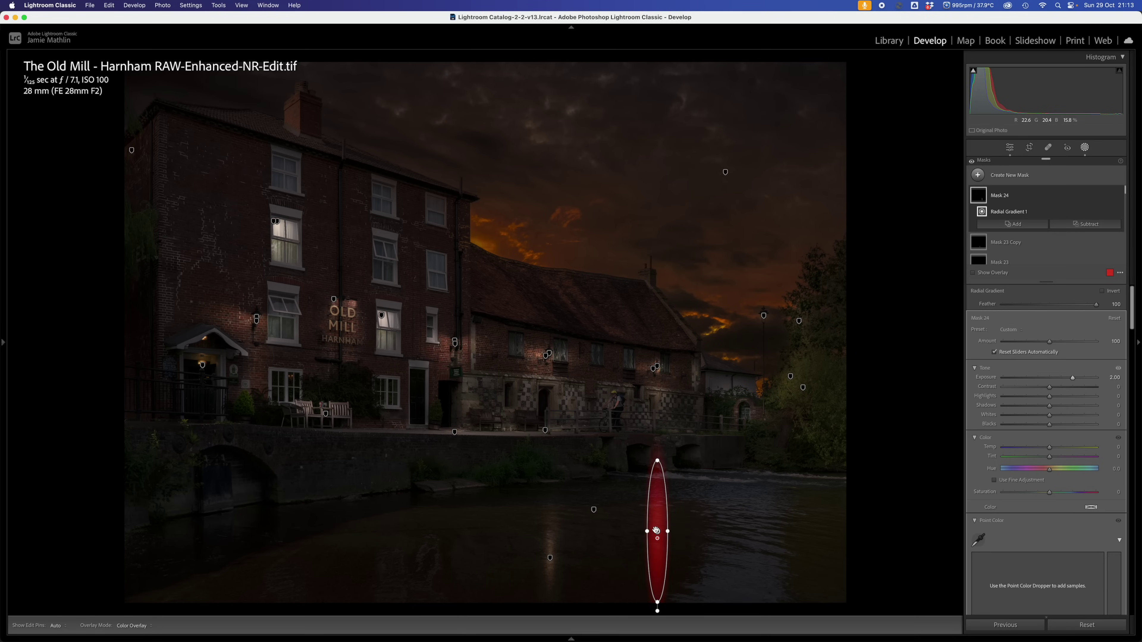
drag(658, 528, 657, 546)
- Duplicate Mask 24, shrink the copy's radial gradient to a thin, short core, and lower its Exposure
right_click(656, 546)
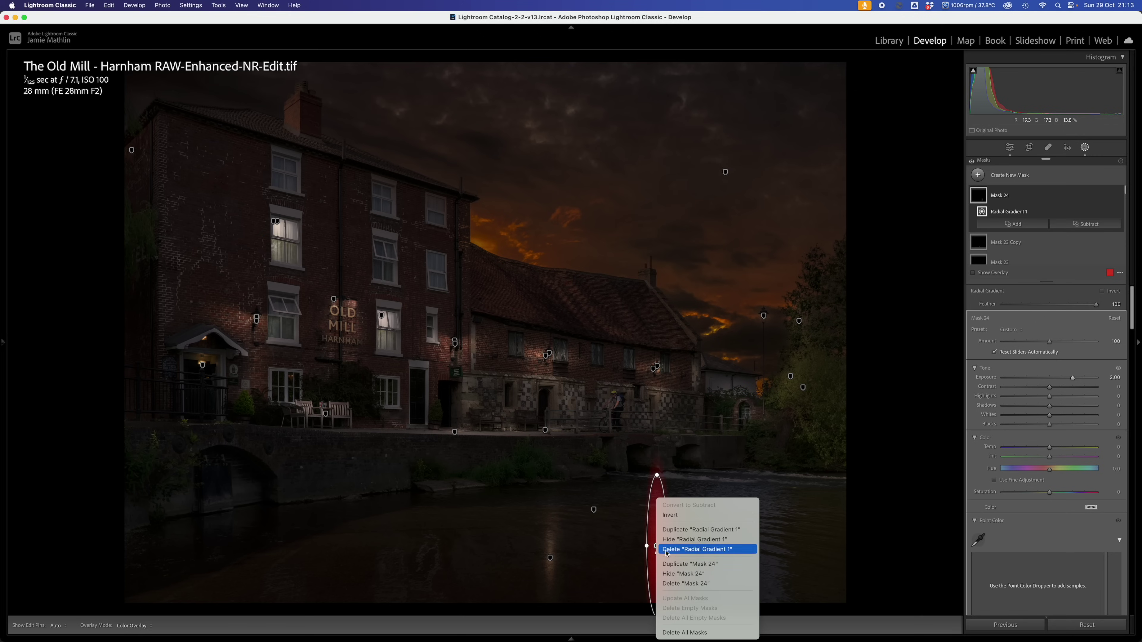
click(692, 564)
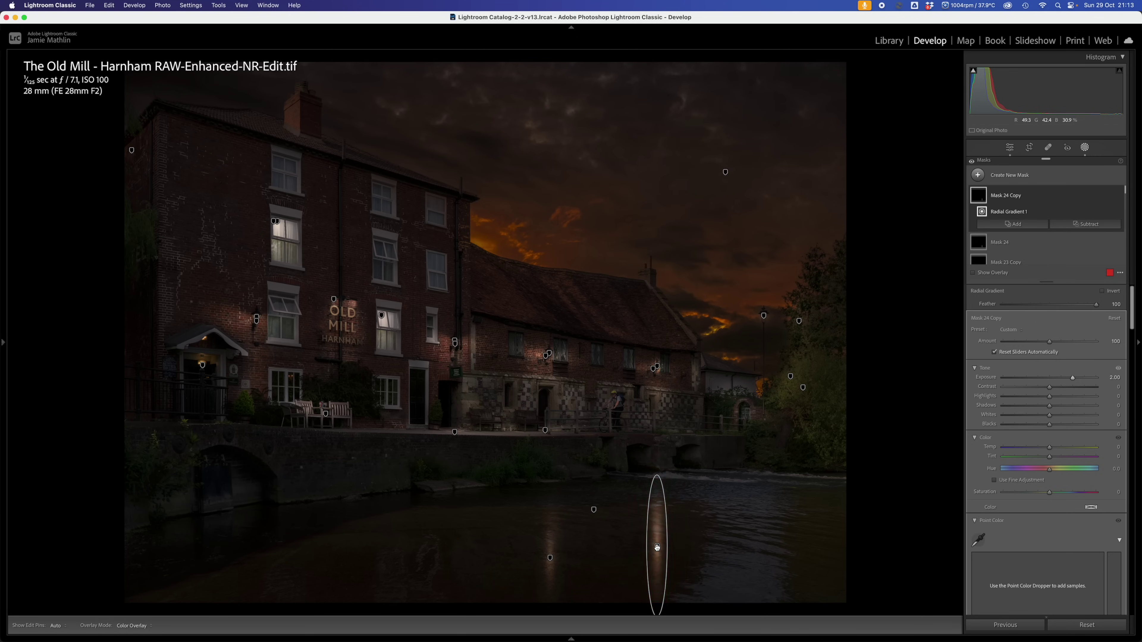
drag(650, 547, 655, 548)
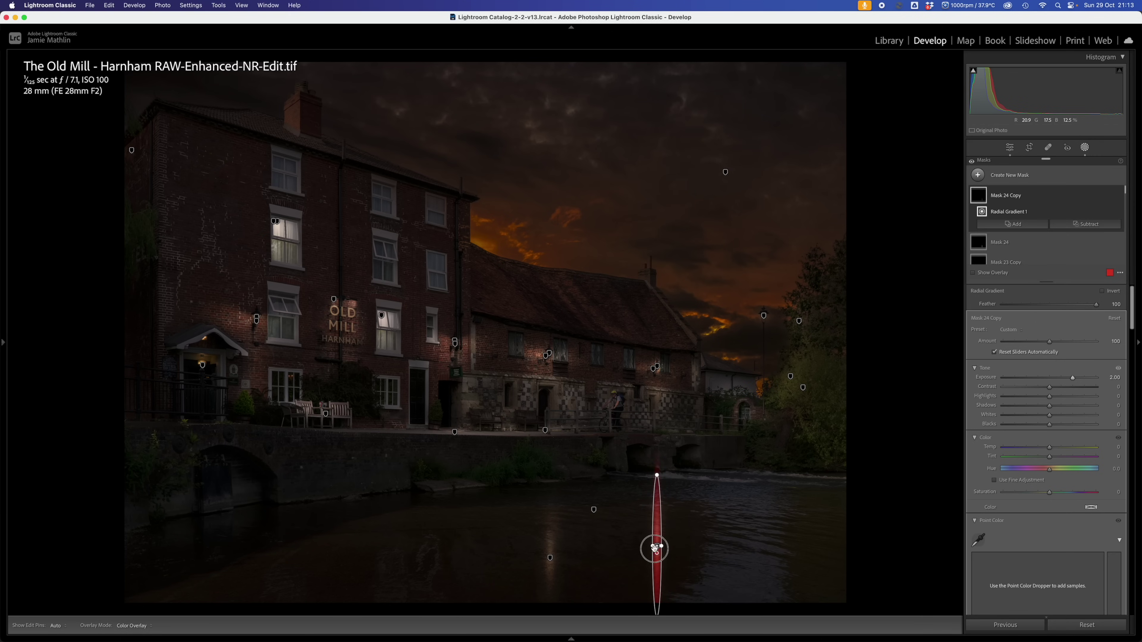
drag(658, 474, 657, 503)
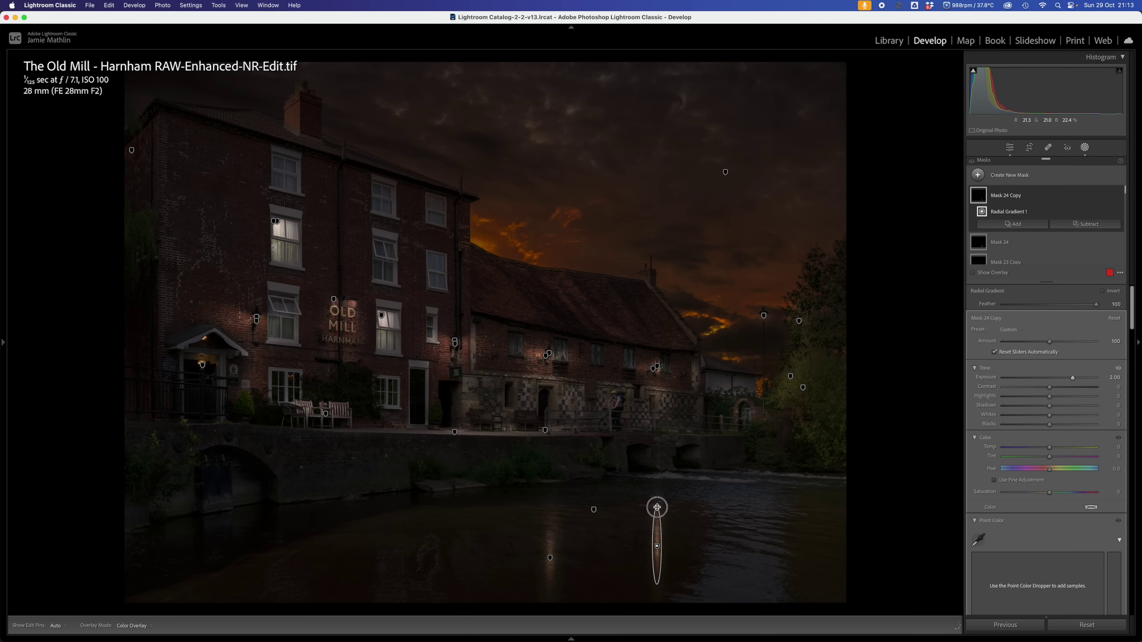
click(1064, 379)
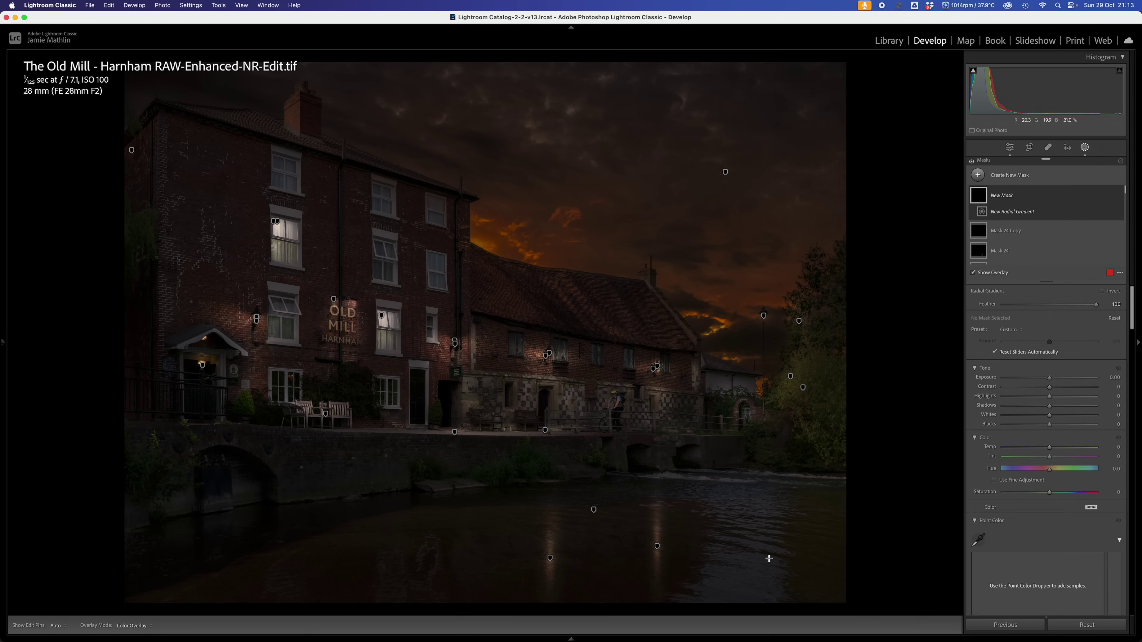
- Add radial gradient masks for reflections on the water below the street lamp and the left part of the building, with Exposure 2.10 on the last
key(shift+m)
drag(453, 563, 454, 614)
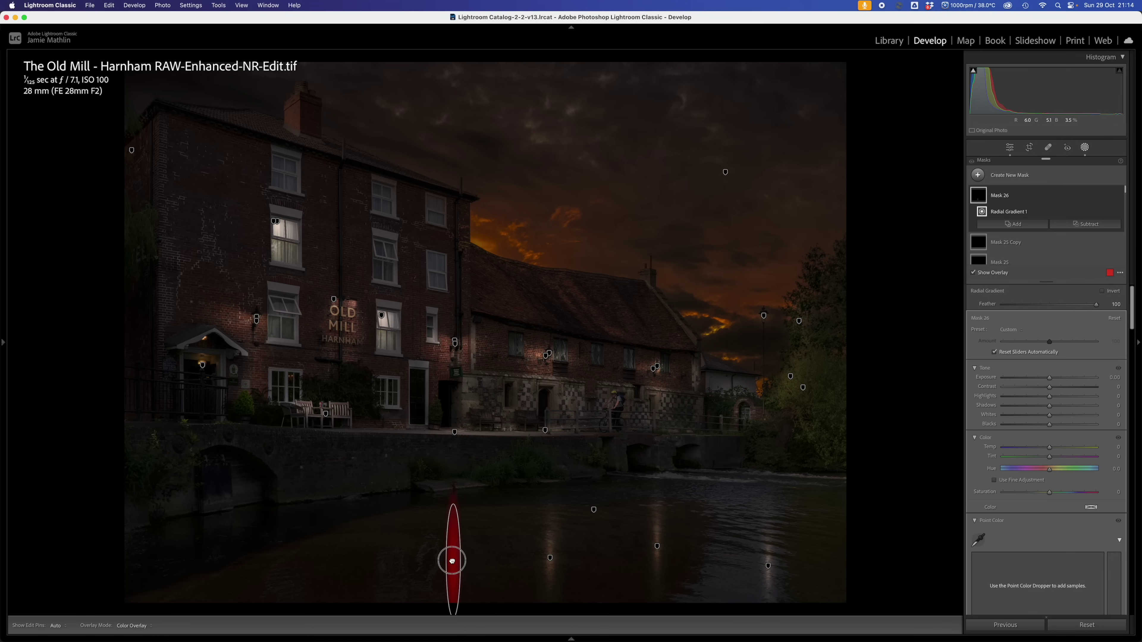
mouse_move(245, 562)
mouse_down()
mouse_move(260, 622)
mouse_move(294, 616)
mouse_up()
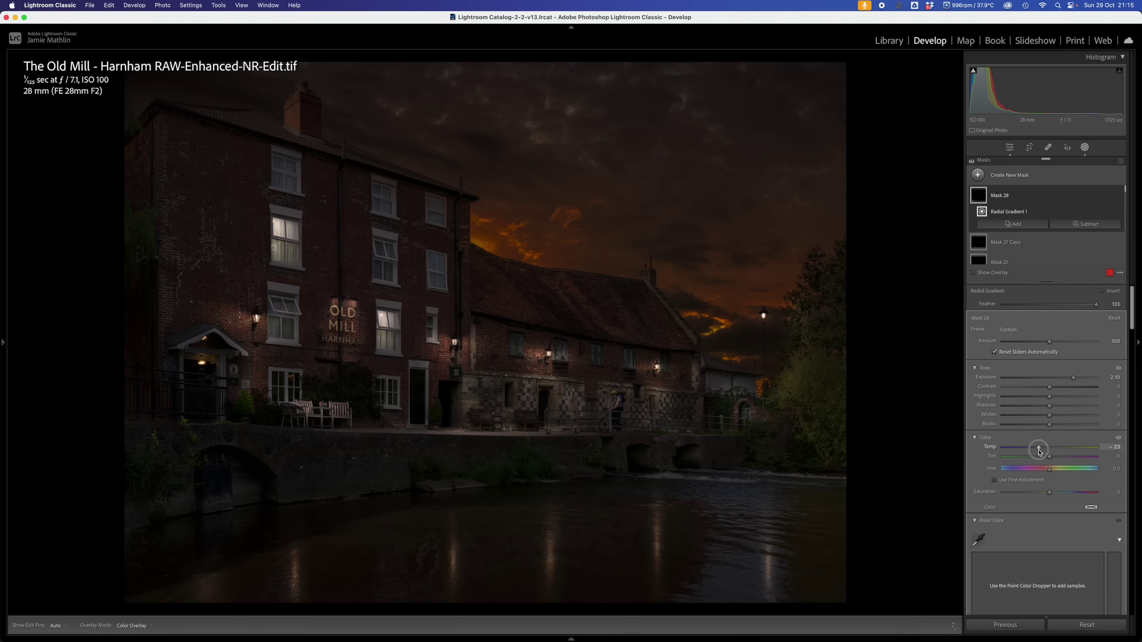
- Leave masking and adjust the whole photo's tone with Highlights at −52 and Shadows at about +87
key(shift+w)
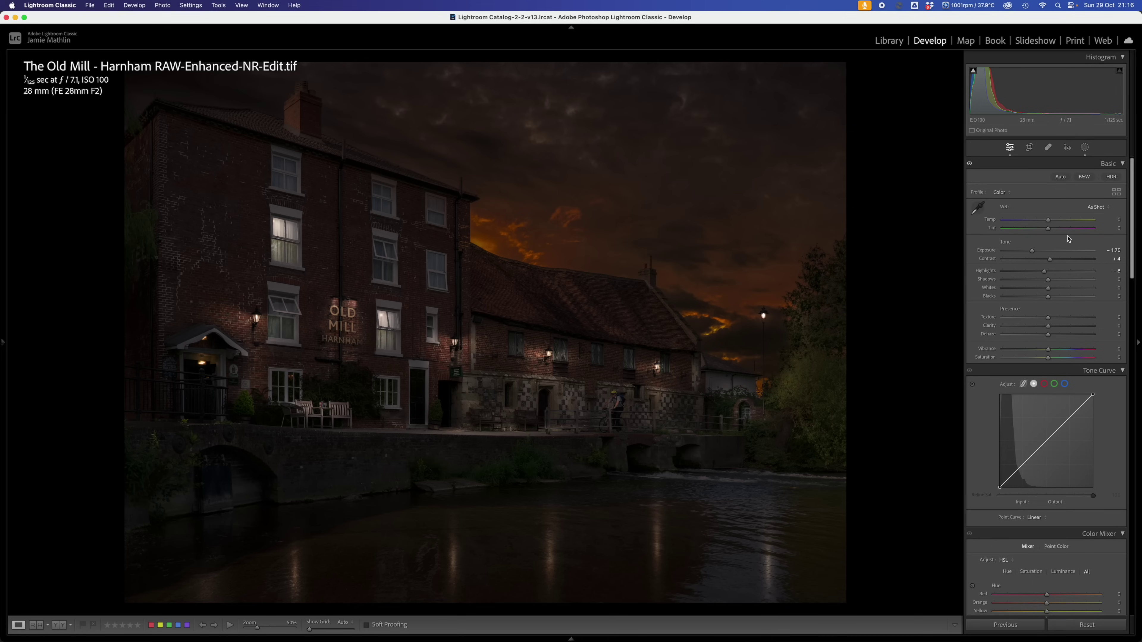
drag(1042, 272, 1087, 287)
drag(1087, 287, 1087, 287)
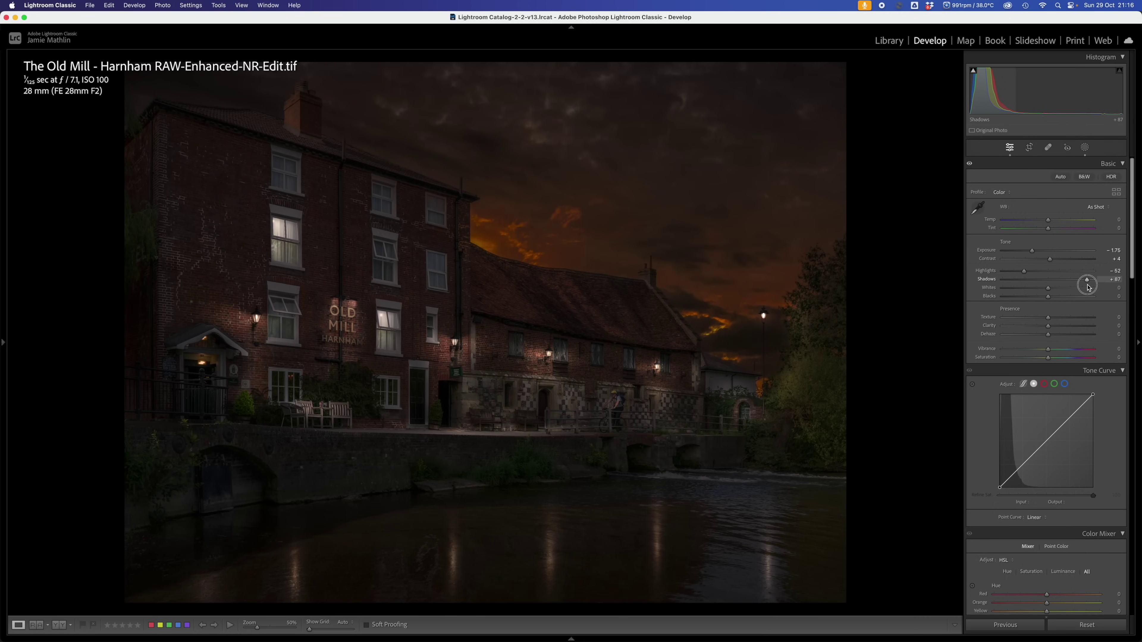
- Mute the whole photo's colours by setting Saturation to −35 and Vibrance to about +50
click(1038, 358)
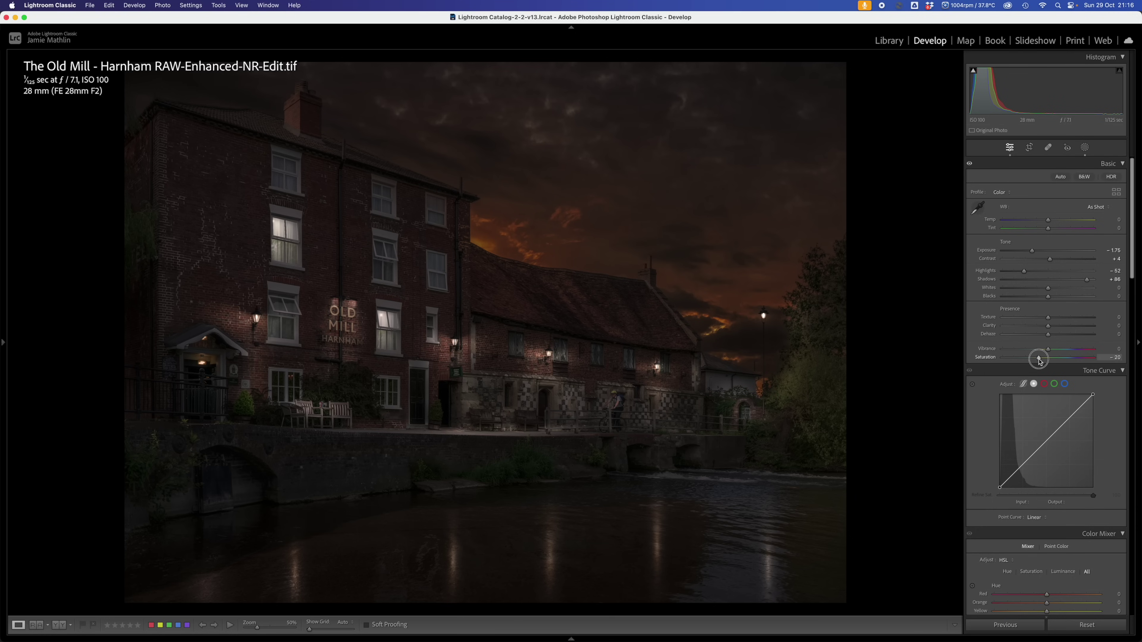
click(1058, 349)
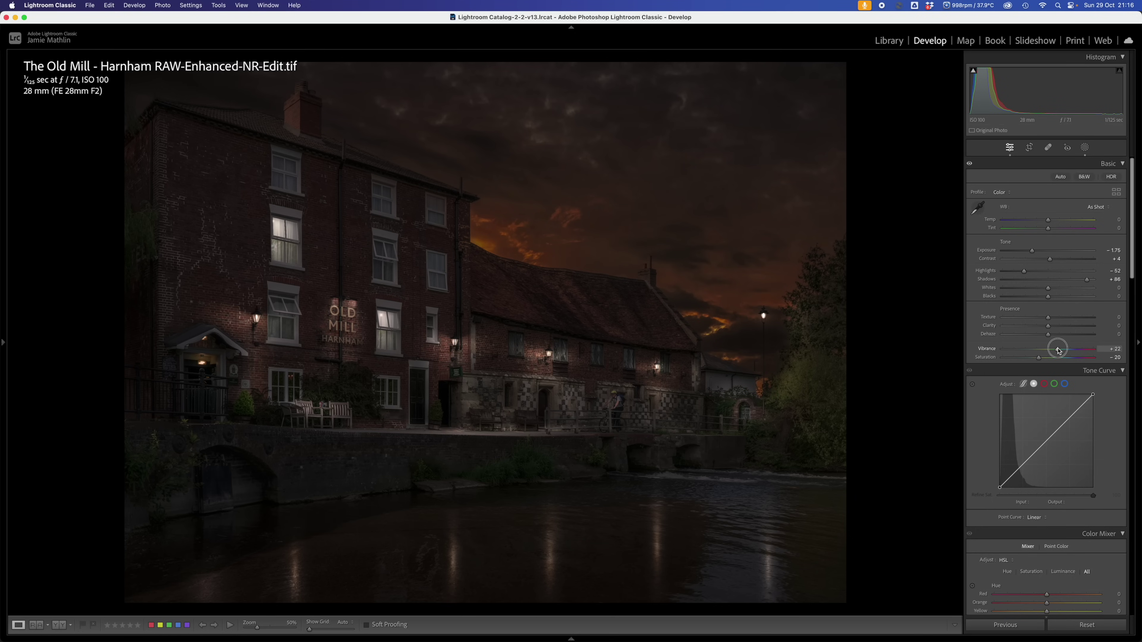
drag(1058, 349, 1033, 359)
click(1031, 359)
click(1033, 359)
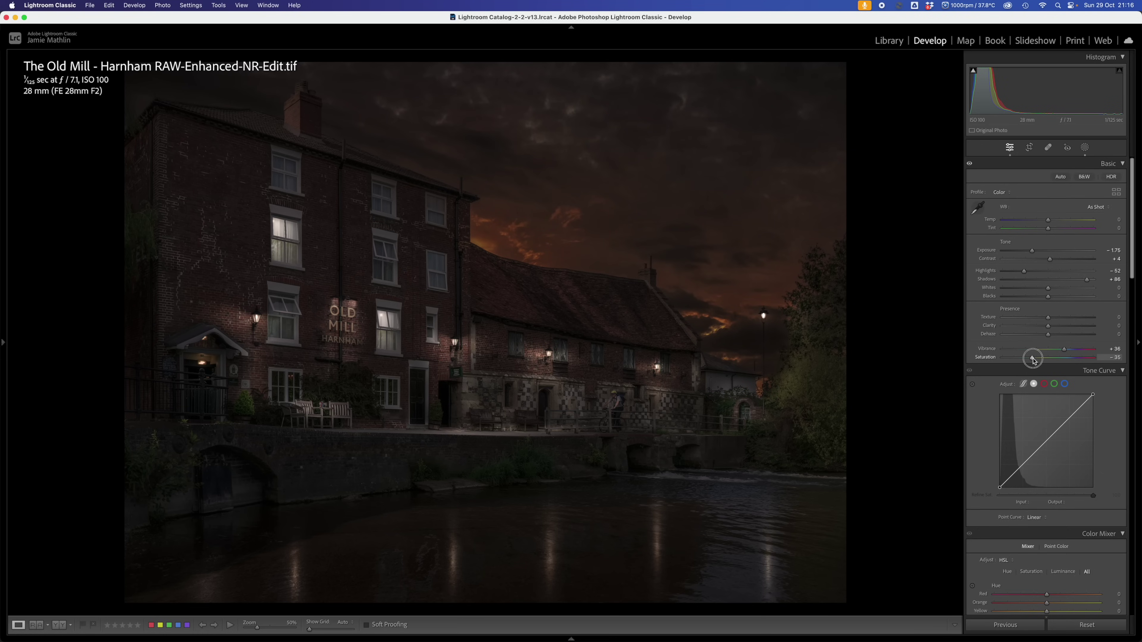
click(1073, 350)
click(1073, 350)
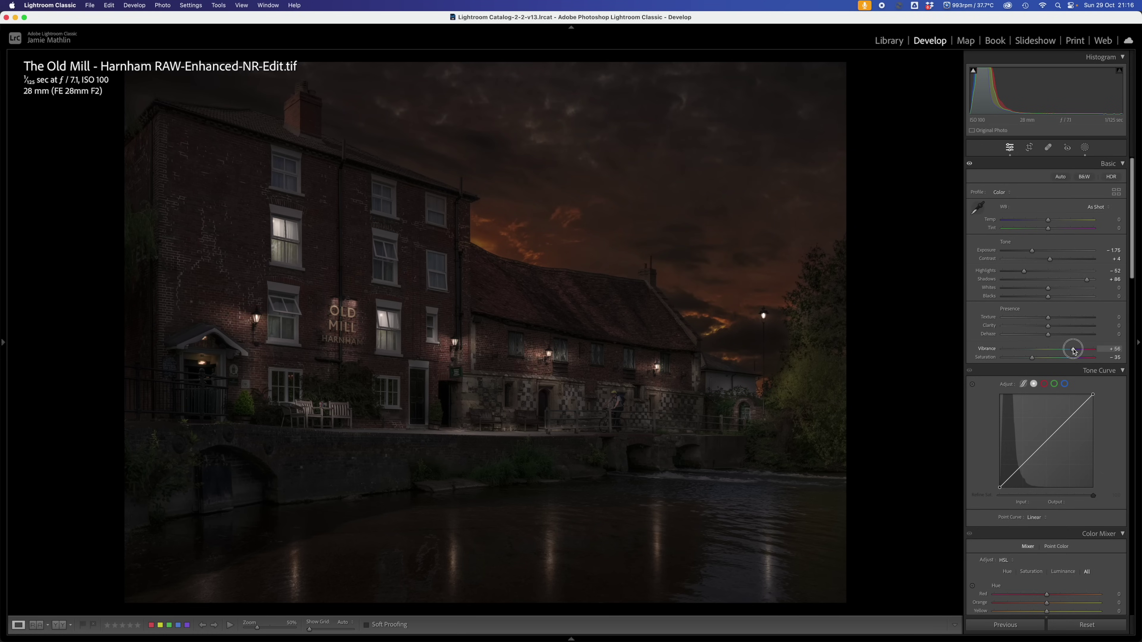
- Raise the whole photo's Vibrance to +79 and Exposure to −1.00, and fine-tune Whites to +1 and Blacks to about −6
drag(1073, 350, 1084, 353)
drag(1032, 253, 1036, 253)
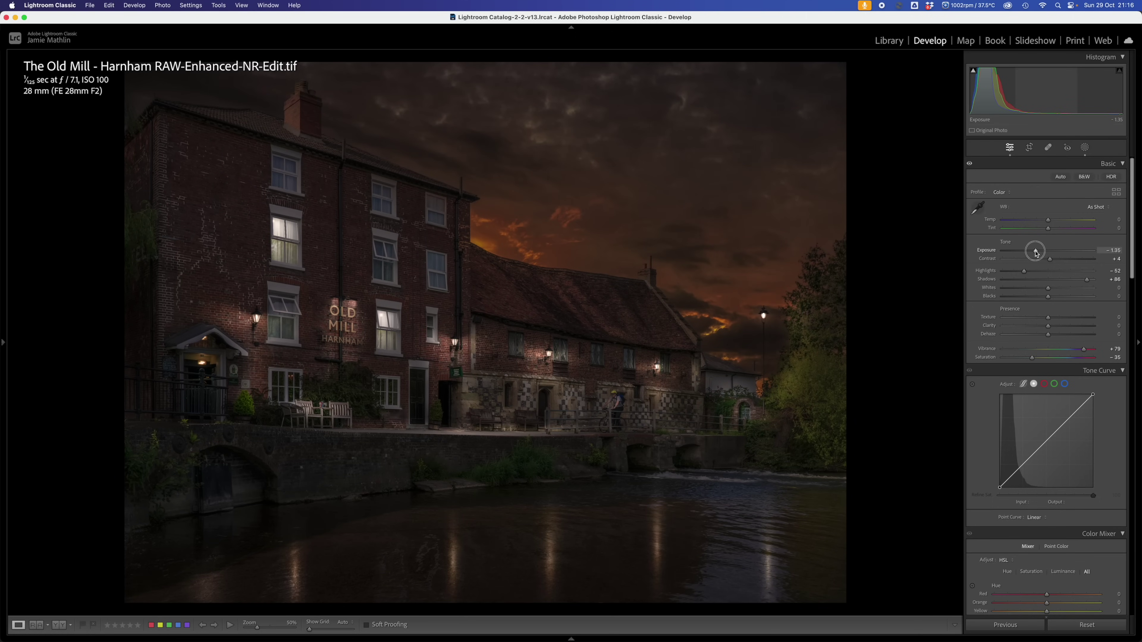
drag(1036, 253, 1036, 254)
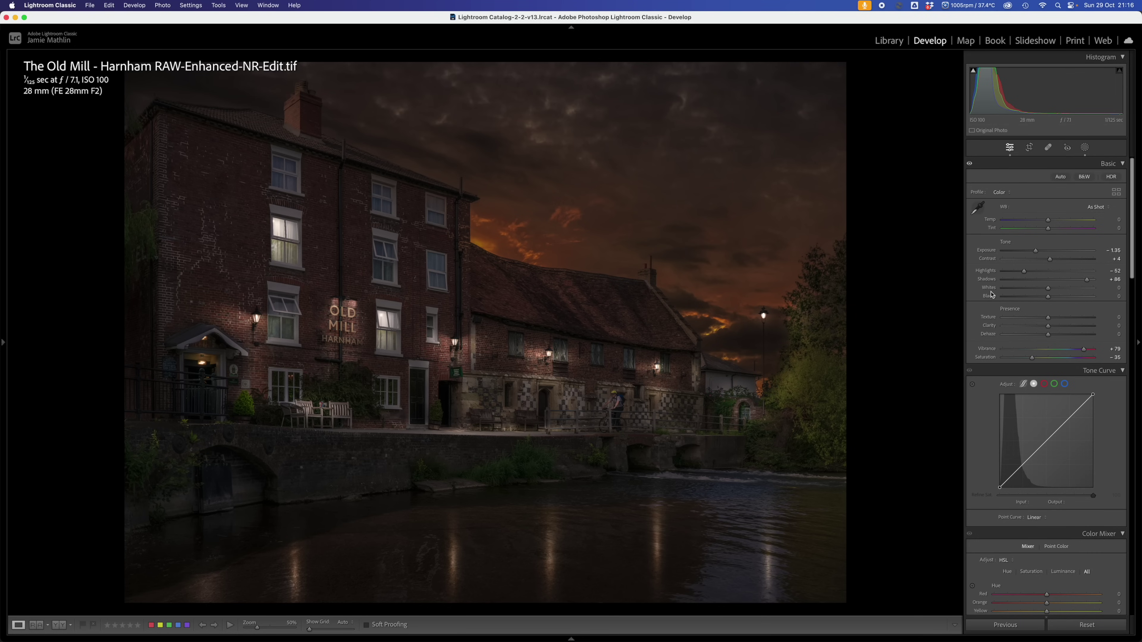
mouse_move(1048, 290)
mouse_down()
mouse_move(1063, 292)
mouse_move(1046, 300)
mouse_up()
drag(1036, 251, 1039, 253)
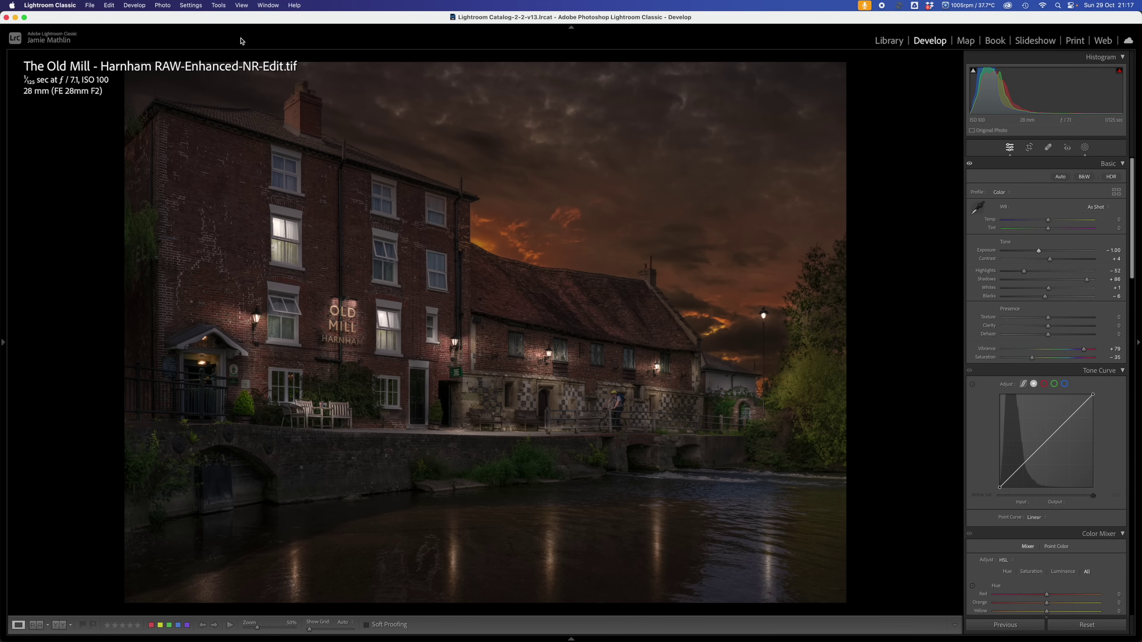
- Add a dark post-crop vignette with Feather 100, ease its Amount to slightly weaker than −30, and preview the photo full screen
scroll(1059, 334, down, 20)
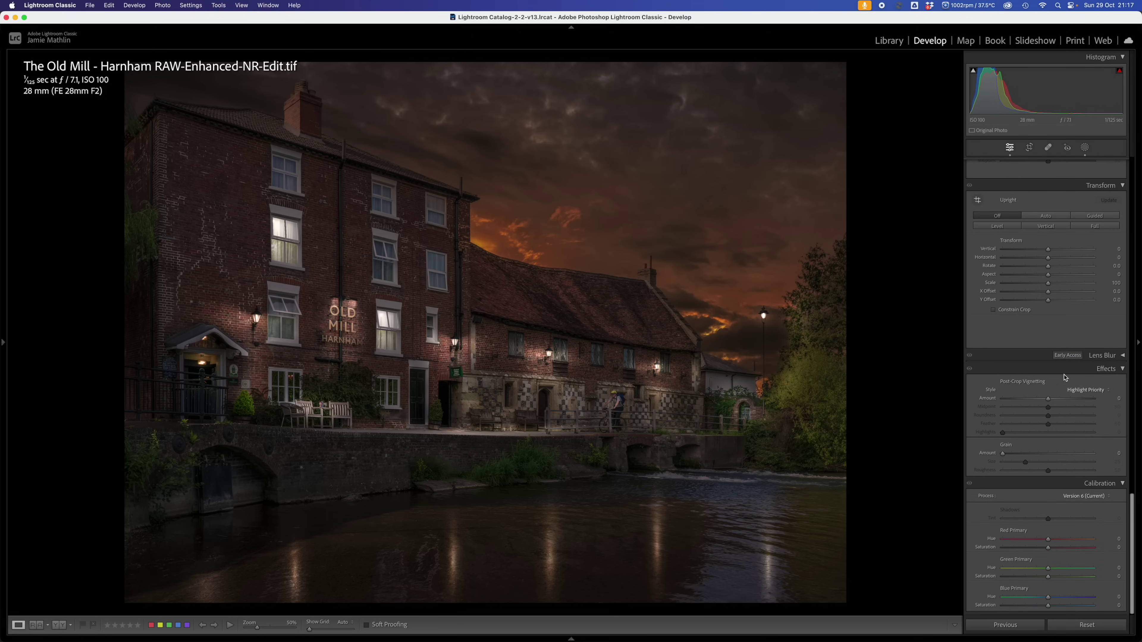
click(1036, 400)
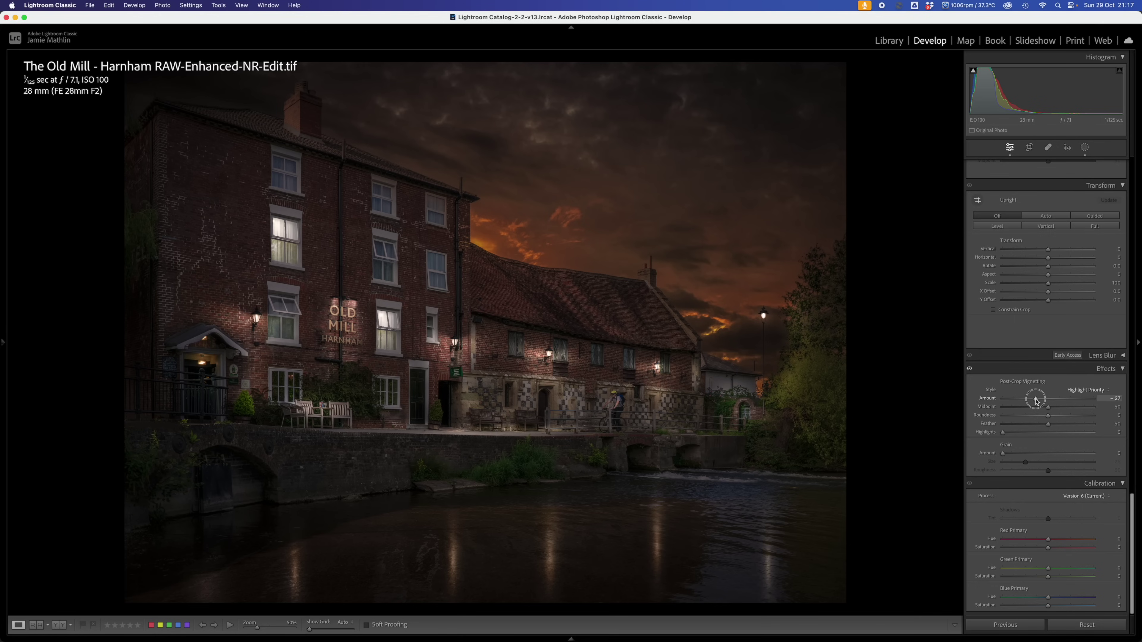
drag(1035, 400, 1034, 402)
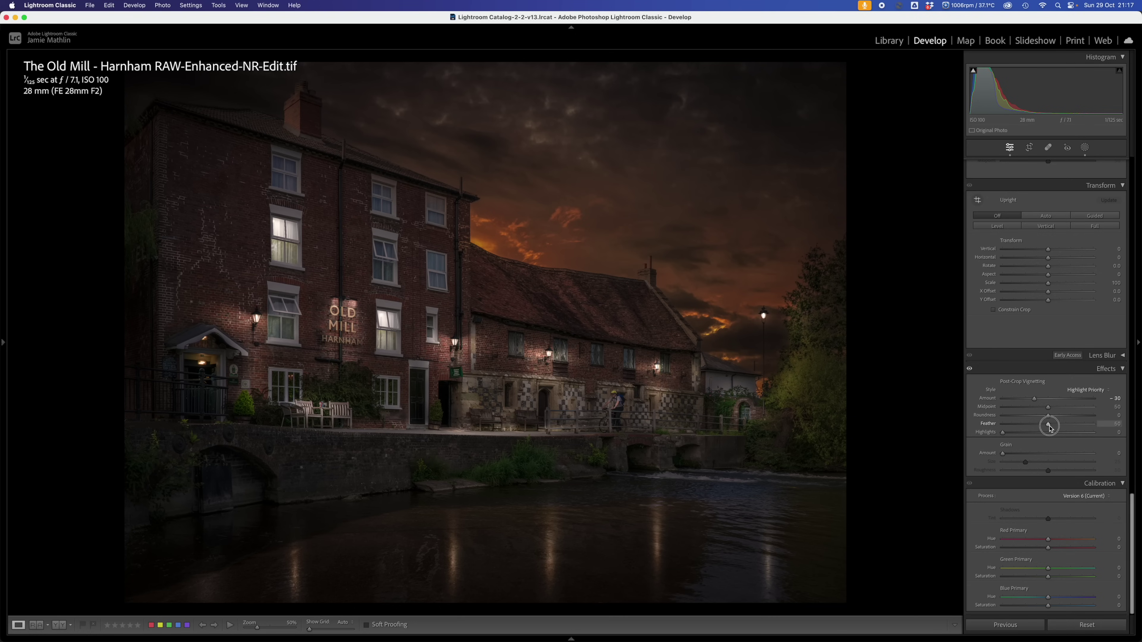
drag(1047, 424, 1124, 425)
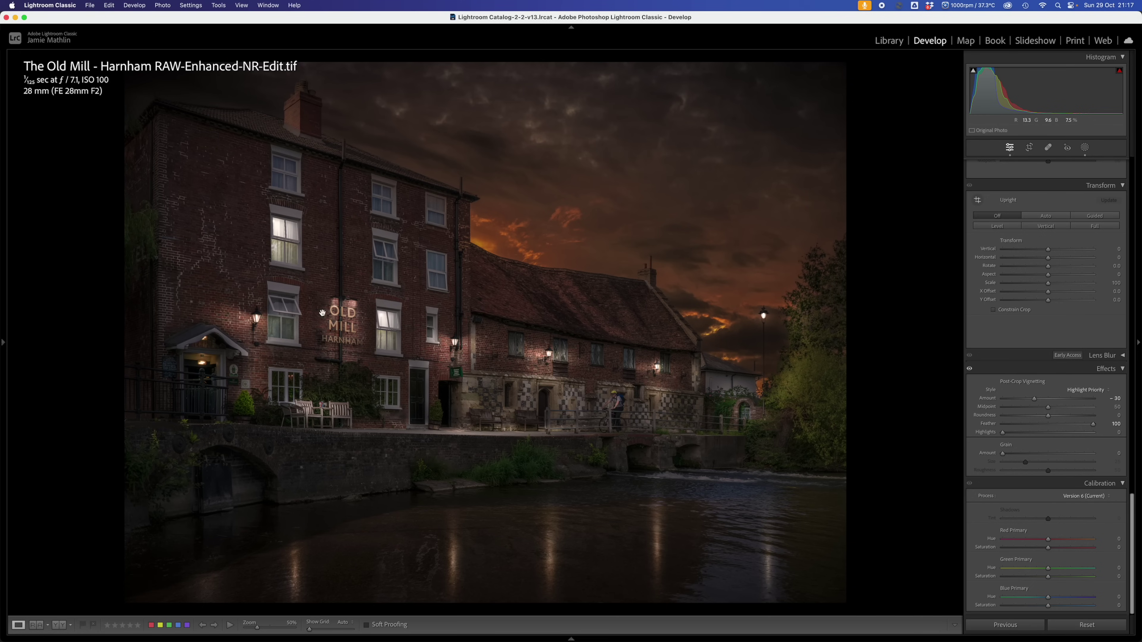
drag(1033, 398, 1036, 400)
key(super+Return)
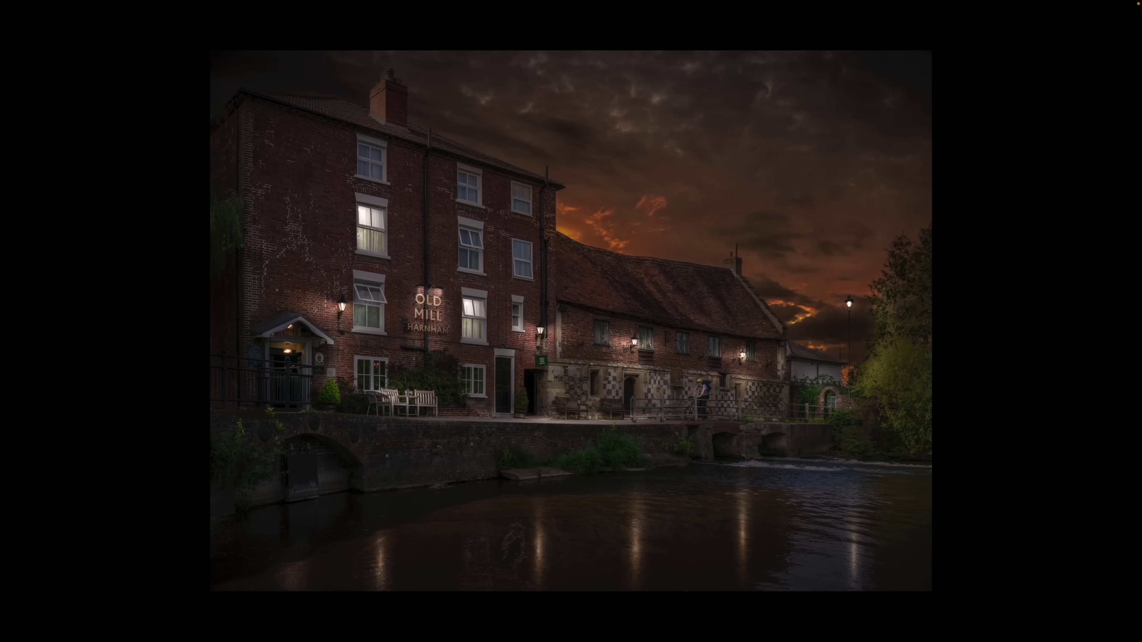